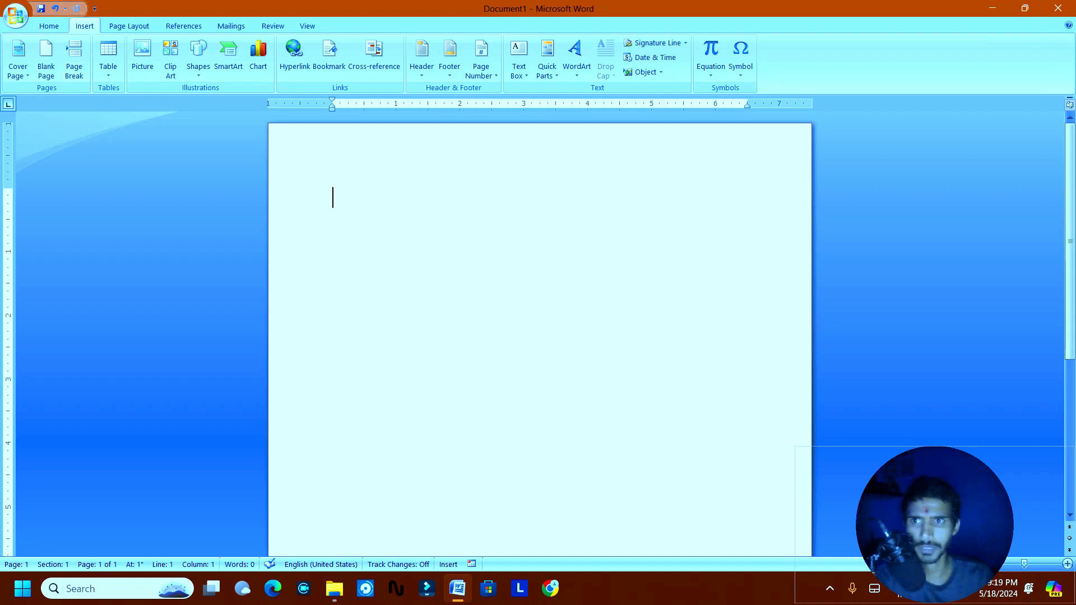
Insert the built-in Mod cover page at the start of the document.
left_click(18, 56)
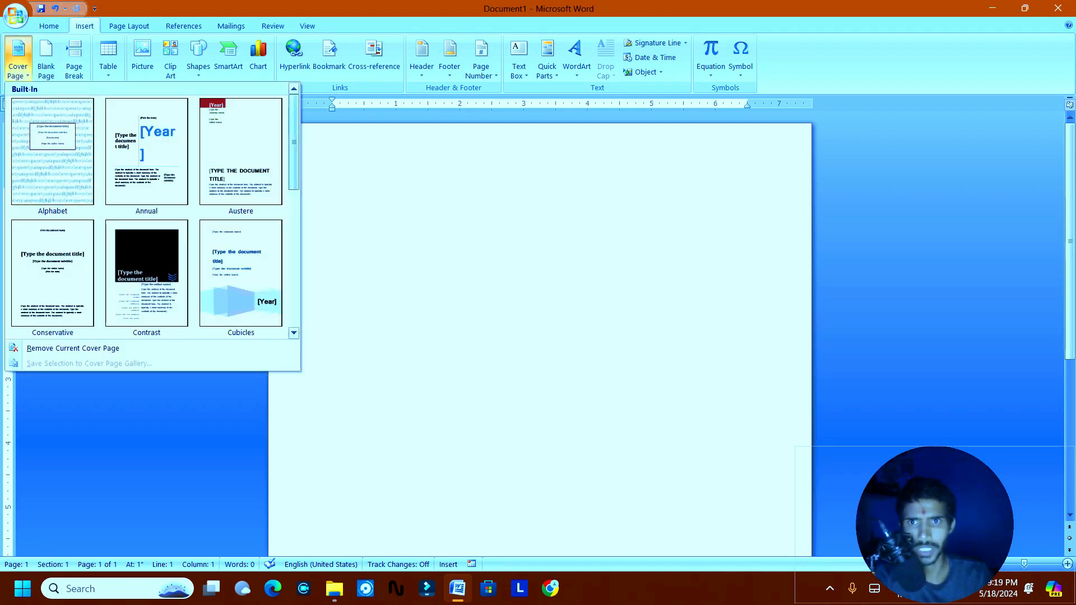
scroll(147, 225, "down", 3)
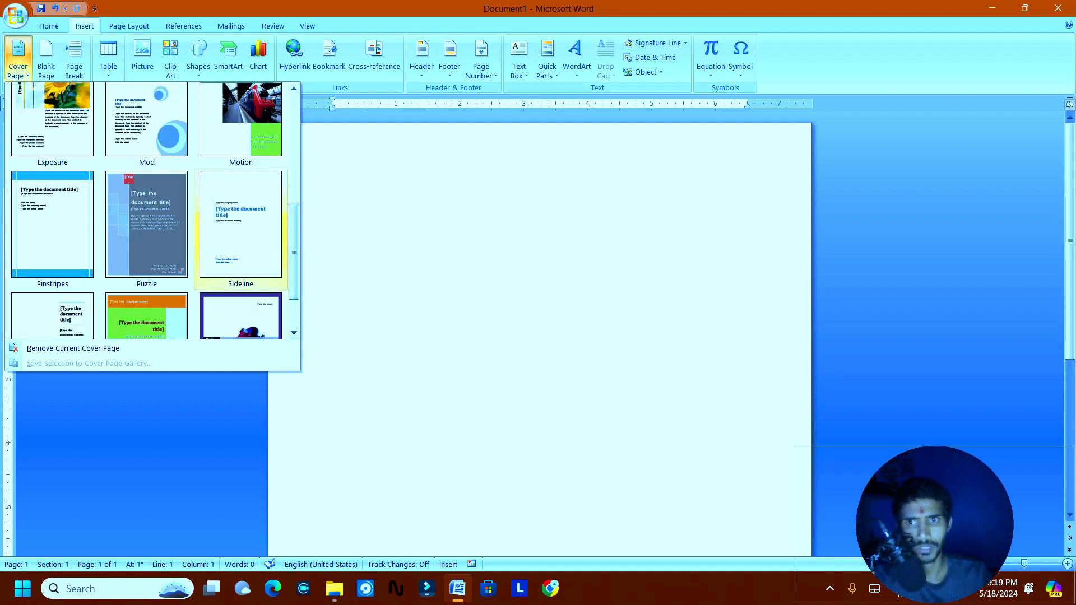
left_click(147, 121)
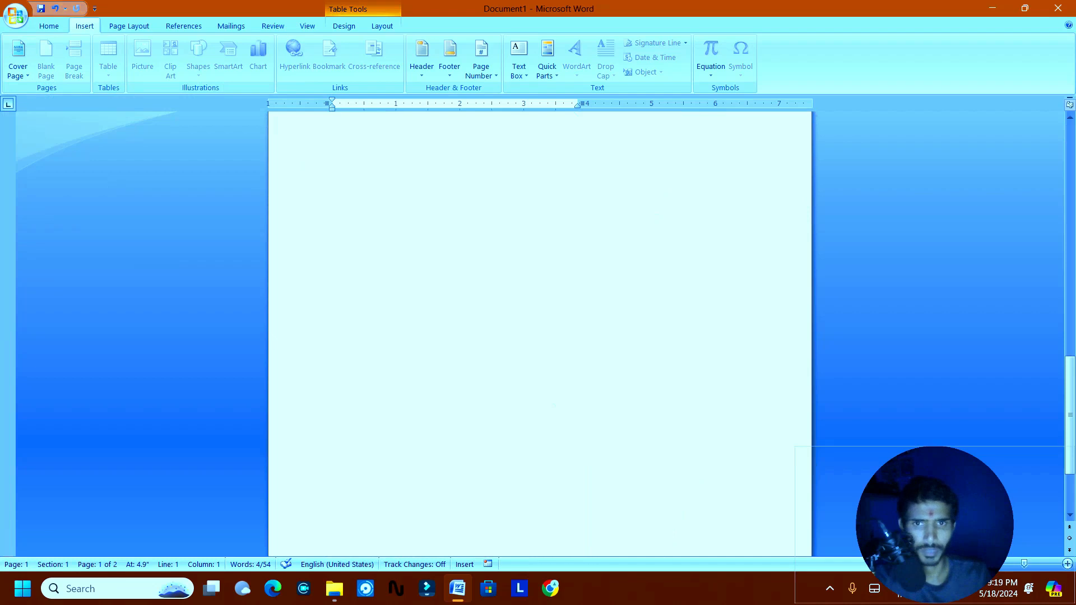
scroll(377, 297, "down", 13)
scroll(376, 297, "up", 7)
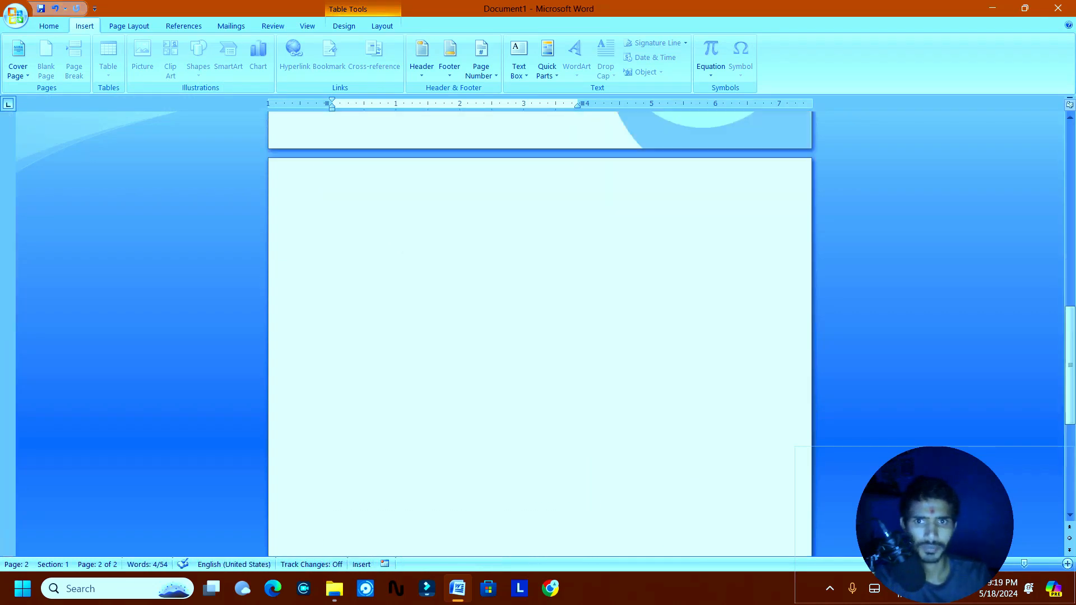
left_click_drag(376, 318, 375, 461)
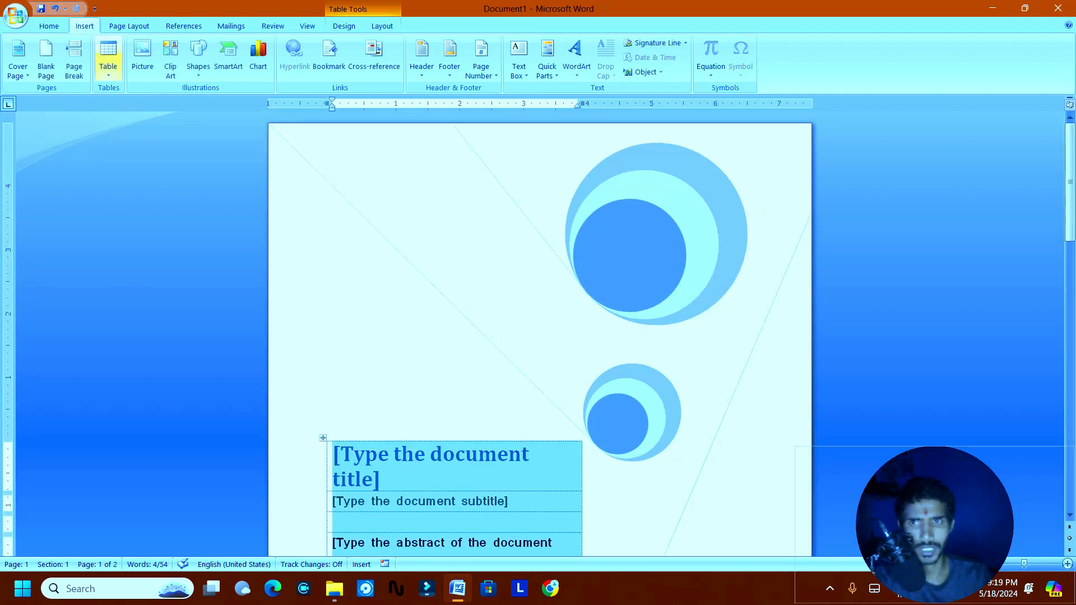
Save the selected cover page content to the cover page gallery in the General category, keeping the suggested building block settings.
left_click(18, 56)
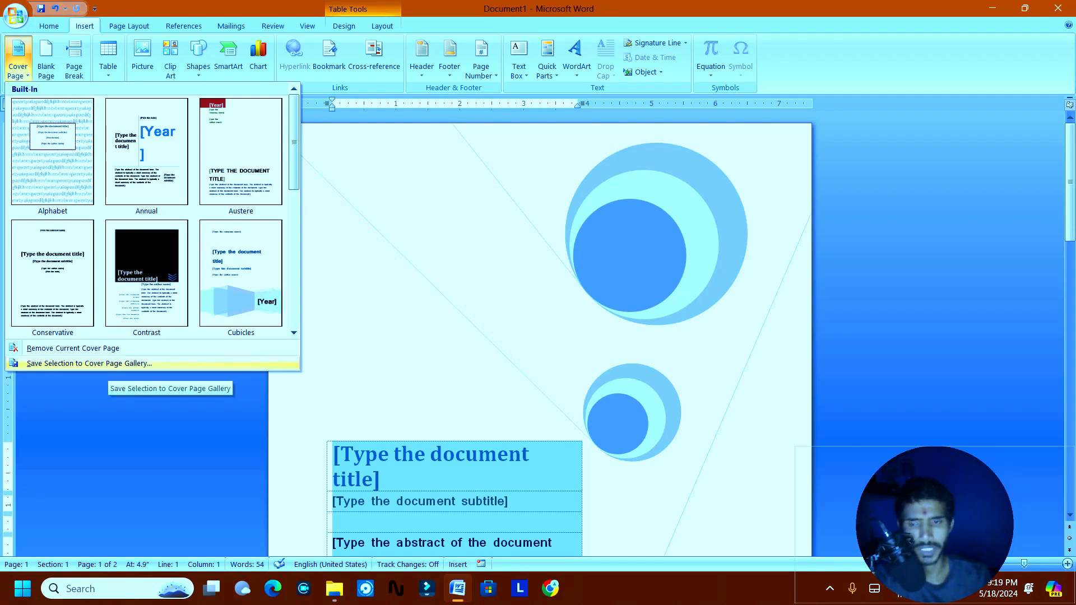
scroll(147, 274, "down", 3)
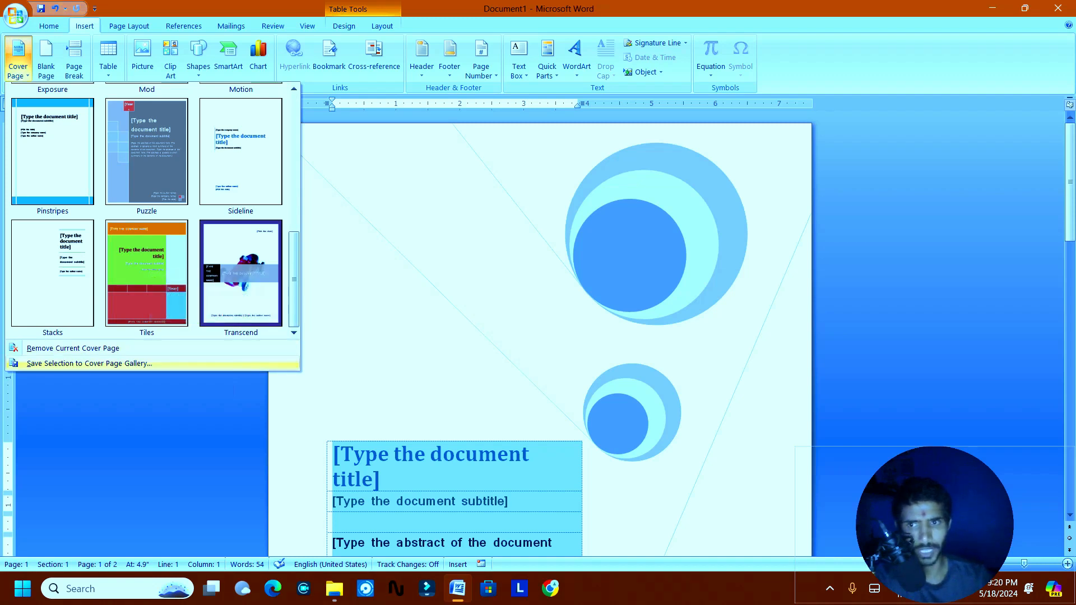
left_click(90, 363)
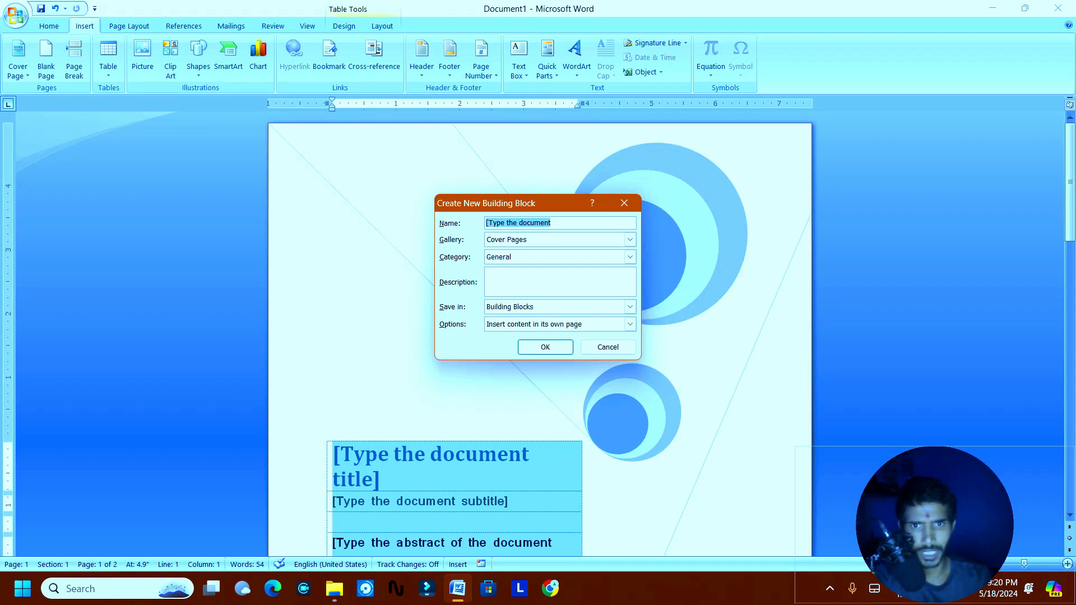
left_click(546, 347)
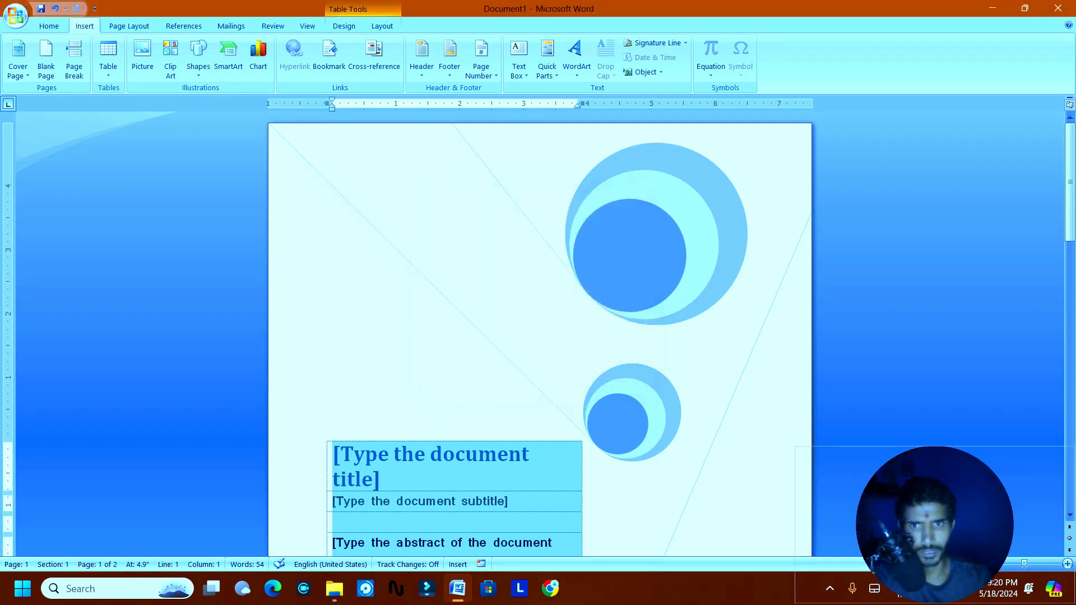
Check the cover page gallery for the newly saved entry and remove the current cover page from the document.
left_click(18, 56)
scroll(152, 224, "down", 10)
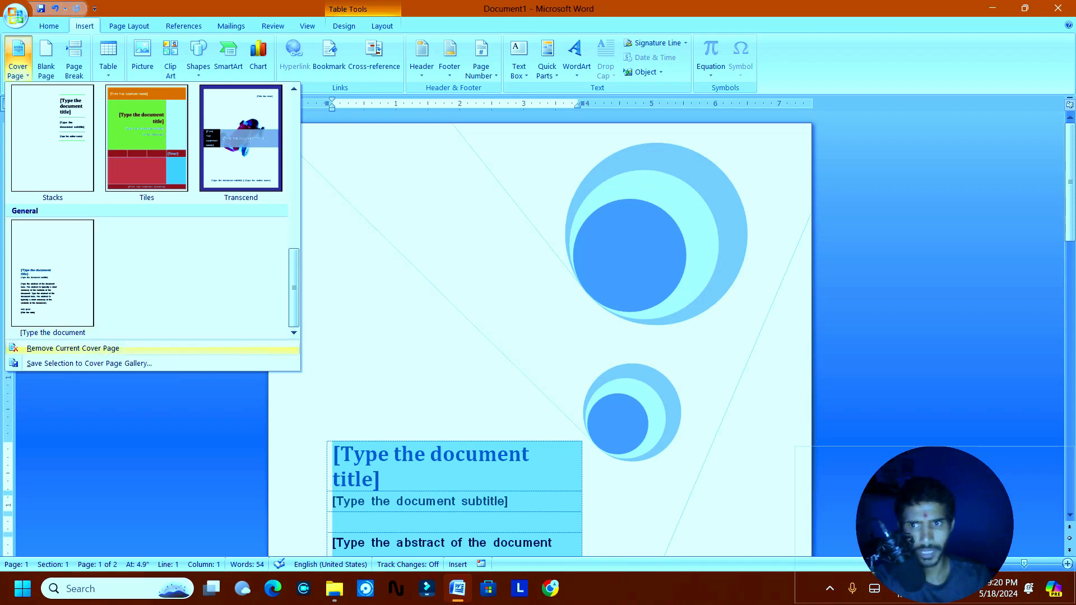
left_click(73, 348)
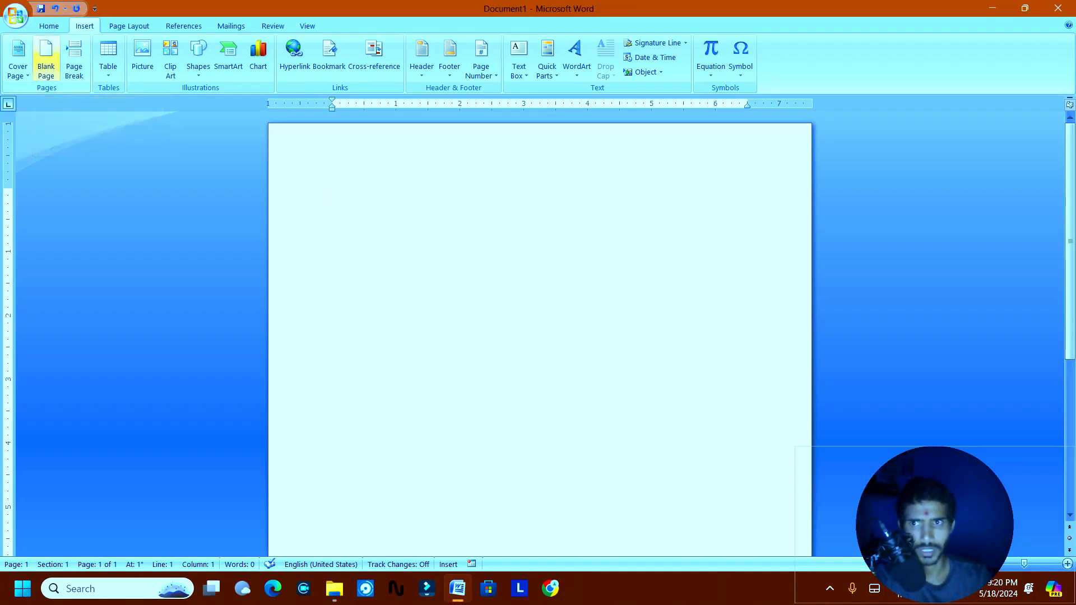
Insert a blank page into the empty document and examine both pages side by side.
left_click(46, 56)
scroll(539, 334, "down", 10)
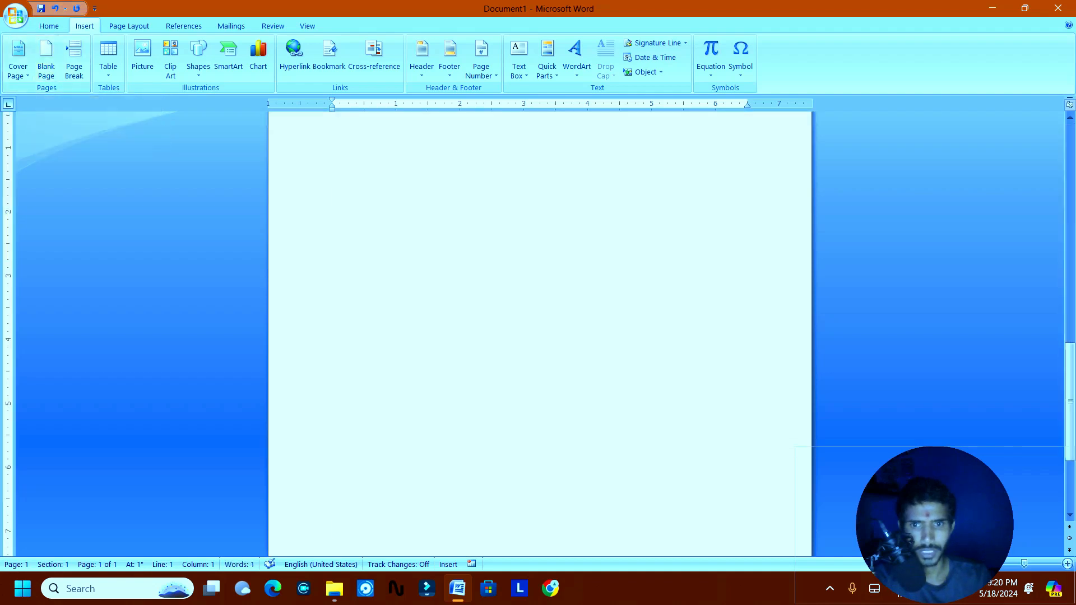
scroll(540, 334, "up", 15)
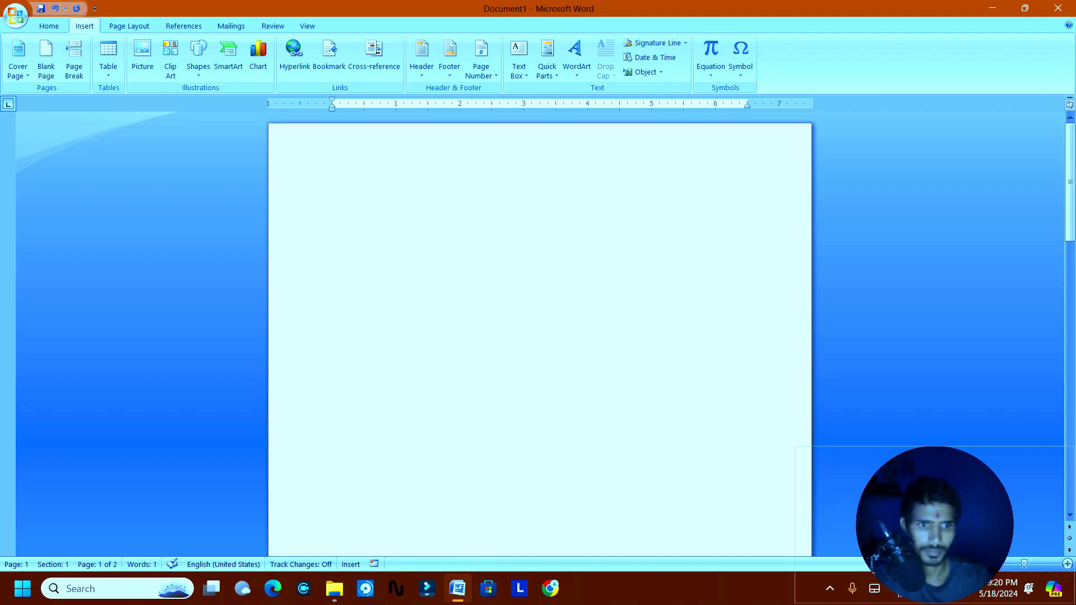
left_click_drag(625, 527, 78, 493)
left_click(985, 565)
left_click(985, 564)
left_click(986, 564)
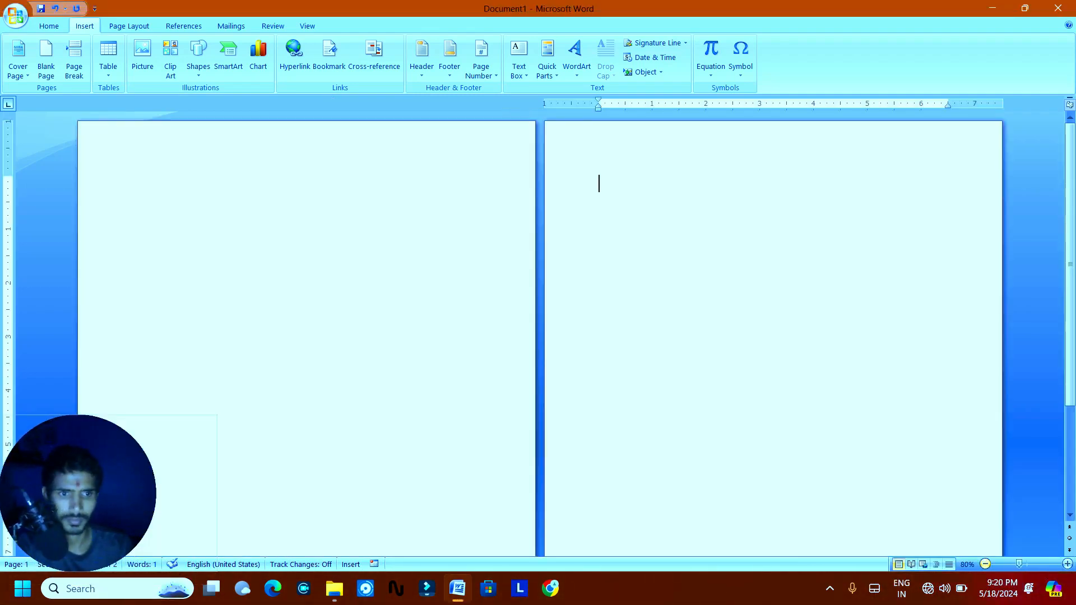
left_click(985, 565)
left_click(985, 565)
left_click(985, 564)
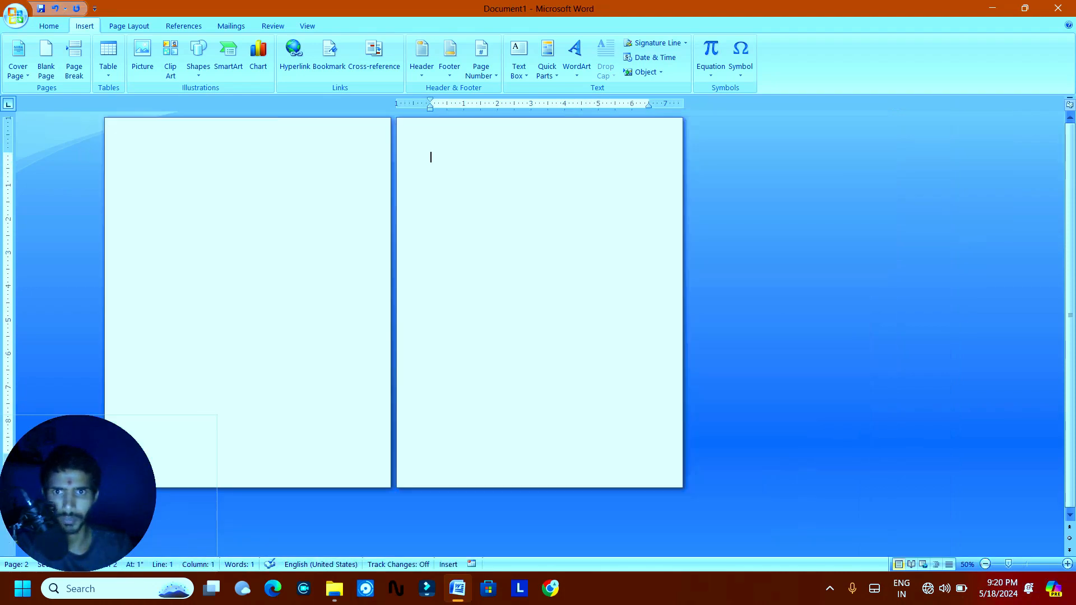
Generate sample paragraphs at the start of the first page with the =rand() function.
left_click(138, 157)
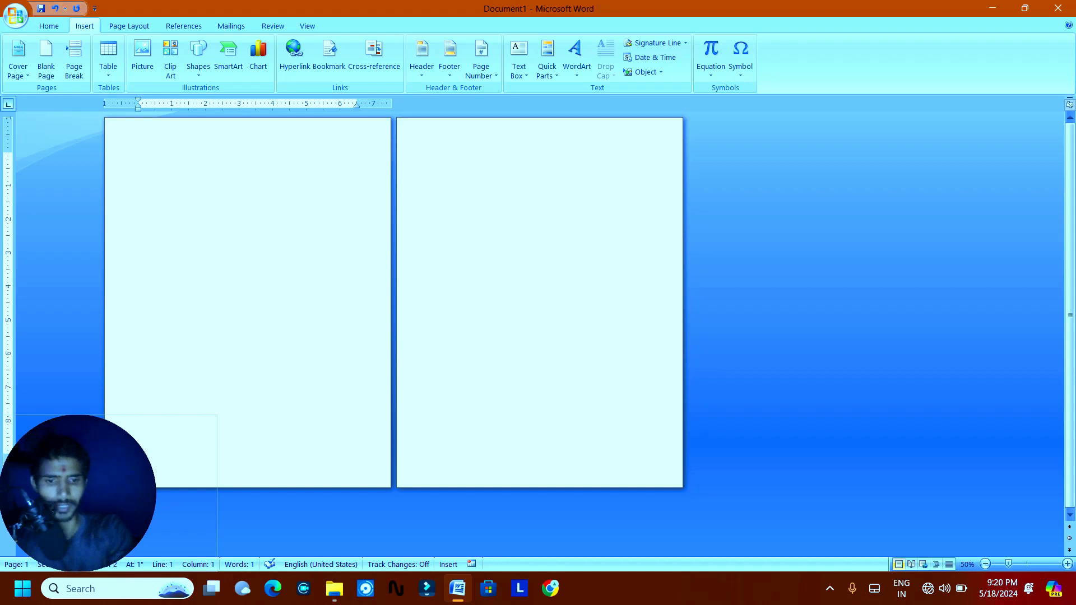
type("=ra")
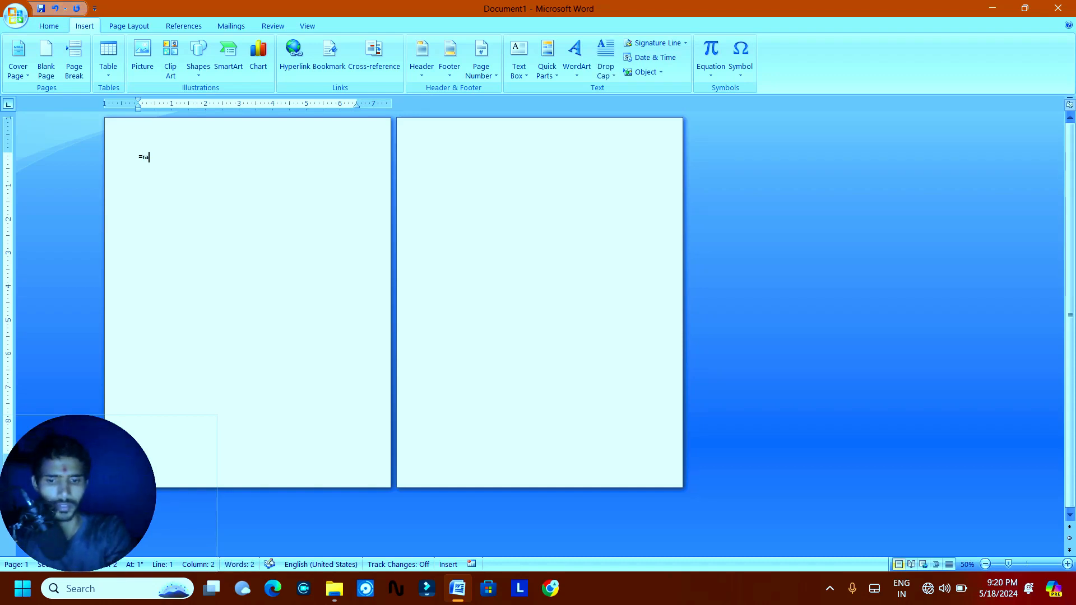
type("nd()")
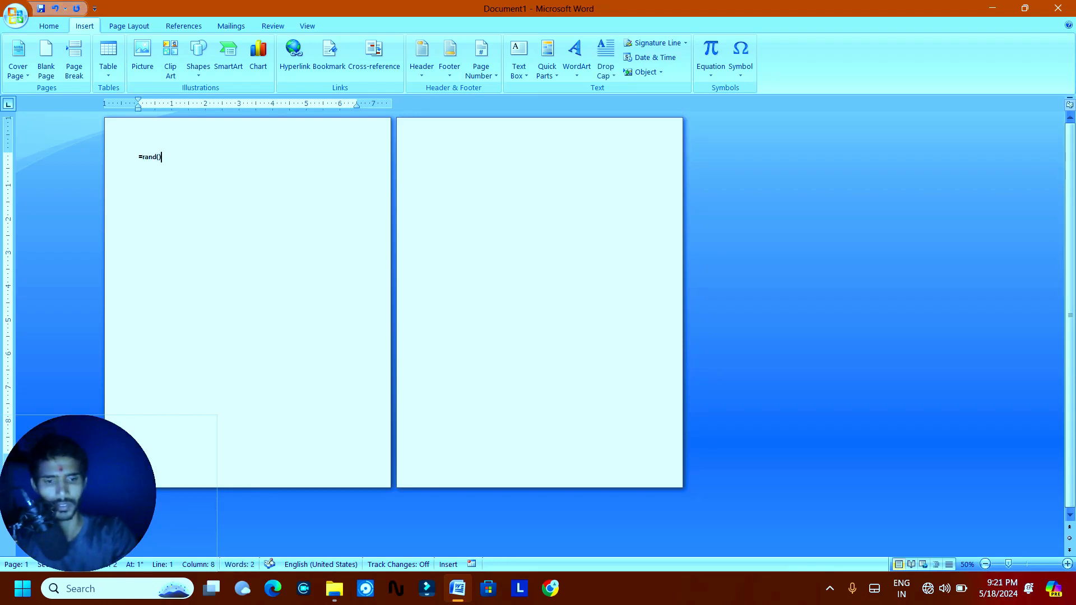
key("Return")
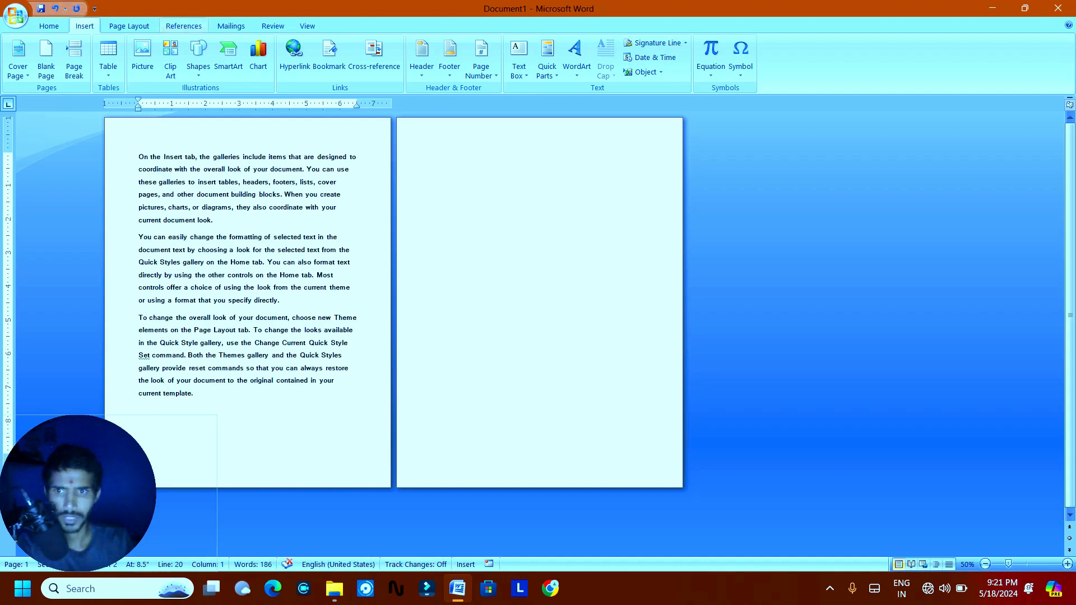
Insert a page break directly before the paragraph beginning "You can easily change the formatting".
left_click(187, 249)
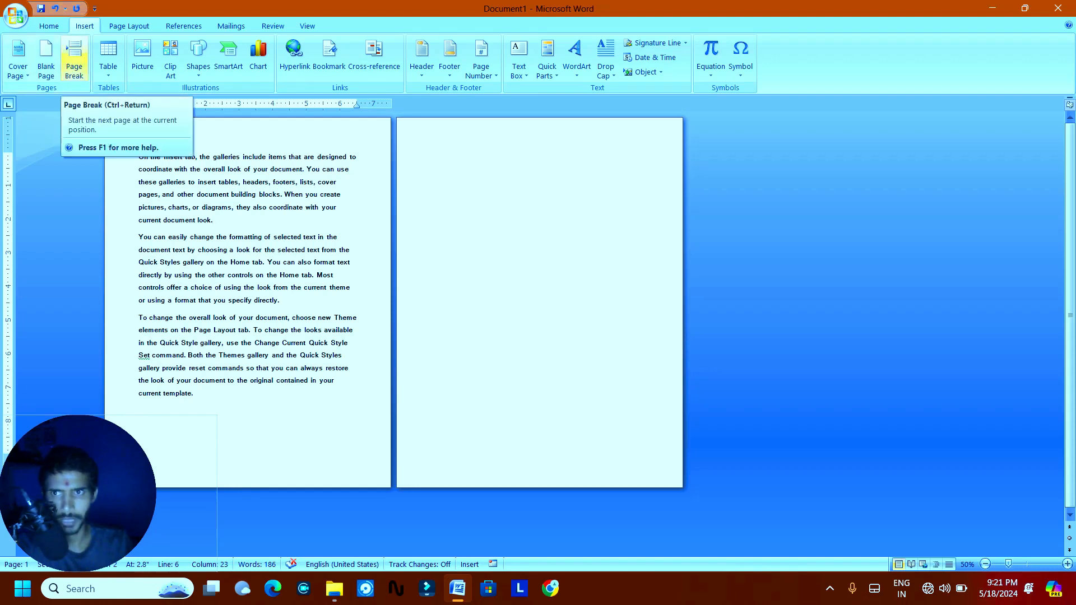
left_click(74, 59)
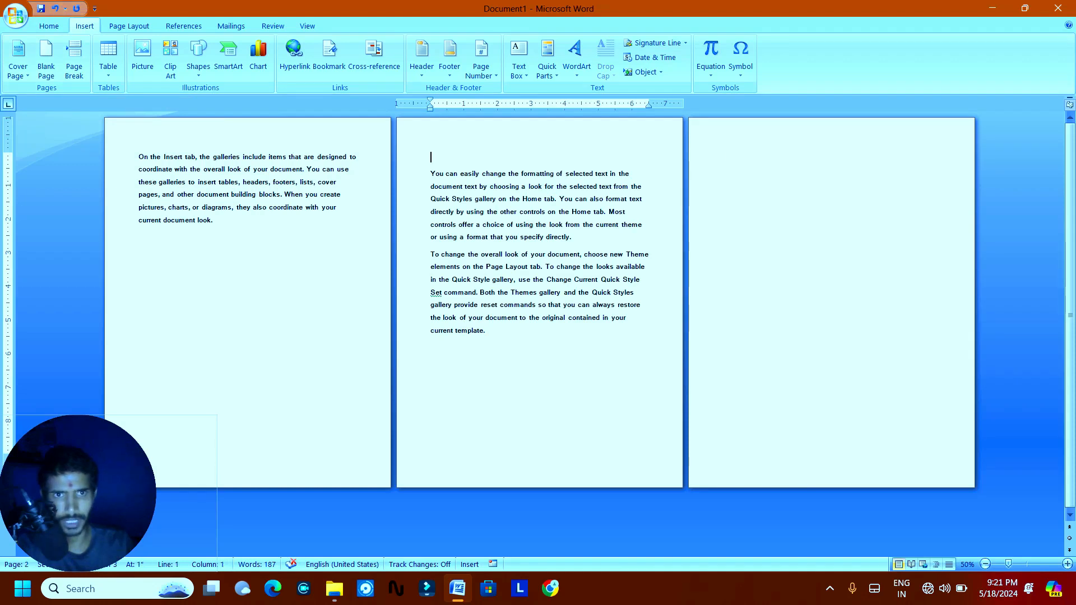
Delete the empty last page and the page break so all three paragraphs sit on the first page.
key("ctrl+End")
key("BackSpace")
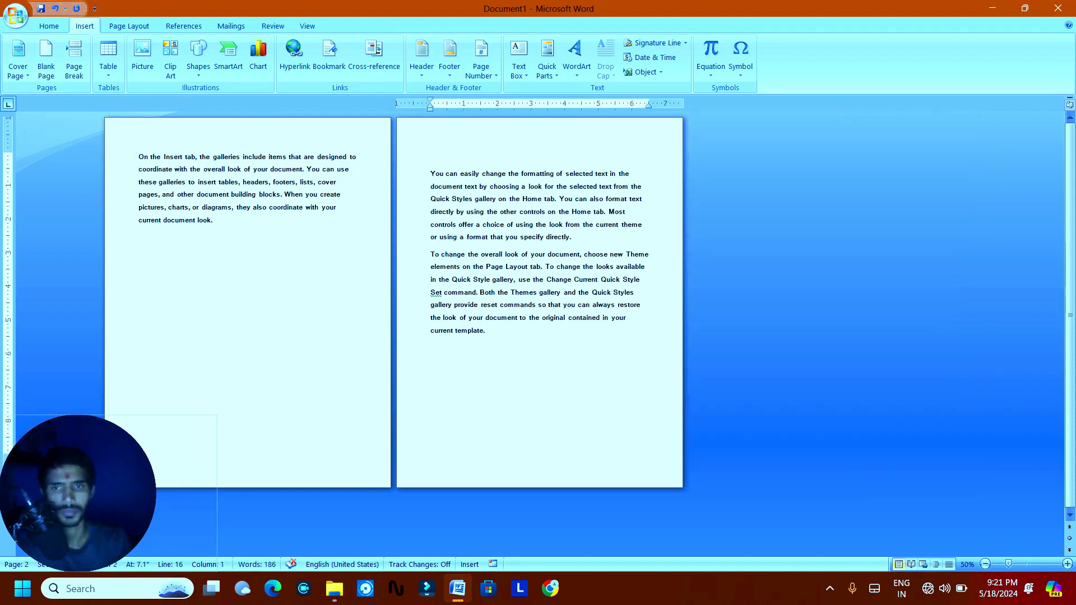
left_click(431, 174)
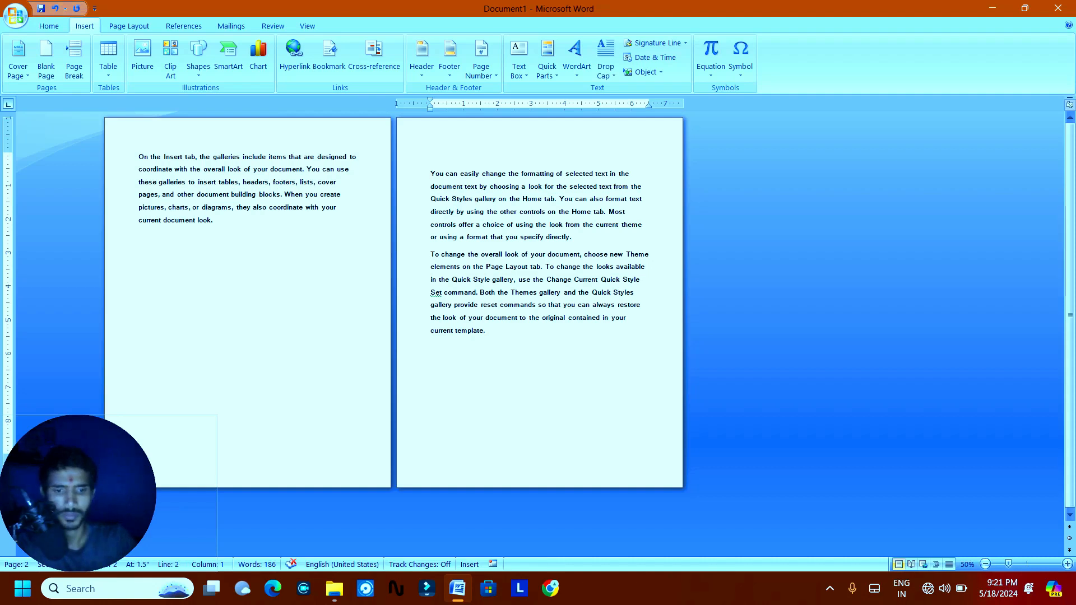
key("BackSpace")
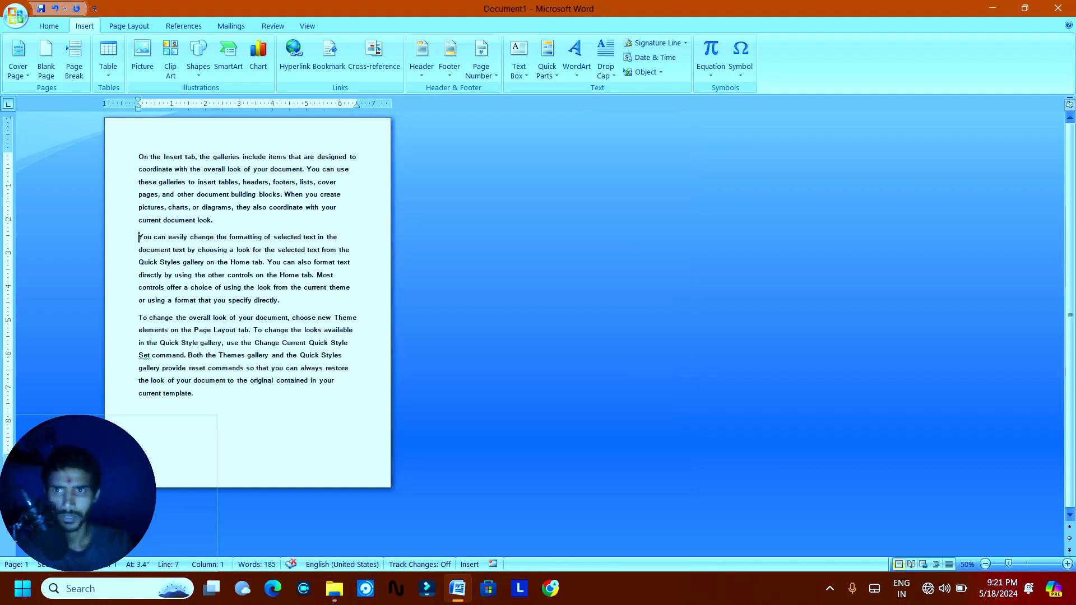
Insert a table of 10 columns and 8 rows between the first and second paragraphs.
left_click(108, 55)
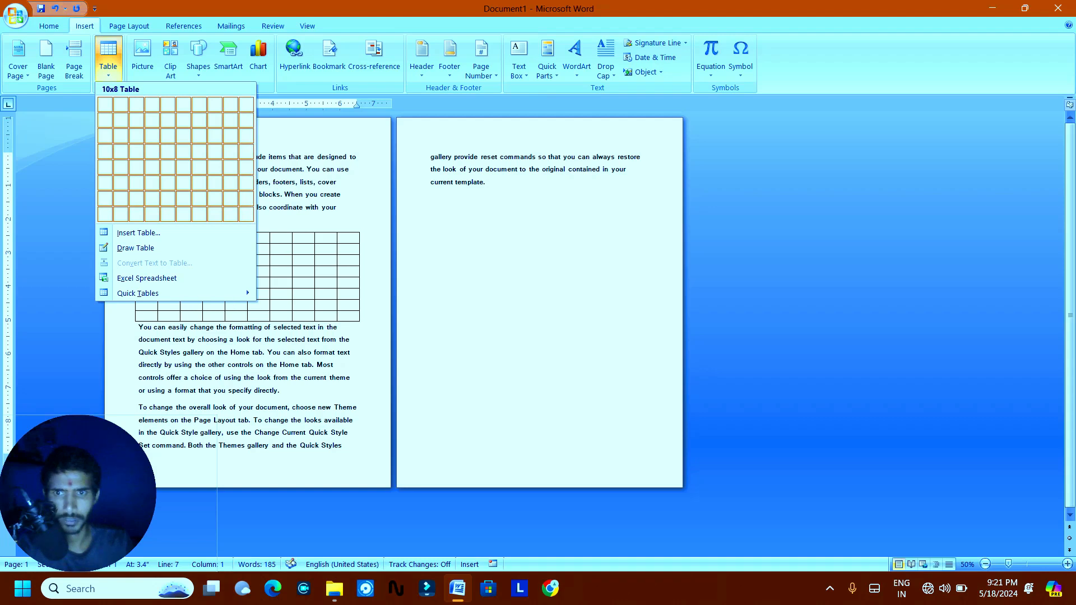
left_click(246, 214)
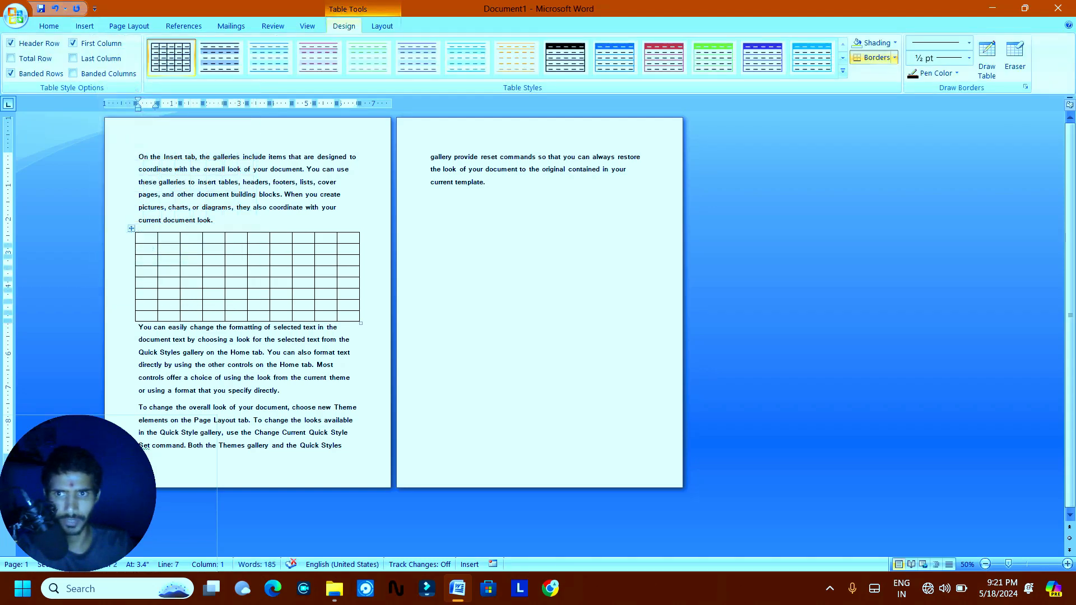
Try selecting ranges of the table's cells, and delete the entire table from between the paragraphs.
left_click_drag(145, 238, 352, 317)
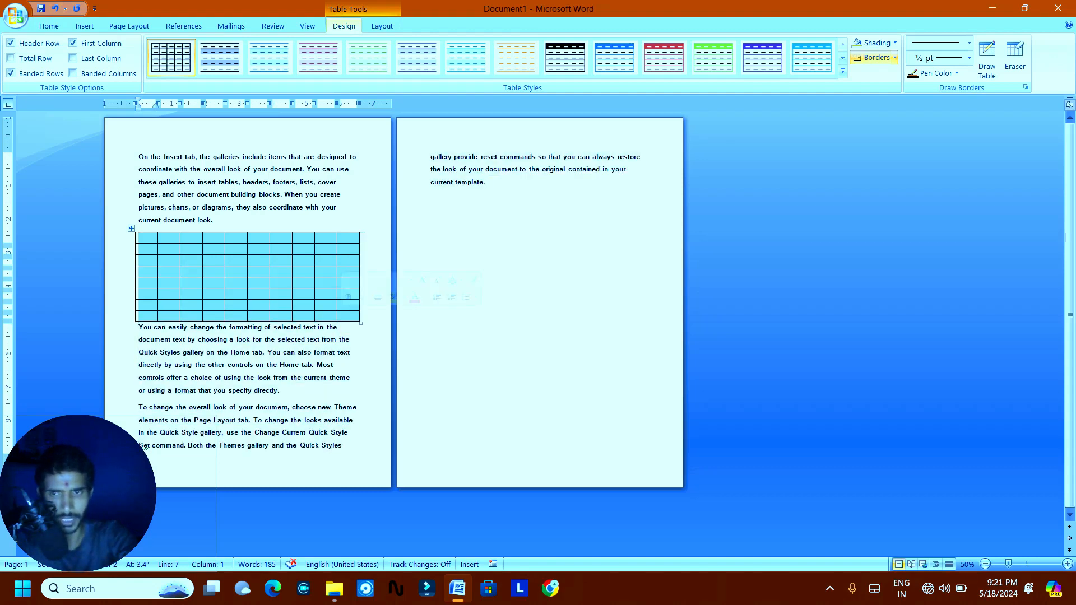
left_click(143, 239)
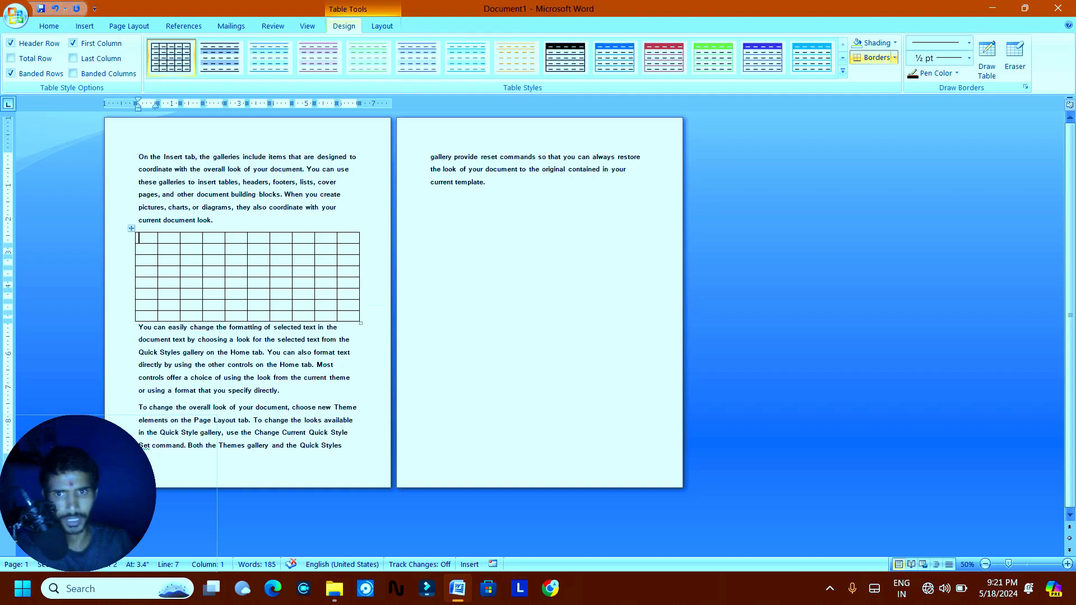
left_click_drag(348, 316, 215, 272)
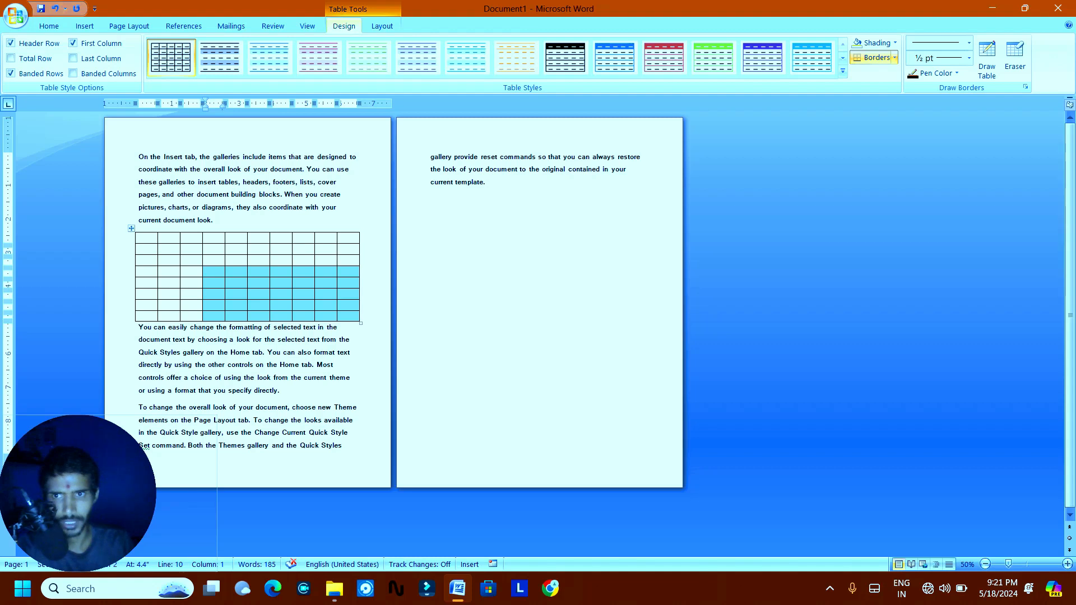
left_click(131, 228)
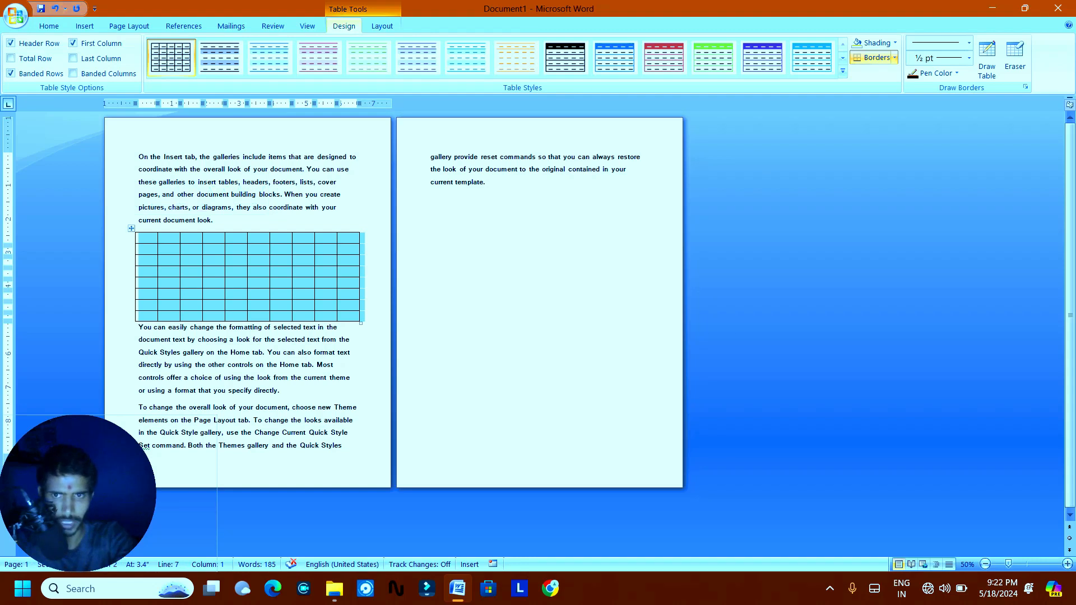
key("BackSpace")
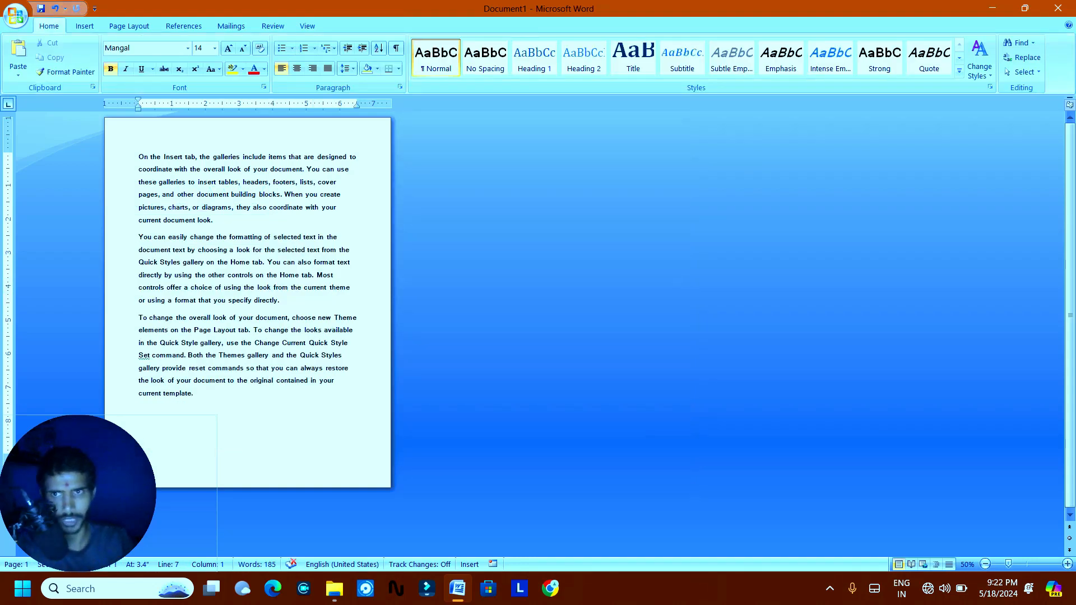
Insert a table of 5 columns and 2 rows with a fixed column width of 1.1" between the first and second paragraphs.
left_click(85, 26)
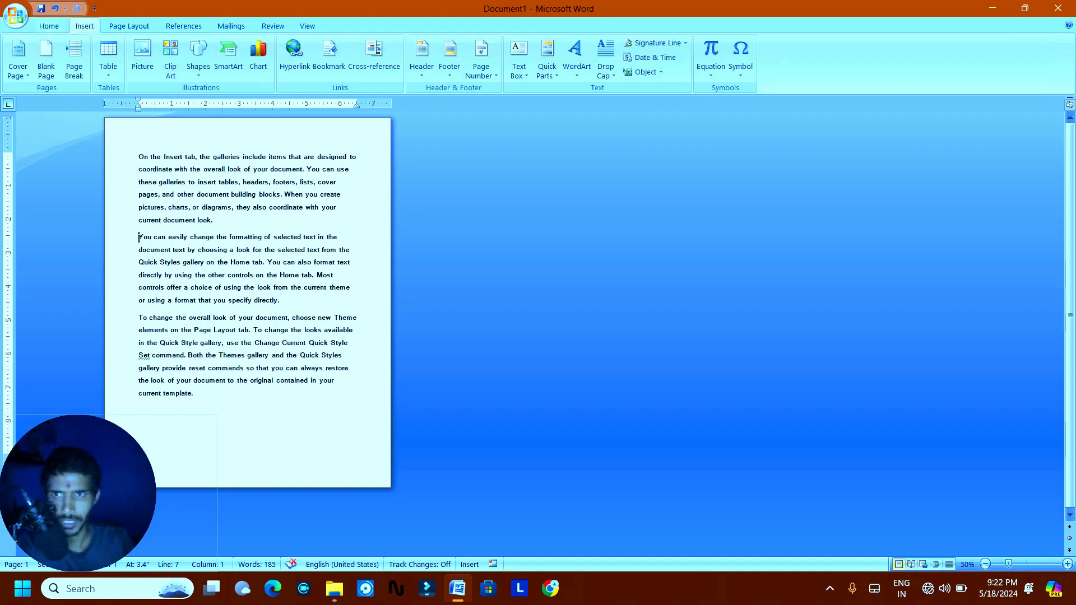
left_click(108, 59)
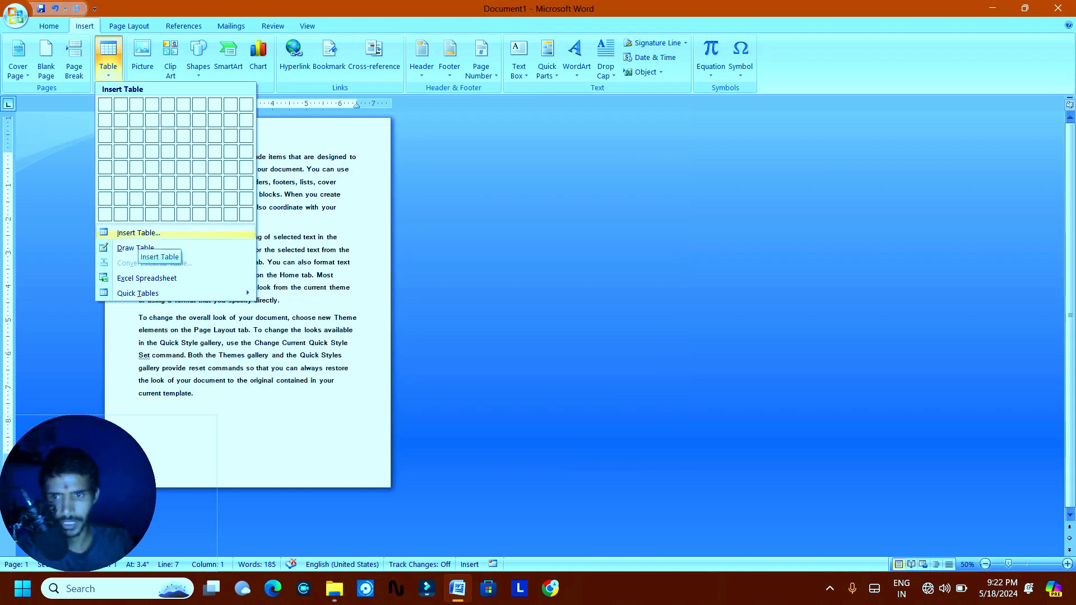
left_click(140, 233)
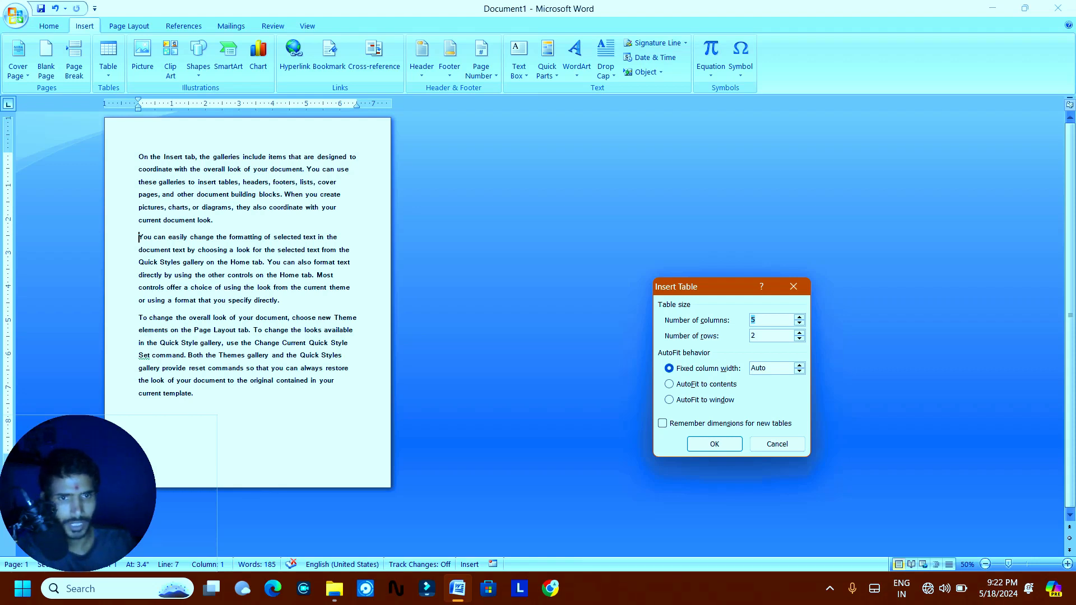
left_click(799, 365)
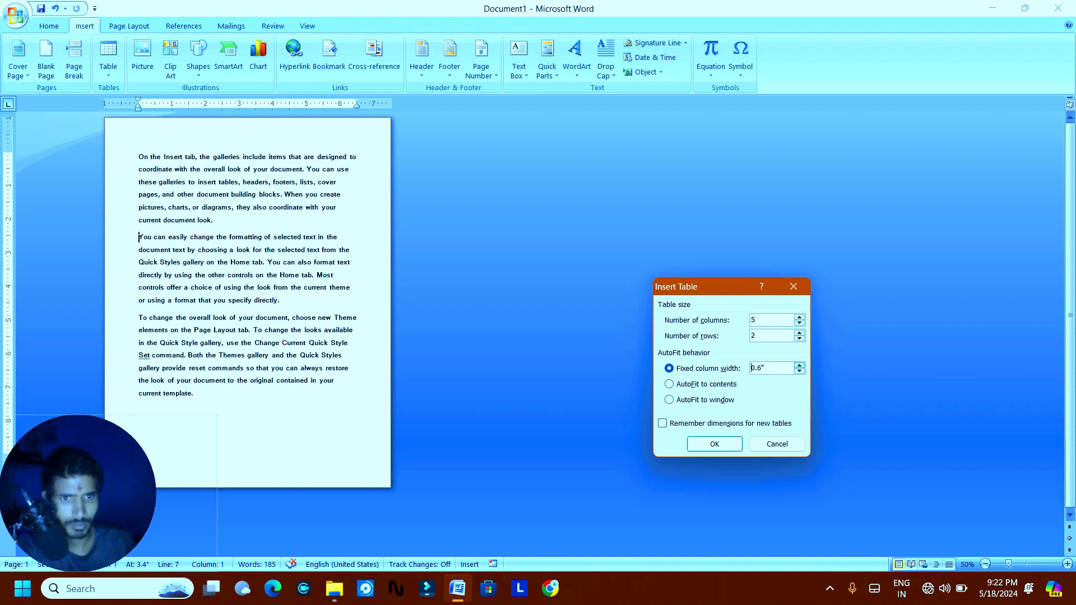
left_click(799, 365)
left_click(799, 365)
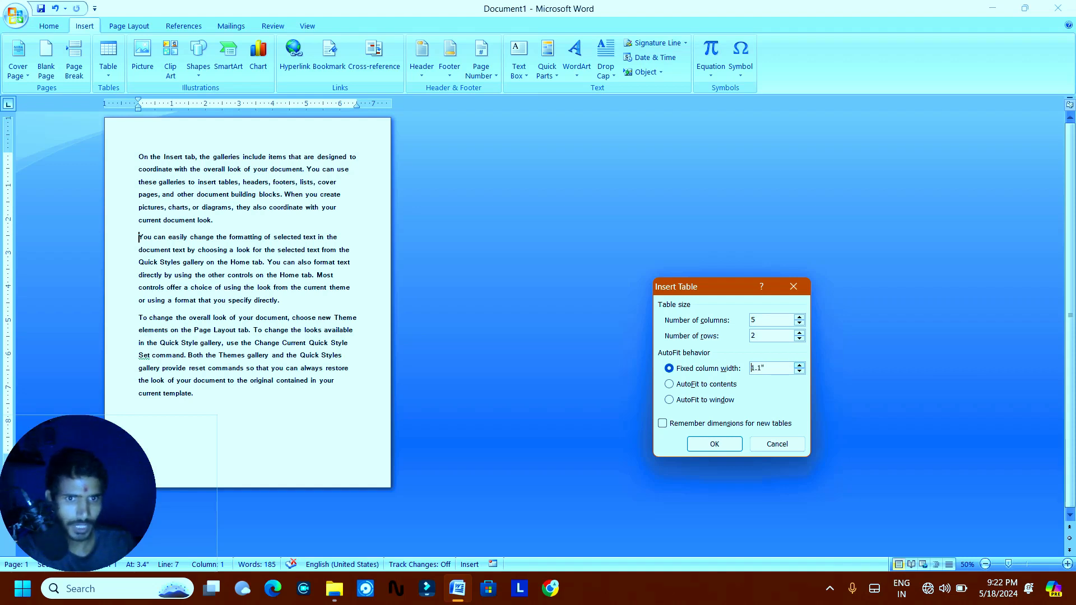
left_click(670, 384)
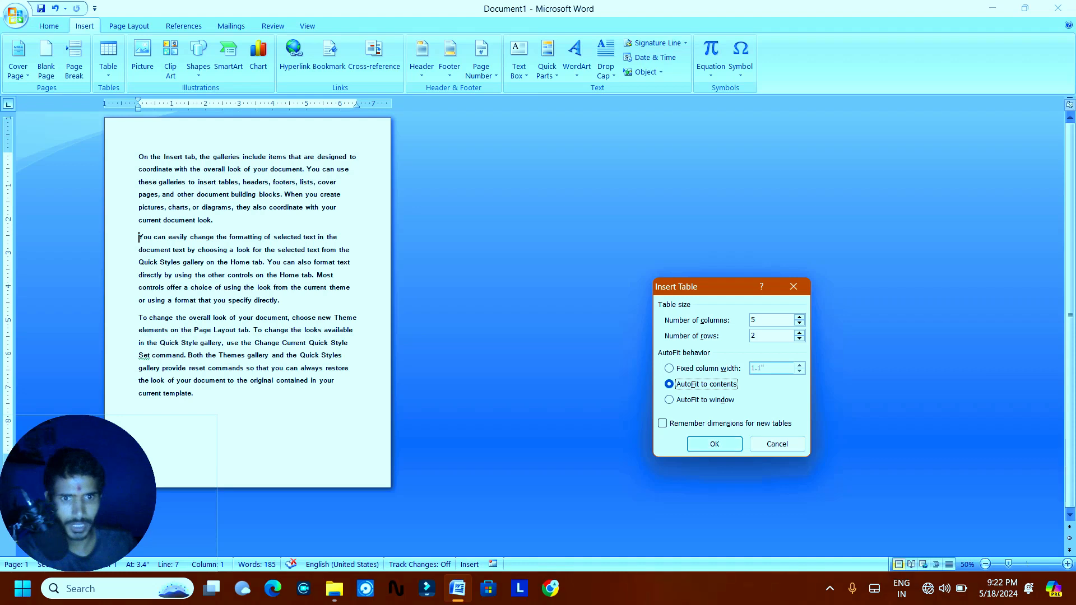
left_click(670, 368)
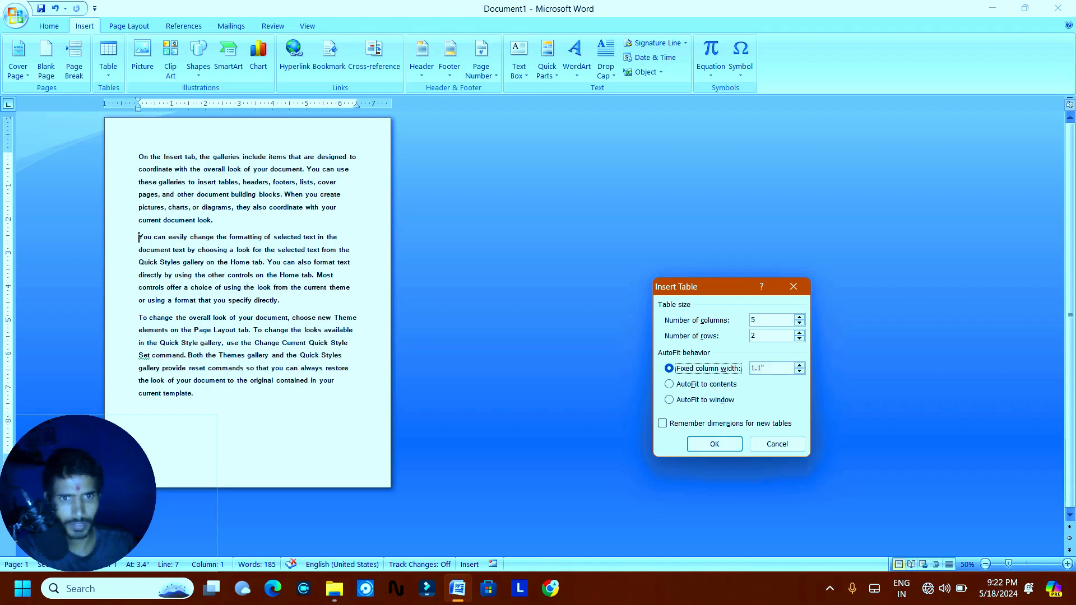
left_click(714, 444)
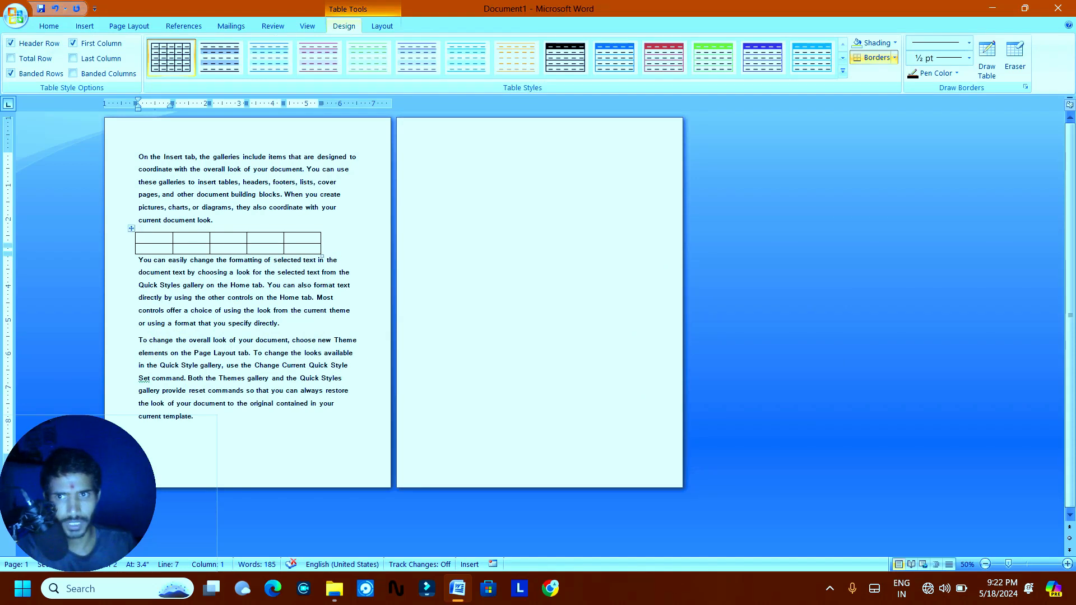
Replace the fixed-width table with a 5-column, 2-row table that uses AutoFit to contents.
left_click(131, 228)
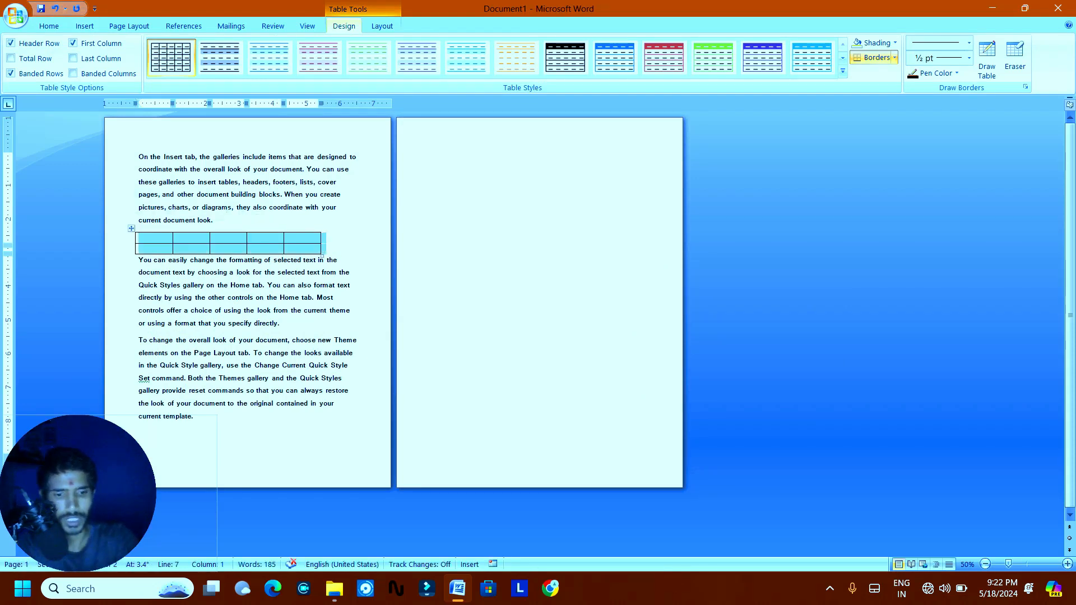
key("shift+Delete")
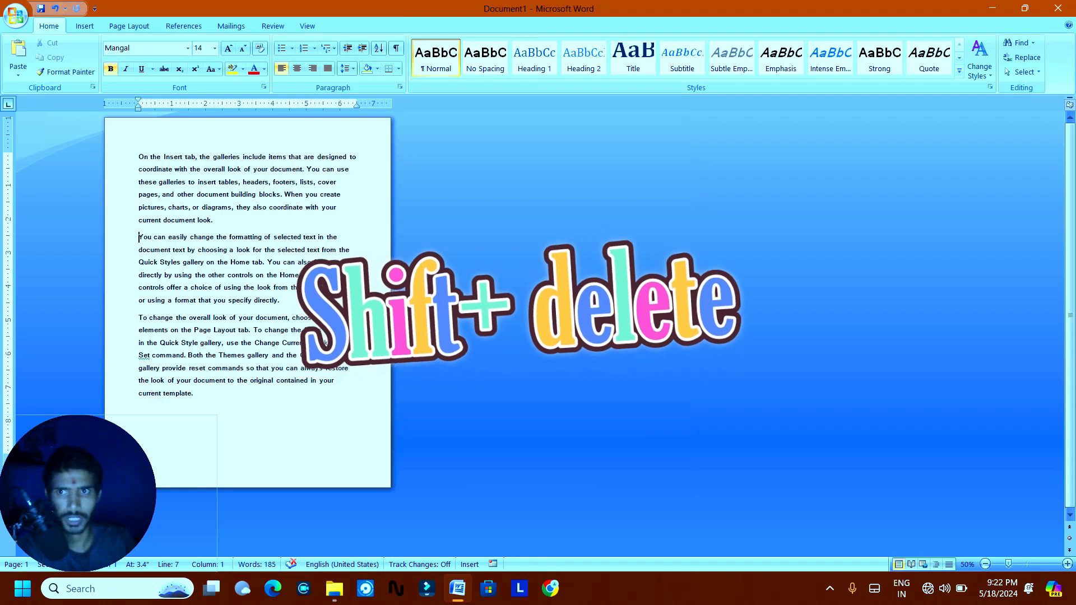
left_click(85, 26)
left_click(108, 56)
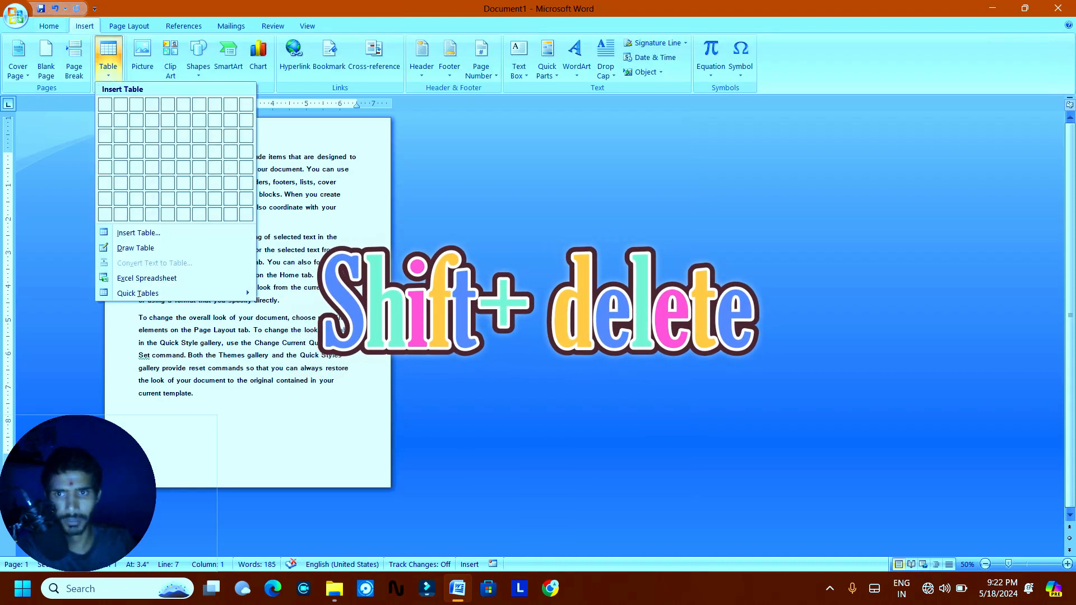
left_click(138, 233)
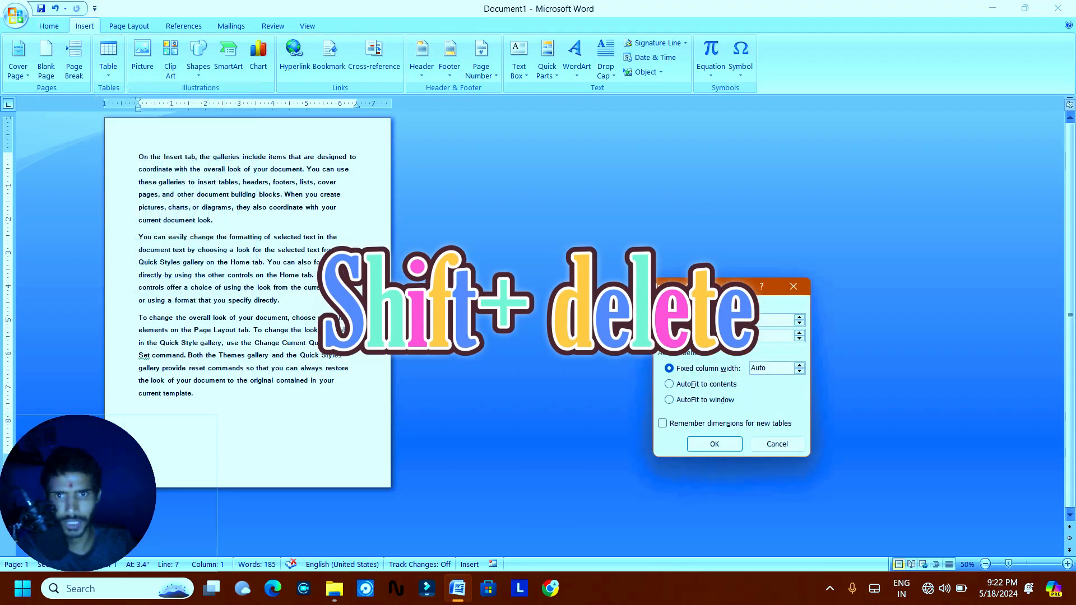
key("alt+f")
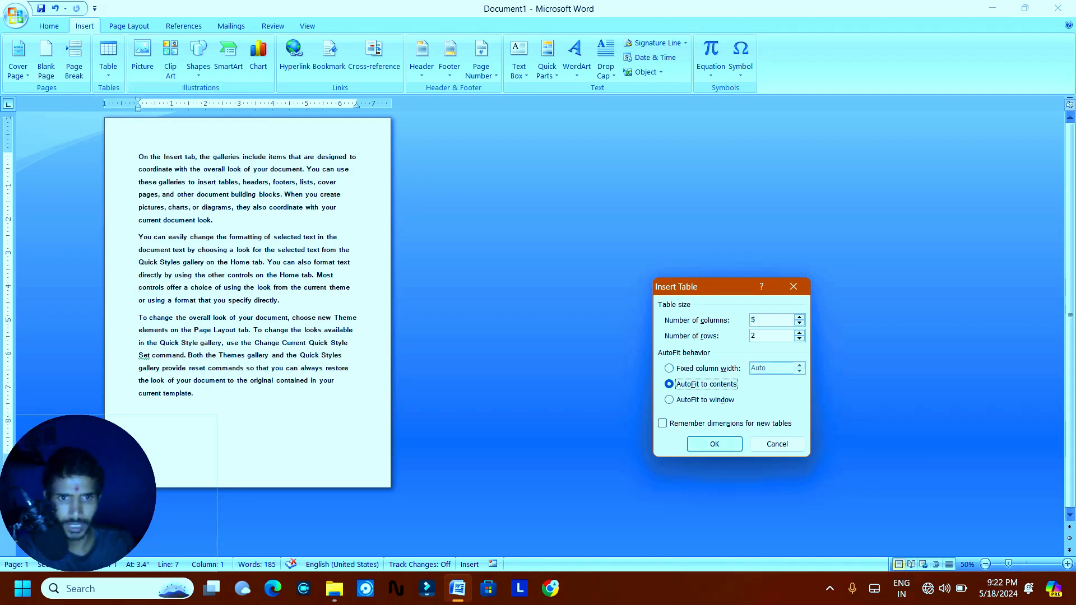
left_click(715, 444)
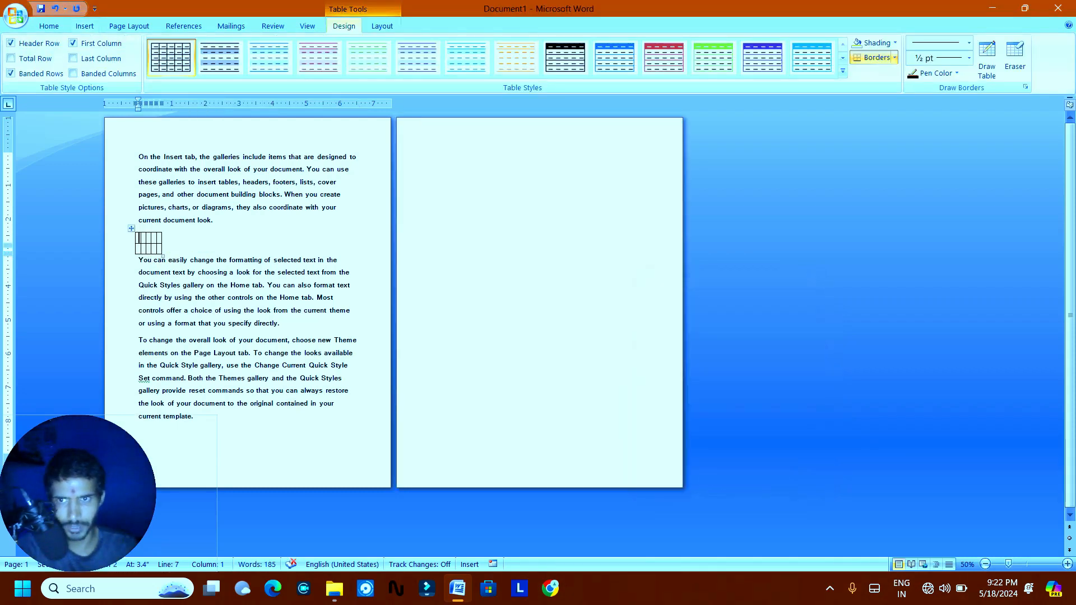
Replace the narrow contents-fitted table with a 5-column, 2-row table that uses AutoFit to window.
left_click(131, 228)
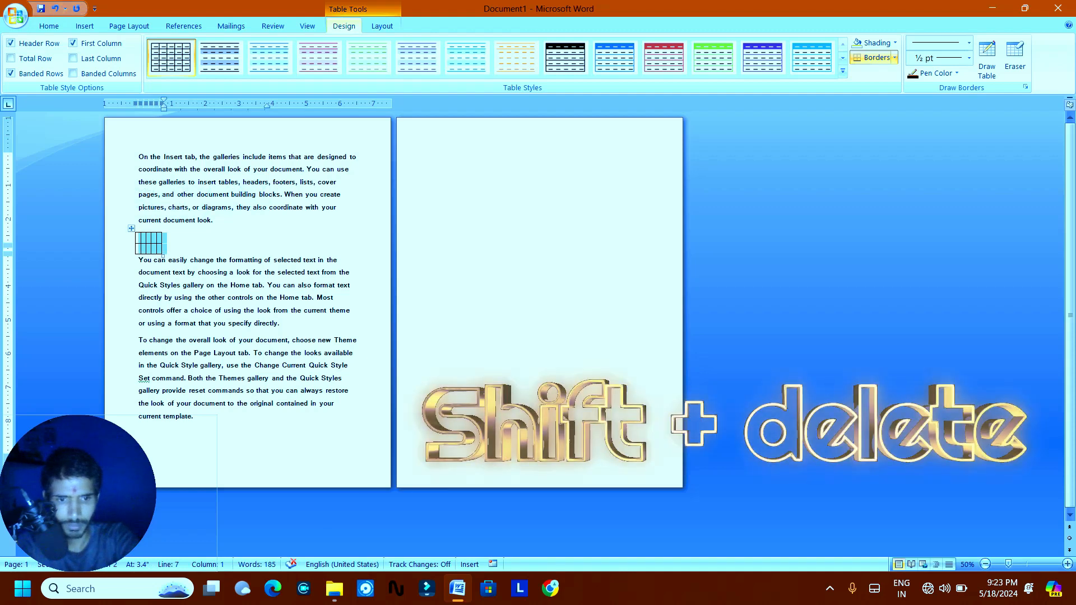
key("shift+Delete")
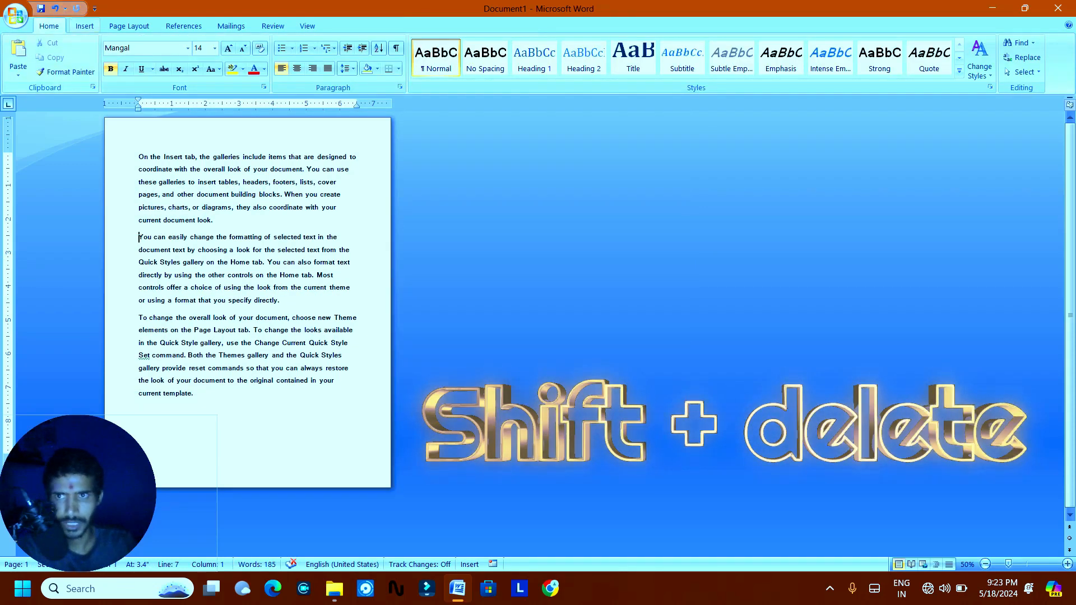
left_click(84, 26)
left_click(108, 57)
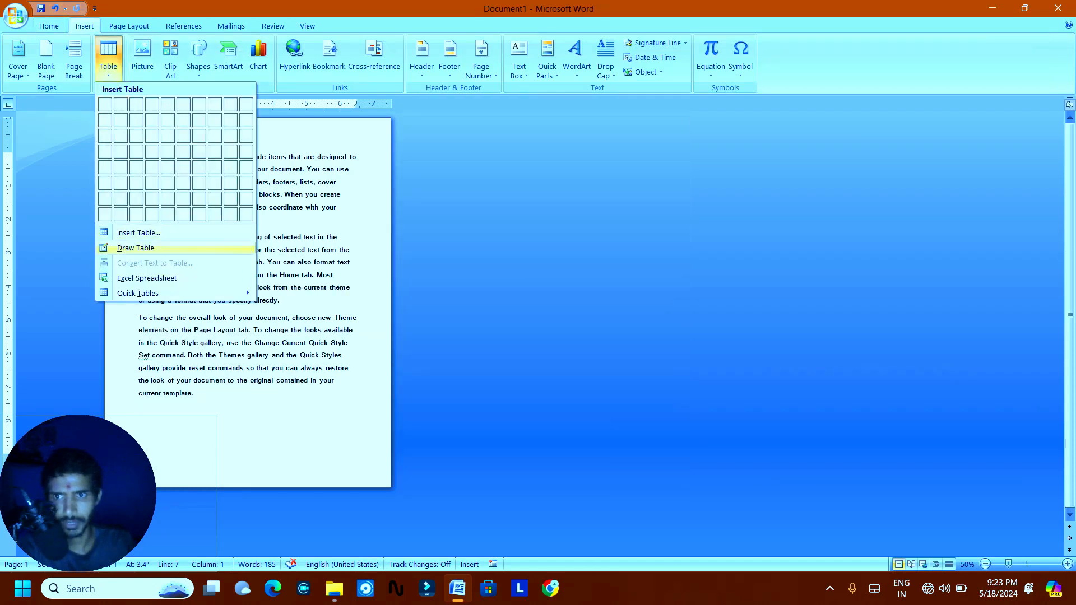
left_click(138, 233)
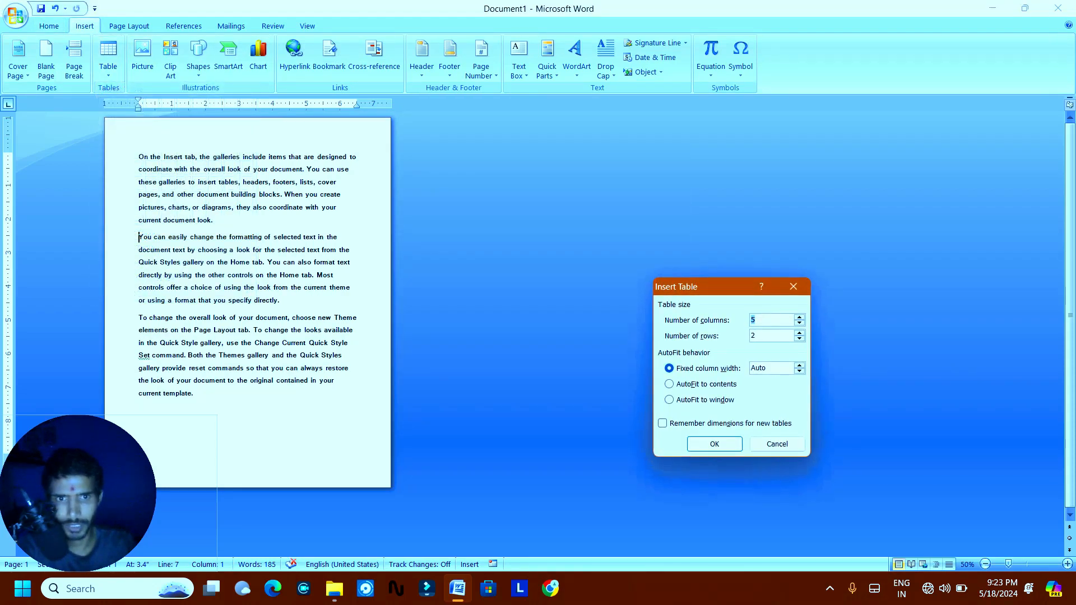
key("alt+d")
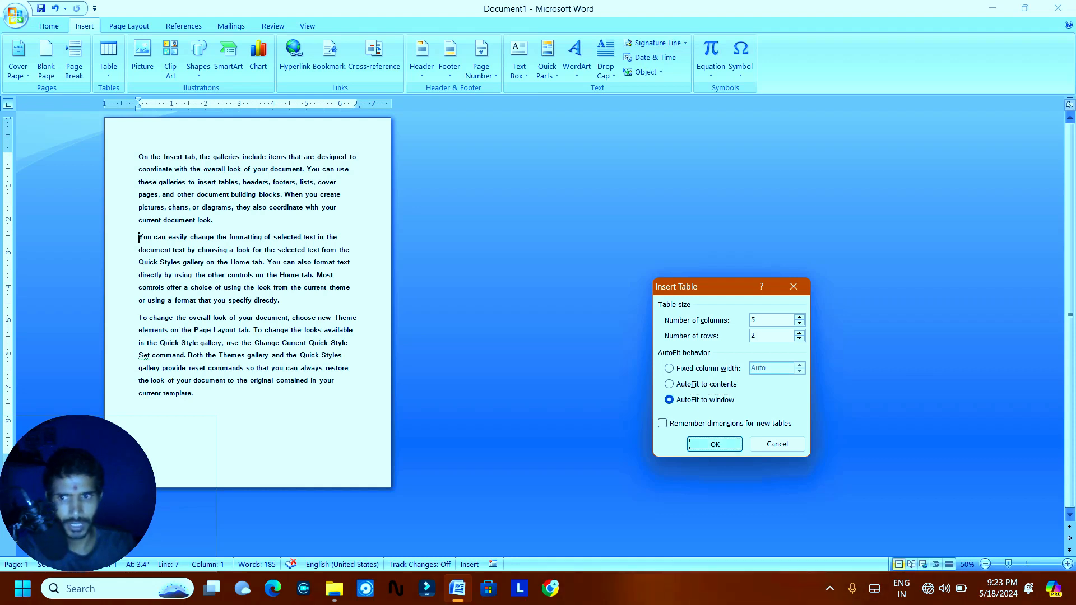
key("Return")
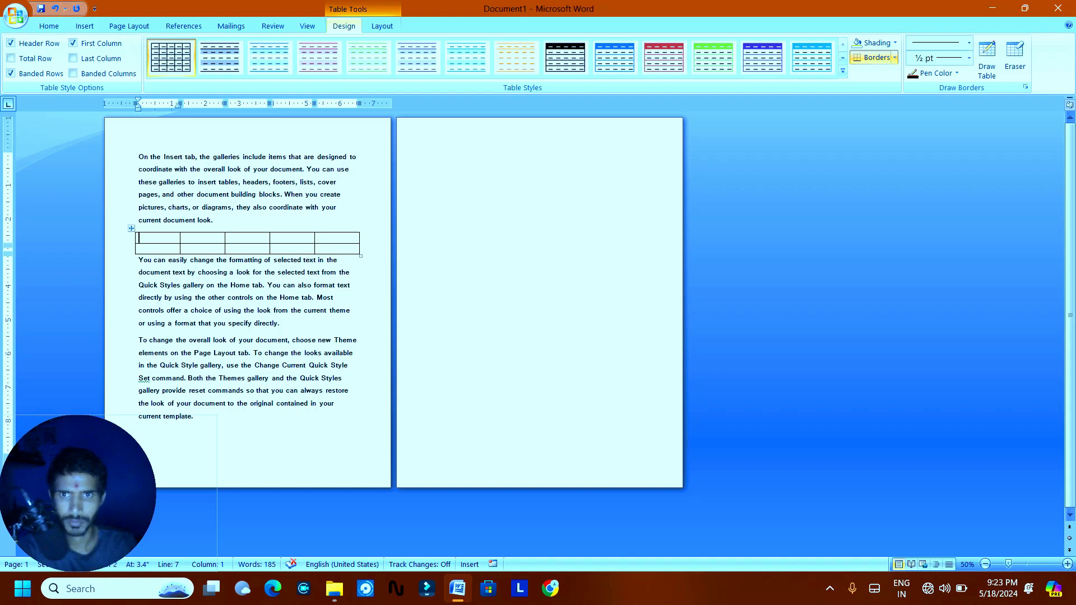
Narrow the table's last column slightly, and delete the entire table from between the paragraphs.
mouse_move(360, 244)
left_mouse_down()
mouse_move(380, 244)
mouse_move(355, 244)
left_mouse_up()
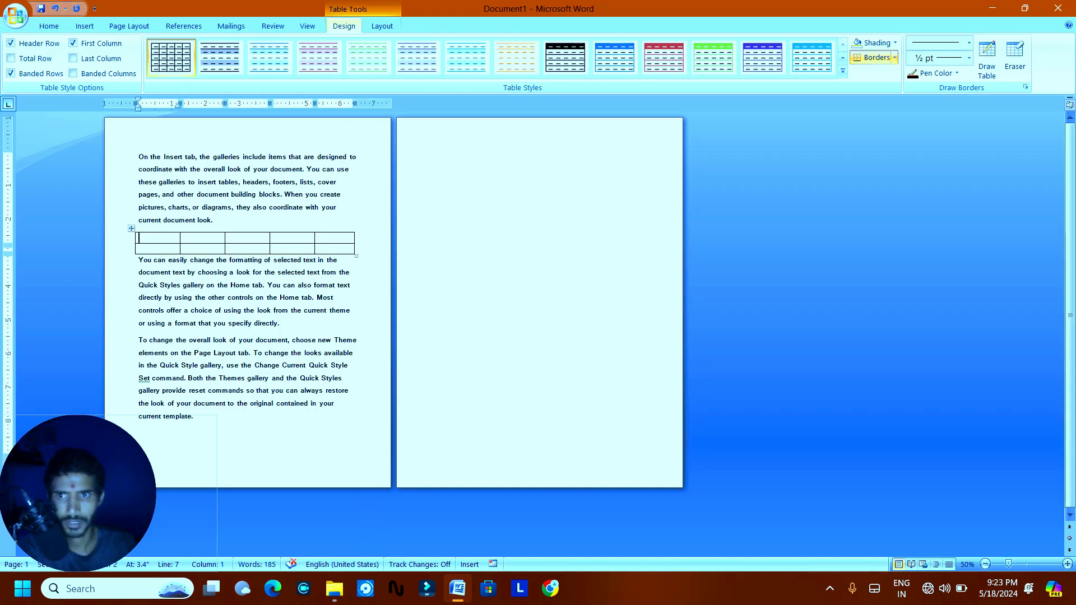
left_click(131, 229)
key("BackSpace")
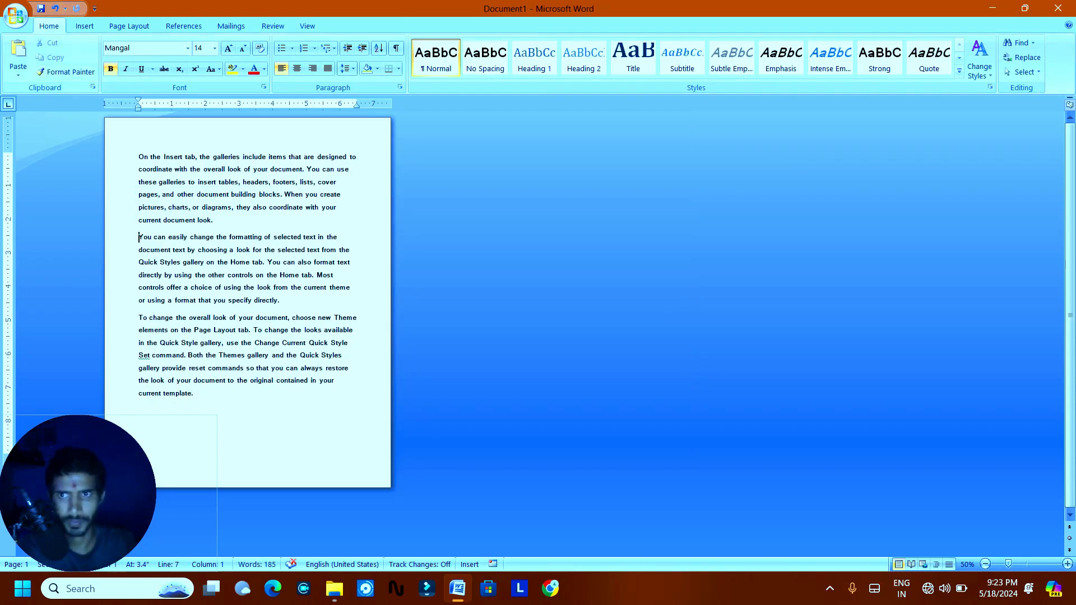
Insert a blank page before the second paragraph, and draw a single-cell table about 6 inches wide on it.
left_click(85, 26)
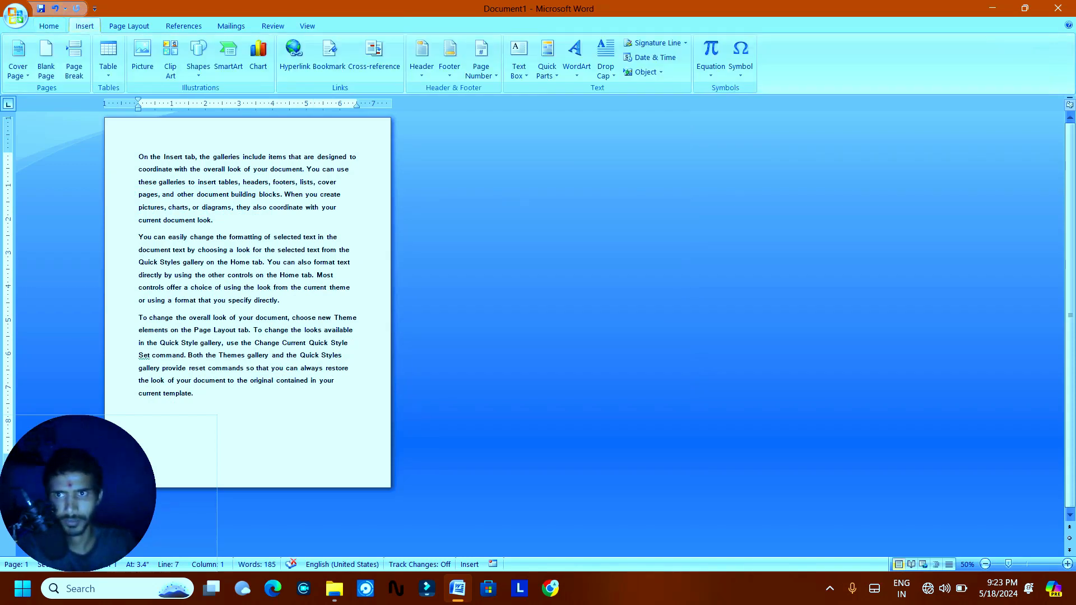
left_click(46, 56)
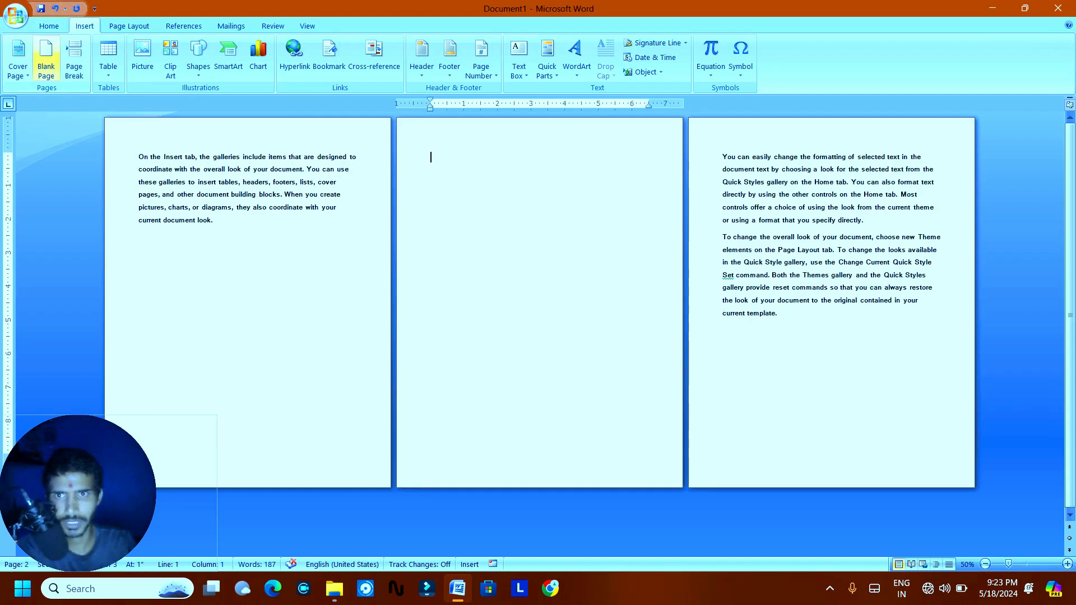
left_click(108, 56)
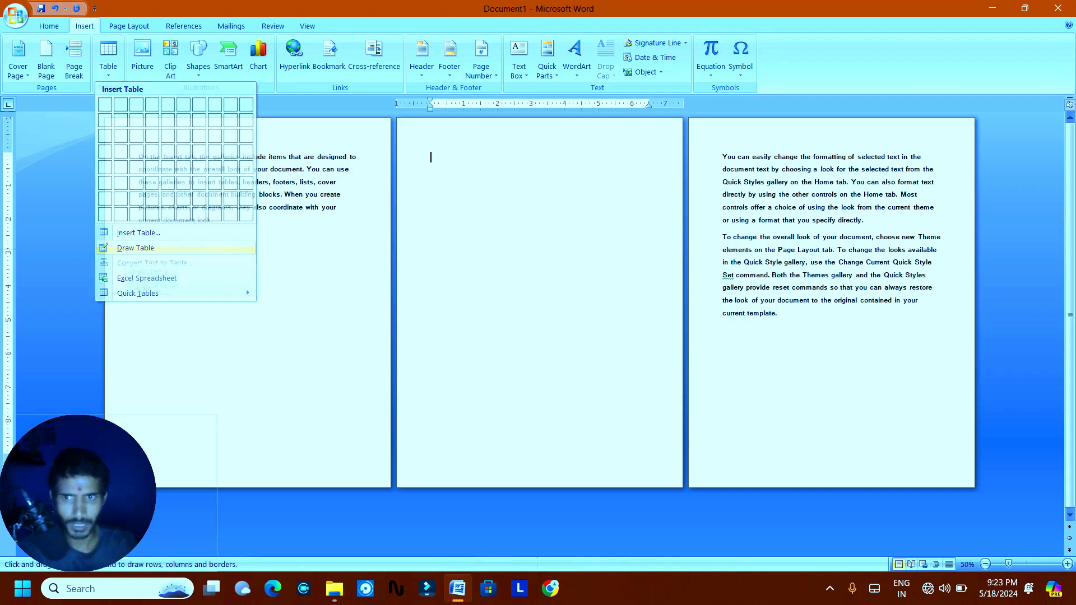
left_click(140, 248)
left_click_drag(430, 152, 478, 217)
left_click_drag(630, 325, 632, 308)
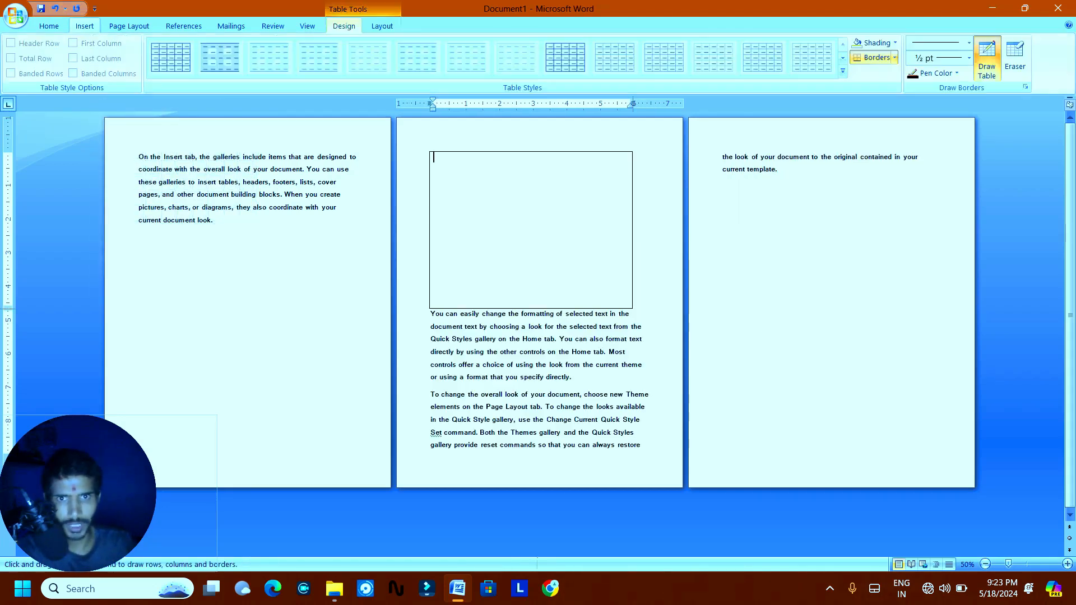
Draw a full-width row line through the table, and split the upper row's right end into four small cells.
left_click_drag(431, 199, 594, 199)
mouse_move(582, 161)
left_mouse_down()
mouse_move(582, 195)
mouse_move(584, 187)
mouse_move(608, 210)
left_mouse_up()
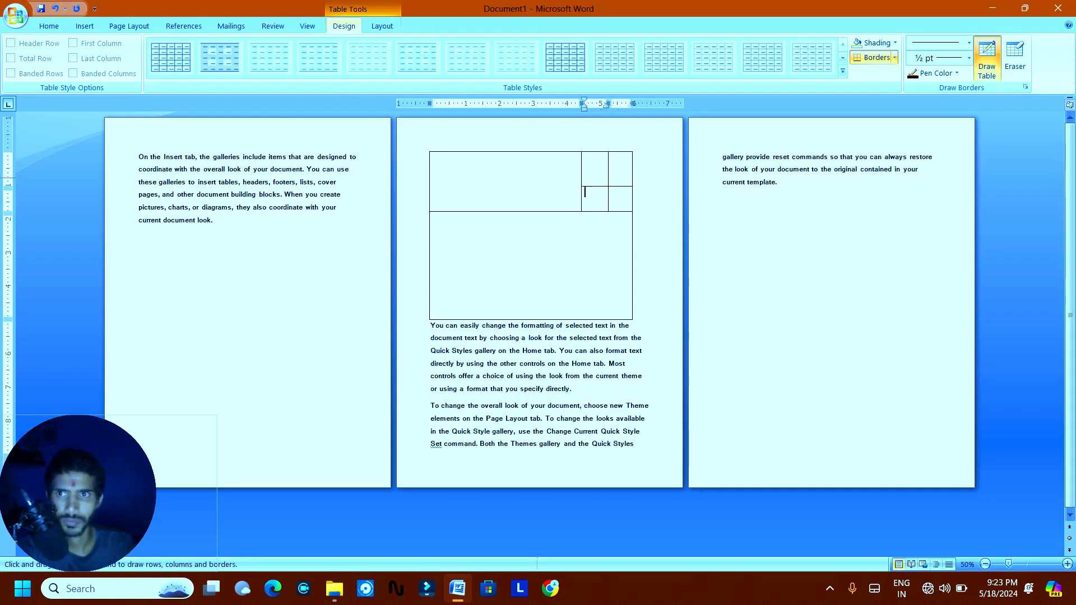
left_click(84, 26)
left_click(109, 58)
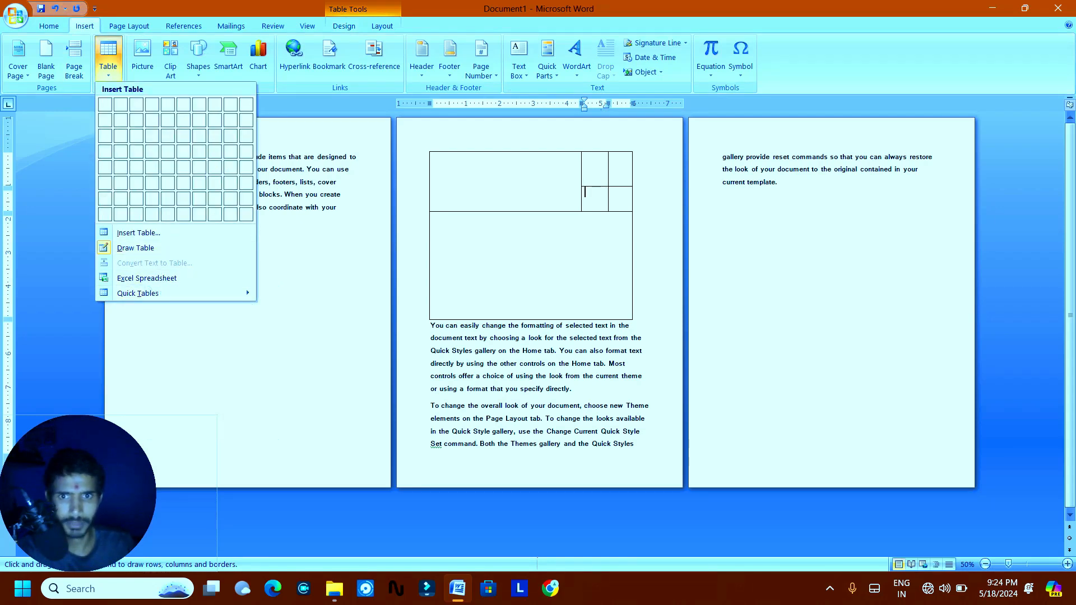
key("Escape")
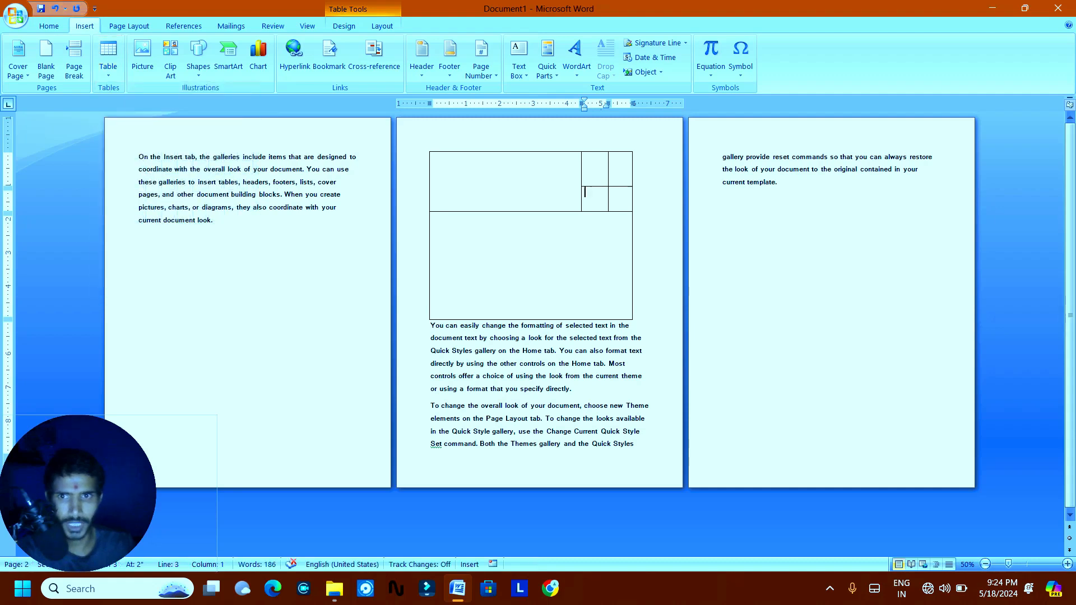
Convert the first paragraph, beginning "On the Insert tab", into a table with 1 column, one word per cell.
left_click_drag(215, 220, 138, 156)
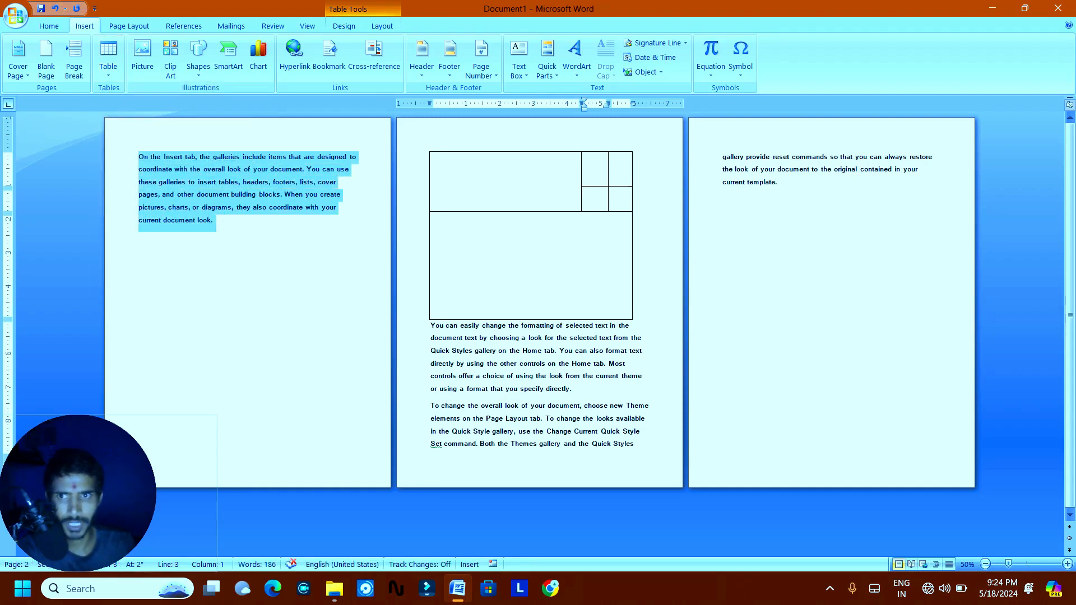
left_click(108, 56)
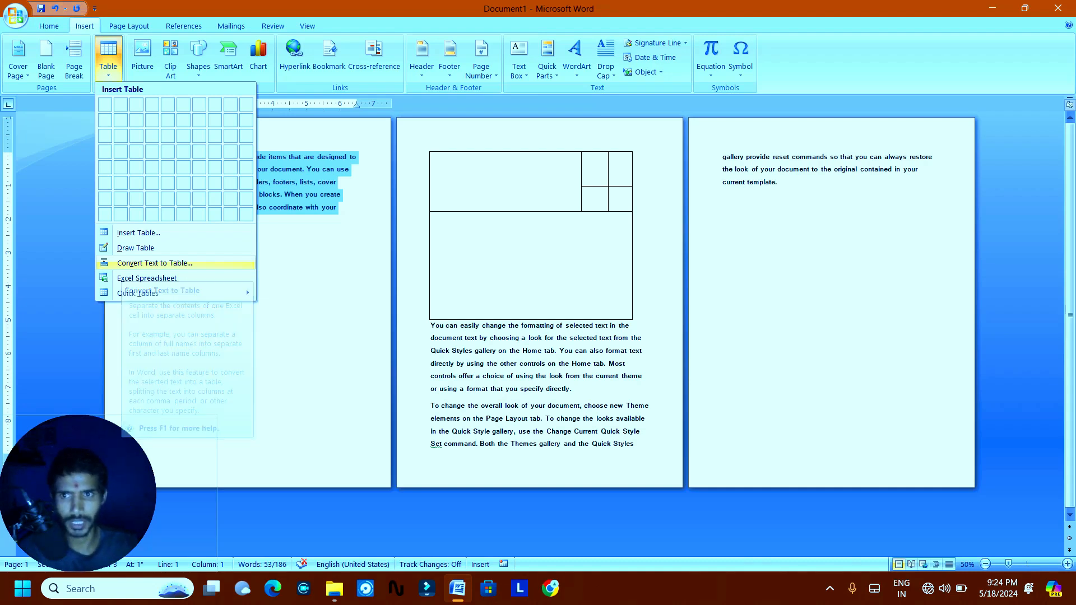
left_click(155, 263)
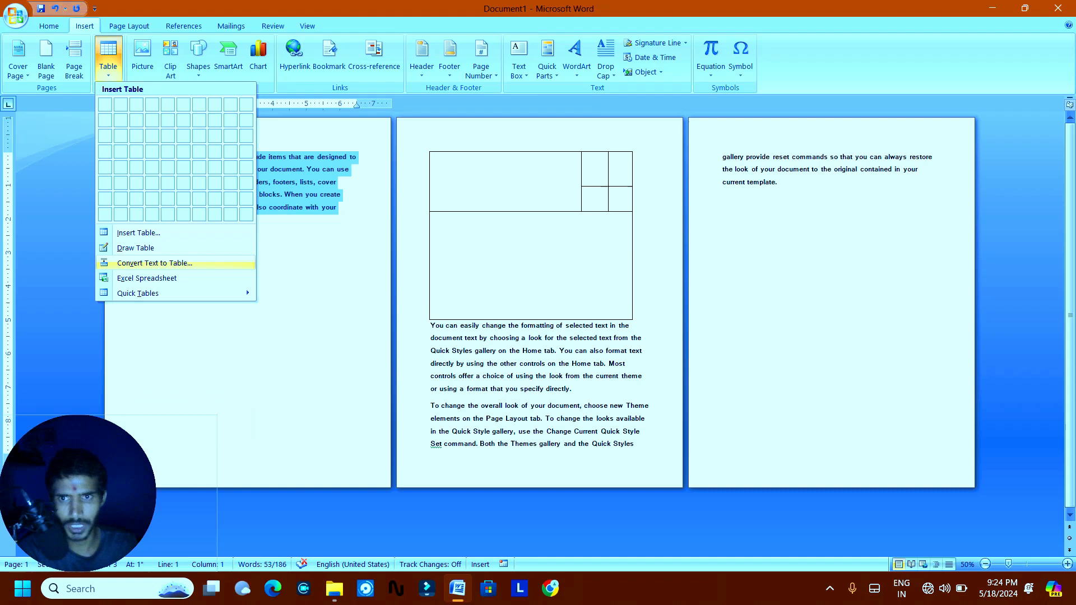
left_click_drag(699, 288, 635, 207)
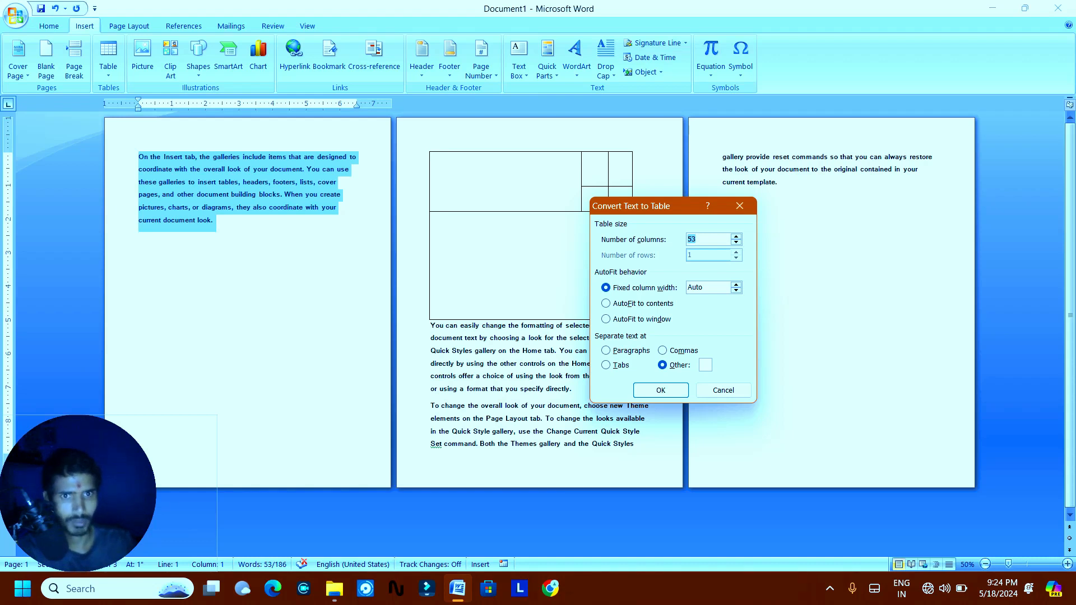
type("1")
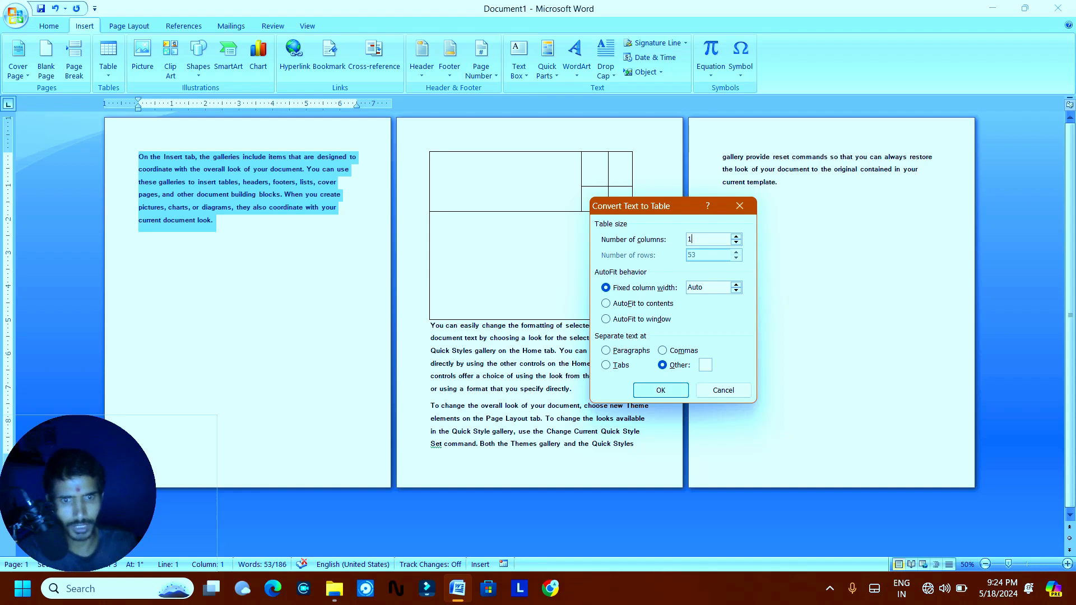
key("Return")
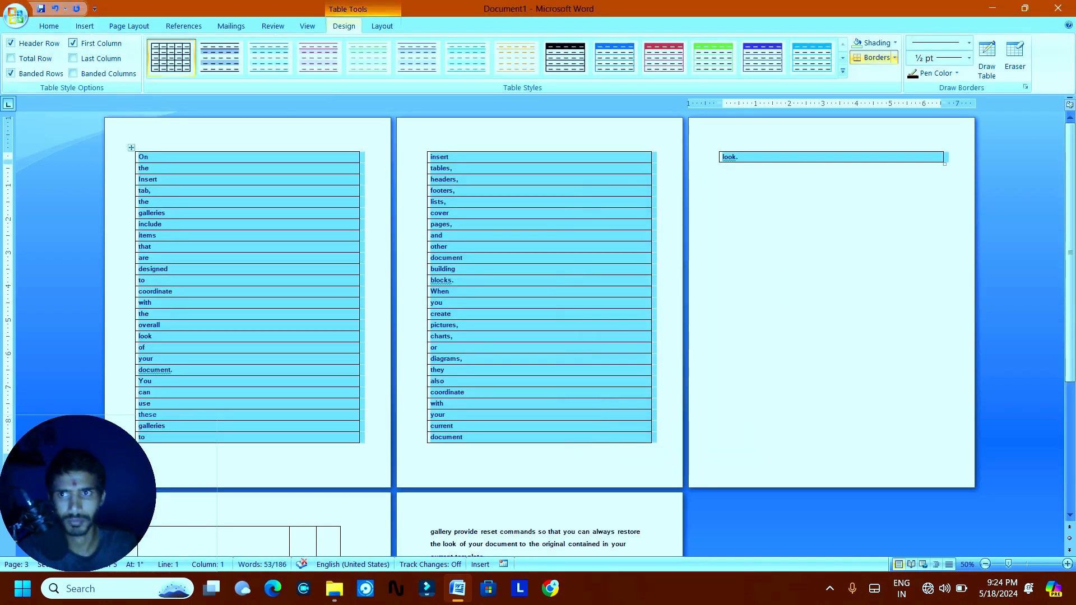
Undo the first paragraph's conversion into a table, and place the cursor on the empty line below the paragraph.
key("ctrl+z")
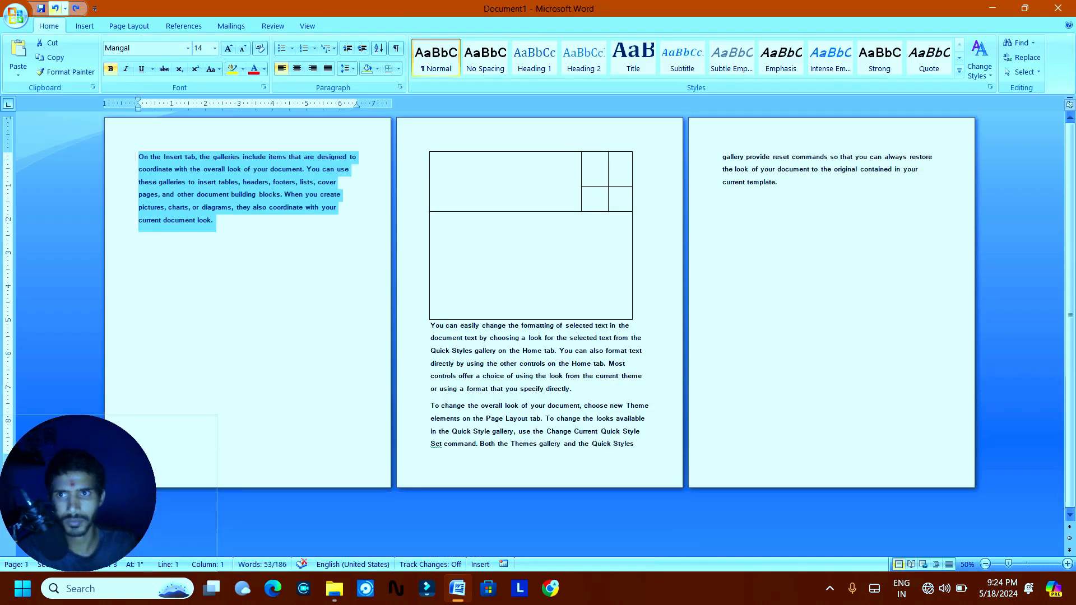
left_click(84, 26)
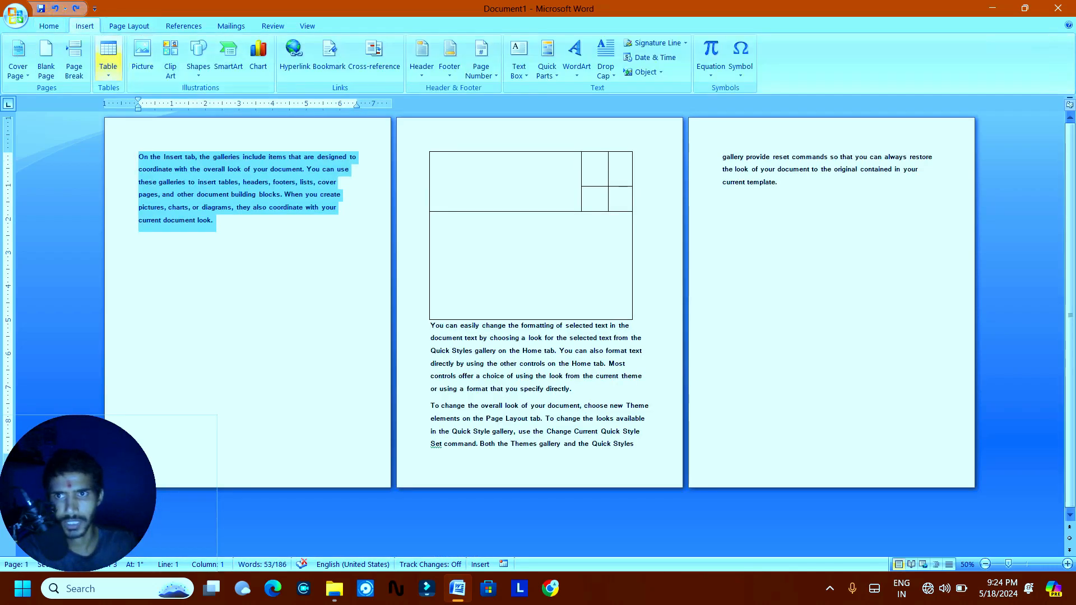
left_click(108, 56)
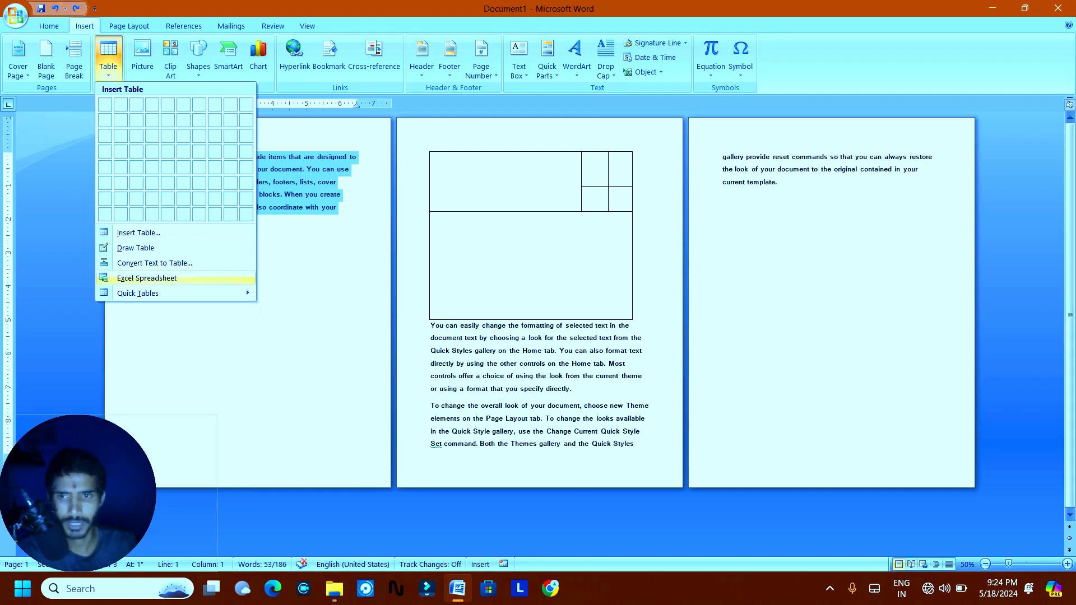
left_click(269, 314)
left_click(139, 237)
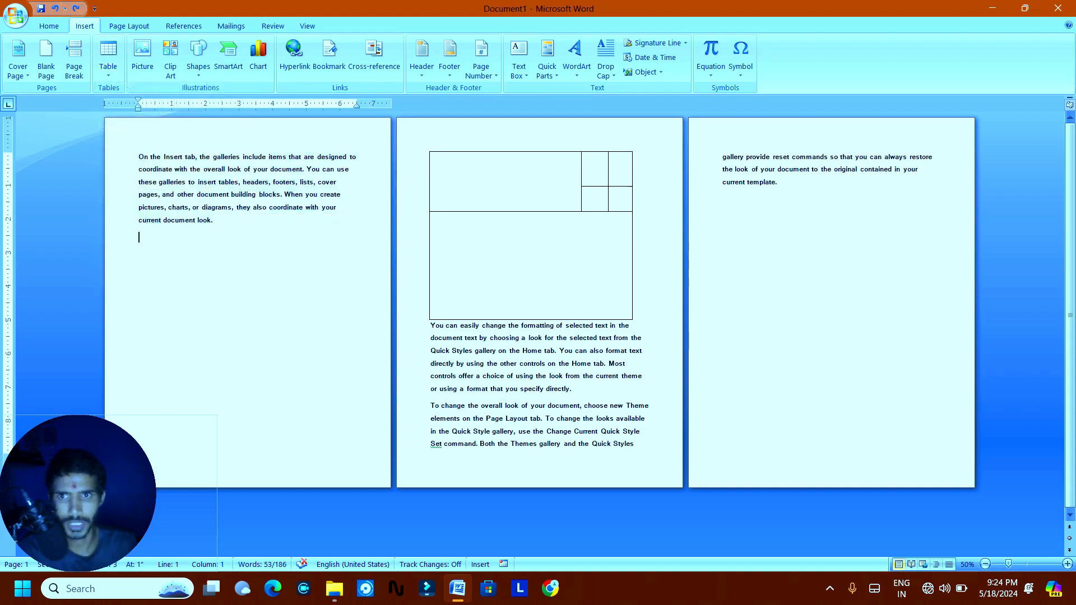
Insert an Excel spreadsheet below the first paragraph, and close the sign-in and Excel windows.
left_click(109, 56)
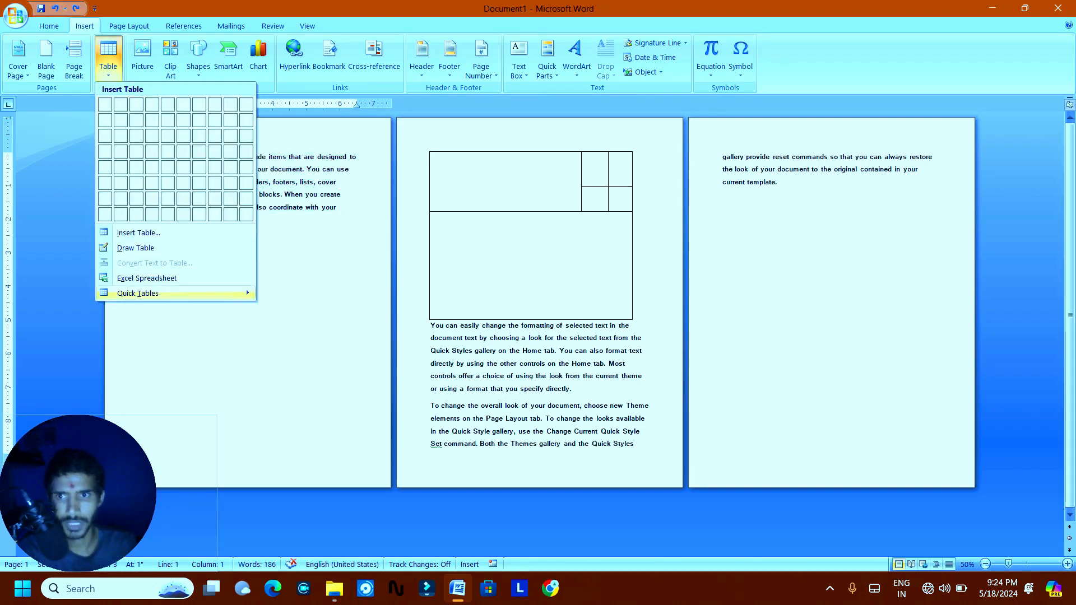
left_click(147, 279)
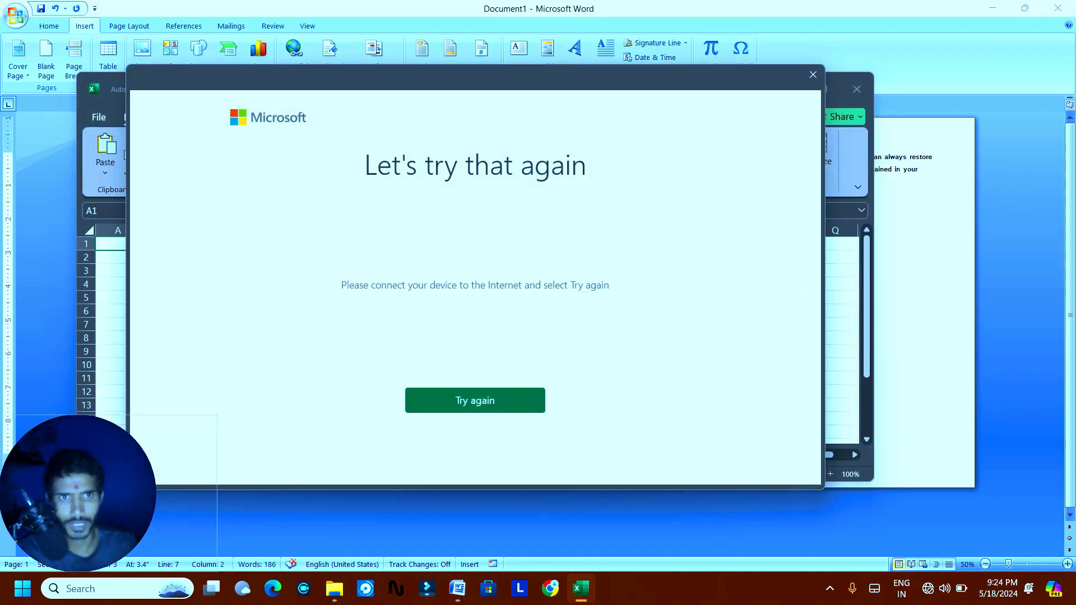
left_click(812, 74)
left_click(857, 92)
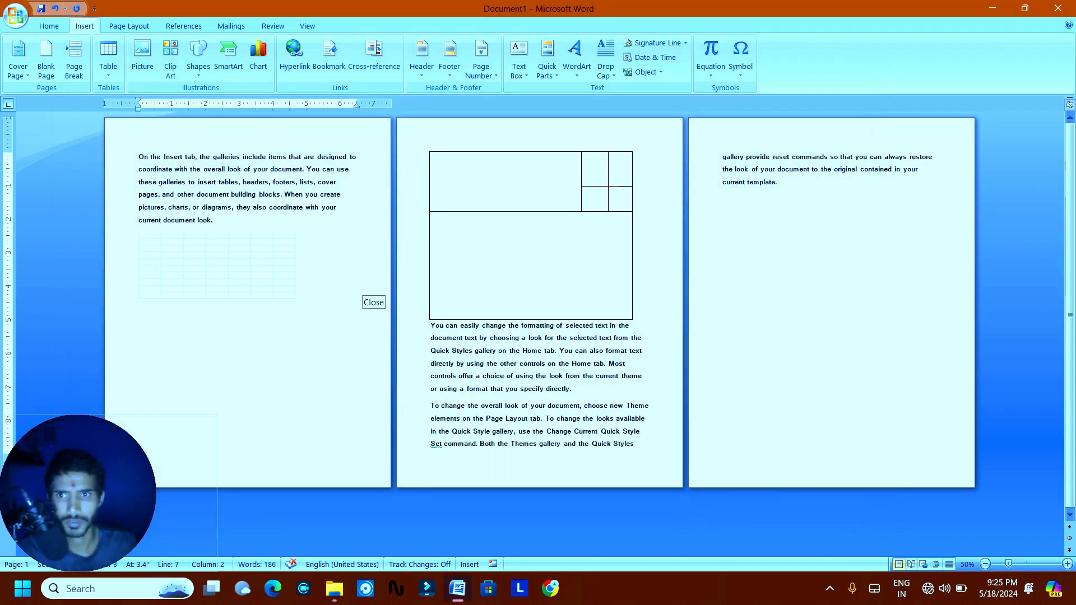
Cut the embedded Excel worksheet from below the first paragraph.
left_click(185, 258)
right_click(160, 248)
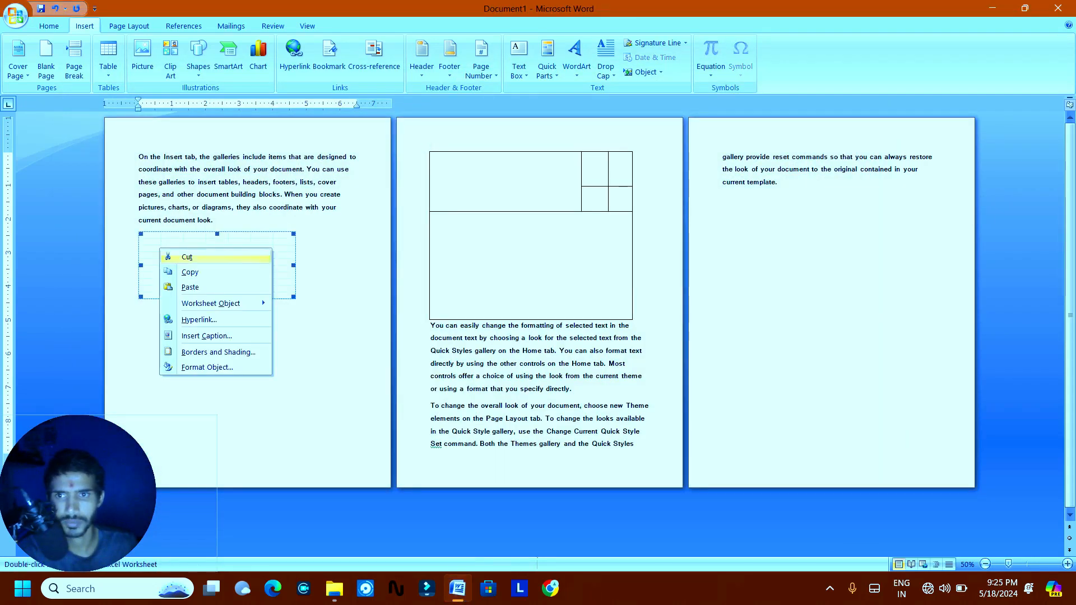
left_click(187, 257)
Insert the built-in Double Table quick table, the Greek alphabet, below the first paragraph.
left_click(108, 56)
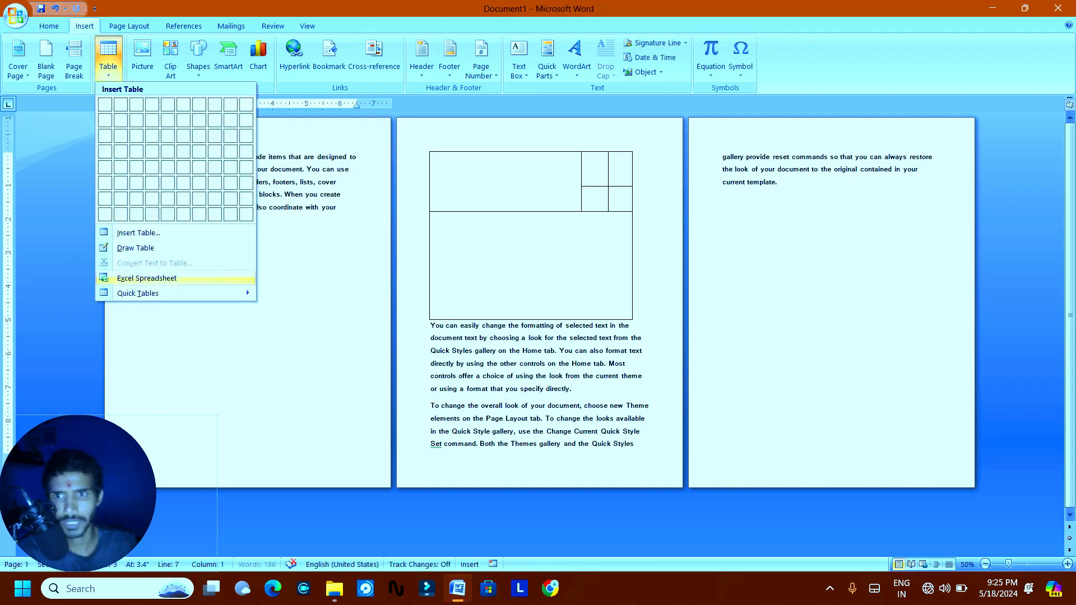
mouse_move(168, 293)
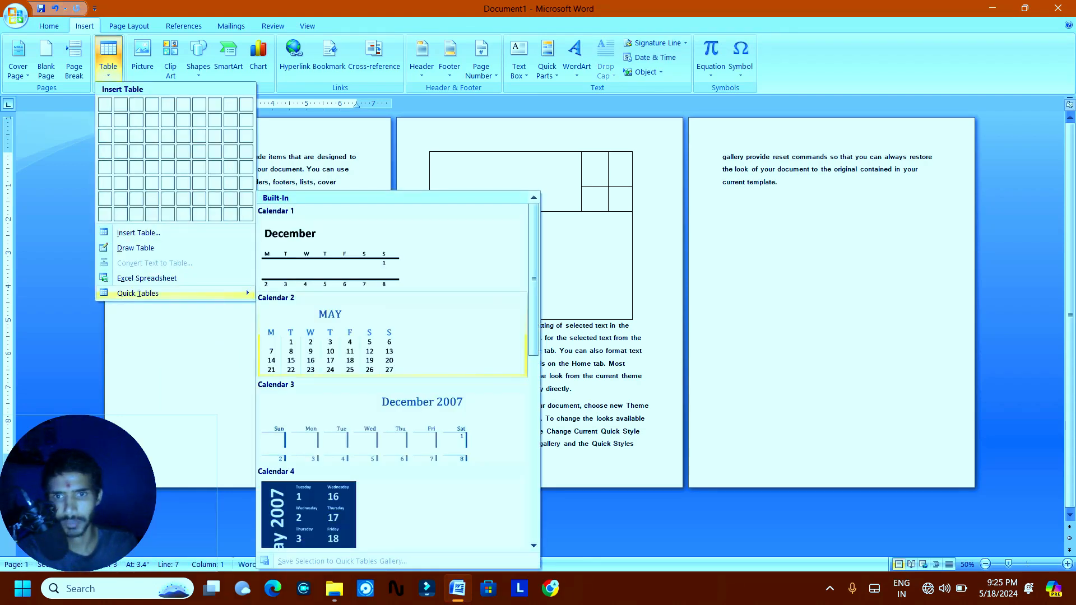
scroll(393, 392, "down", 3)
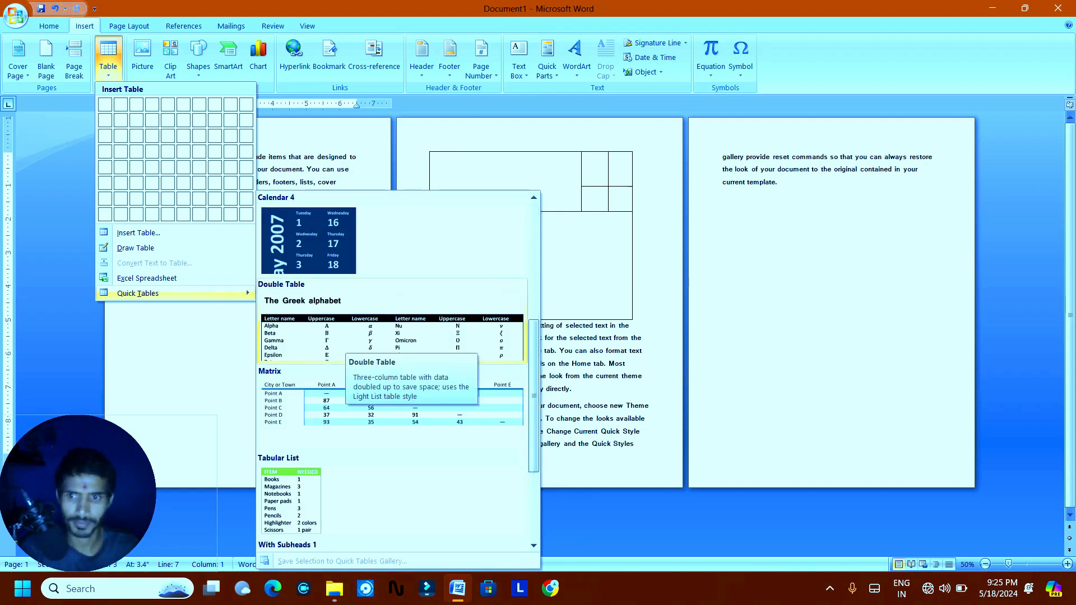
left_click(336, 339)
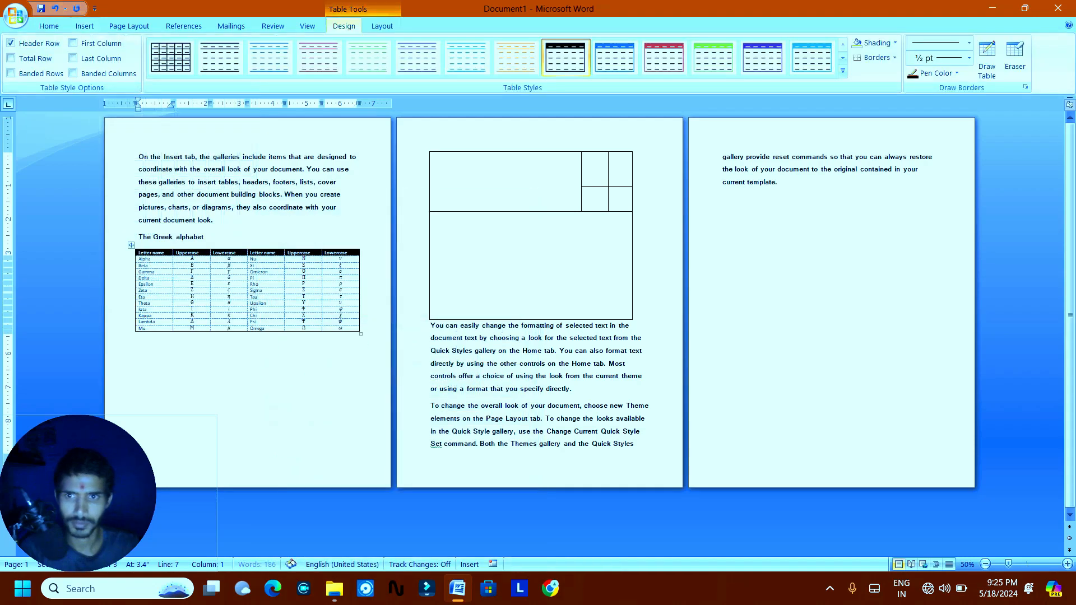
Turn on Total Row, Banded Rows, First Column, Last Column and Banded Columns for the whole Greek alphabet table.
left_click(131, 246)
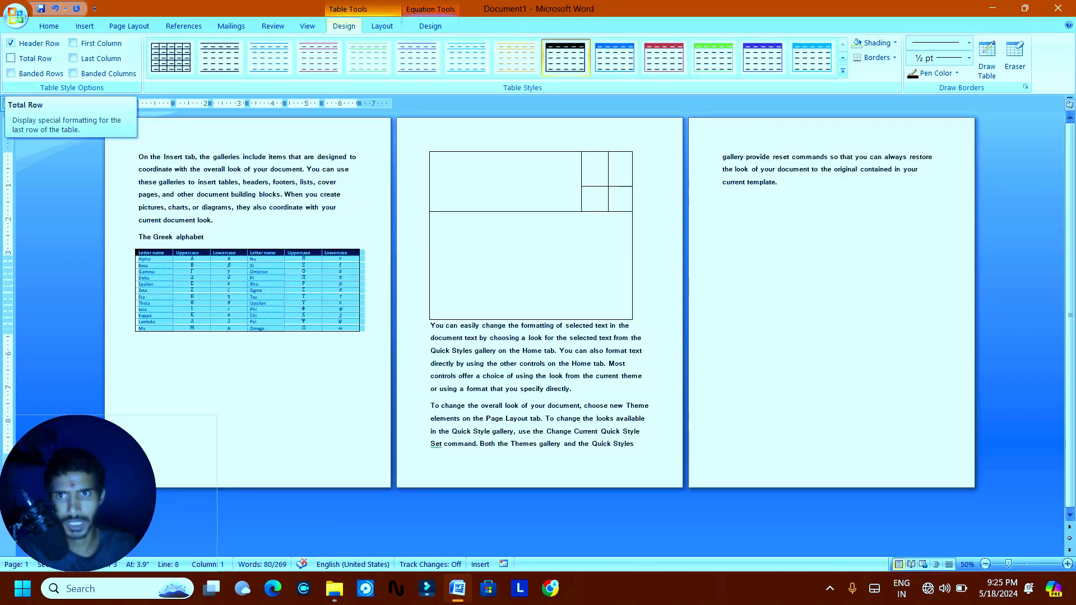
left_click(12, 58)
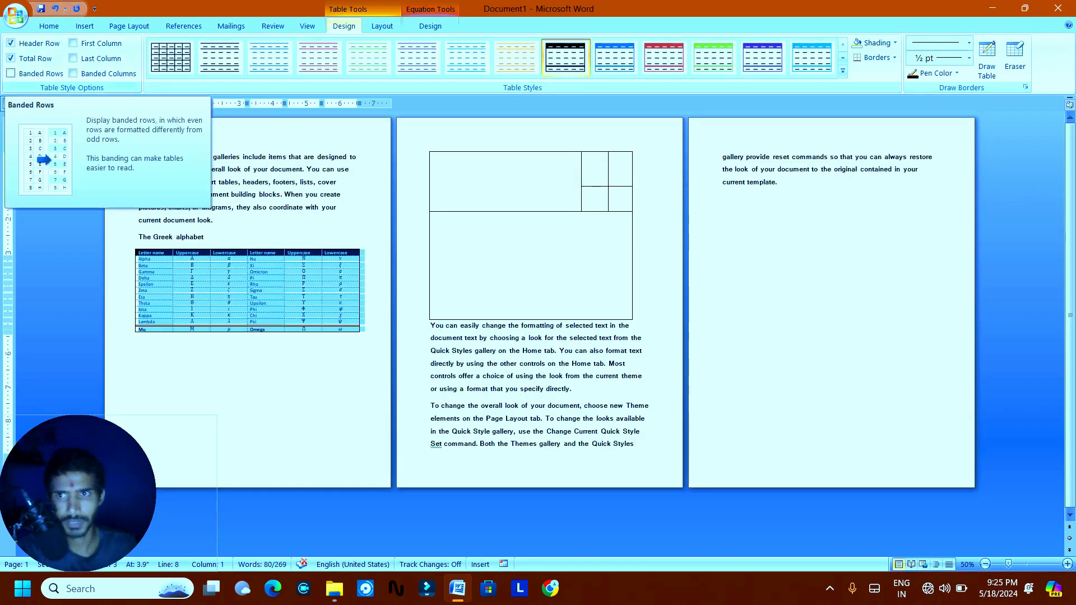
left_click(11, 73)
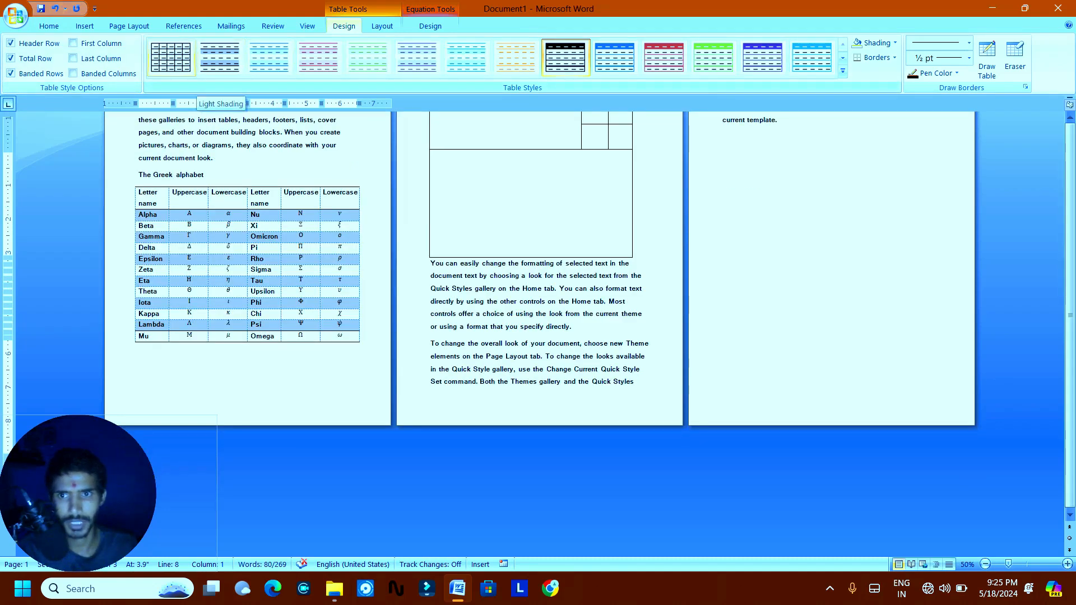
left_click(73, 43)
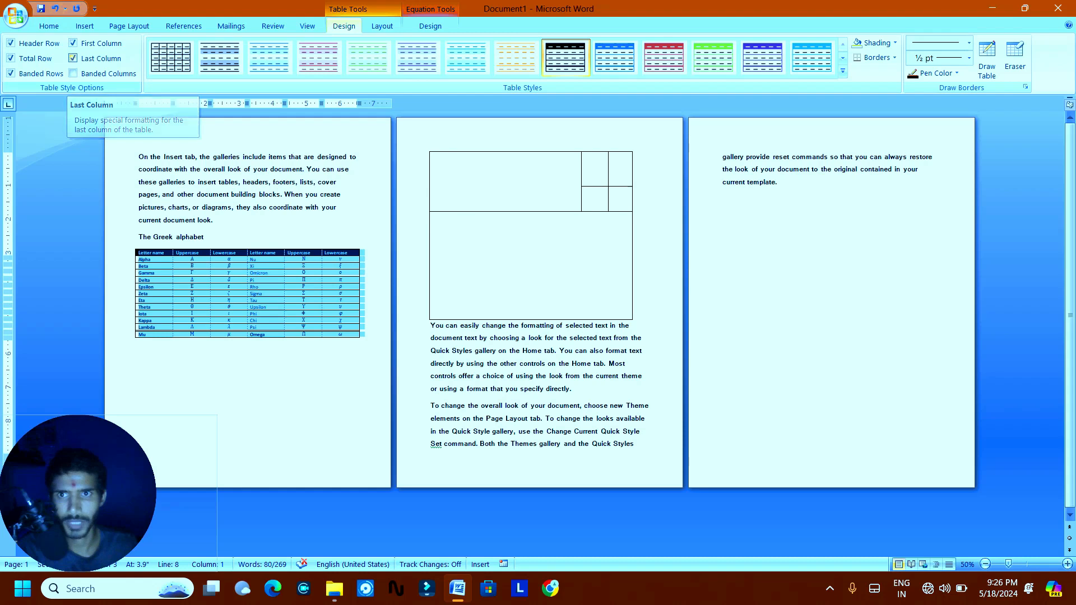
left_click(72, 58)
left_click(73, 73)
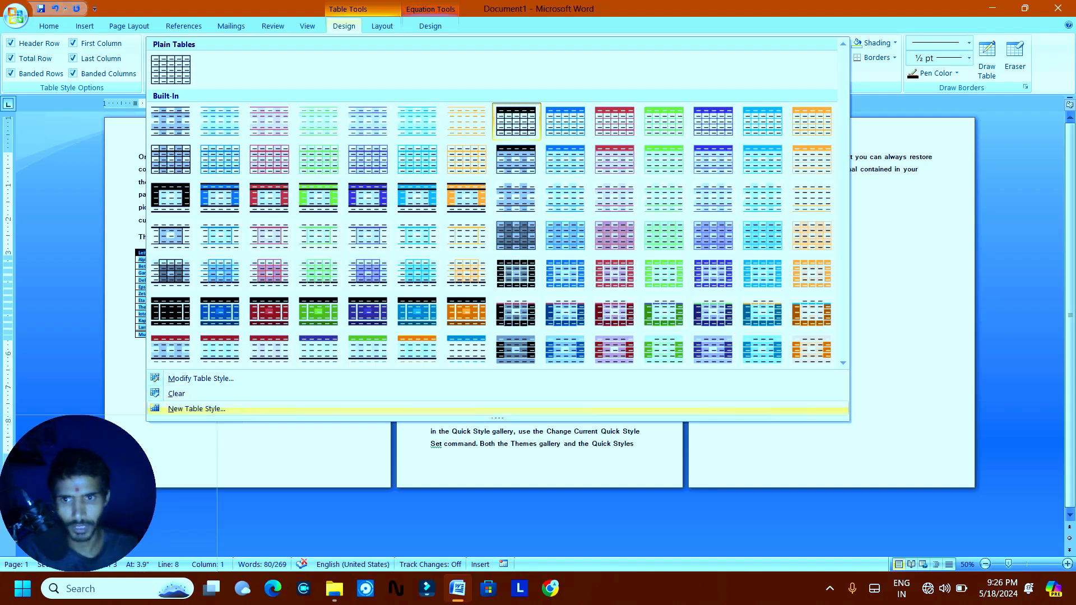
Clear the table style from the Greek alphabet table.
left_click(176, 393)
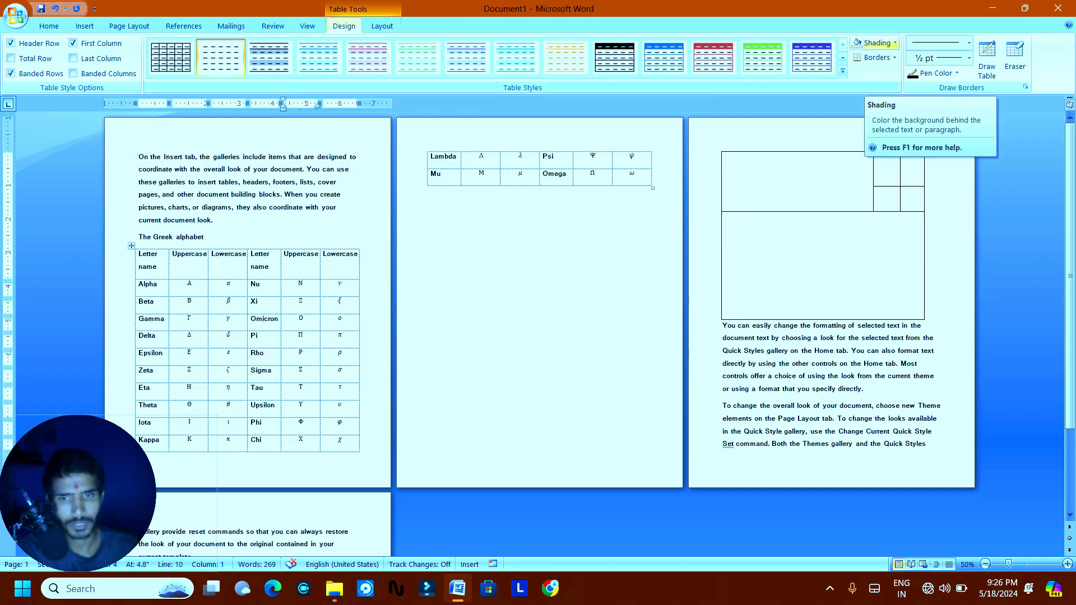
left_click(895, 43)
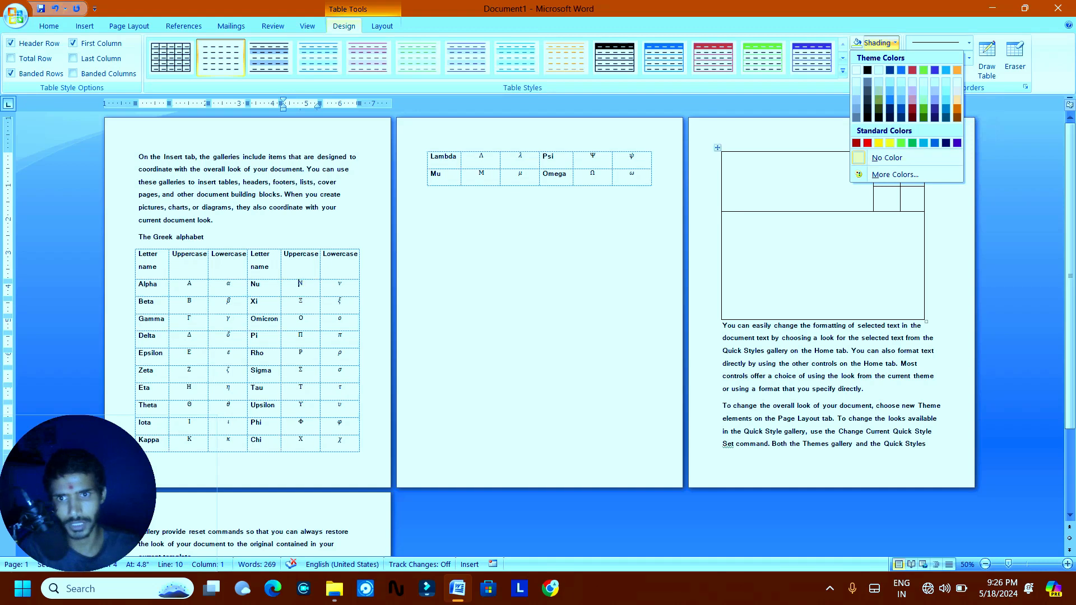
key("Escape")
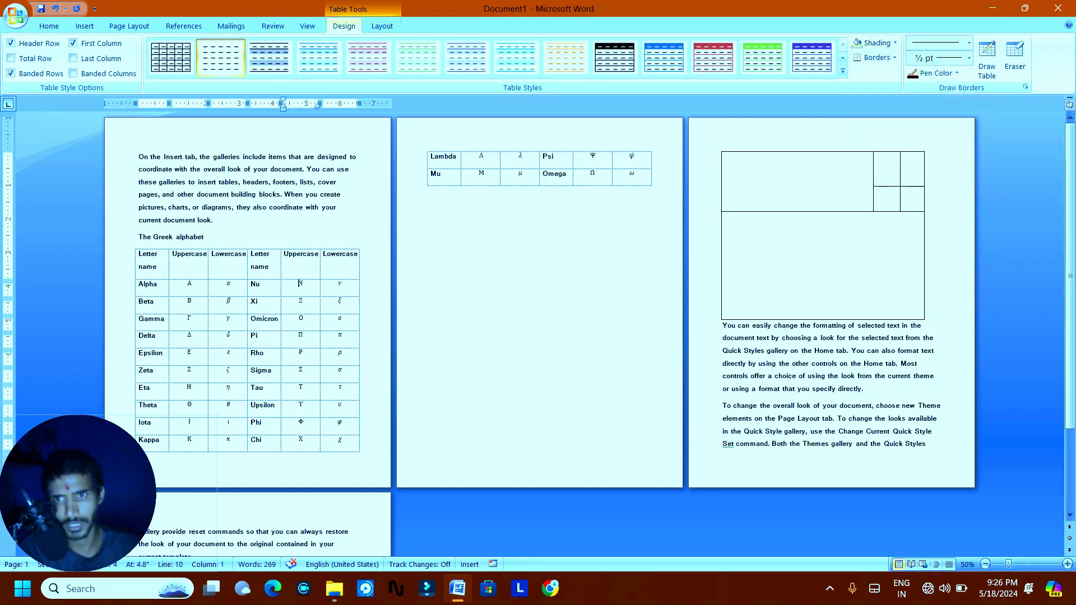
Apply All Borders to the entire Greek alphabet table.
left_click(131, 245)
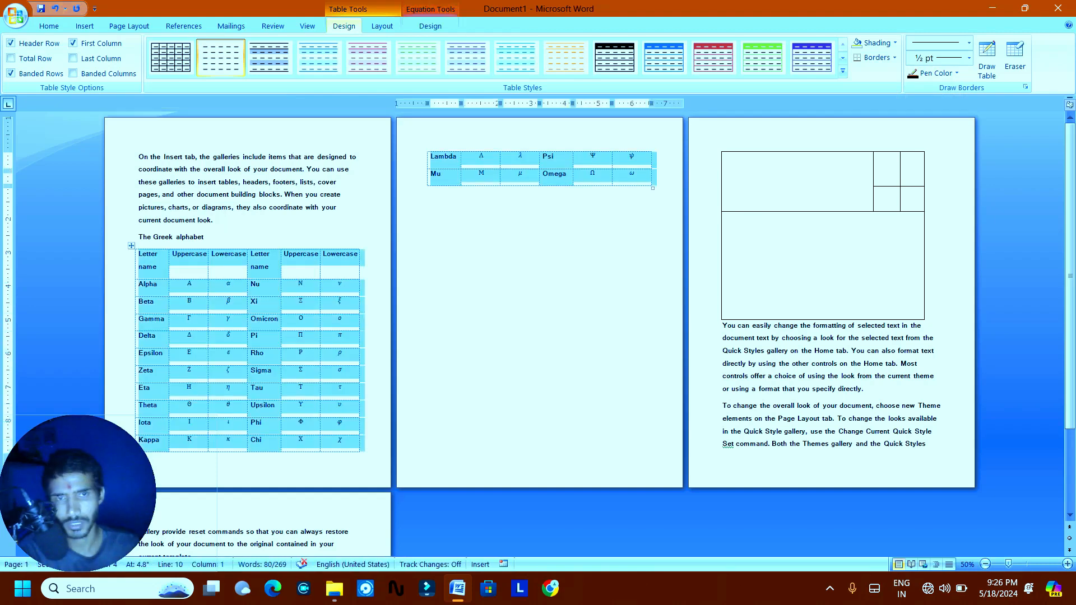
left_click(895, 43)
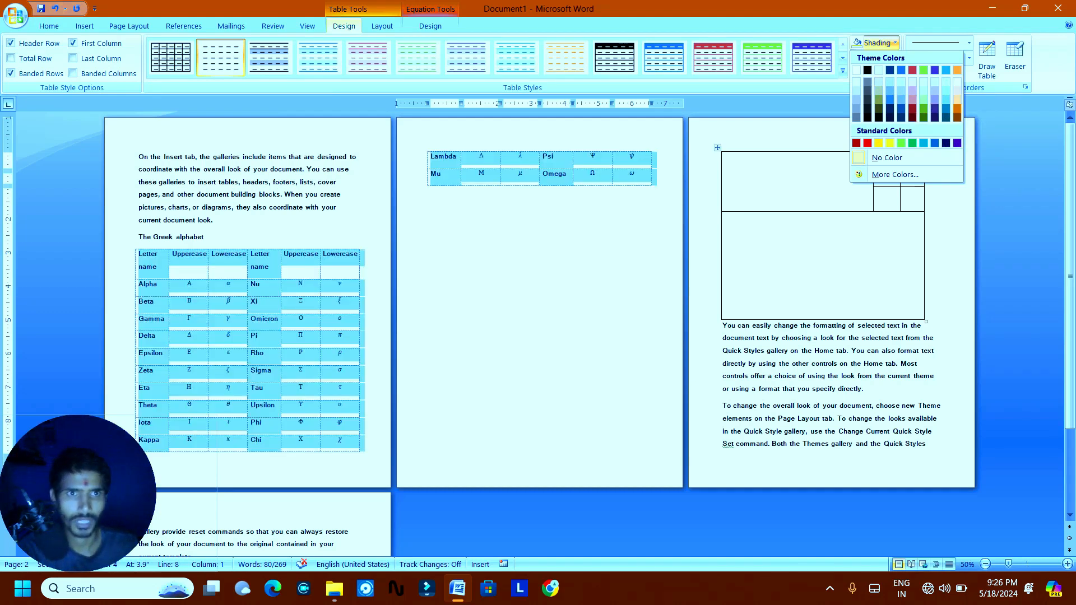
left_click(895, 43)
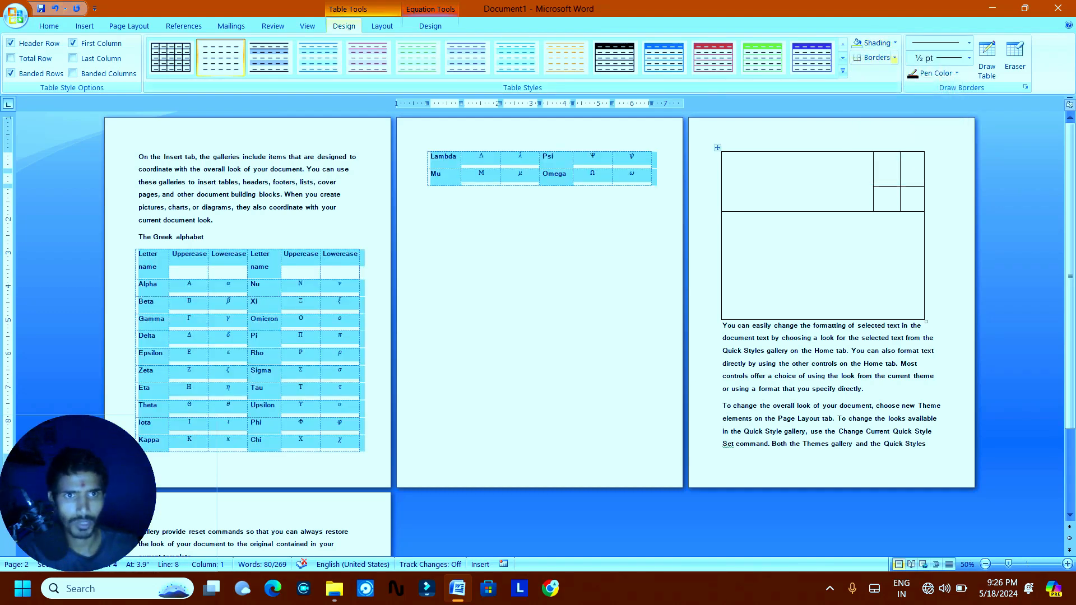
left_click(895, 58)
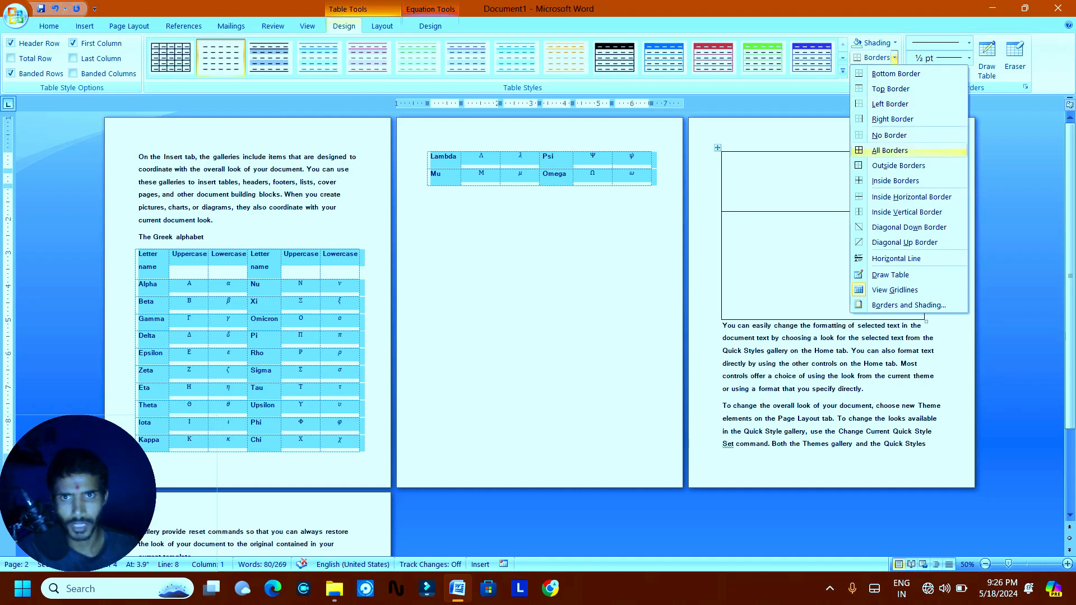
left_click(890, 150)
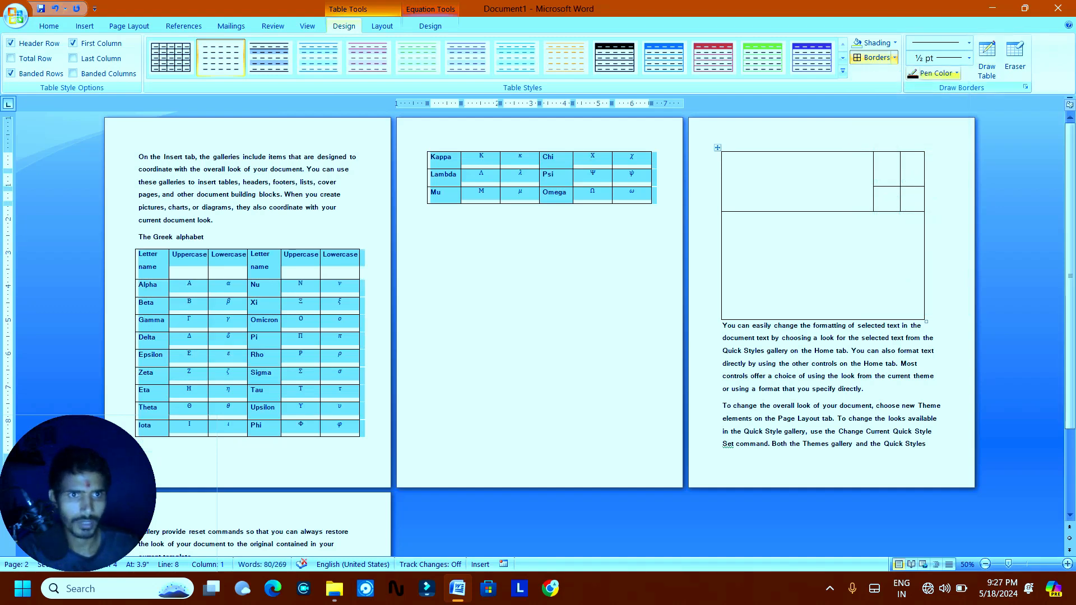
Set the pen color to standard red, and redraw the outer border of the Greek alphabet rows on the second page with Draw Table.
left_click(941, 73)
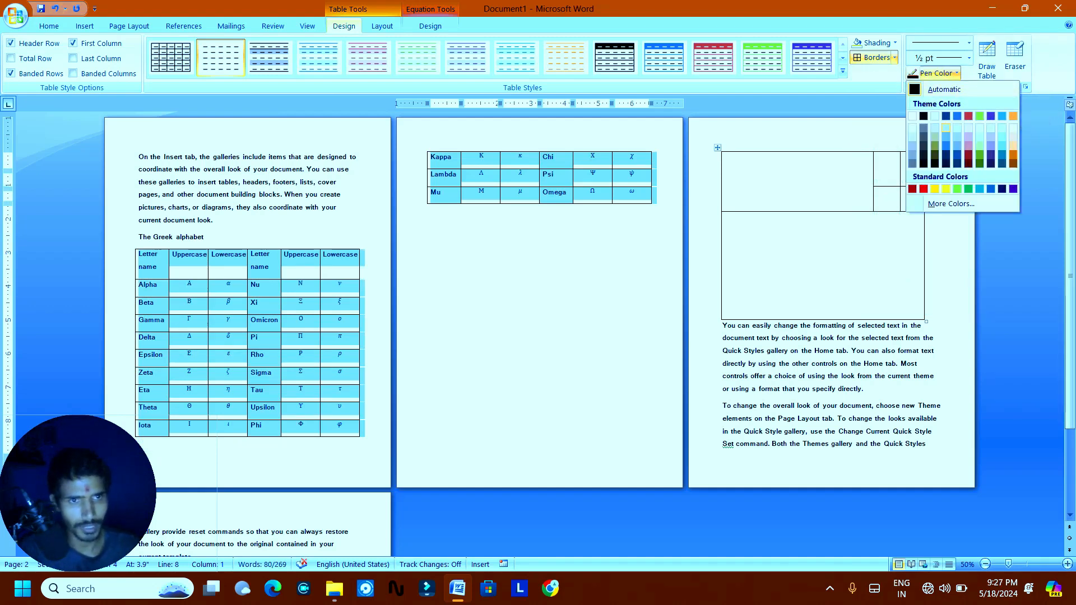
left_click(924, 188)
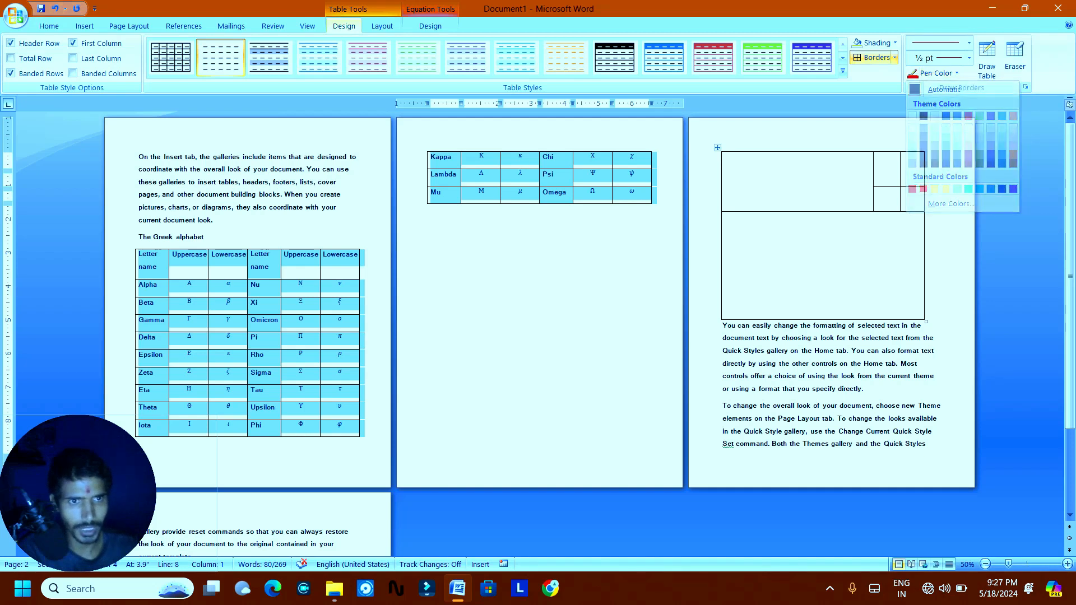
left_click(986, 59)
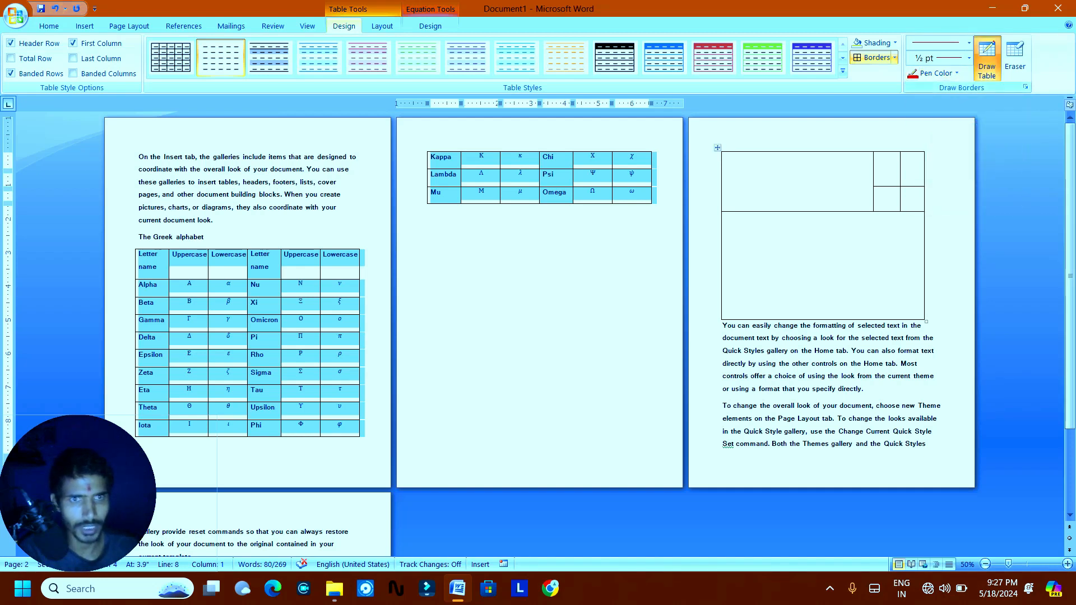
mouse_move(428, 153)
left_mouse_down()
mouse_move(428, 204)
mouse_move(652, 203)
mouse_move(650, 152)
mouse_move(428, 151)
left_mouse_up()
left_click(520, 173)
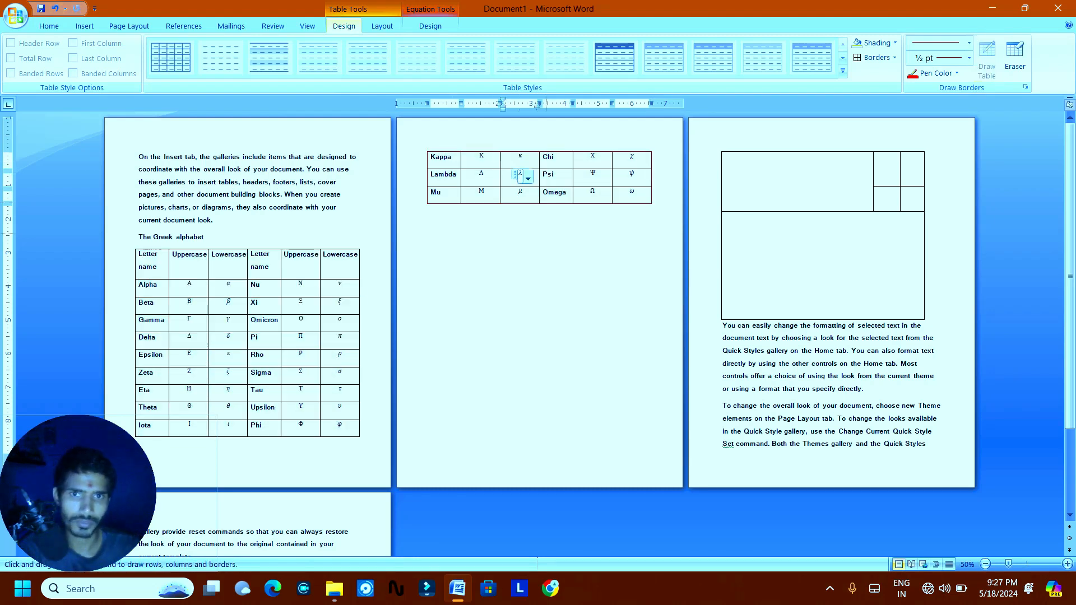
Draw a red single-cell table about 5 inches wide below the Greek alphabet rows on the second page.
left_click(559, 181)
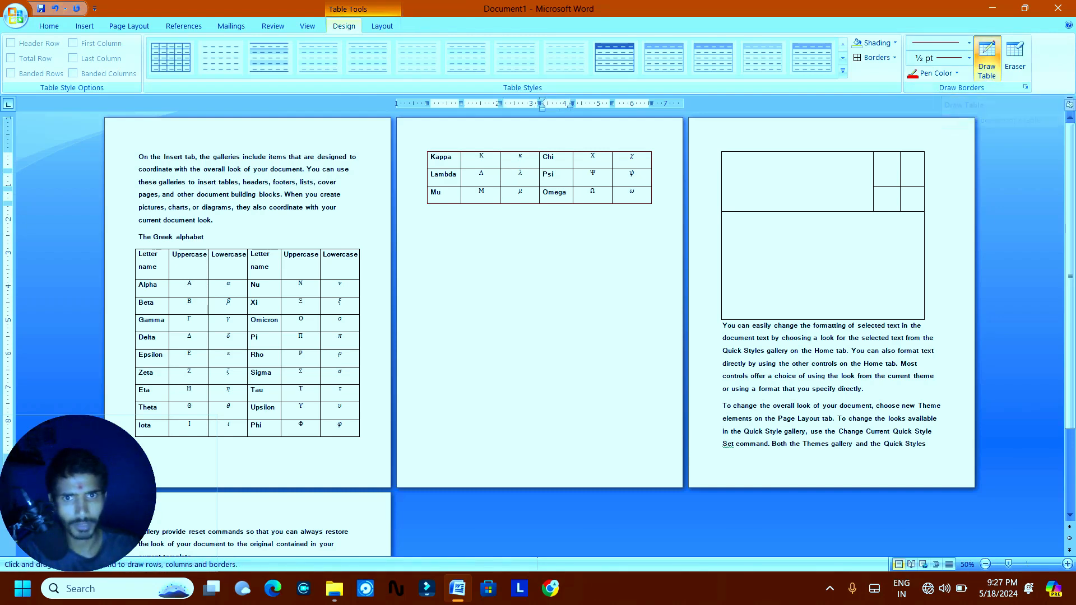
left_click_drag(436, 223, 611, 344)
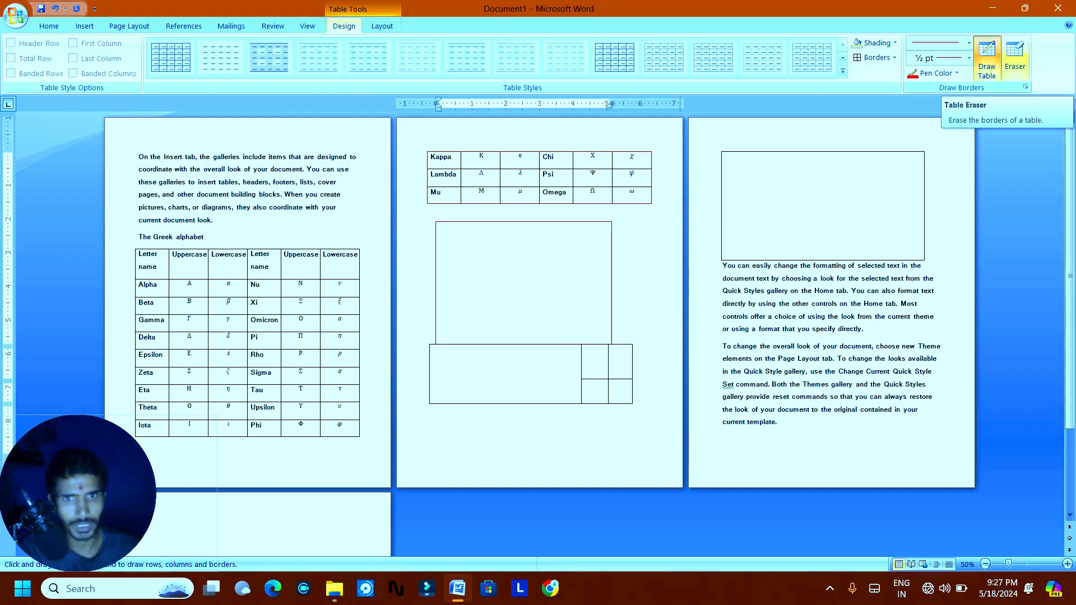
Erase the small cells' dividing lines, the row line and the right border of the black drawn table.
left_click(1015, 56)
left_click_drag(592, 345, 650, 413)
left_click_drag(545, 317, 590, 457)
left_click_drag(578, 393, 674, 379)
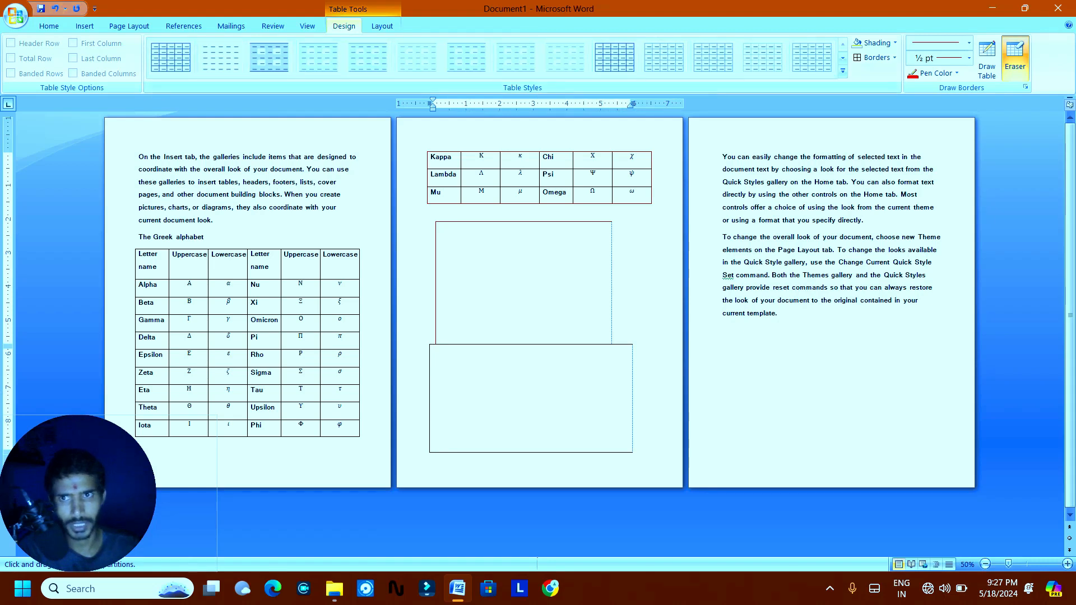
left_click(383, 26)
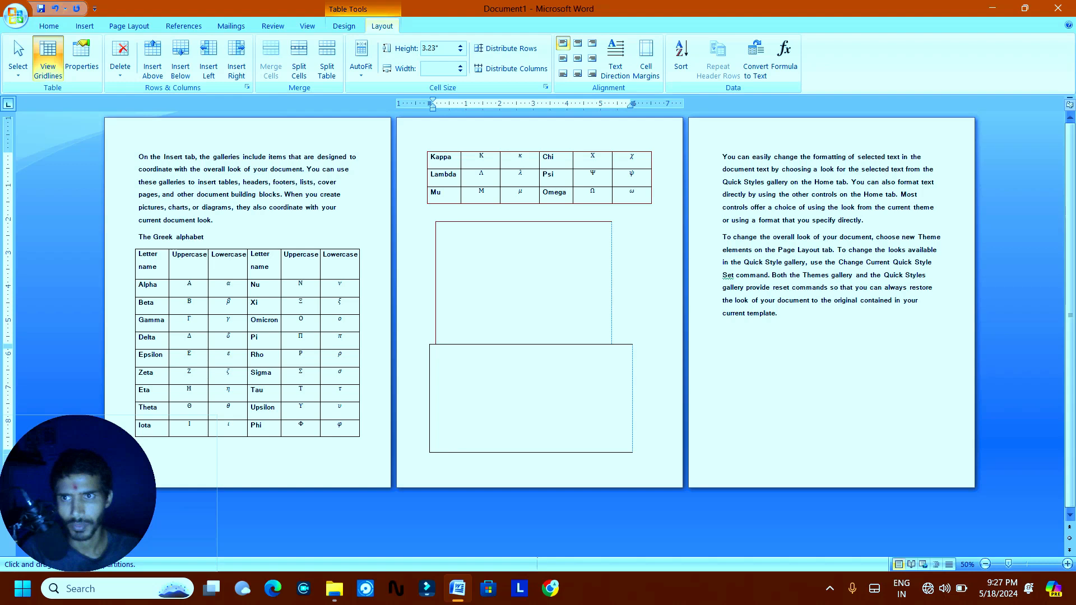
left_click(18, 66)
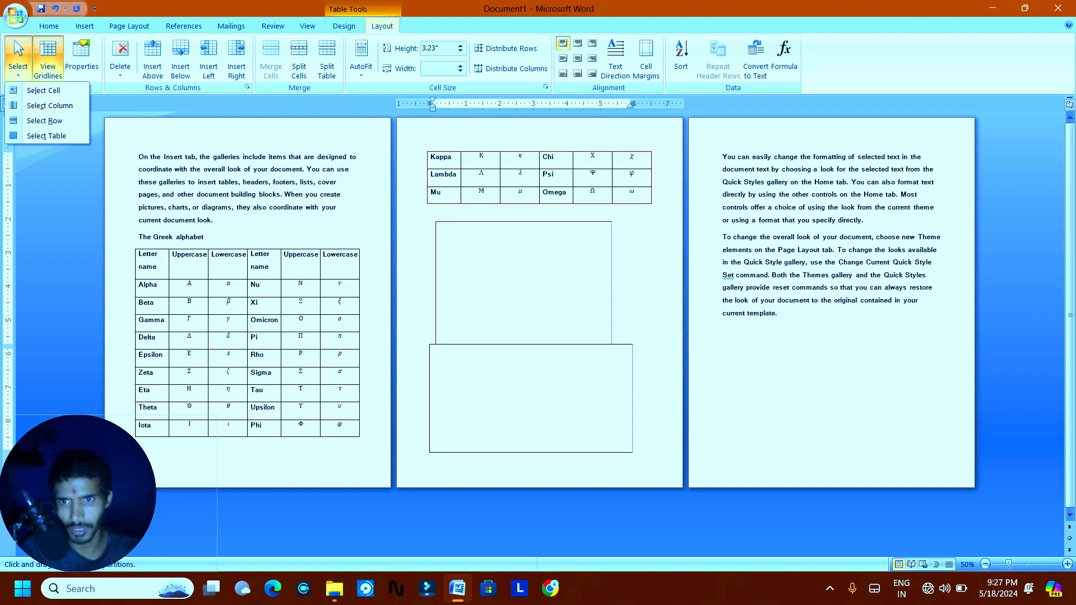
key("Escape")
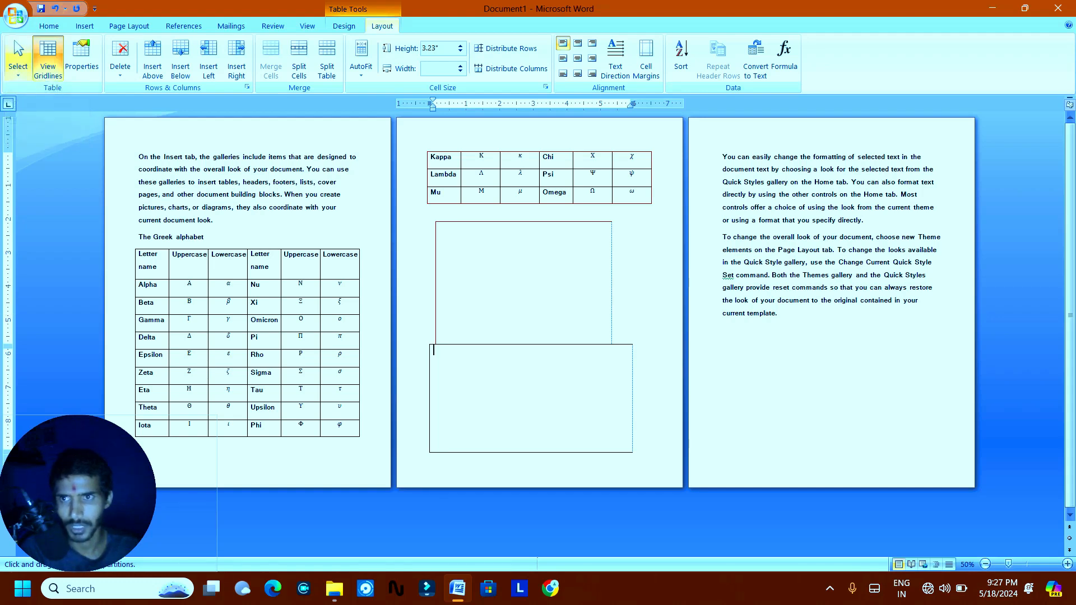
Select the whole drawn table on the second page, and toggle the table gridlines off and back on.
left_click(15, 39)
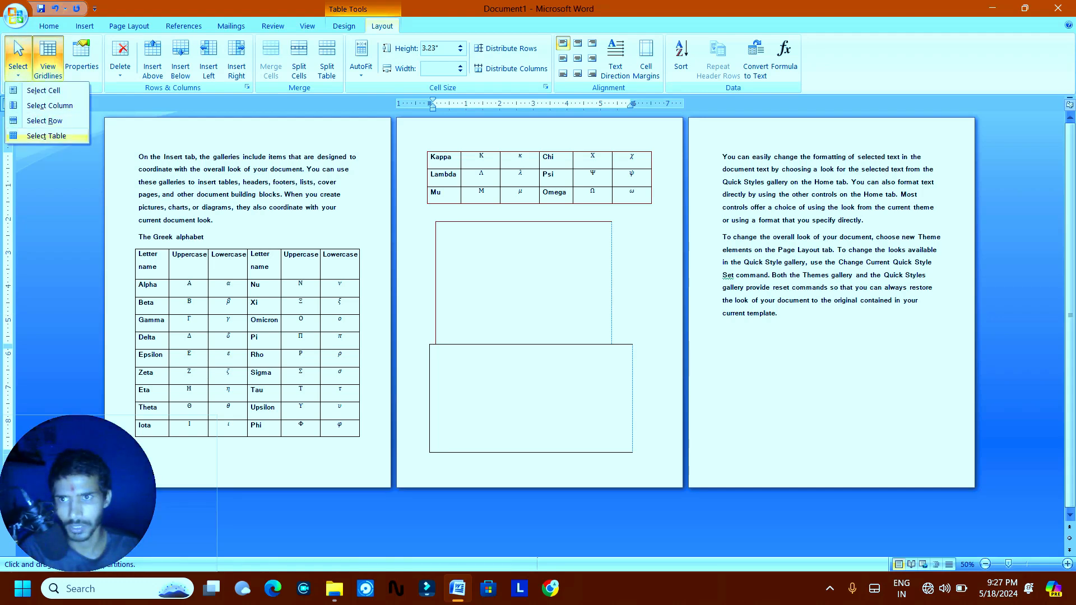
key("Down")
key("Return")
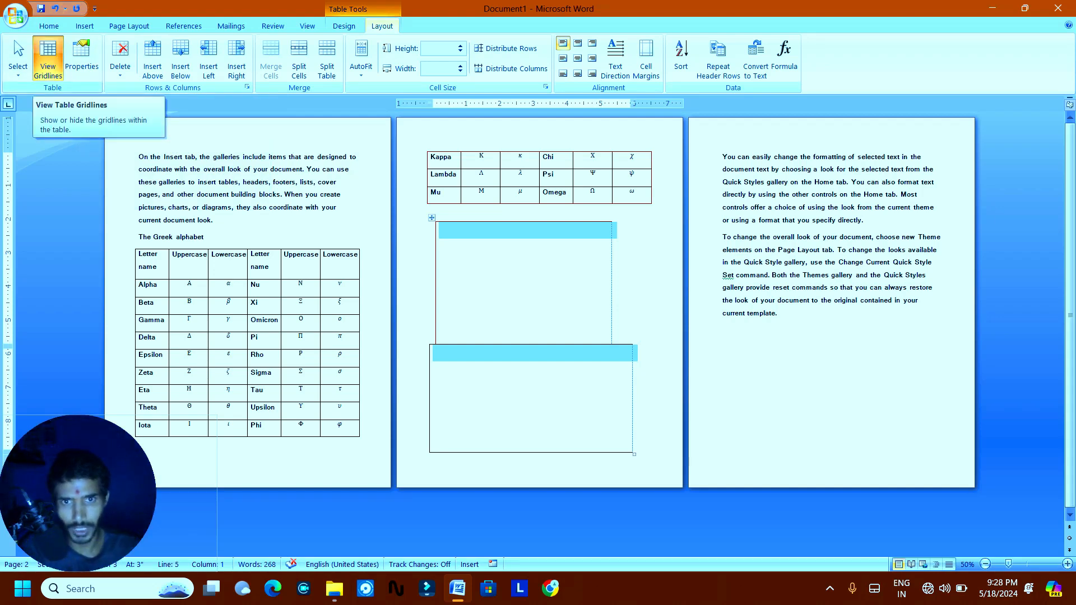
left_click(48, 59)
left_click(48, 59)
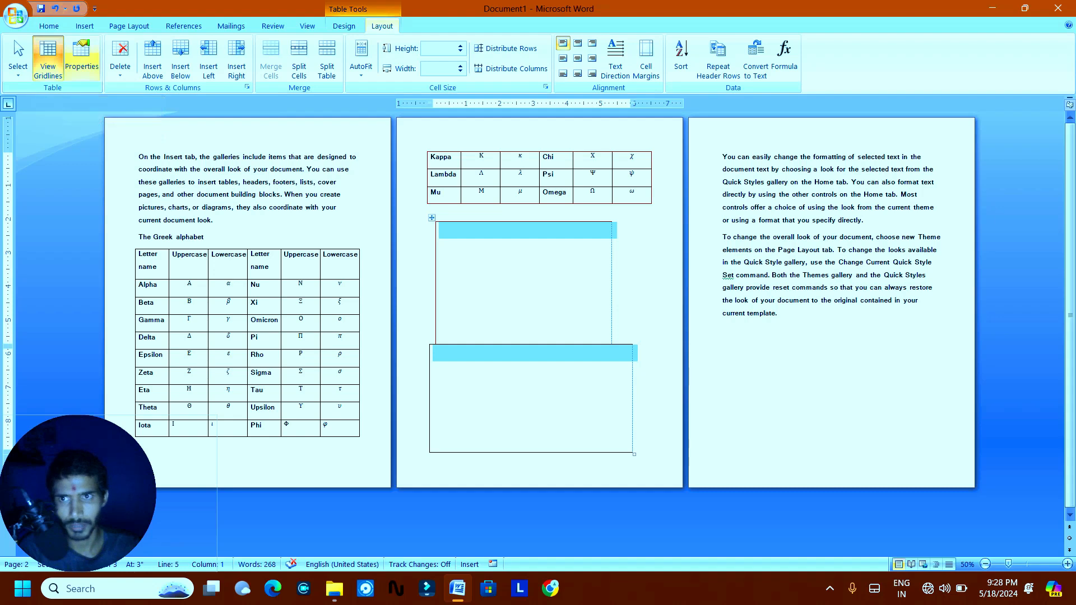
Try center alignment, Around text wrapping and a preferred width in the drawn table's properties, and view its column settings.
left_click(82, 56)
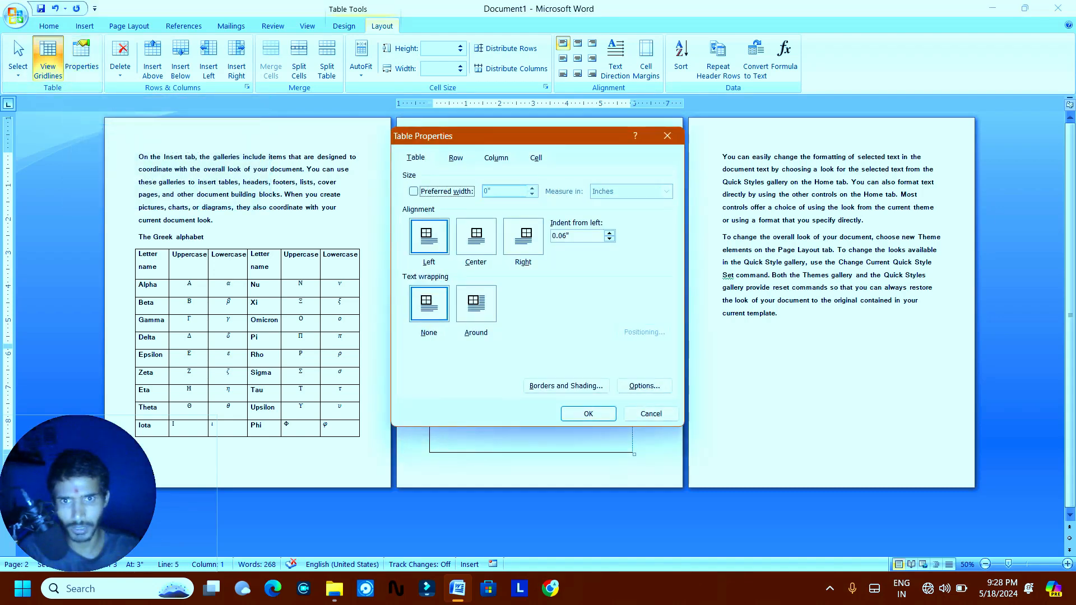
left_click(476, 237)
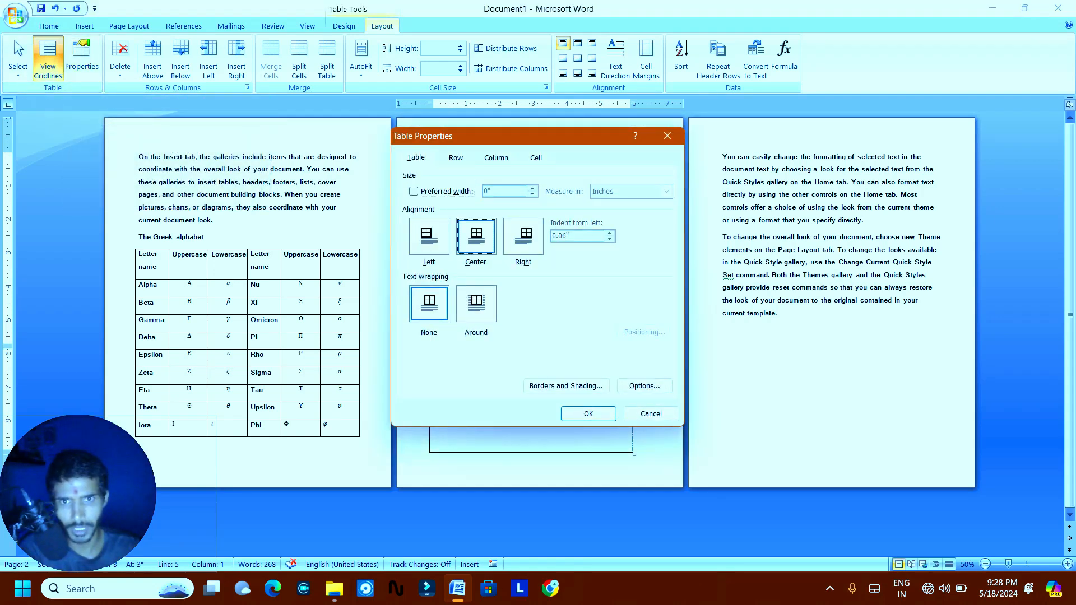
left_click(476, 304)
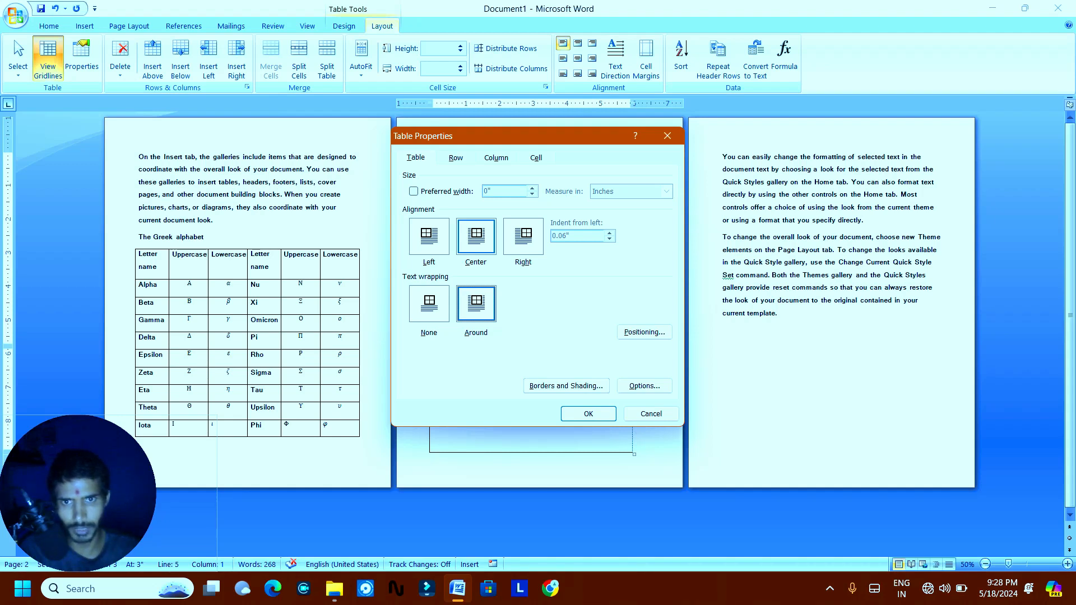
key("alt+w")
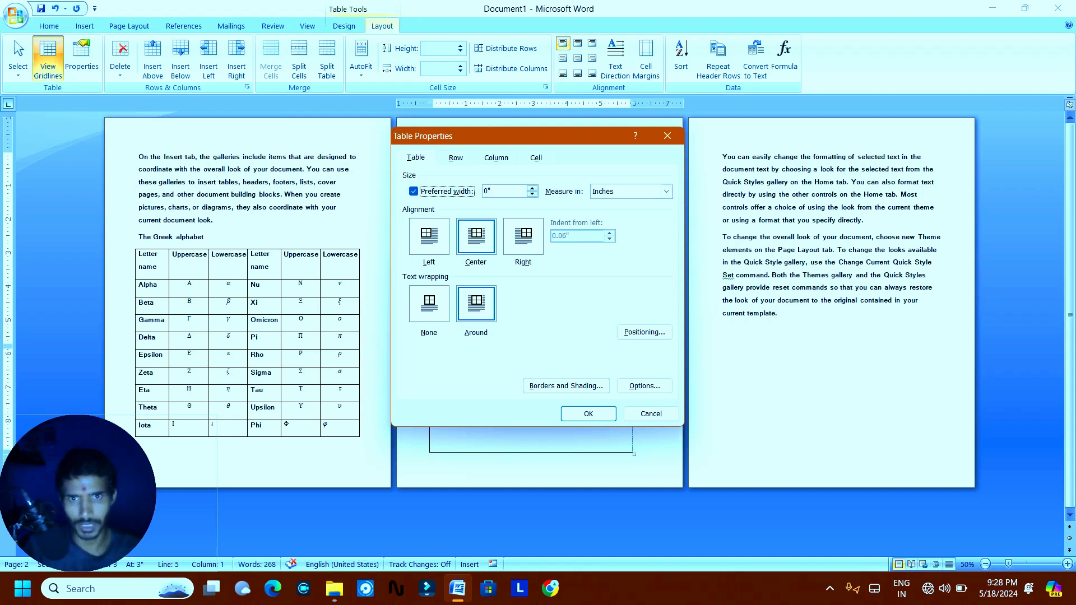
key("alt+u")
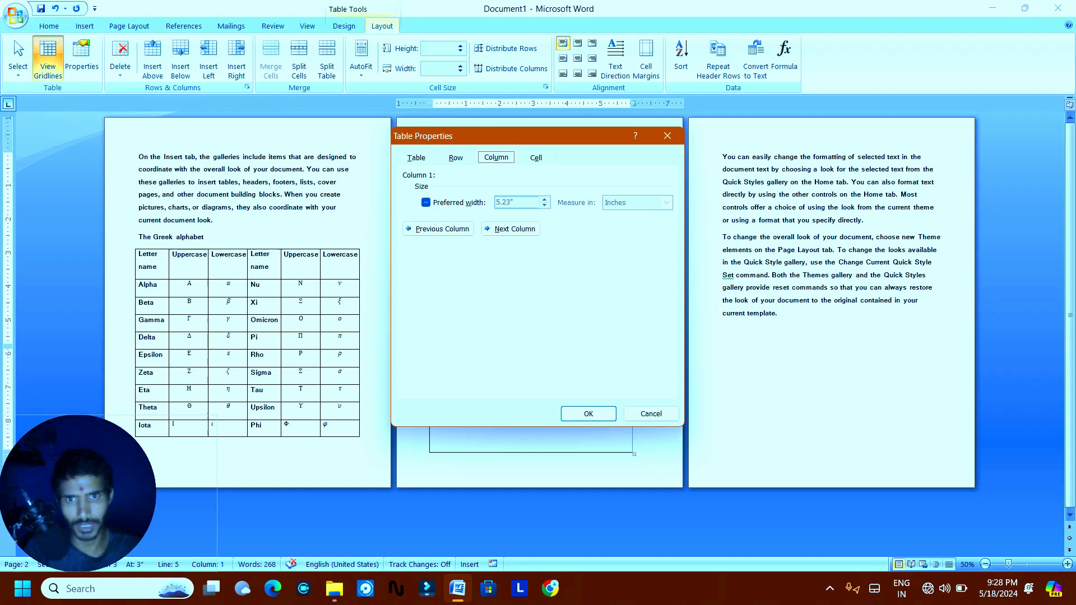
key("Return")
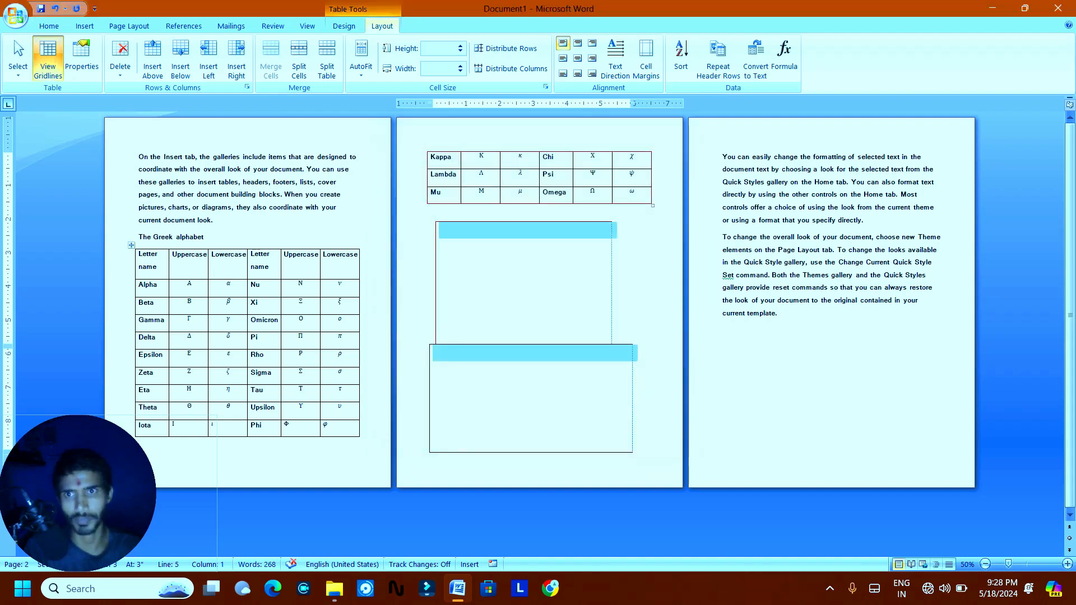
Delete the selected drawn tables from the second page.
left_click(120, 56)
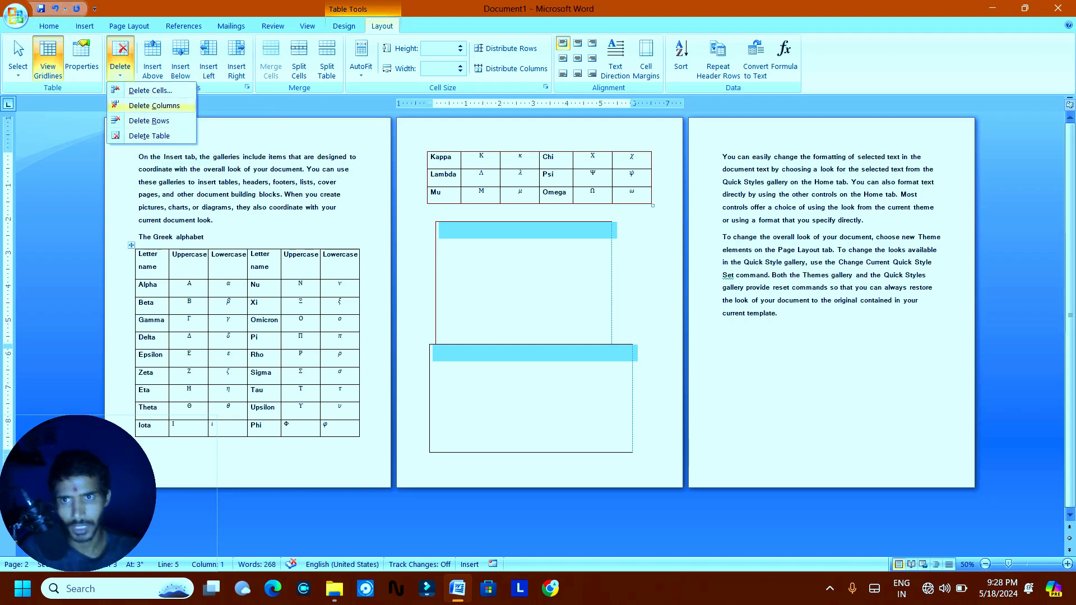
left_click(149, 135)
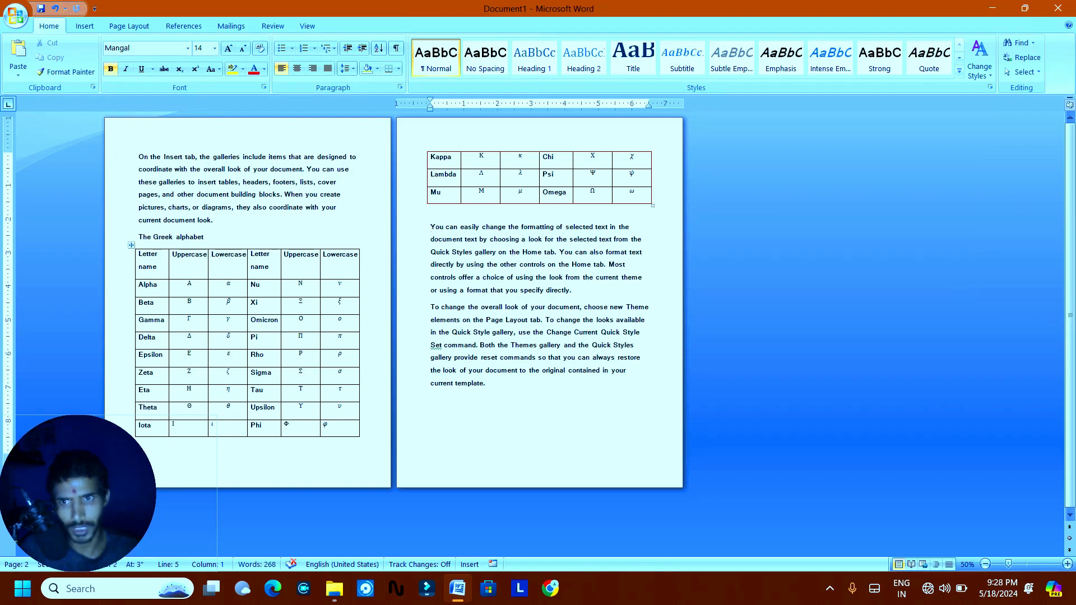
Move the left edge of the Greek alphabet table slightly inward, just below its heading.
left_click(127, 238)
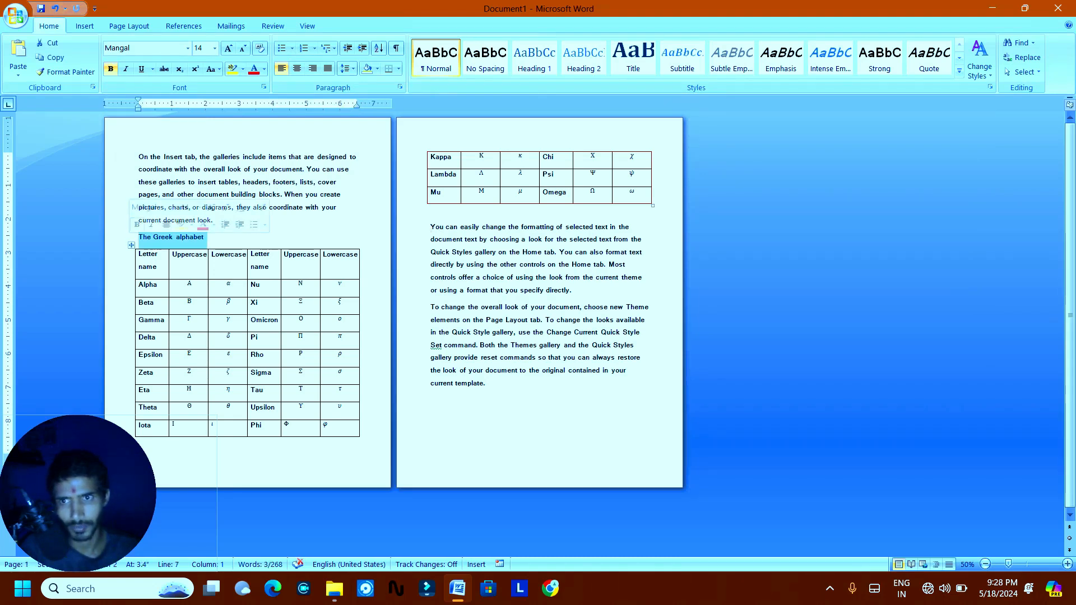
key("Left")
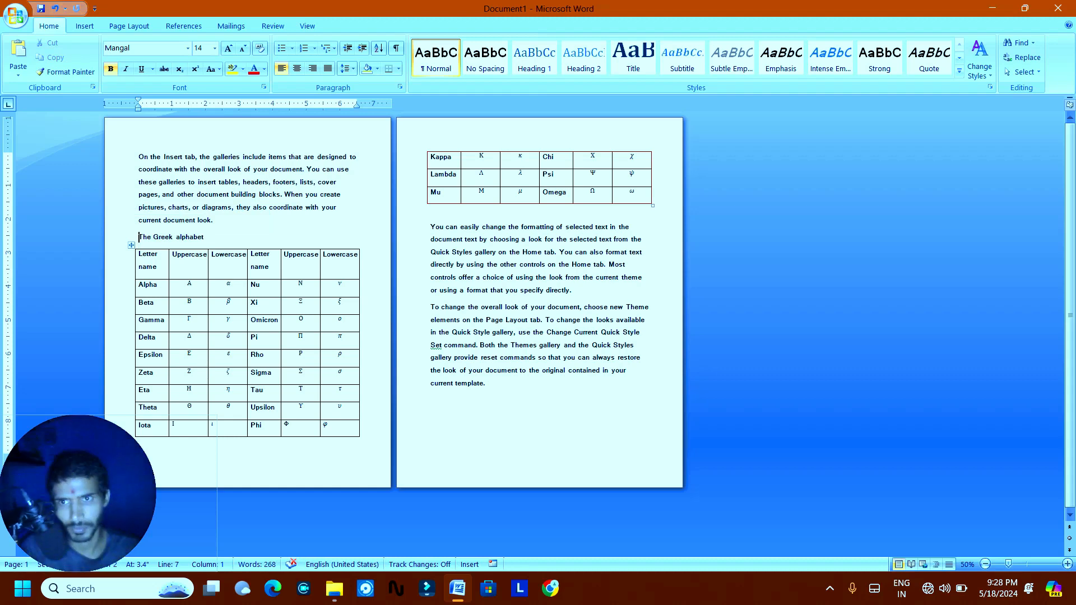
left_click_drag(135, 337, 142, 336)
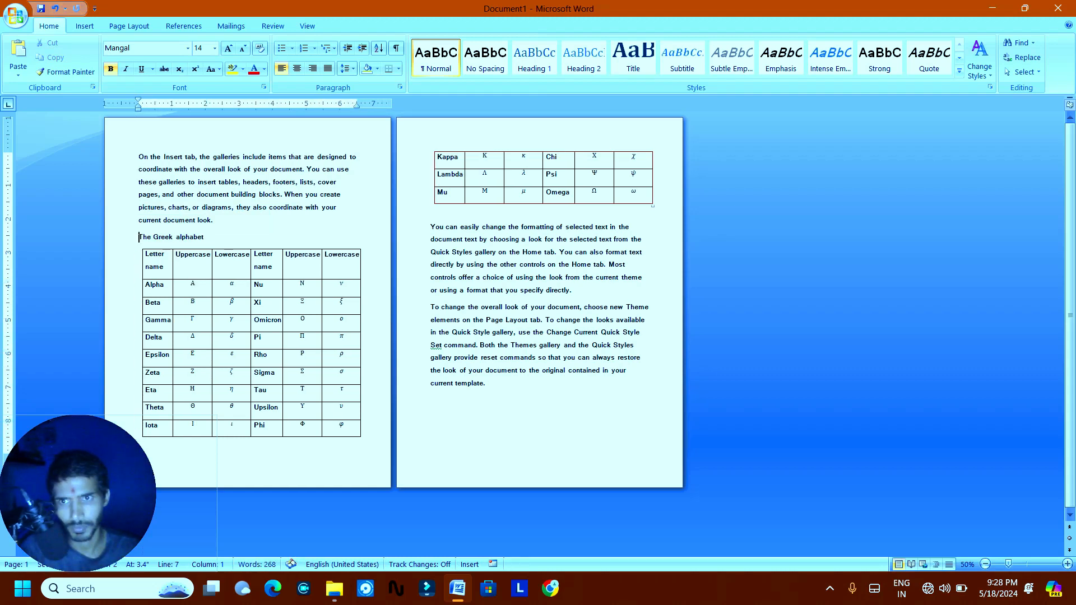
Select the whole Greek alphabet table and examine its Design and Layout tools, including the options for deleting cells, columns, rows or the table.
left_click(138, 245)
left_click(85, 26)
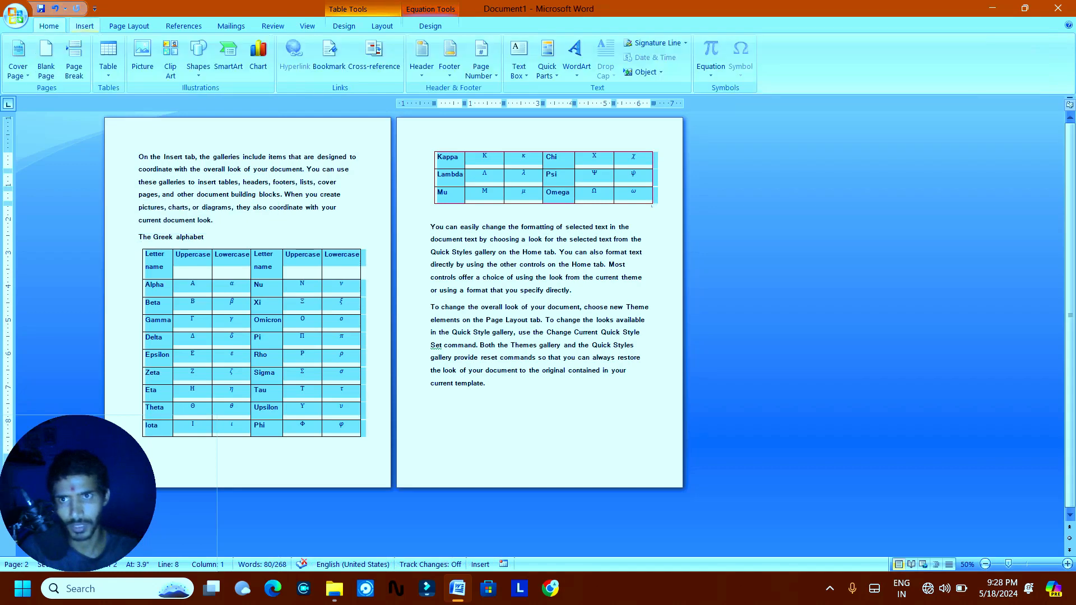
left_click(430, 26)
left_click(382, 26)
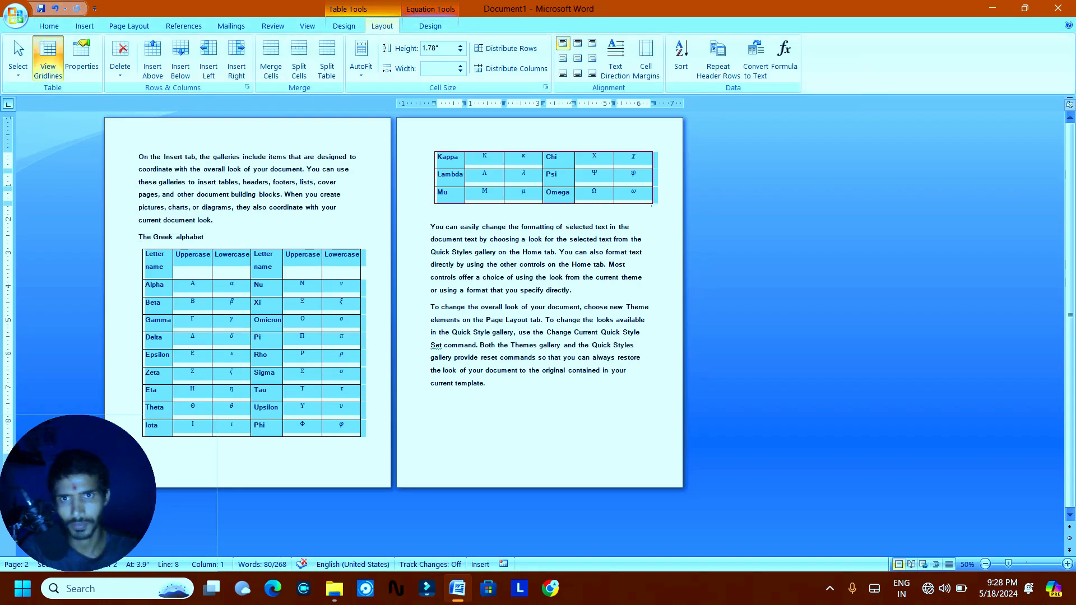
left_click(344, 27)
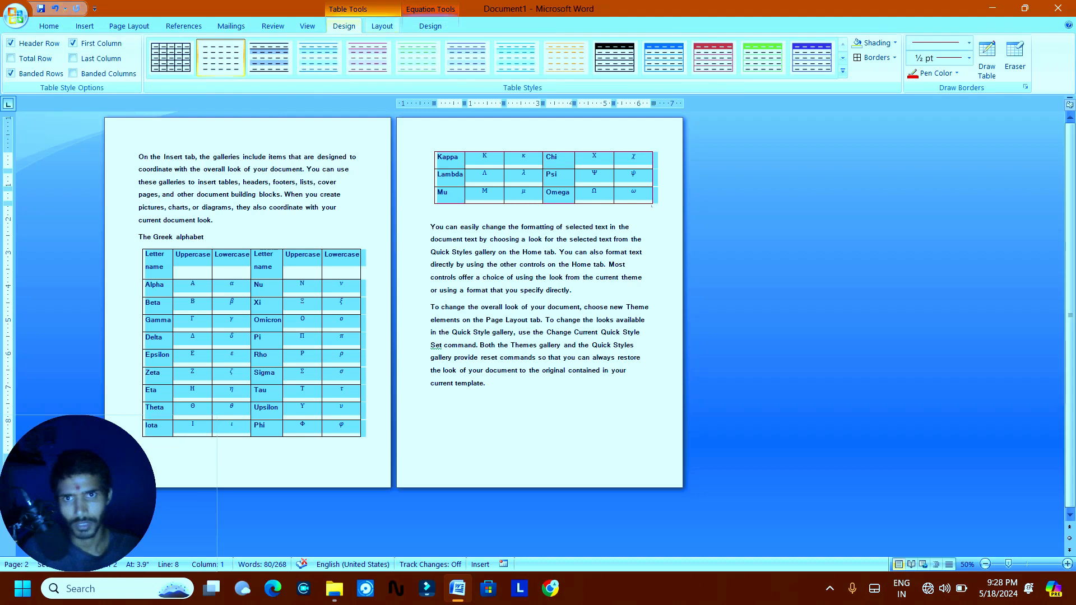
left_click(382, 26)
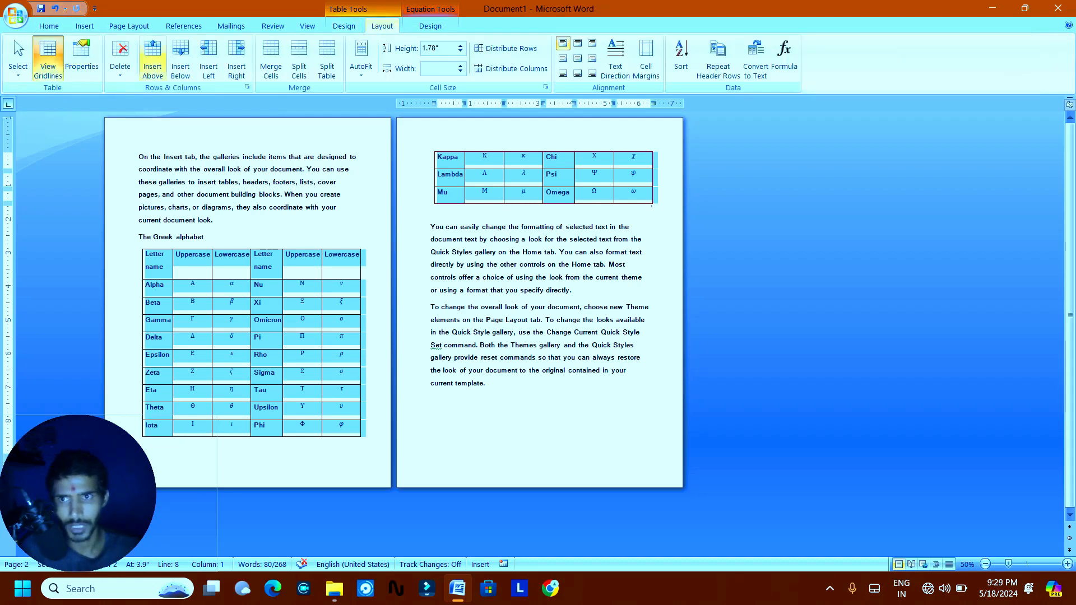
left_click(120, 59)
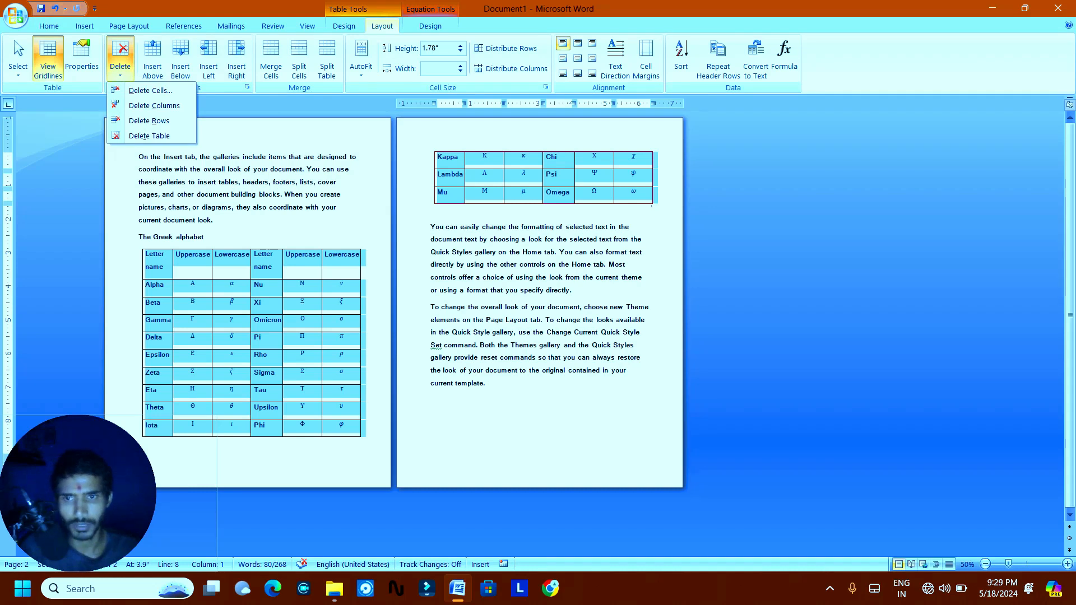
key("Escape")
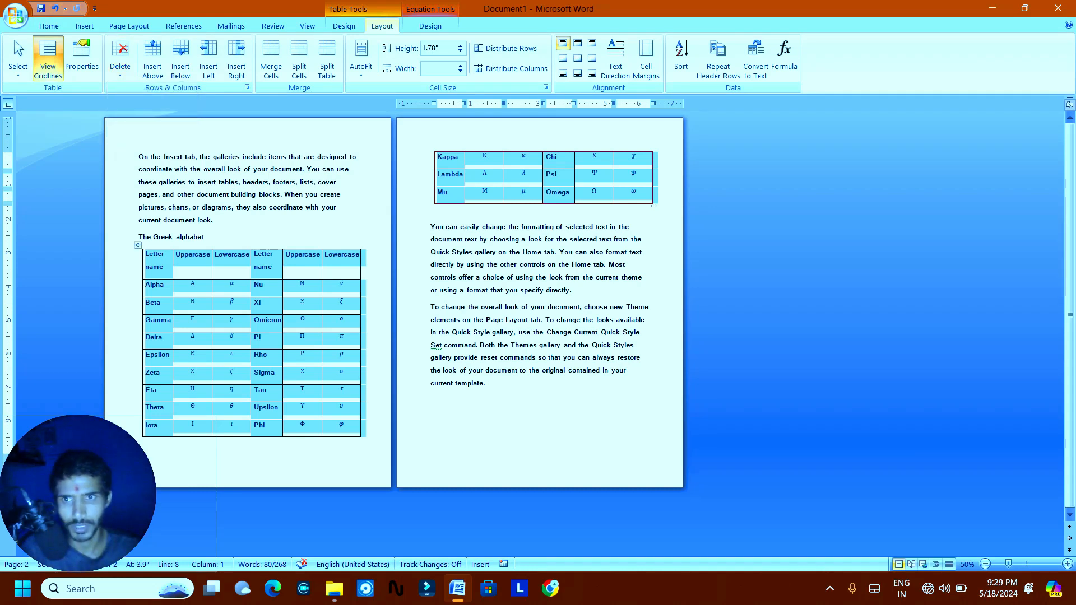
Insert one empty row above and one empty row below the Alpha row of the Greek alphabet table.
left_click(192, 256)
left_click(193, 285)
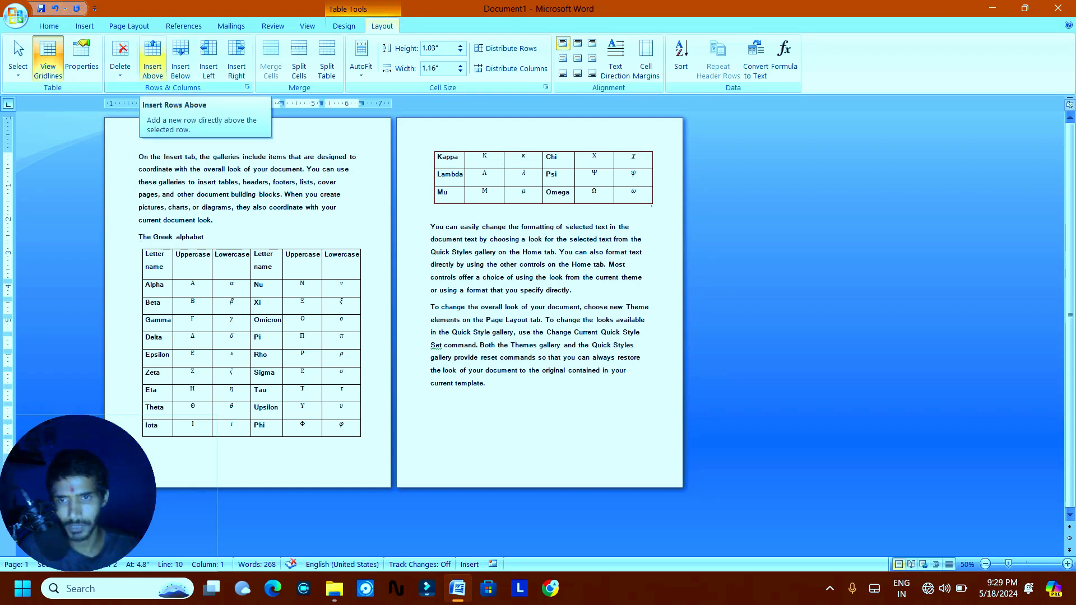
left_click(152, 62)
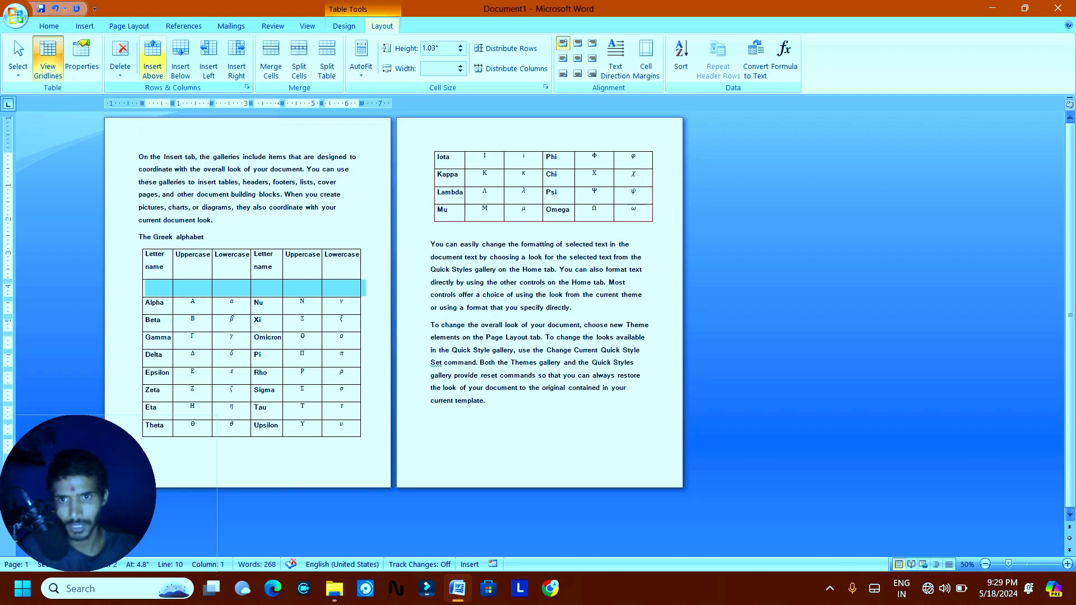
left_click(195, 301)
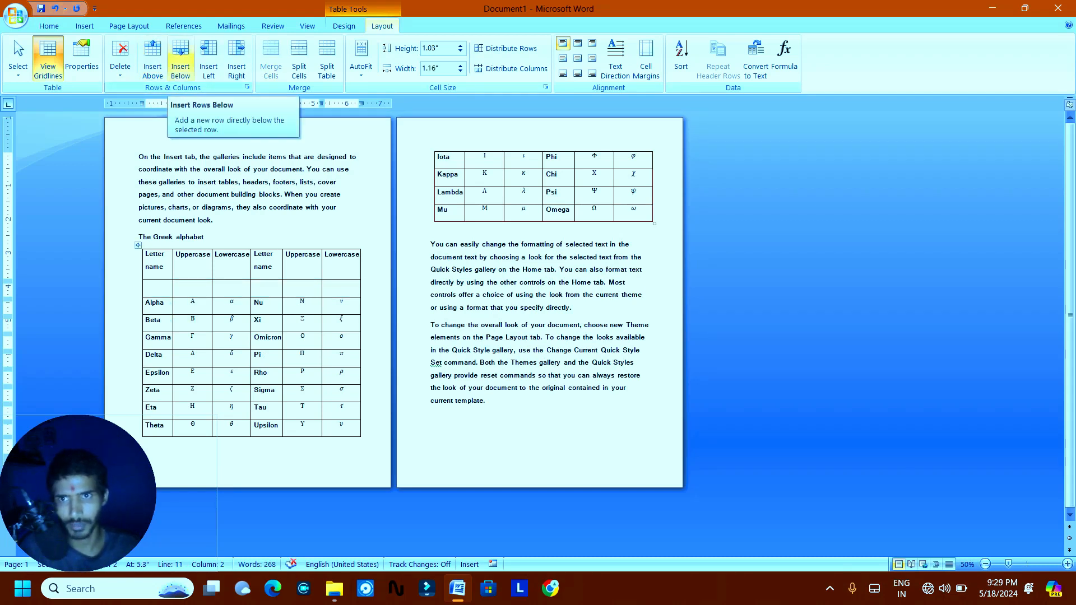
left_click(180, 59)
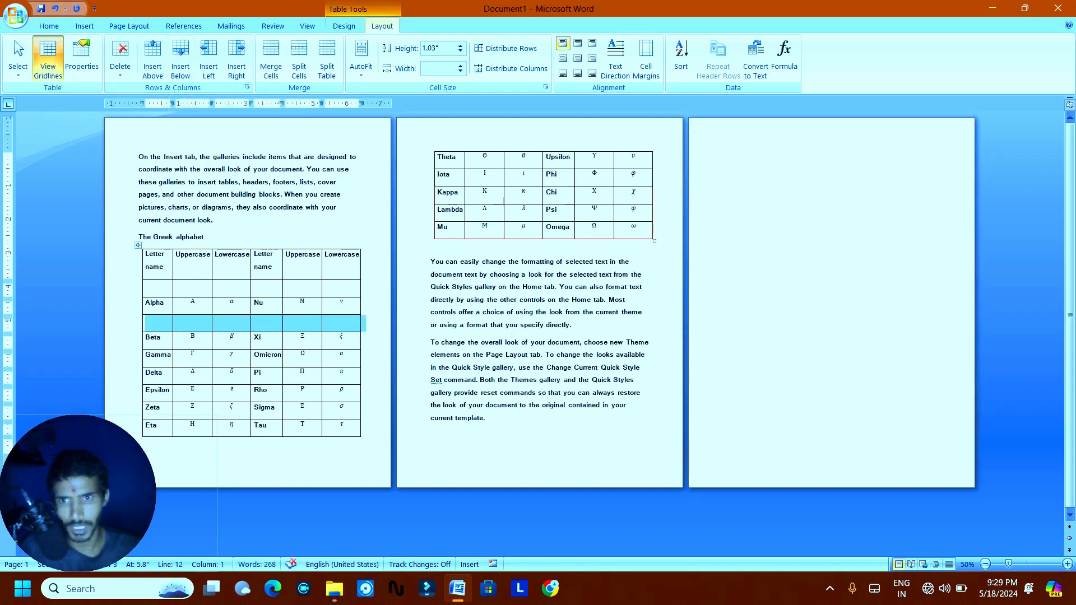
Insert an empty column left of the first Lowercase column and another right of the second Letter name column.
left_click(230, 302)
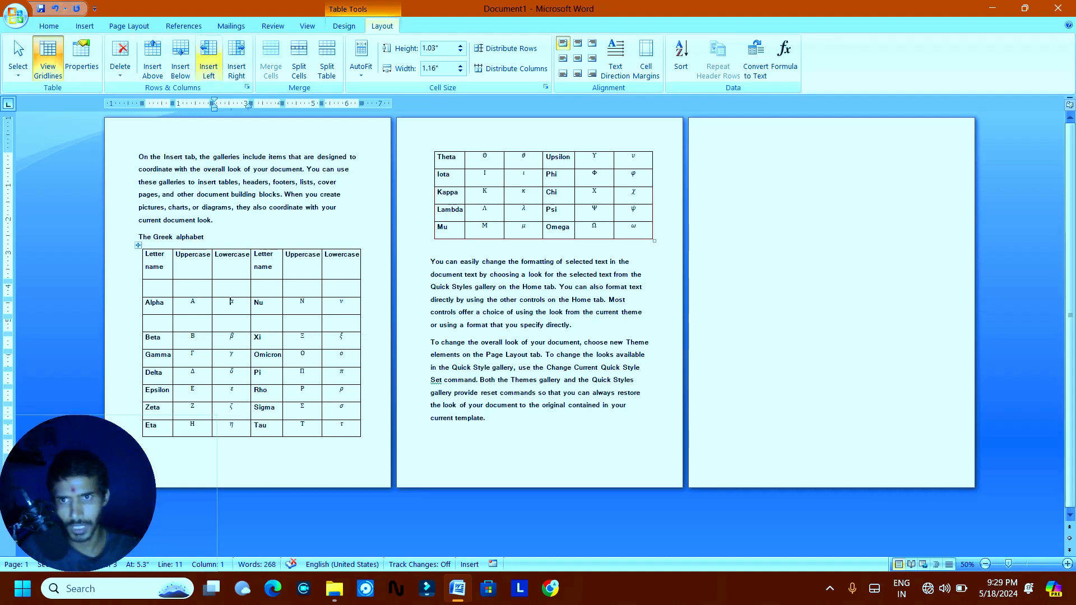
left_click(208, 62)
left_click(294, 303)
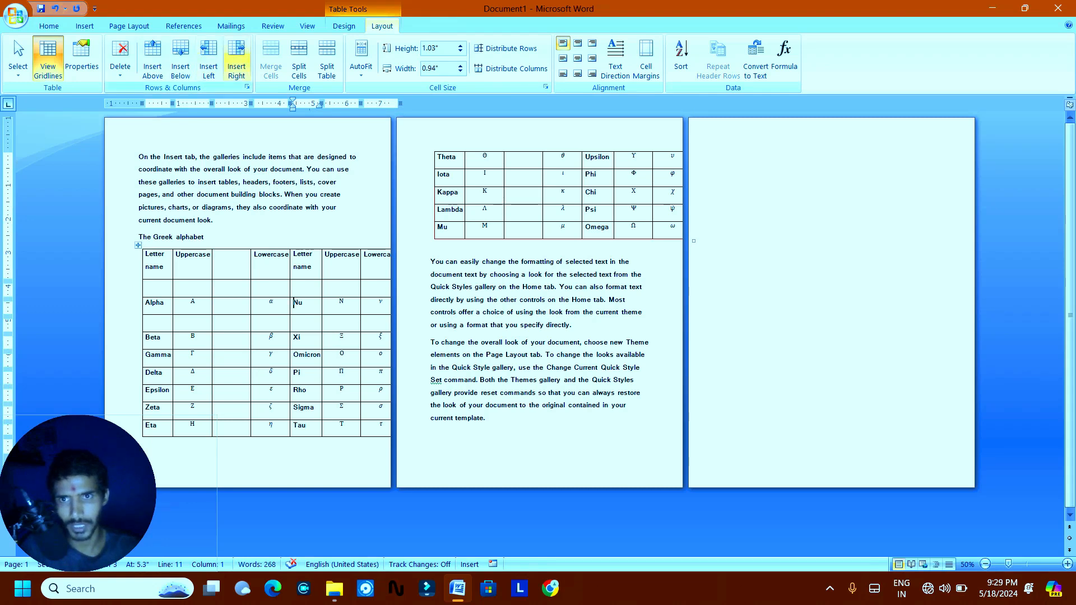
left_click(236, 62)
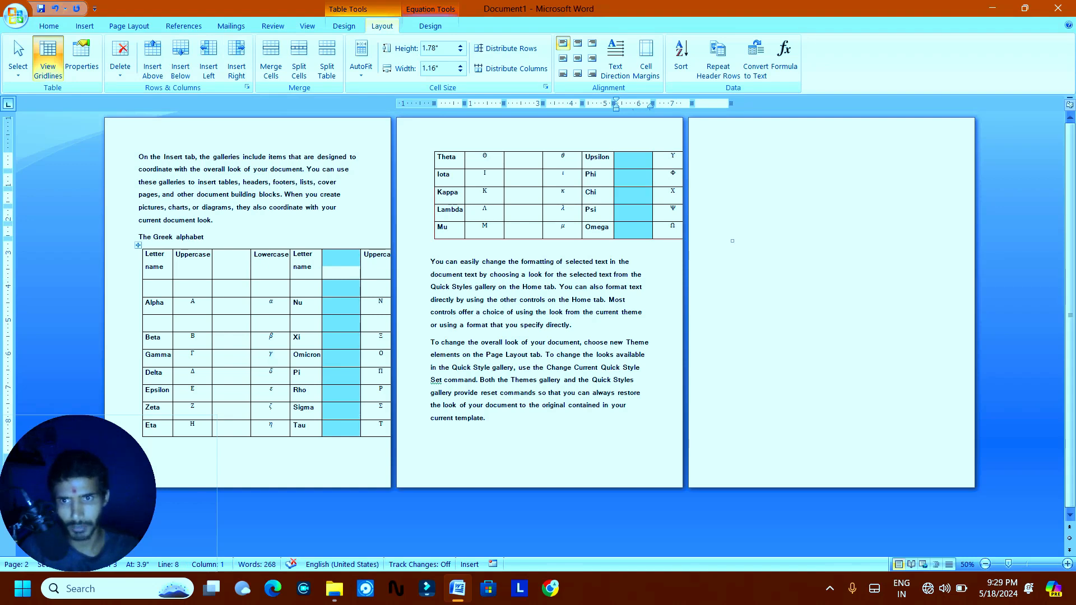
Merge the empty cells beside the first Uppercase column from the header through Delta, and split the merged cell into 2 columns and 1 row.
left_click_drag(231, 257, 230, 376)
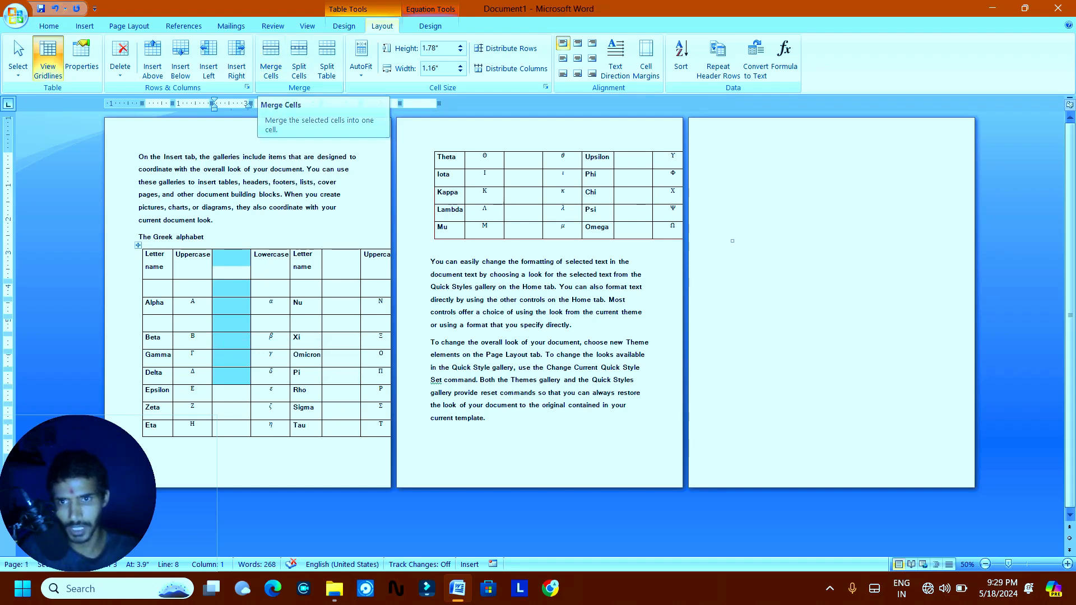
left_click(271, 62)
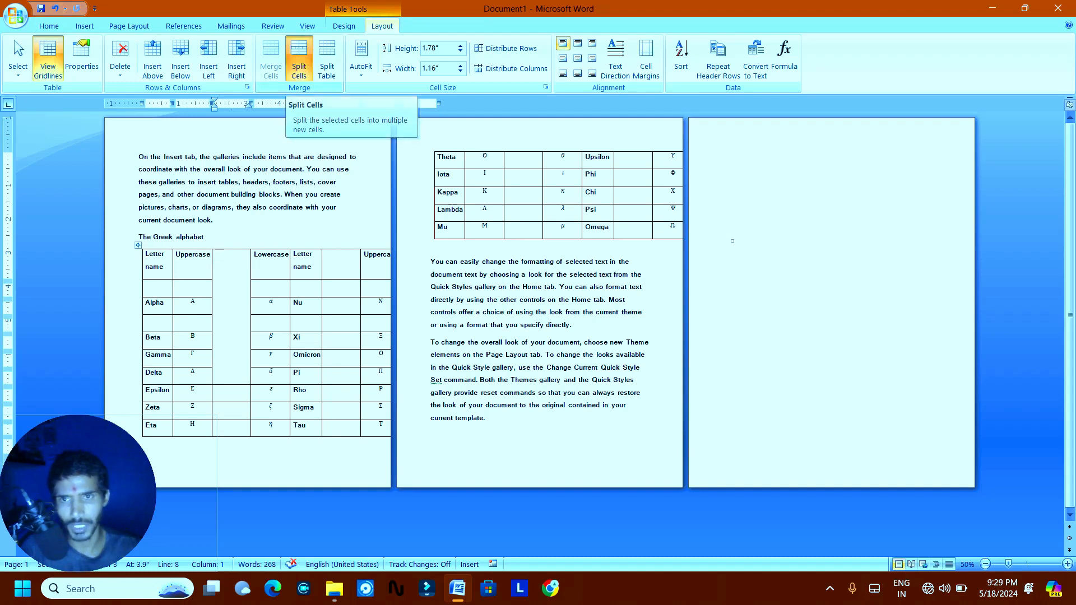
left_click(299, 61)
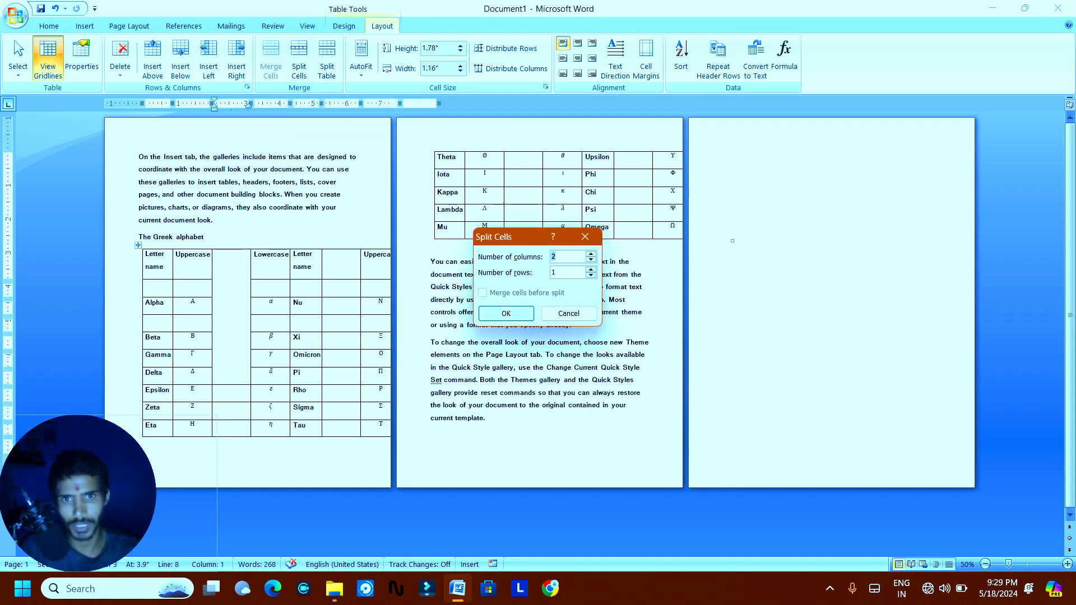
left_click(506, 313)
Split the Greek alphabet table at its header row.
left_click(234, 268)
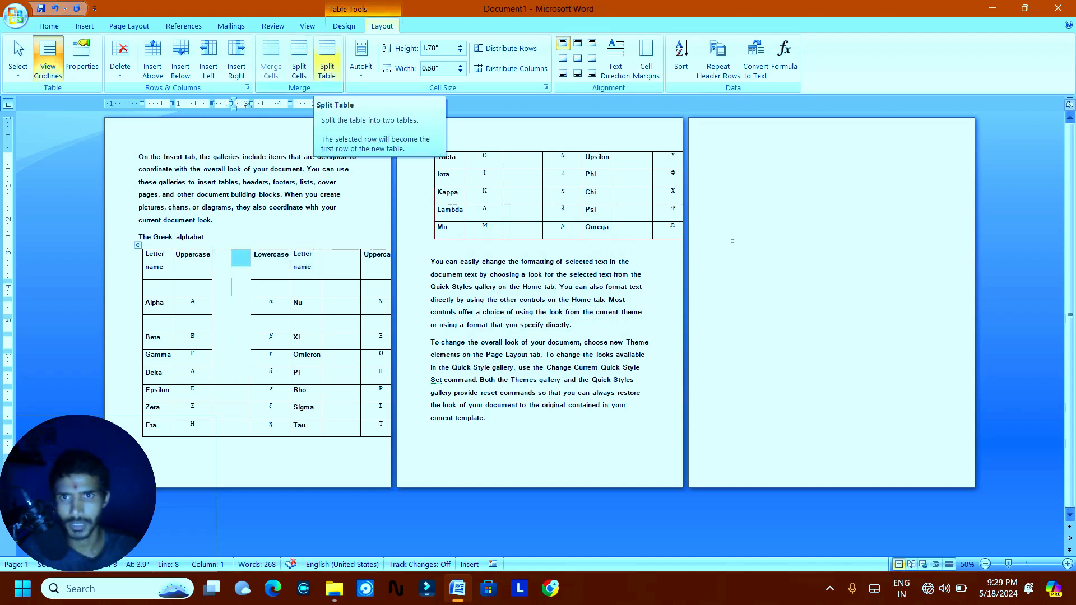
left_click(326, 62)
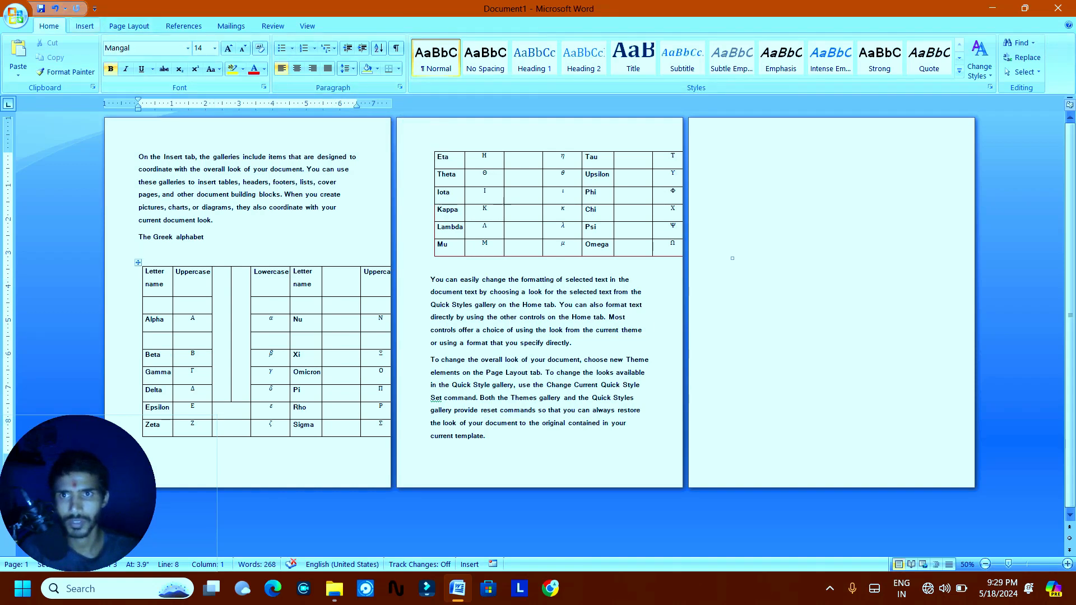
Apply the Fixed Column Width AutoFit option to the Greek alphabet table.
left_click(163, 285)
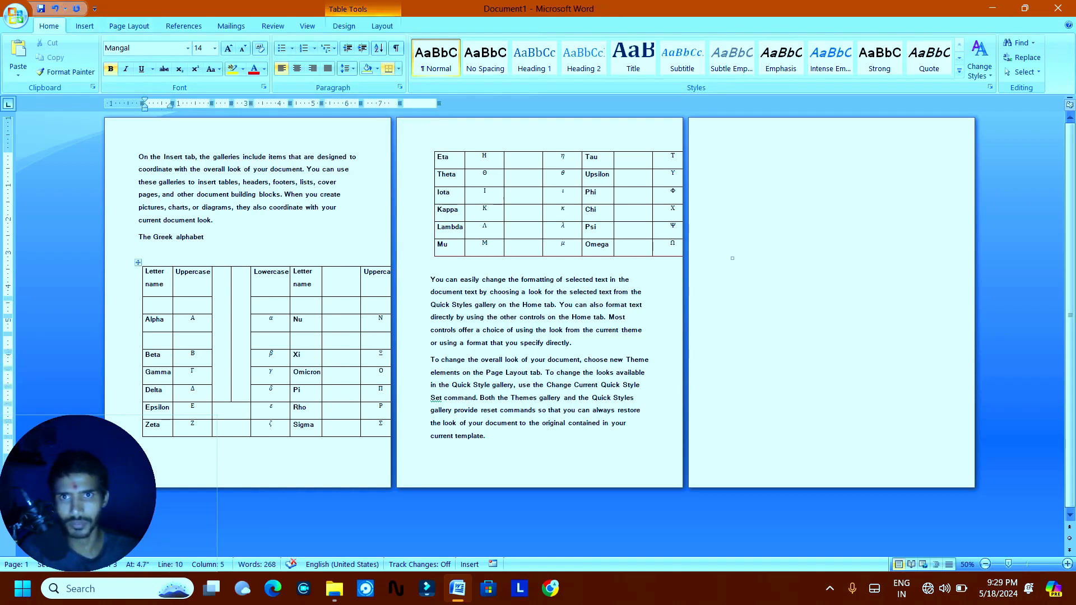
left_click(382, 25)
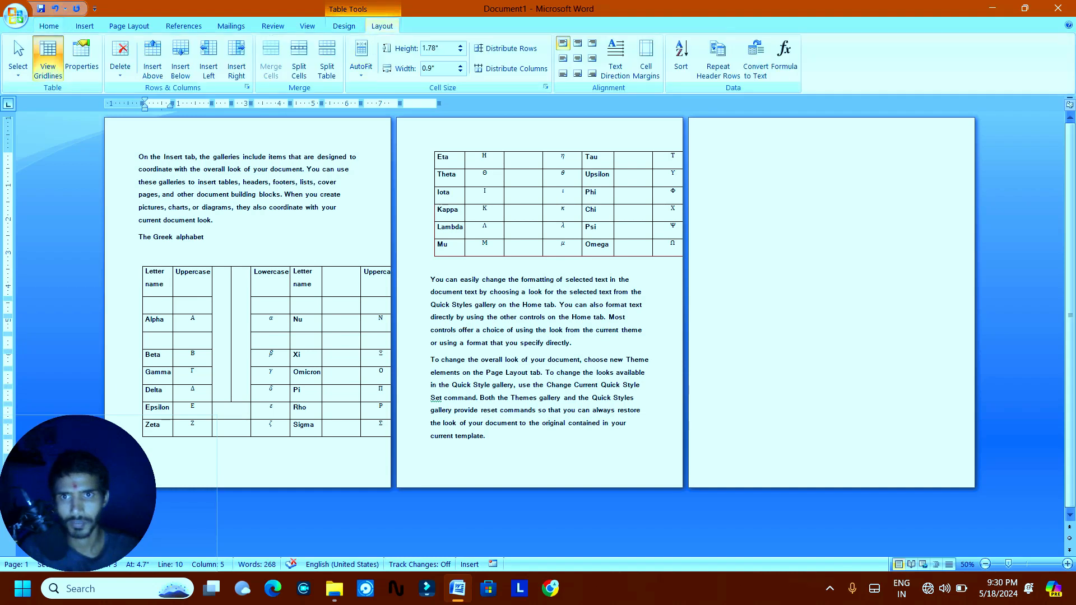
left_click(361, 59)
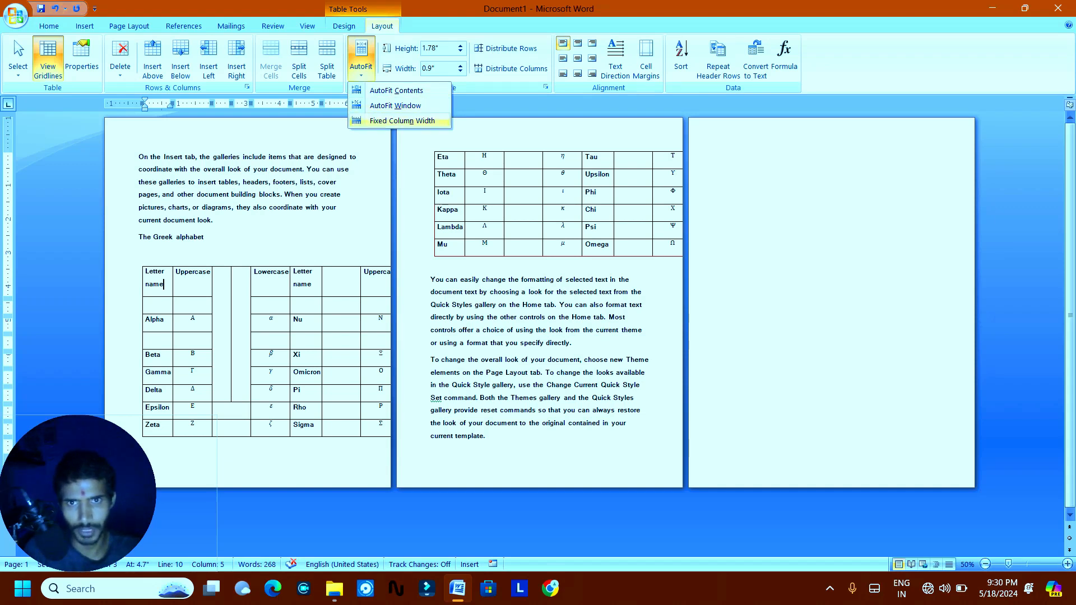
left_click(402, 121)
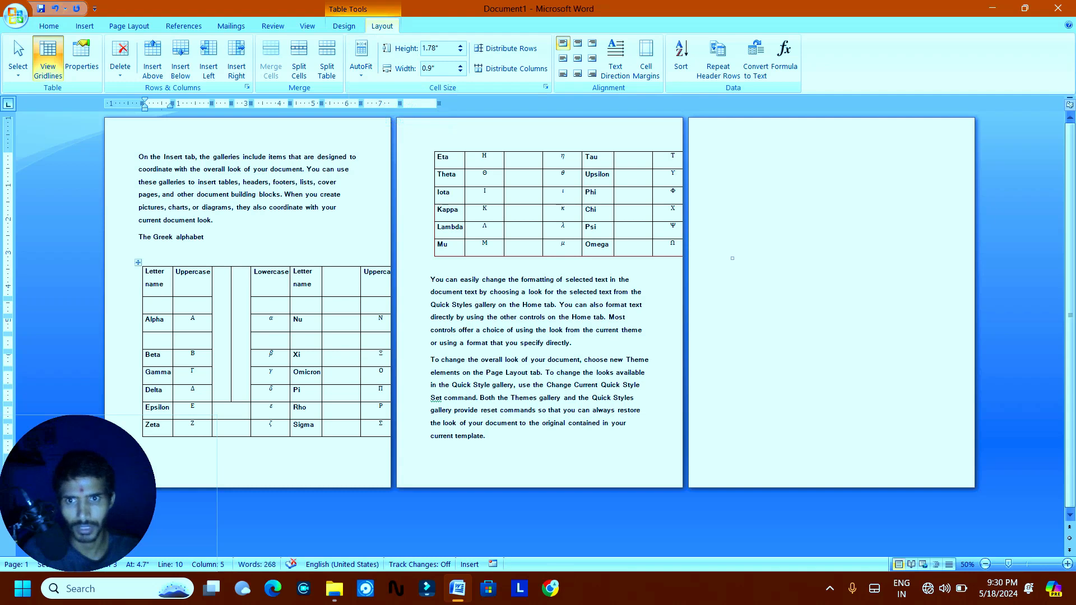
Apply AutoFit Window to the Greek alphabet table with the cells above Nu through Pi selected.
left_click_drag(306, 306, 305, 392)
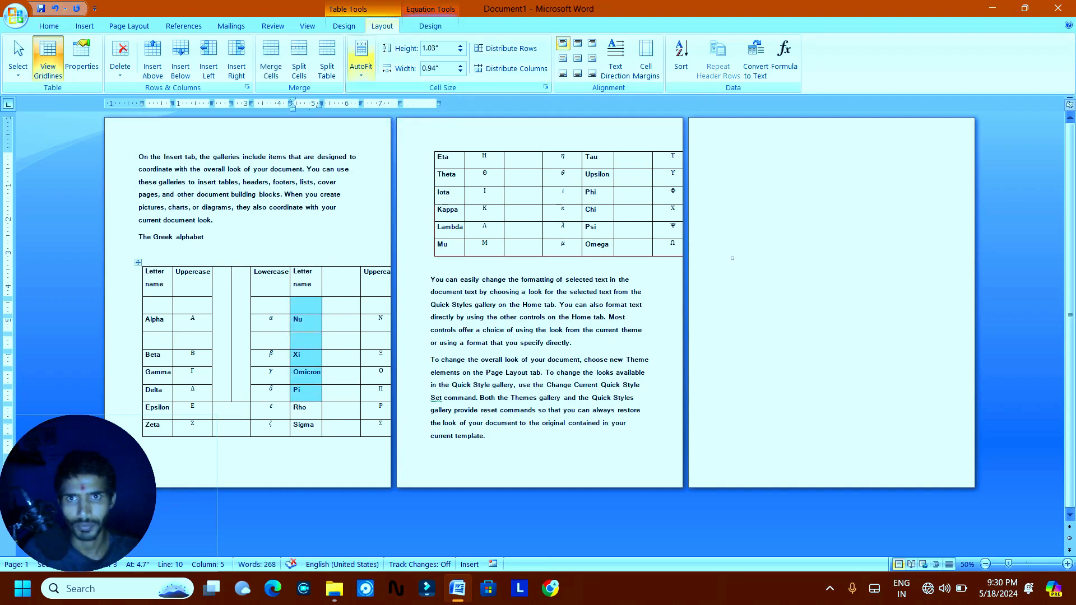
left_click(361, 59)
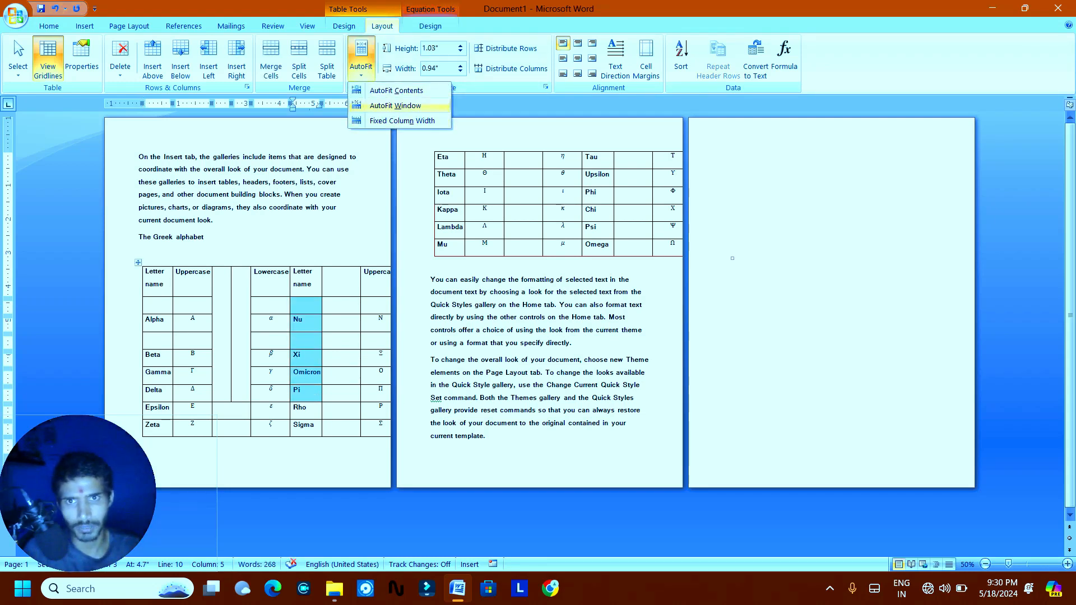
left_click(395, 106)
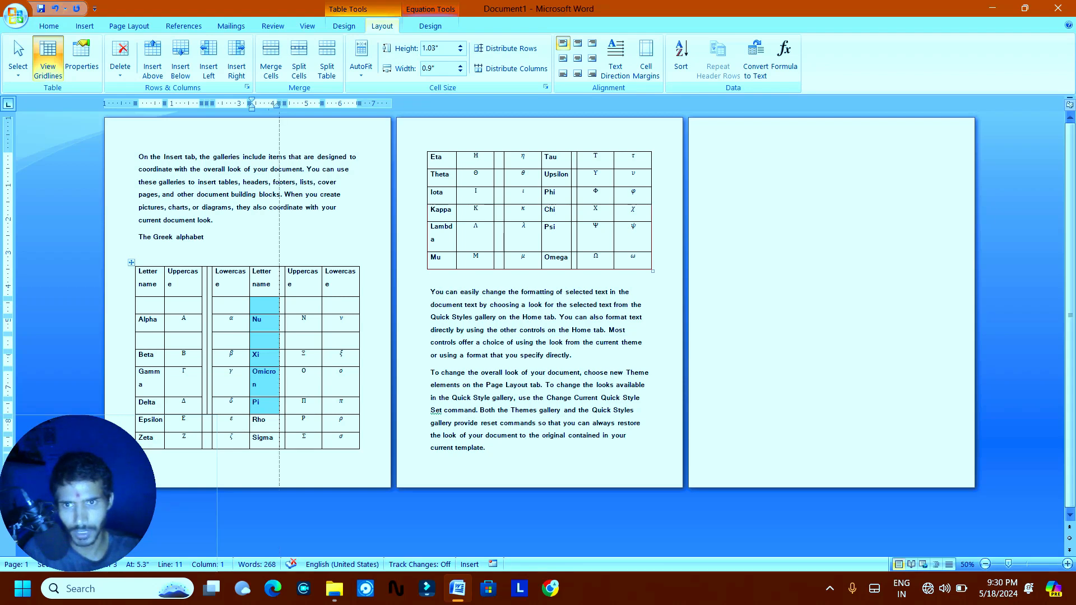
Widen the table columns to fit their contents and narrow the header cell of the second Letter name column.
double_click(279, 305)
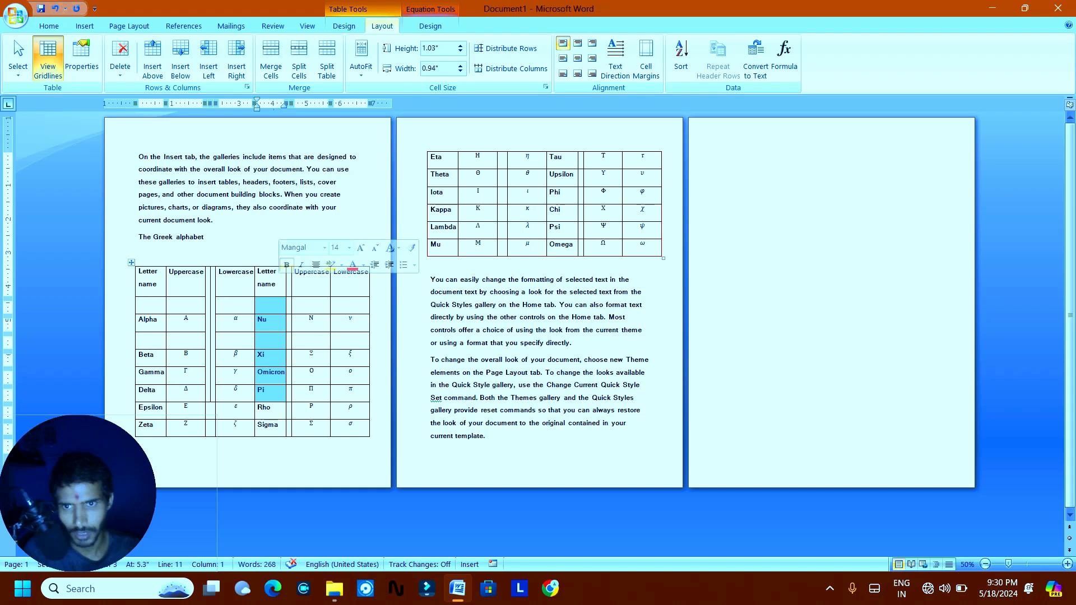
mouse_move(270, 285)
left_mouse_down()
mouse_move(298, 288)
mouse_move(286, 285)
left_mouse_up()
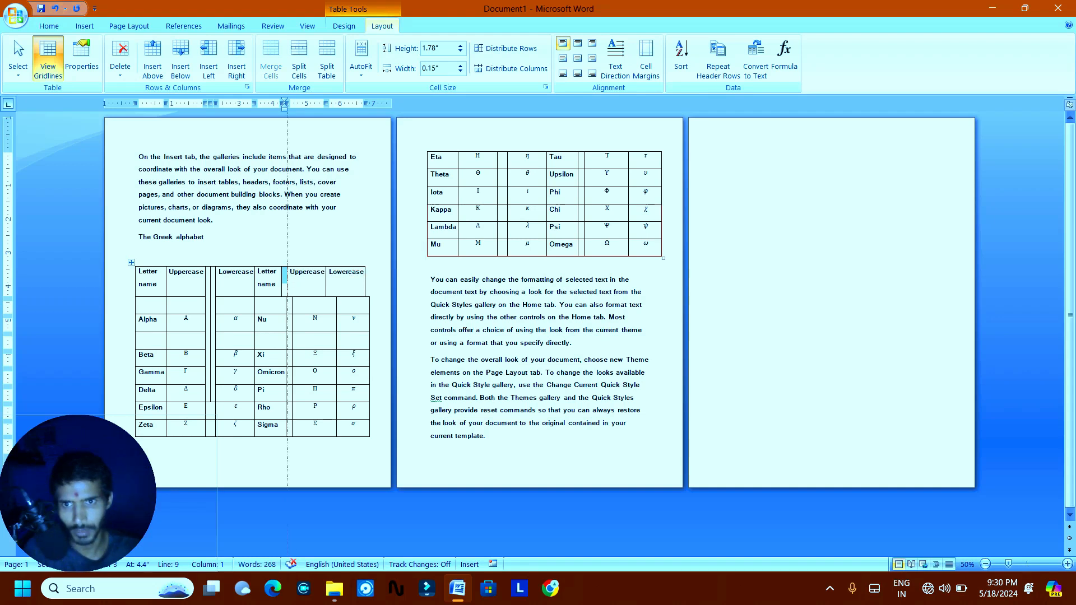
left_click_drag(287, 285, 287, 285)
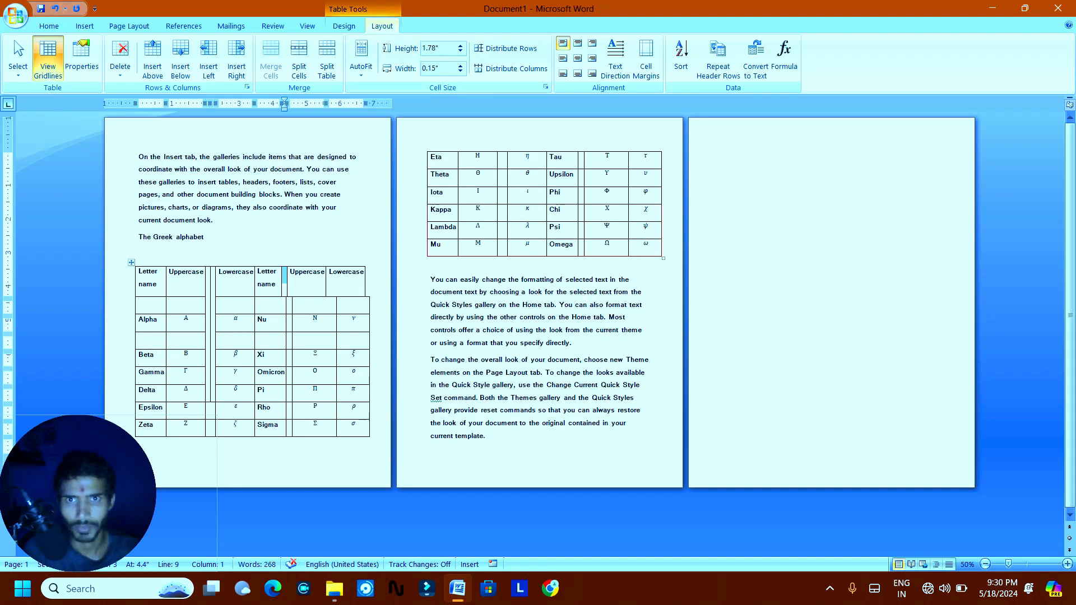
Set the uppercase Nu cell's height to 1.1" and its width to 0.28".
left_click(315, 320)
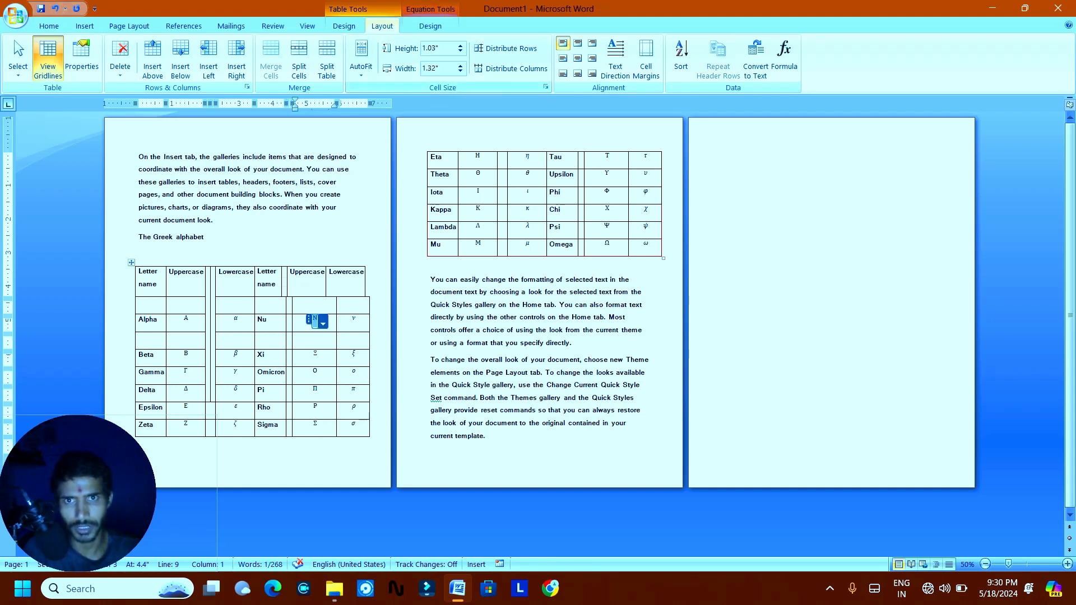
left_click(461, 45)
left_click(460, 45)
left_click(460, 45)
left_click(460, 45)
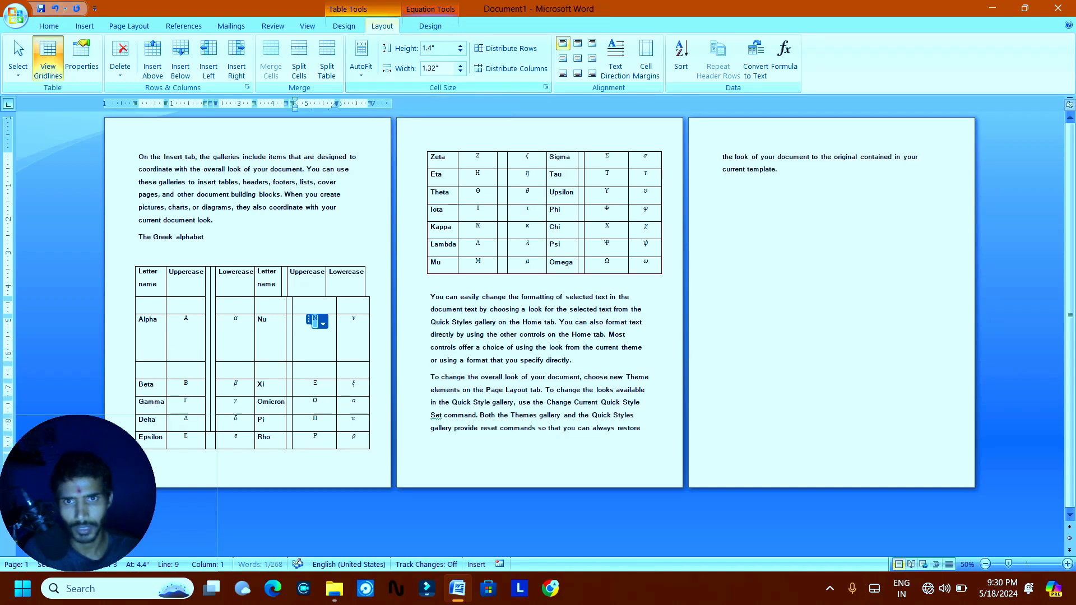
left_click(460, 51)
left_click(460, 51)
left_click(460, 51)
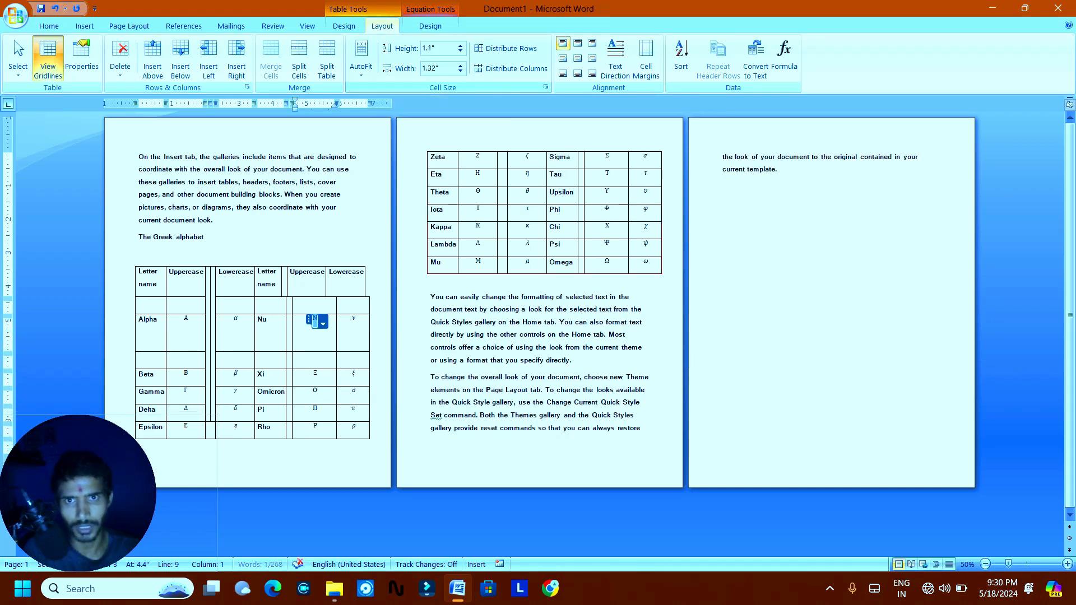
left_click(460, 71)
left_click(460, 71)
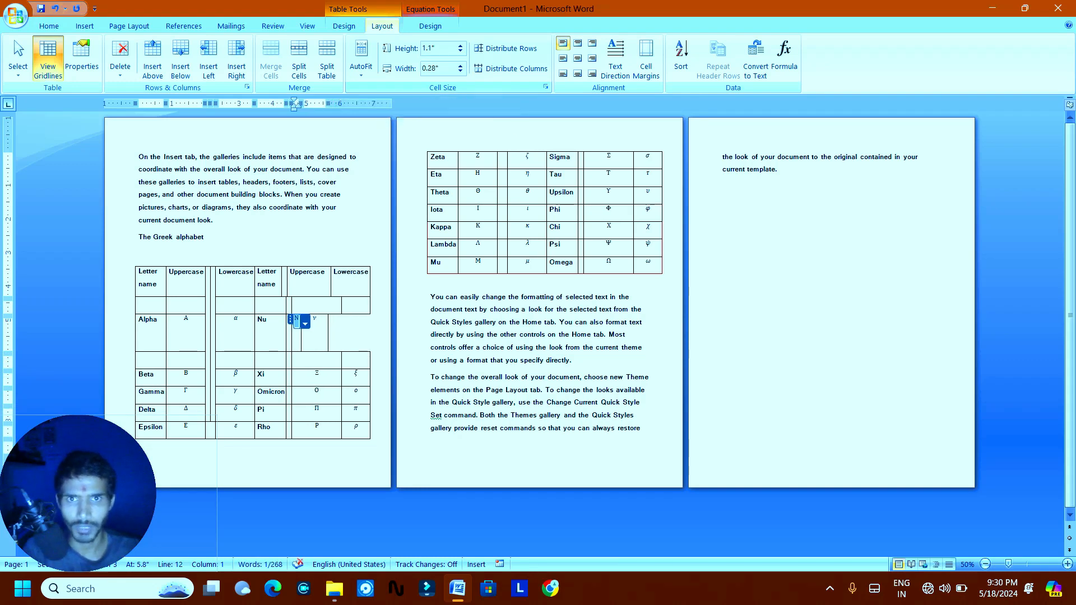
Distribute the rows of the Greek alphabet table evenly, and try to distribute its columns.
left_click(505, 49)
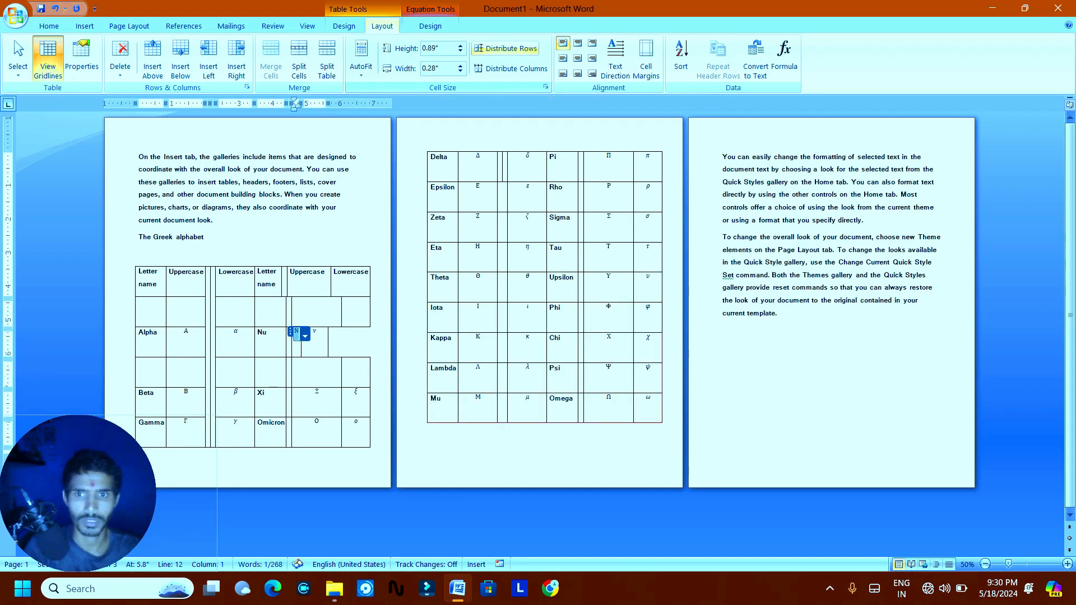
left_click(511, 68)
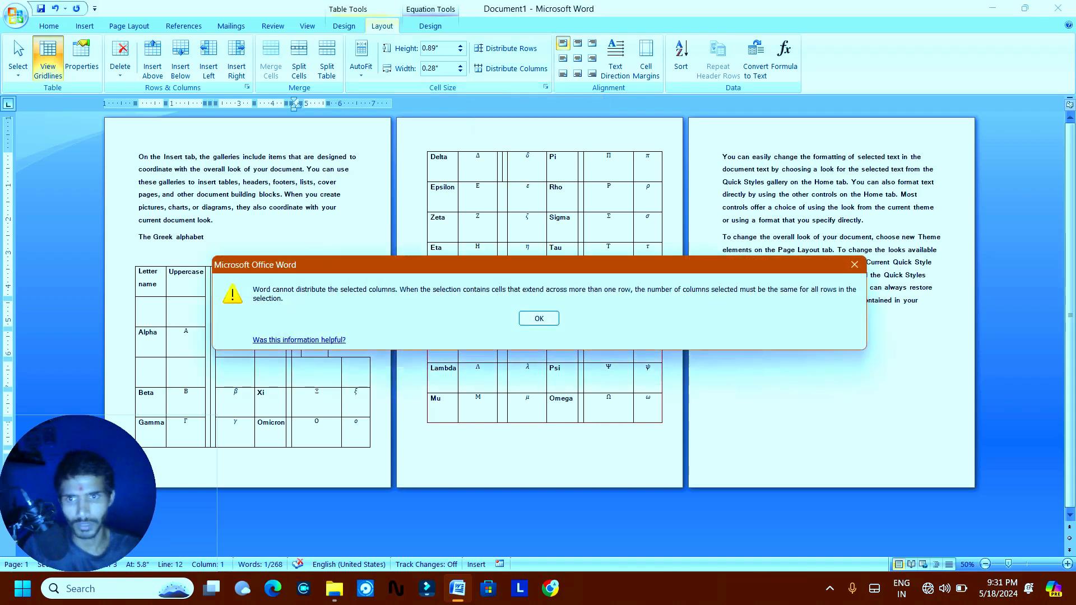
left_click(539, 318)
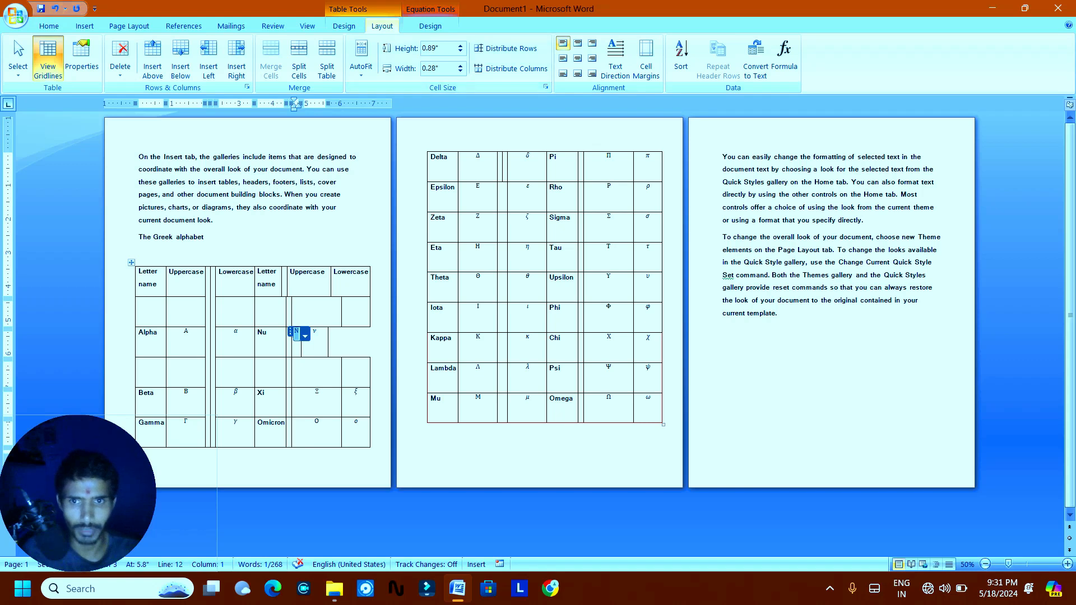
Distribute the columns evenly from the first Lowercase to the last Lowercase column, header through Gamma, and try to distribute those rows.
left_click_drag(232, 274, 356, 426)
left_click(510, 68)
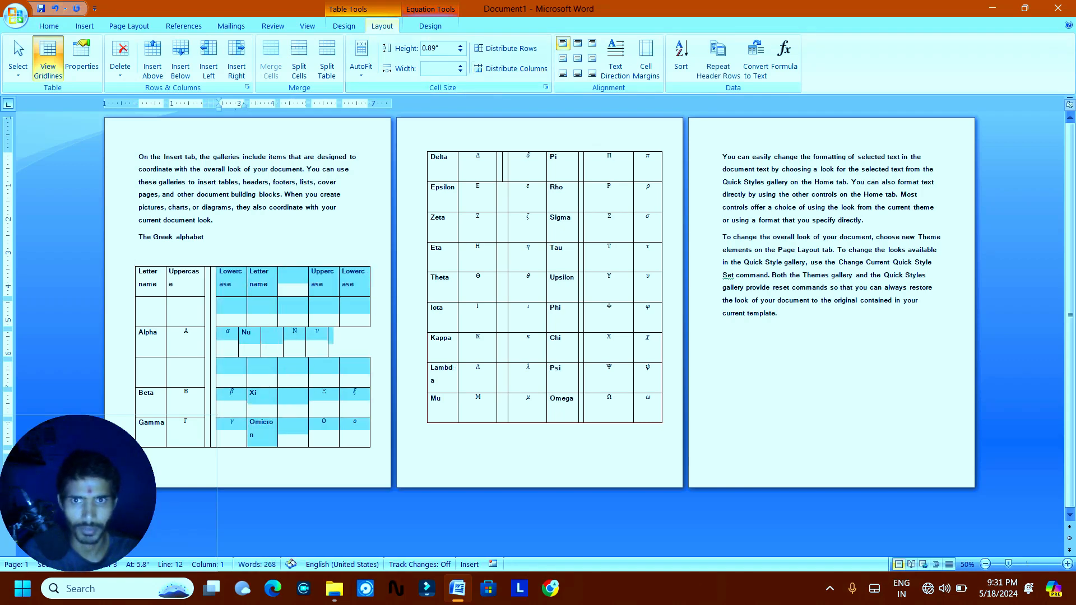
left_click(507, 48)
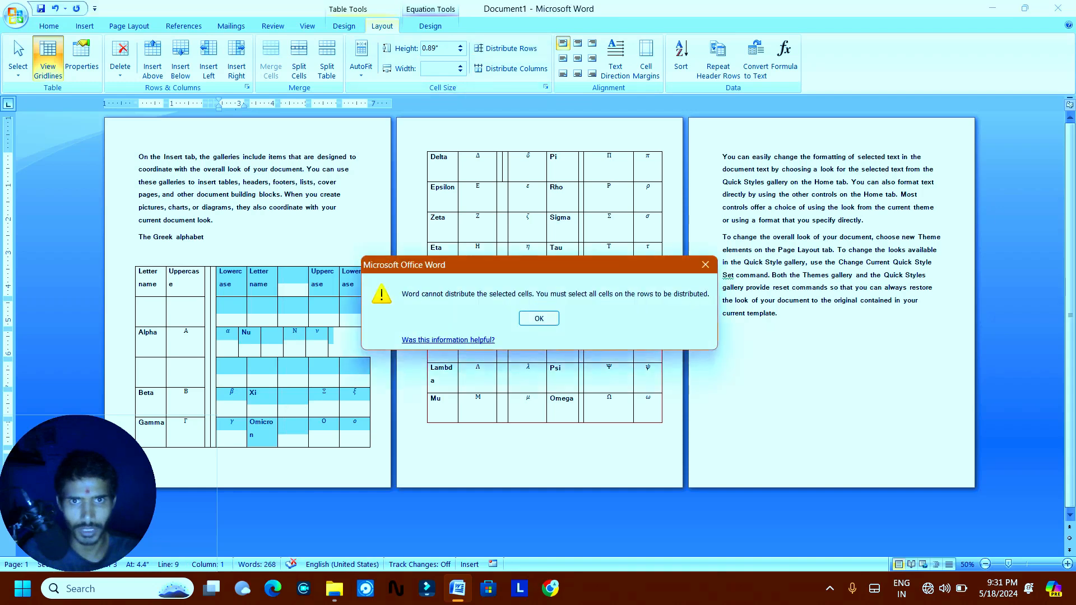
left_click(539, 318)
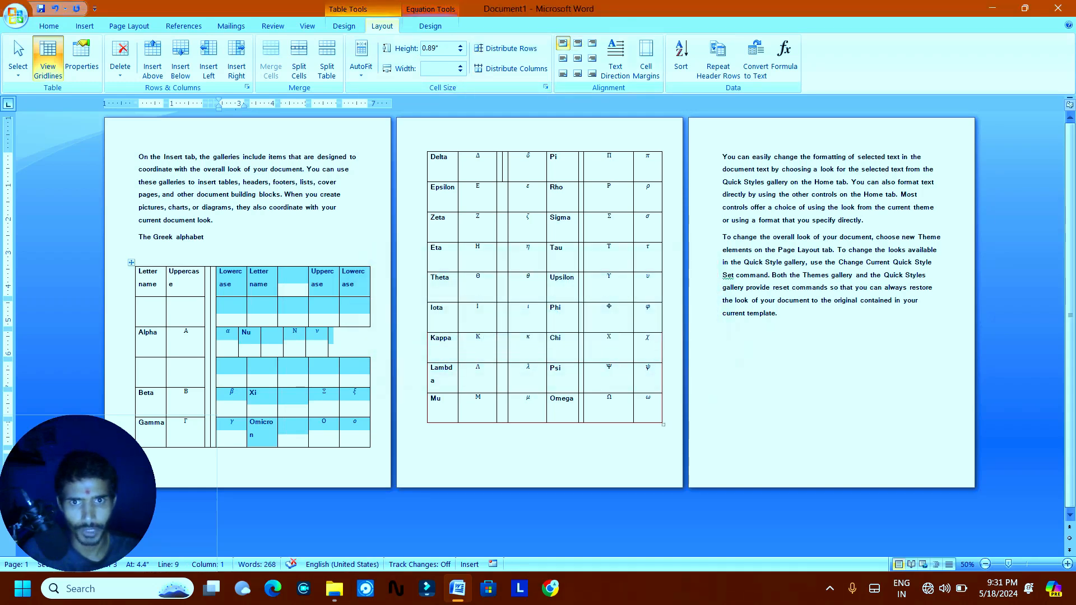
left_click(223, 195)
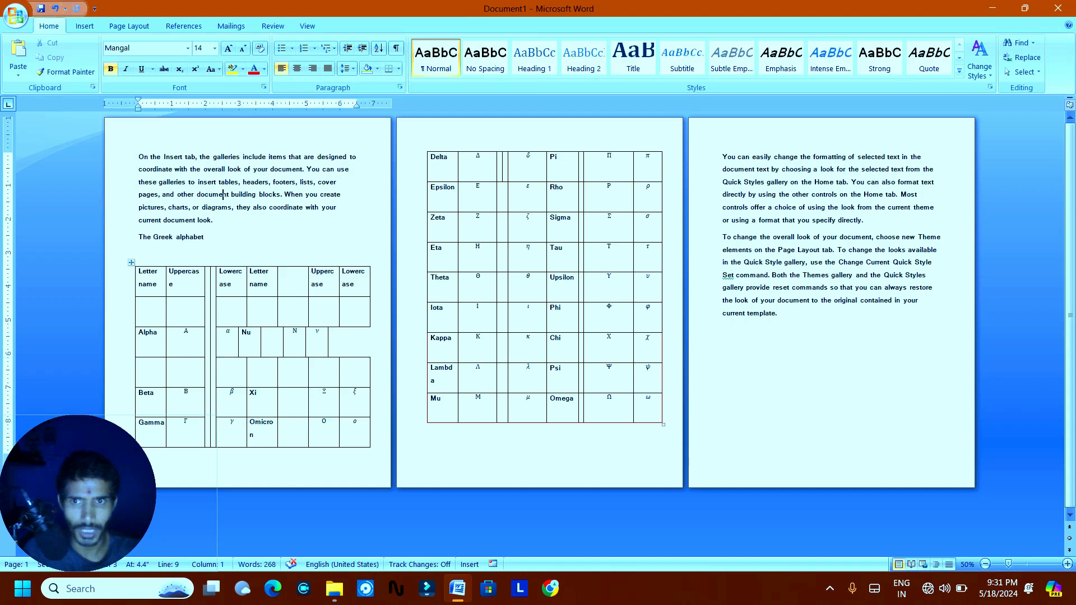
Apply Align Center to the empty cell below the last Lowercase header and to the uppercase Nu cell.
left_click(352, 309)
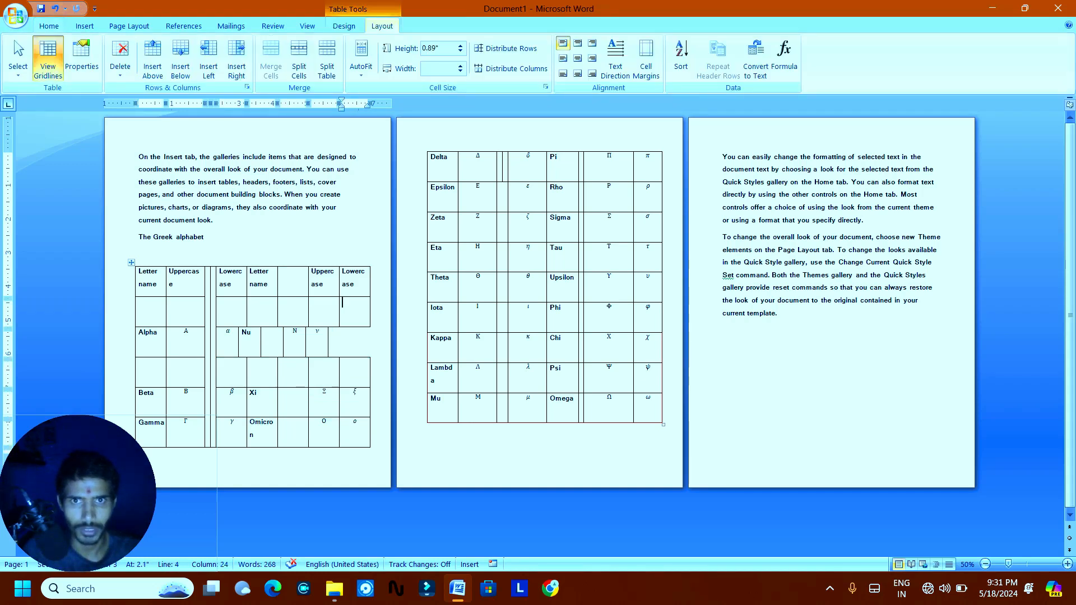
left_click(577, 58)
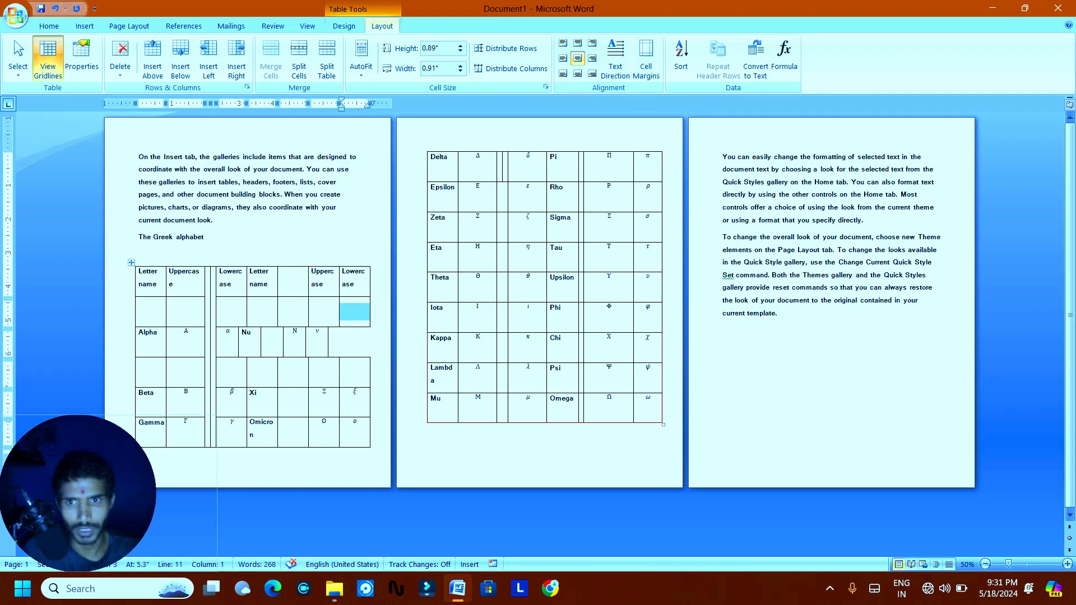
left_click(296, 335)
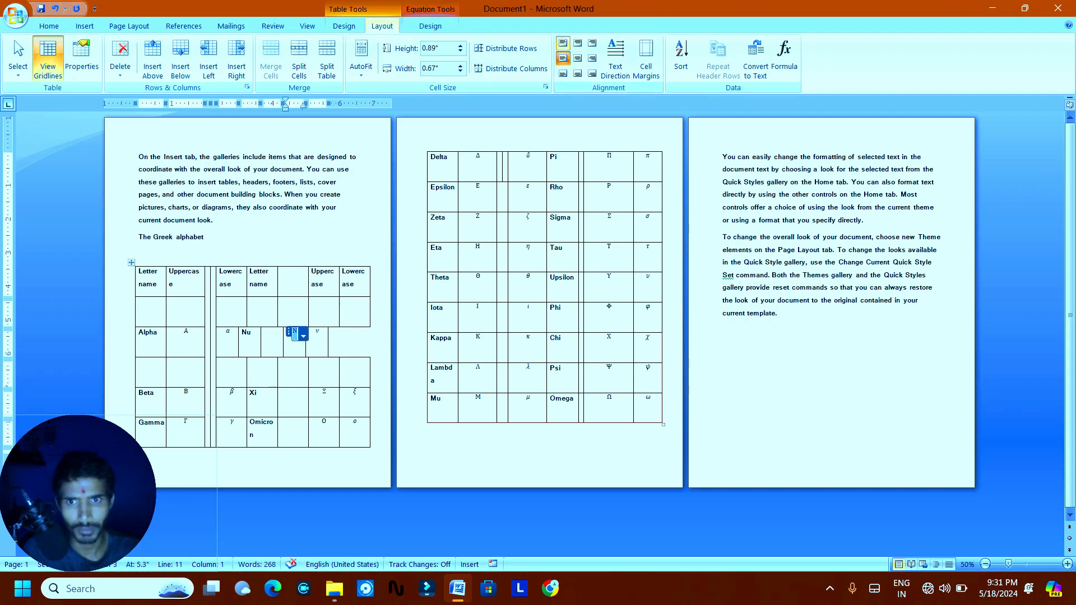
left_click(562, 58)
left_click(577, 73)
left_click(577, 58)
left_click(577, 44)
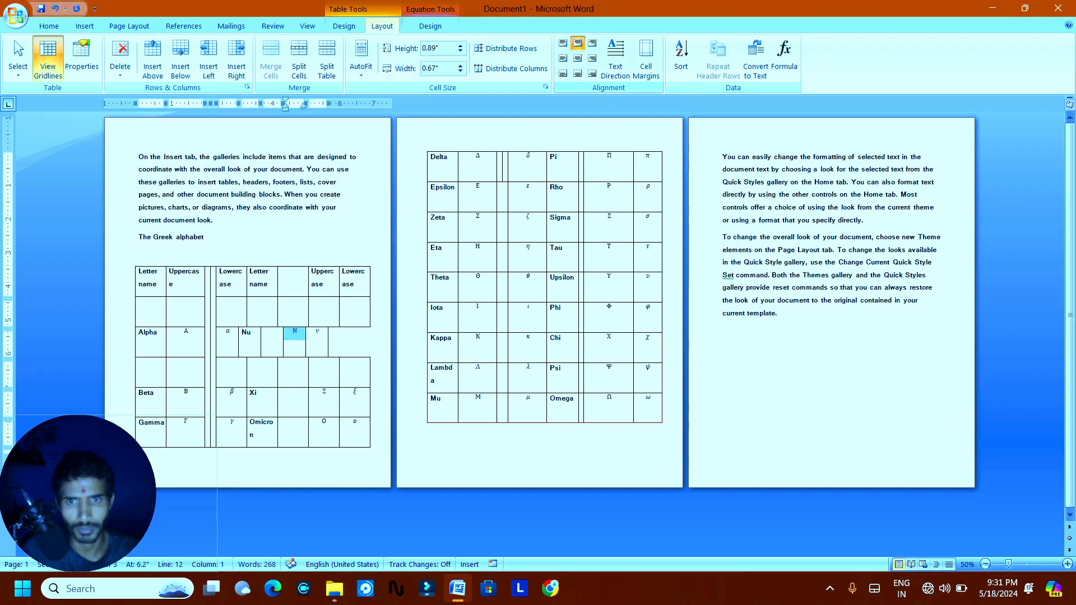
left_click(577, 58)
Rotate the uppercase Nu cell's text to vertical, and return it together with the empty cell above to horizontal.
left_click(615, 56)
left_click(615, 56)
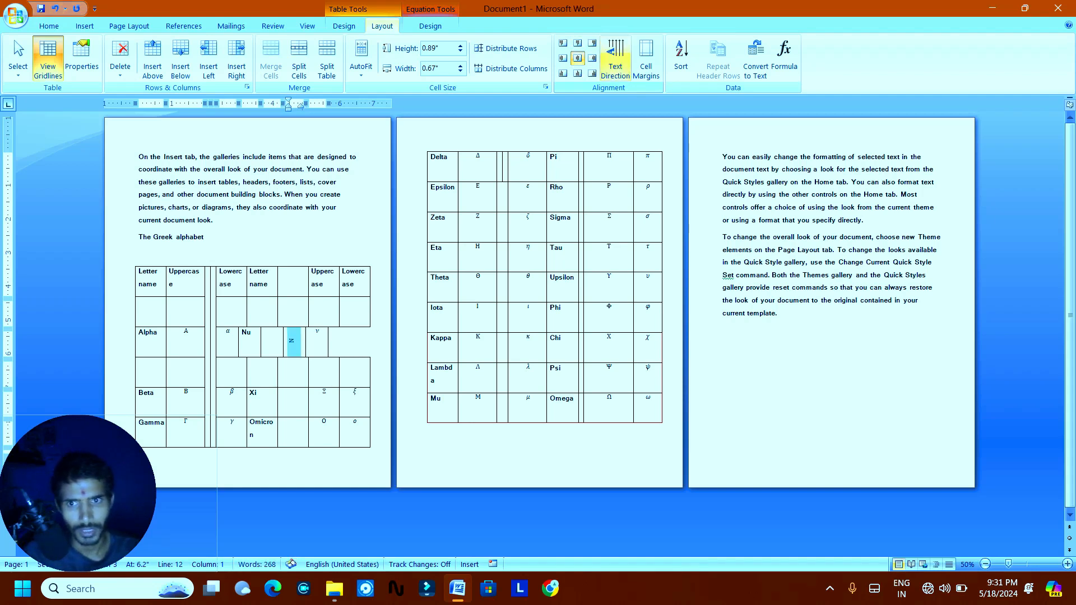
left_click(293, 342)
left_click(294, 351)
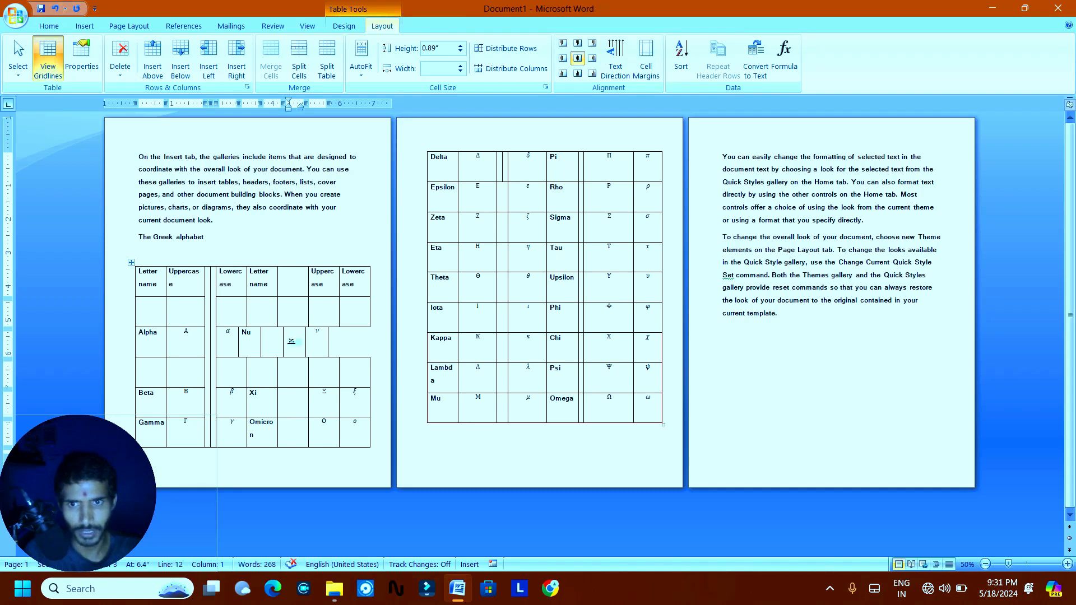
left_click_drag(292, 343, 290, 322)
left_click(615, 59)
left_click(615, 59)
left_click(615, 59)
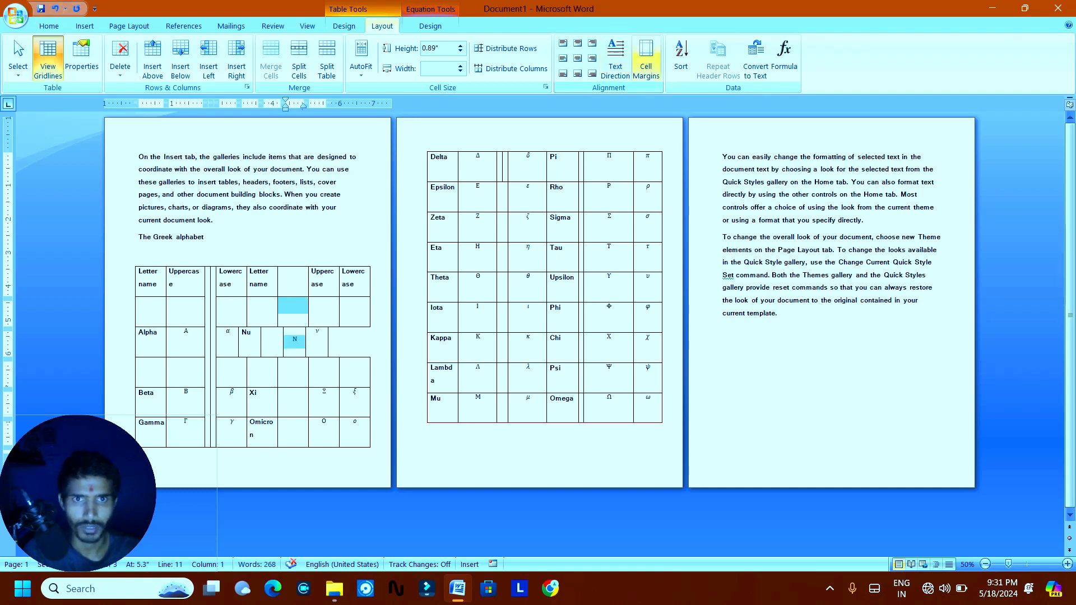
Open the table's Cell Margins options and accept them.
left_click(646, 59)
left_click(538, 345)
Try to sort the Greek alphabet table, and read the description of the Sort command for paragraphs.
left_click(292, 306)
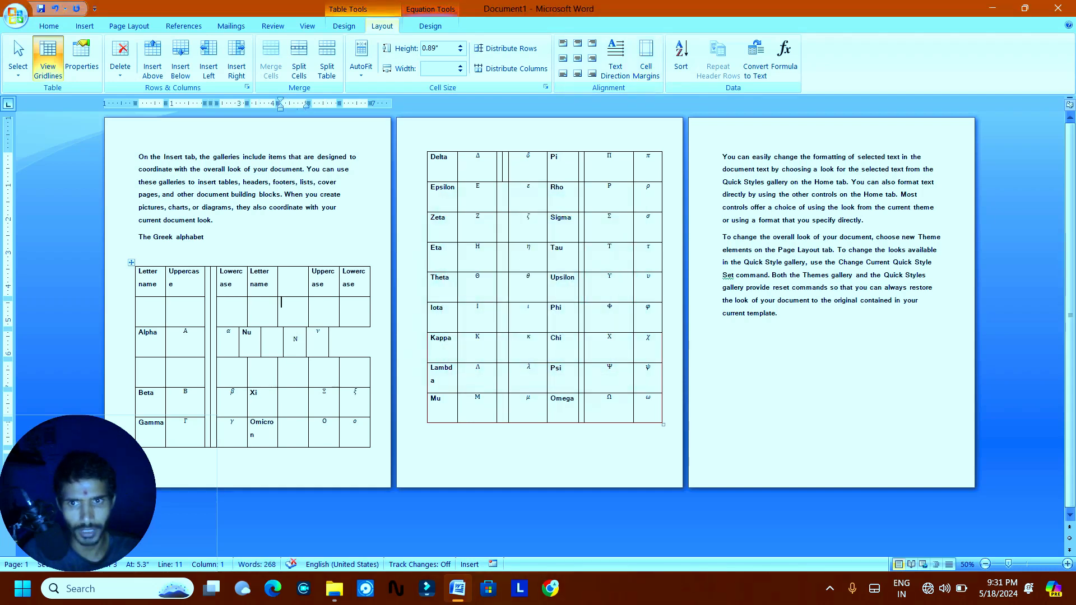
left_click(681, 56)
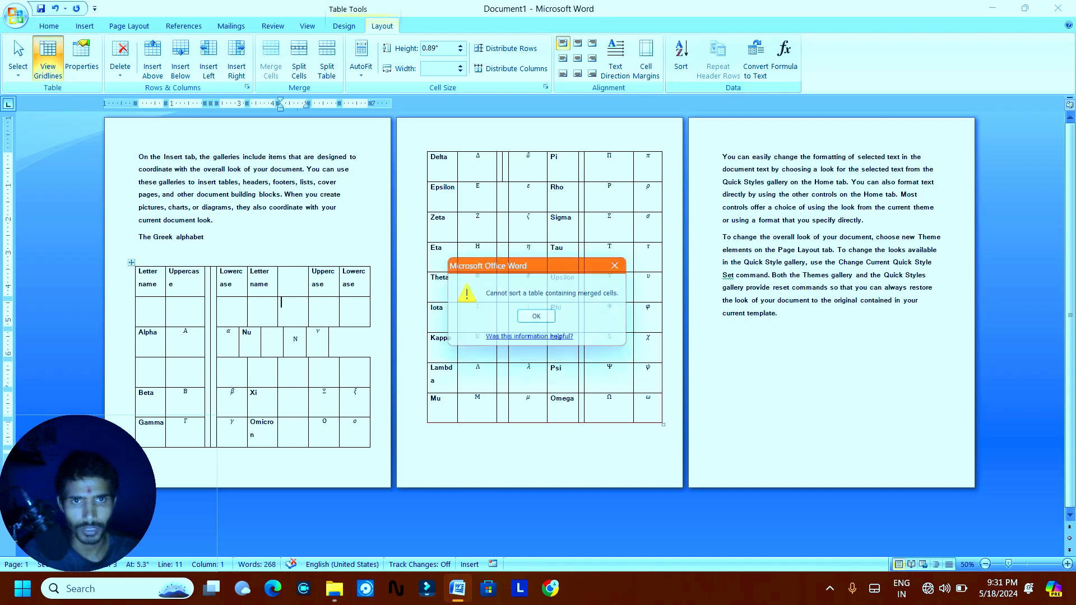
key("Return")
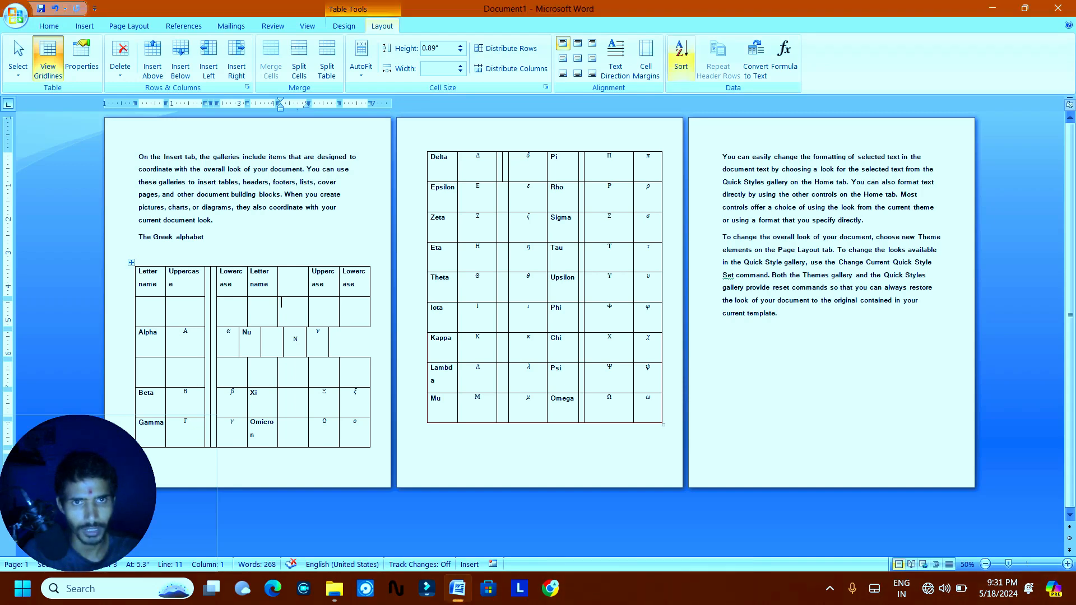
left_click(49, 25)
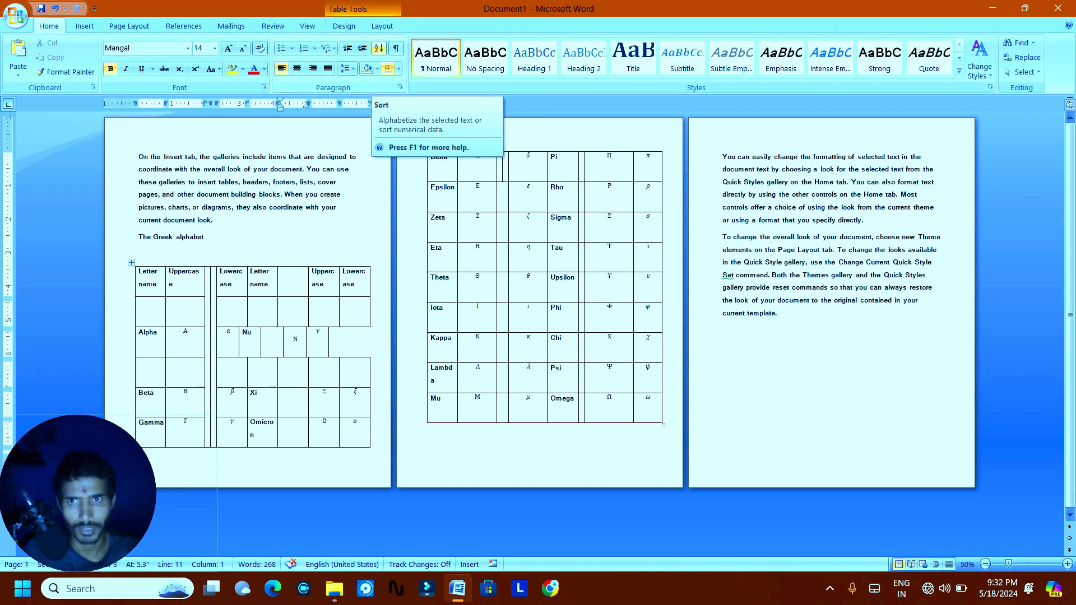
left_click(382, 26)
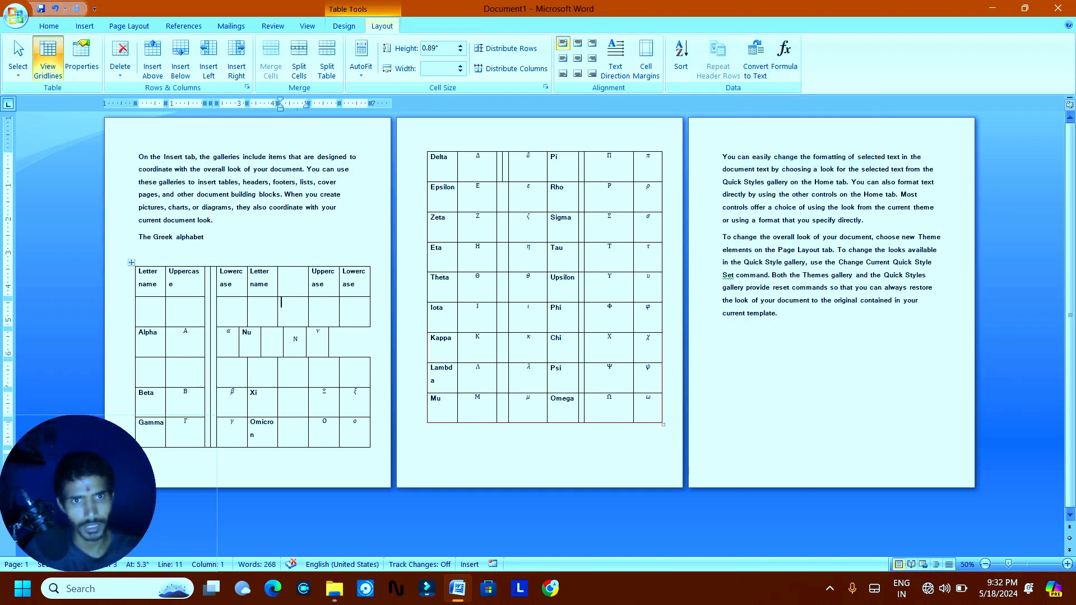
Open the Formula dialog for the uppercase Upsilon cell, view the number format choices, and cancel without inserting a formula.
left_click_drag(723, 157, 789, 194)
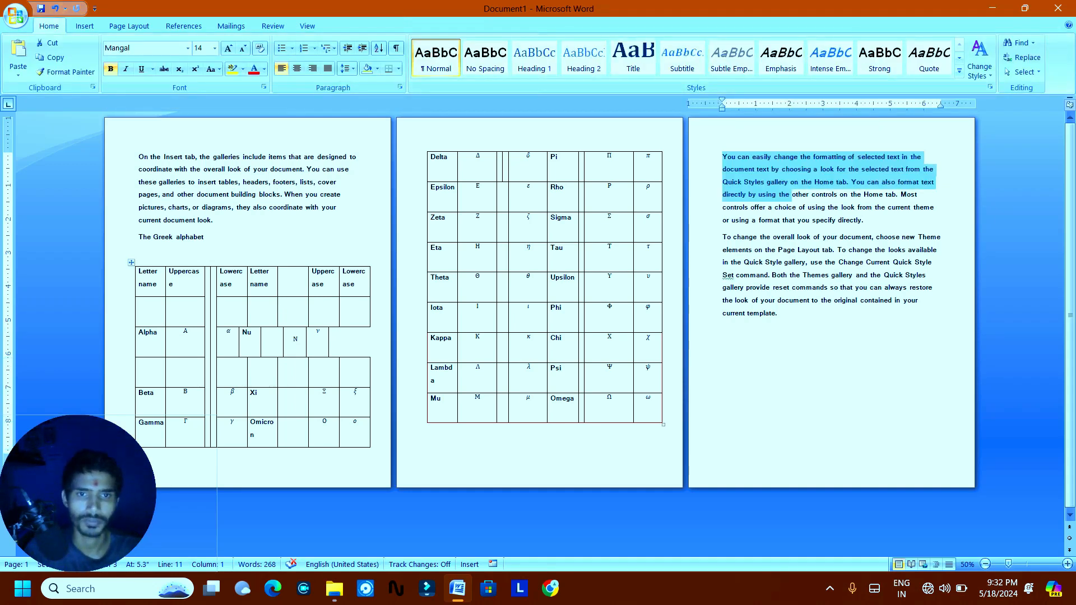
left_click(608, 277)
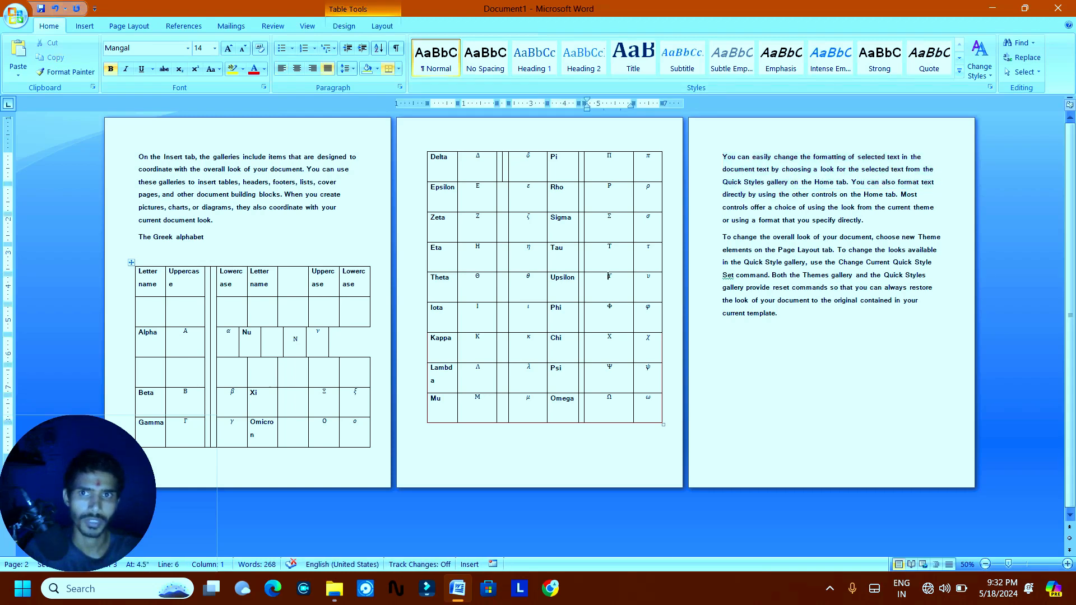
left_click(344, 26)
left_click(381, 25)
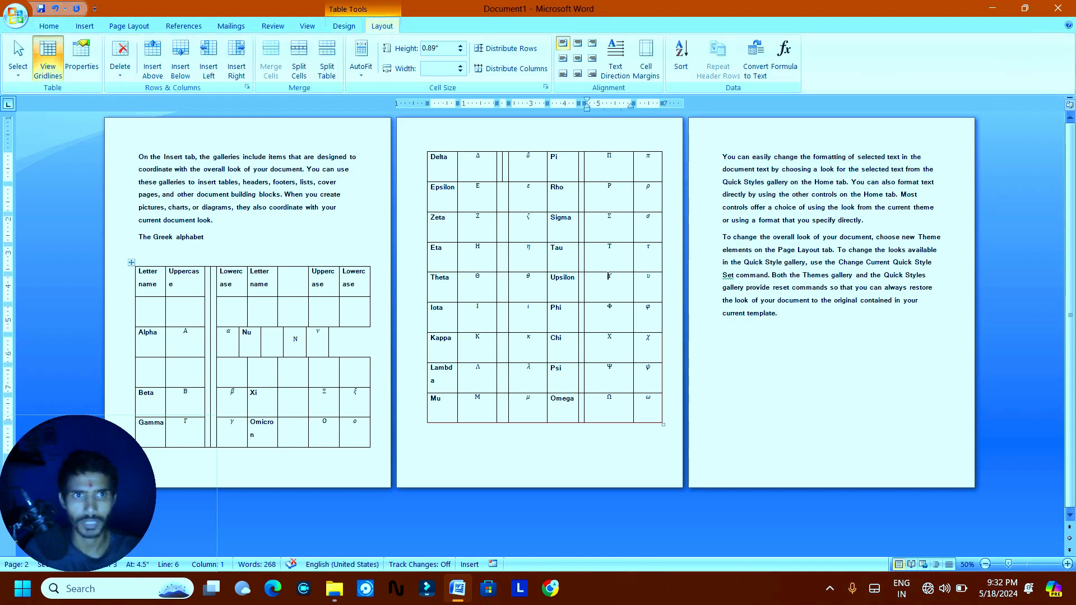
left_click(784, 56)
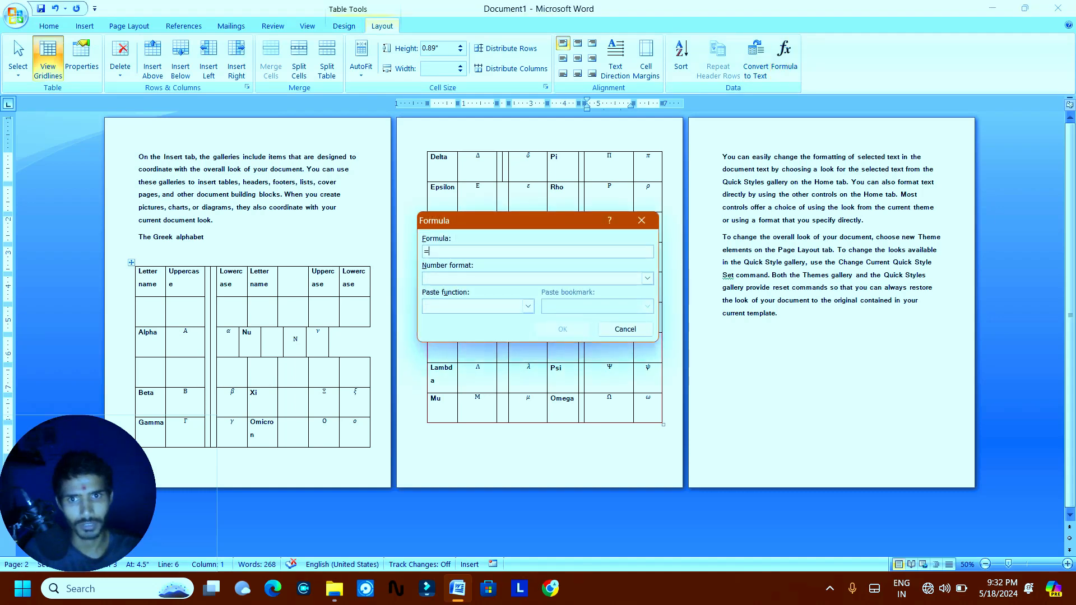
left_click(647, 279)
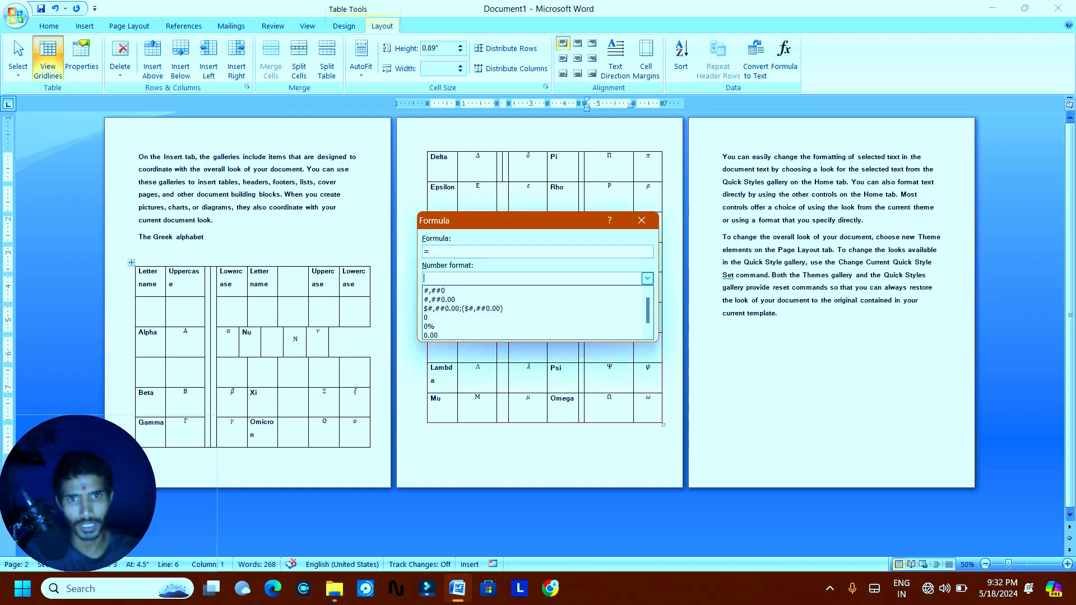
left_click(647, 279)
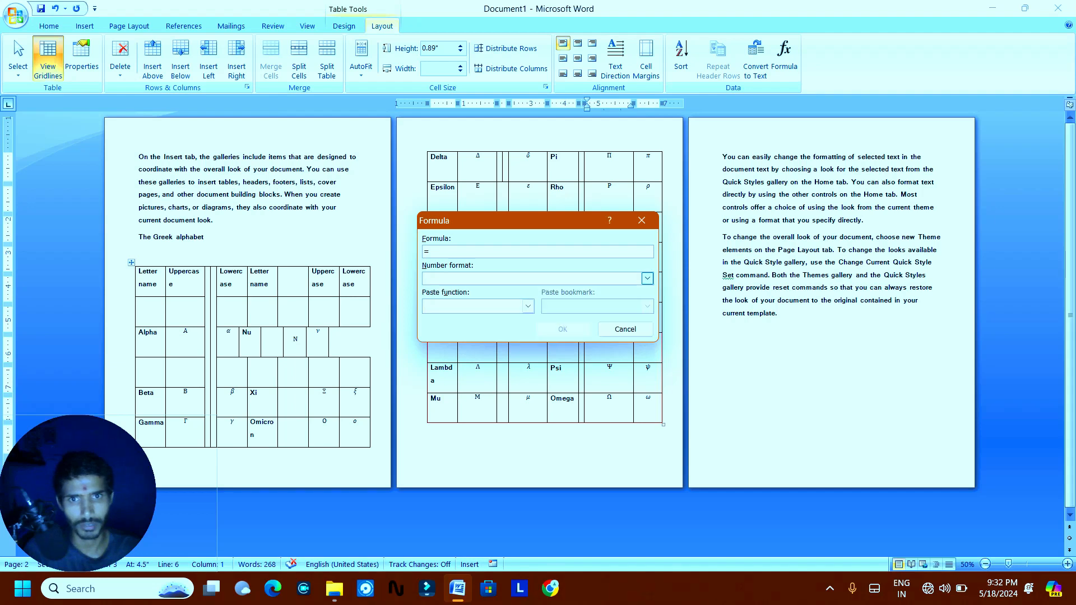
left_click(624, 329)
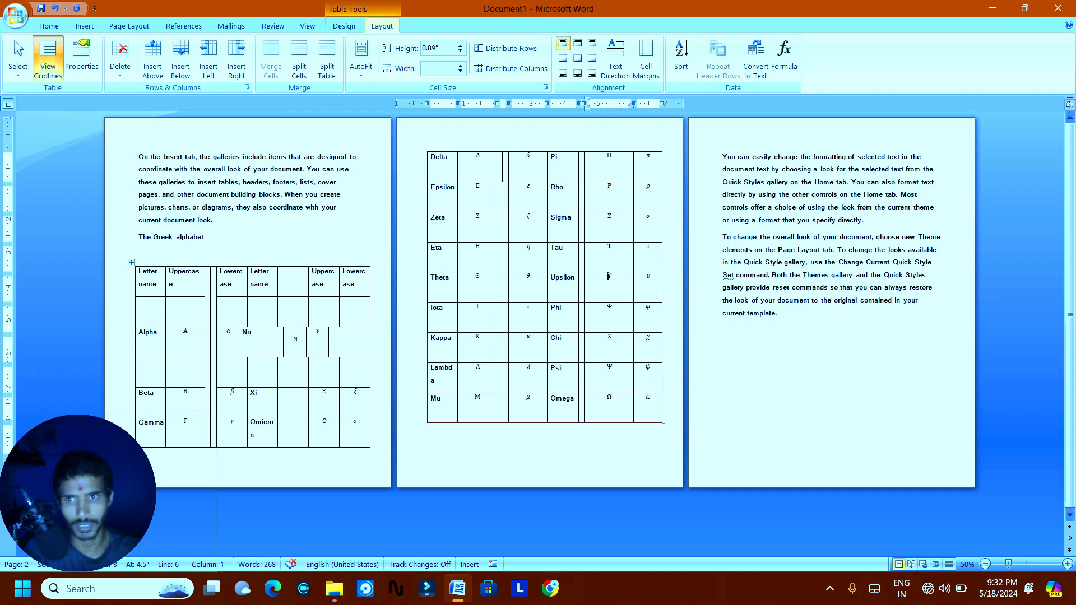
Select the whole Greek alphabet table and cut it from the document.
left_click(131, 263)
right_click(133, 263)
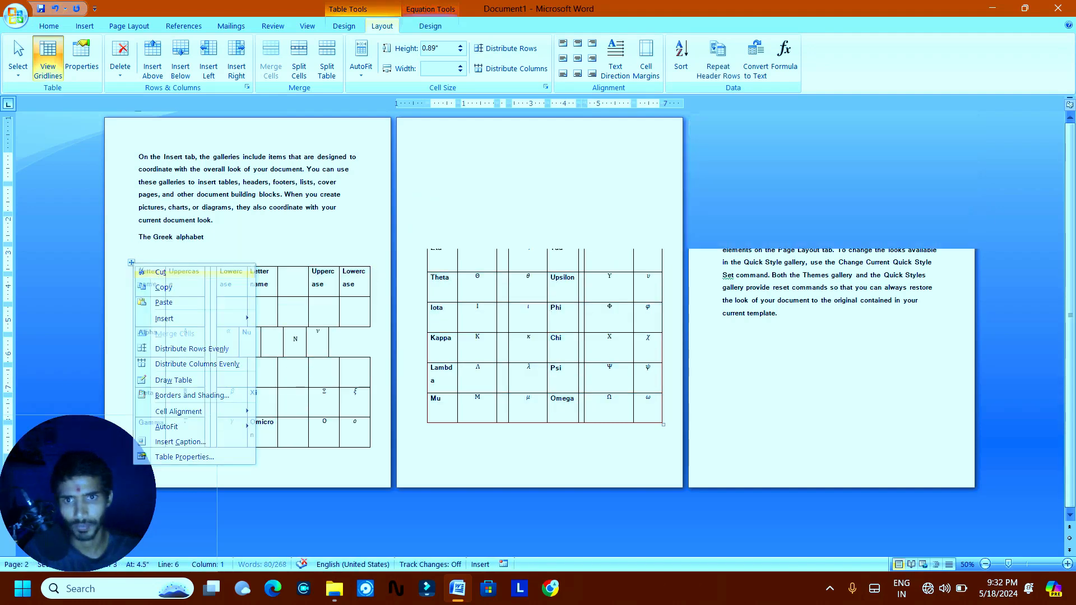
left_click(161, 273)
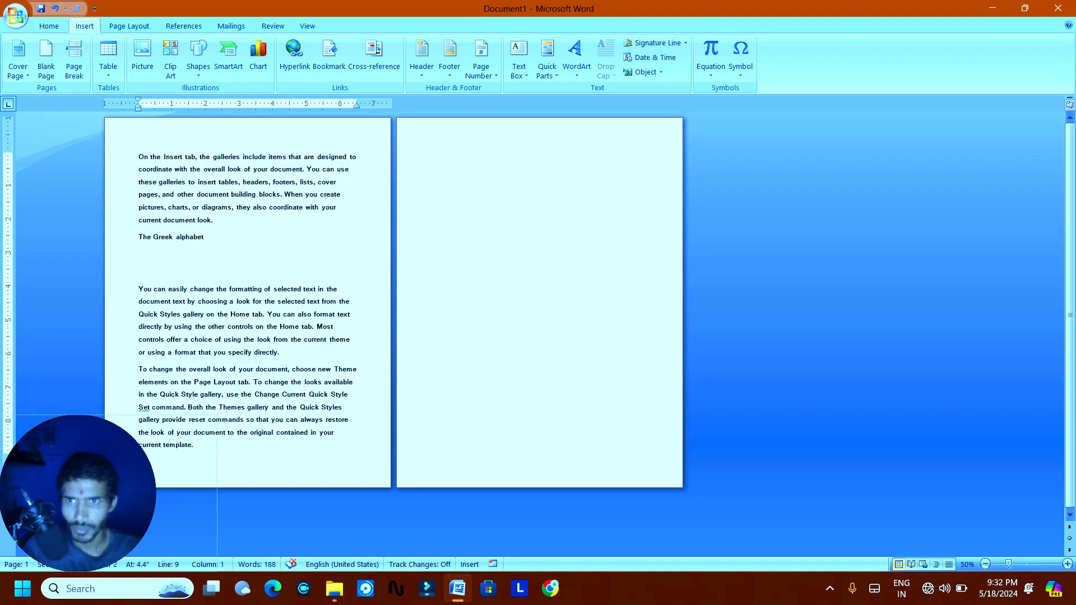
Insert the picture 20221017_134223 from the Pictures folder near the start of the empty second page.
left_click(430, 174)
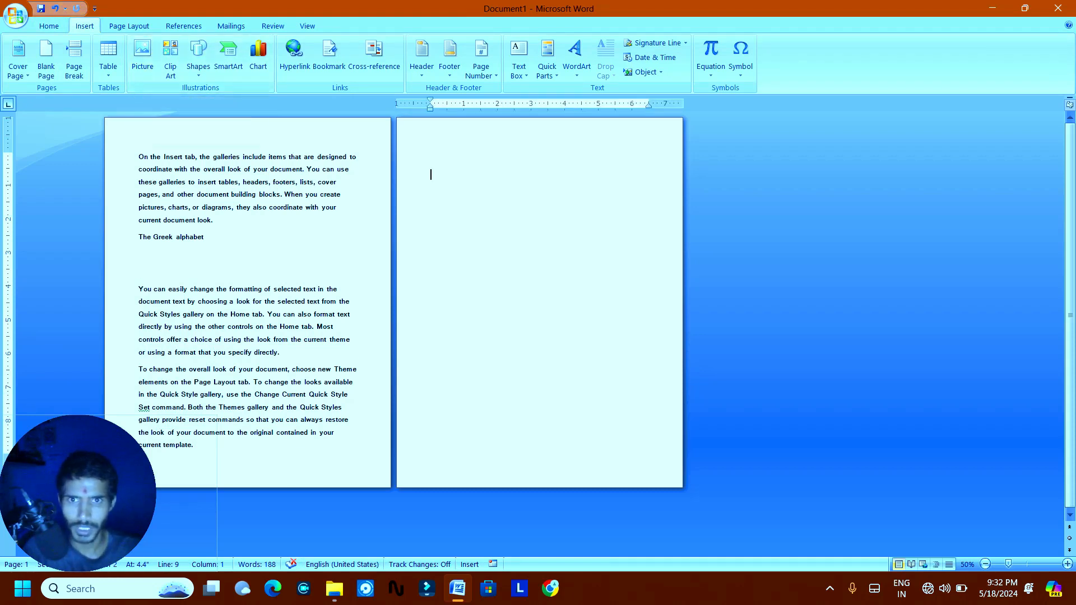
left_click(142, 56)
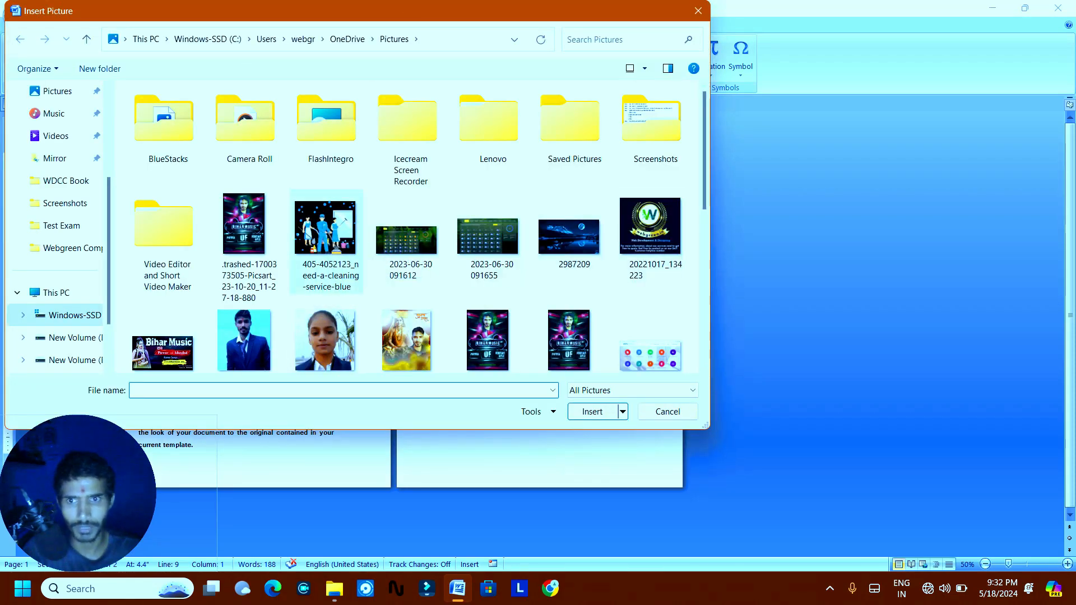
double_click(650, 230)
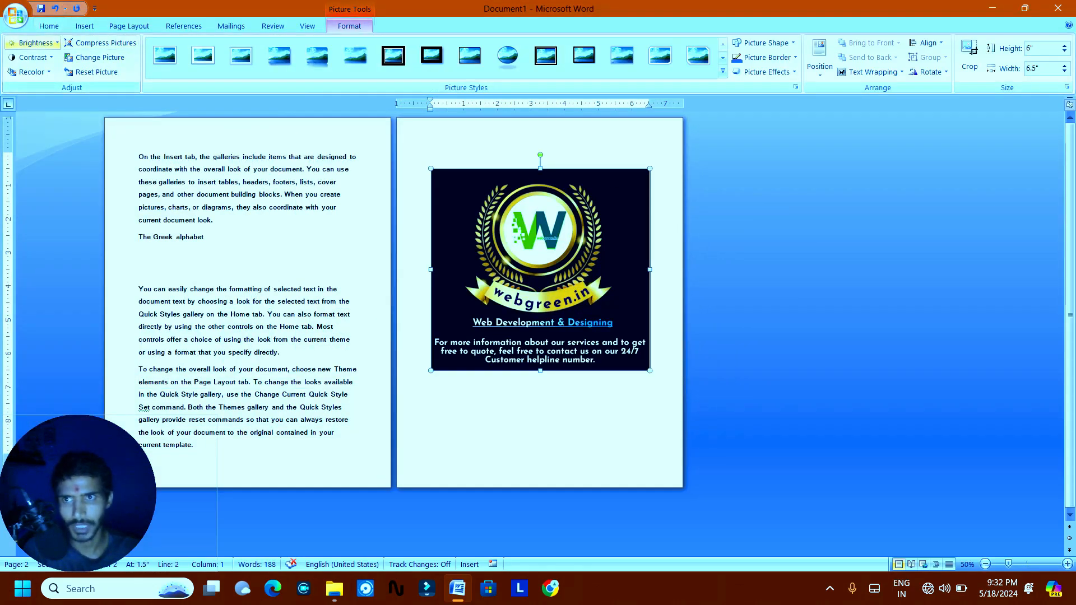
Preview the brightness levels on the inserted picture and choose +40 % for its contrast.
left_click(34, 43)
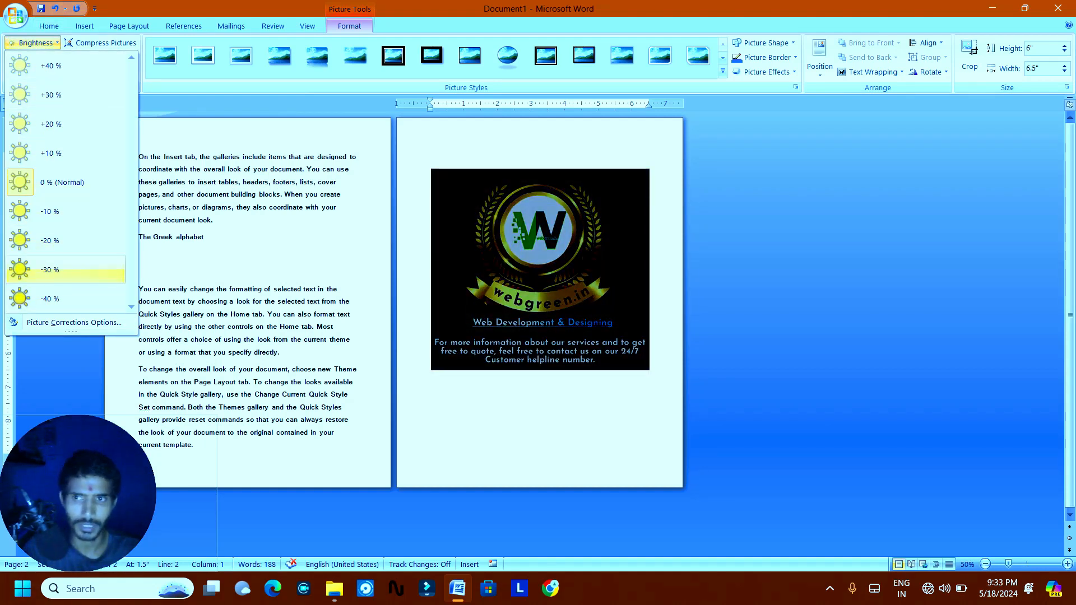
left_click(37, 44)
left_click(35, 58)
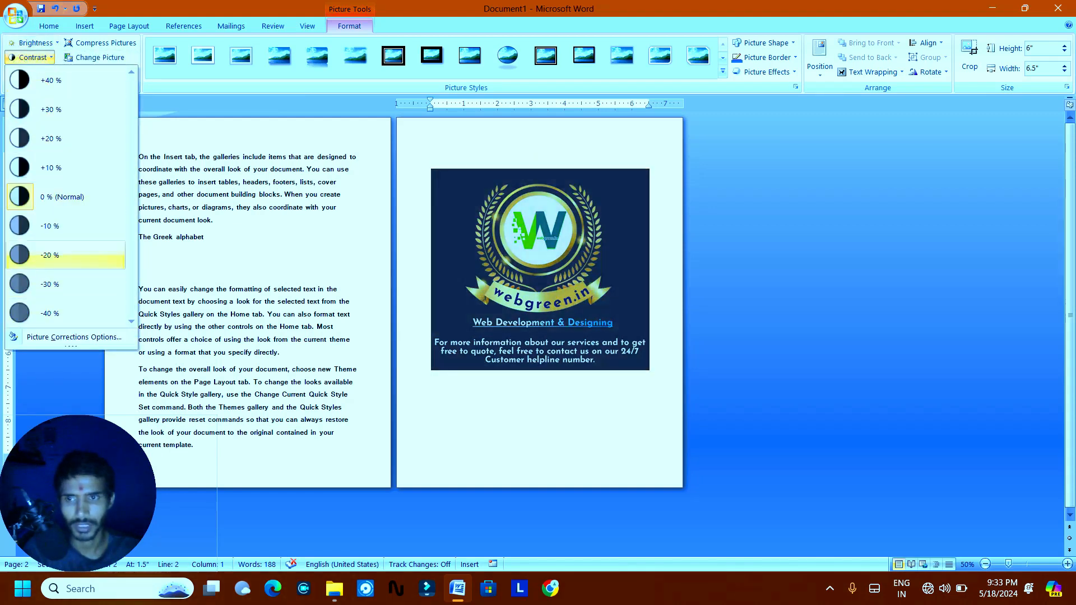
left_click(51, 80)
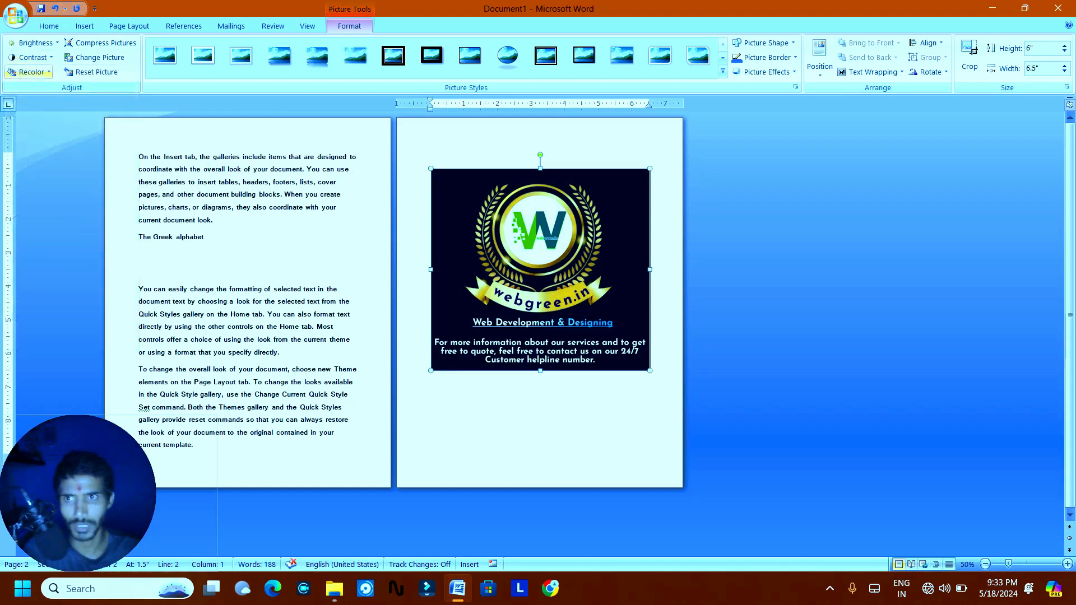
Recolor the picture with a blue theme color from the additional color variations.
left_click(32, 71)
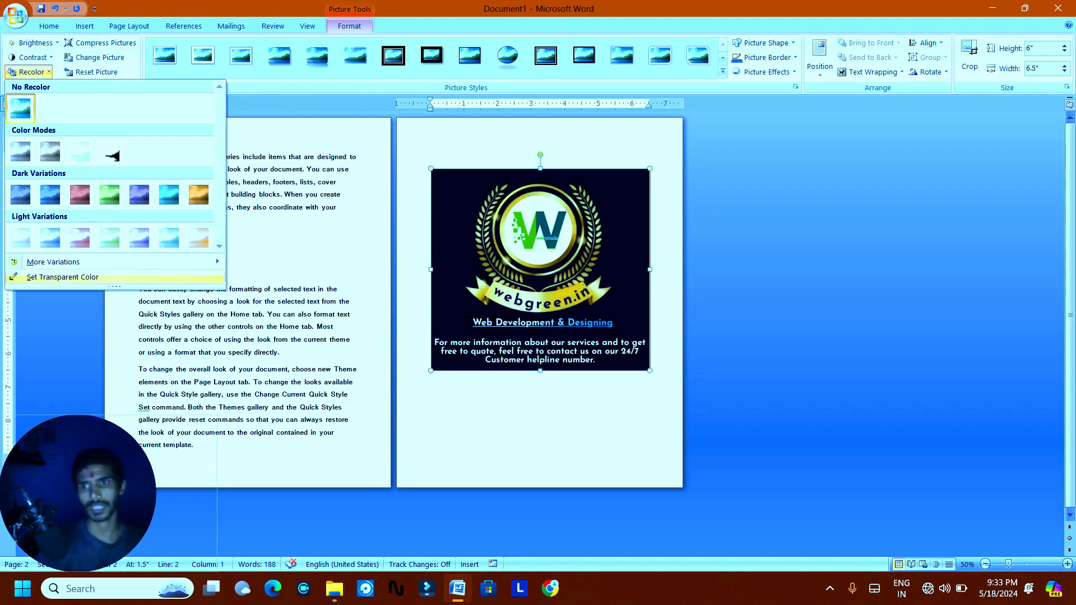
mouse_move(53, 262)
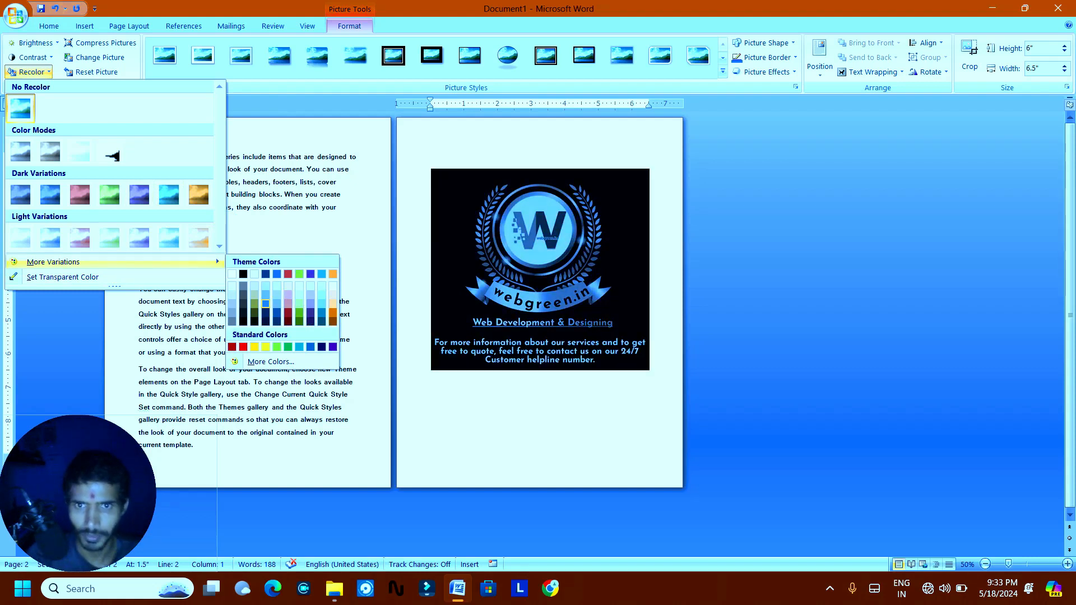
left_click(266, 303)
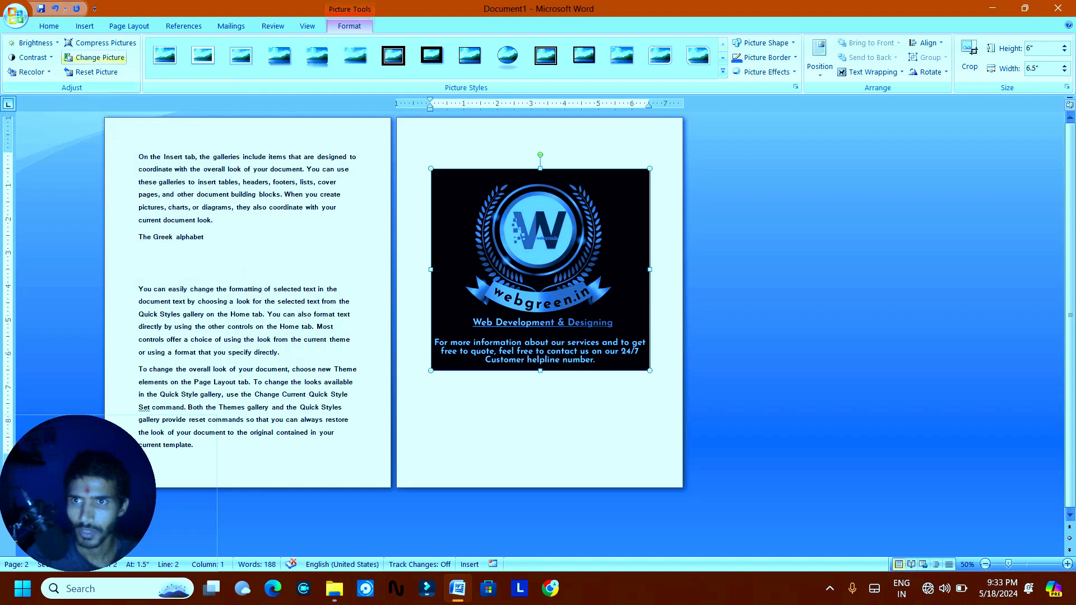
Look at the picture's compression settings, the replacement picture chooser and the full picture styles gallery, closing each one without choosing anything.
left_click(100, 42)
left_click(538, 309)
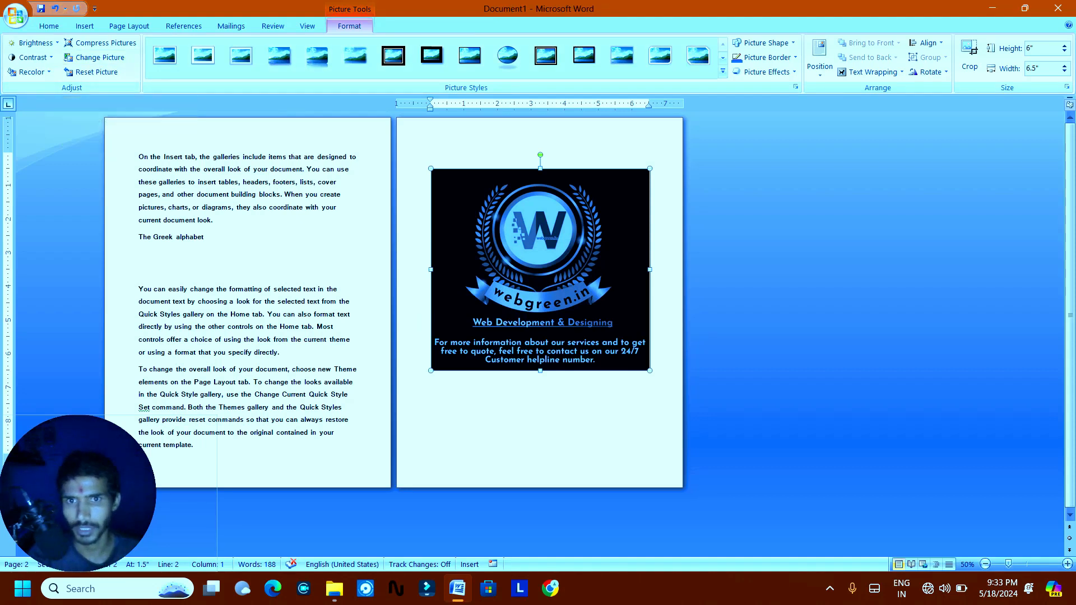
left_click(96, 57)
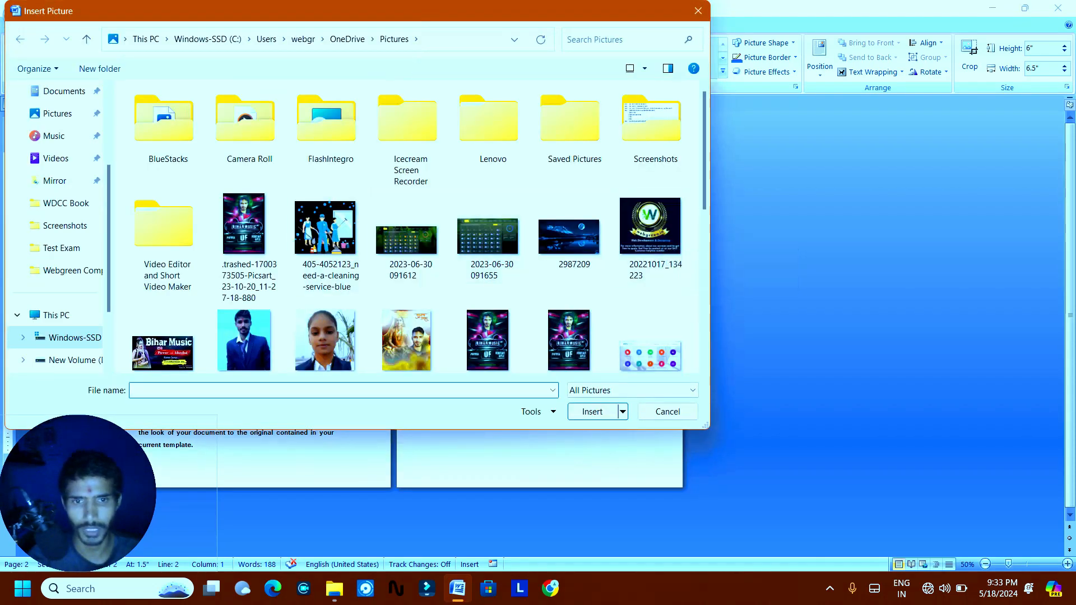
left_click(667, 411)
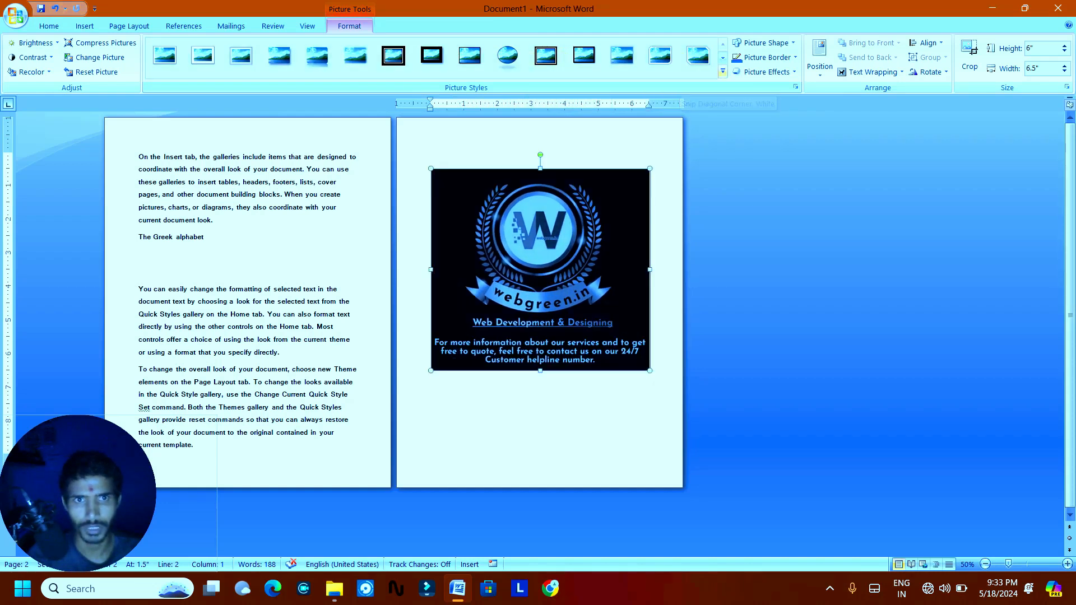
left_click(723, 72)
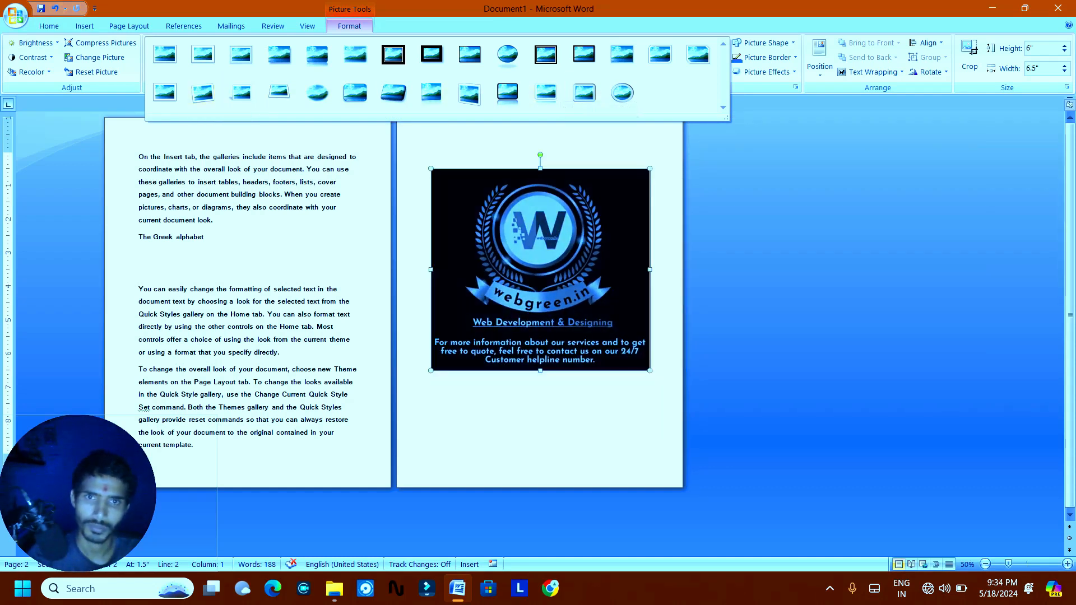
key("Escape")
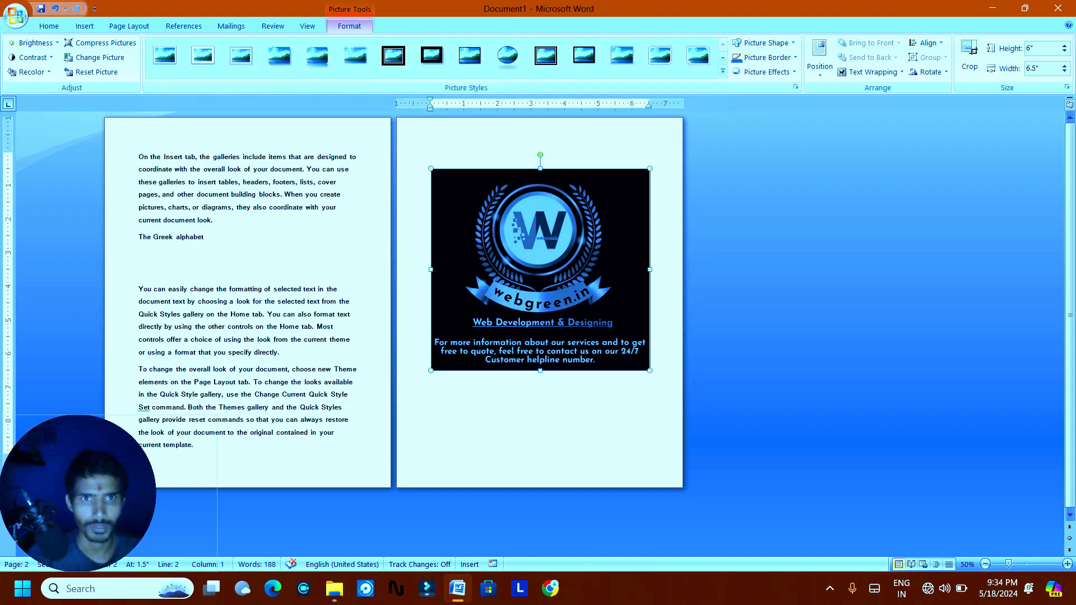
Try the Magnetic Disk flowchart shape on the picture, and return it to a plain rectangle.
left_click(766, 43)
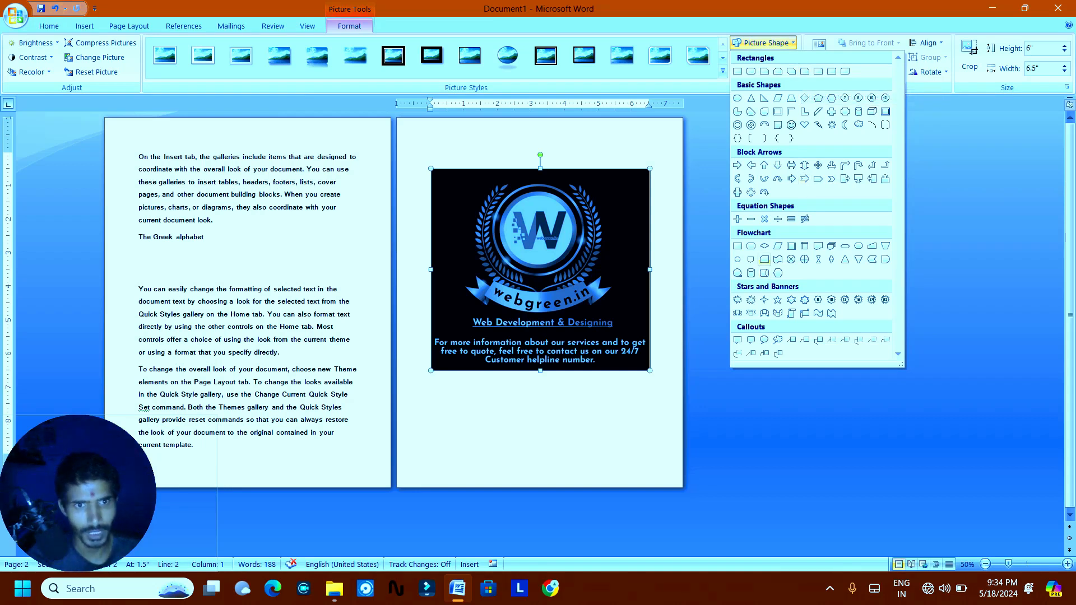
left_click(751, 273)
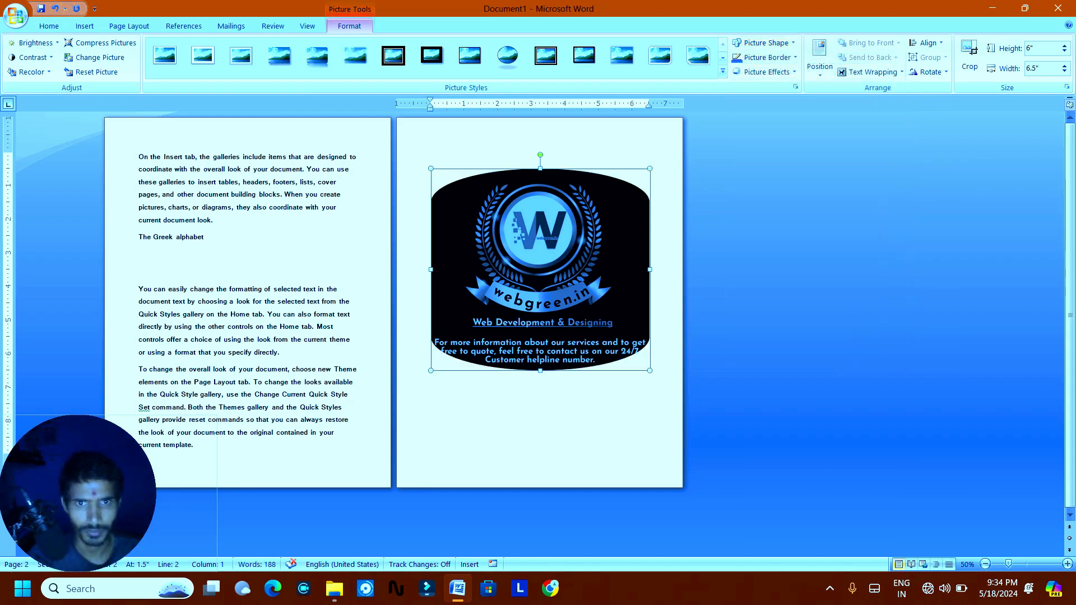
left_click(766, 43)
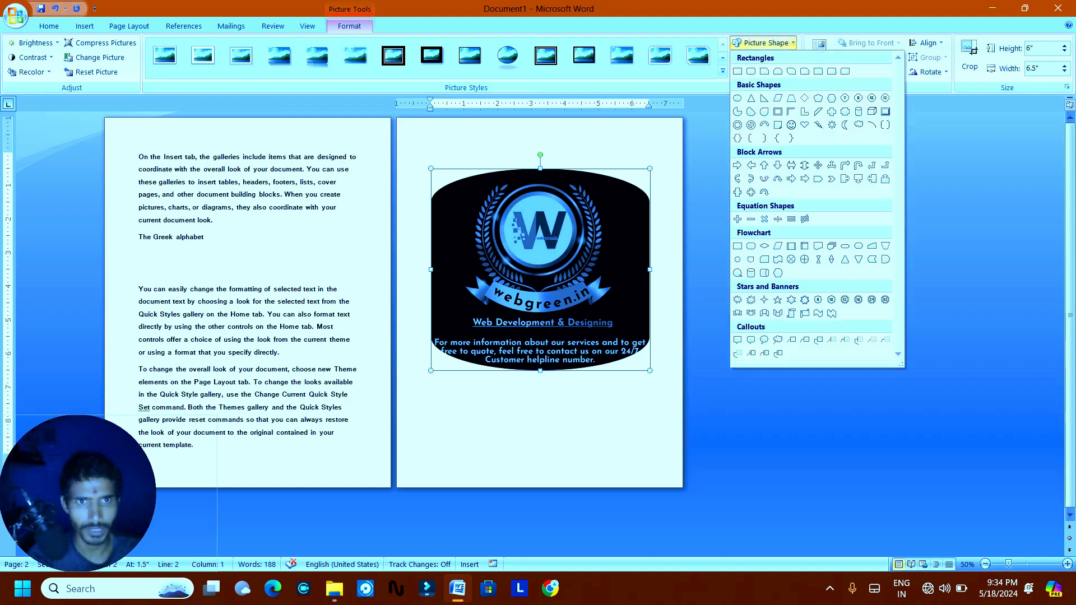
left_click(737, 71)
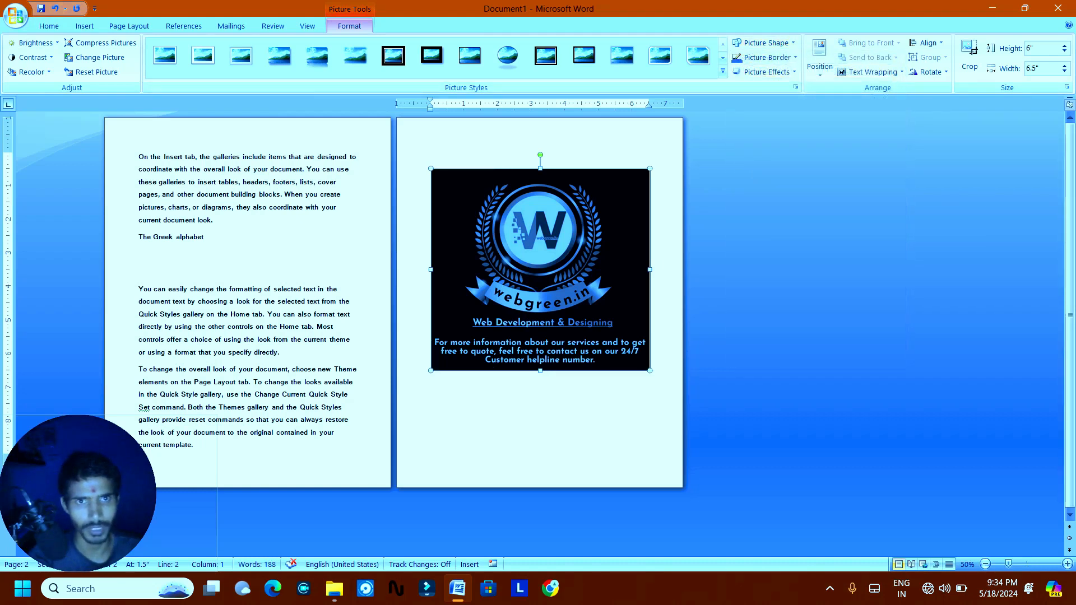
Give the picture an Olive Green, Accent 3, Darker 25% border.
left_click(767, 57)
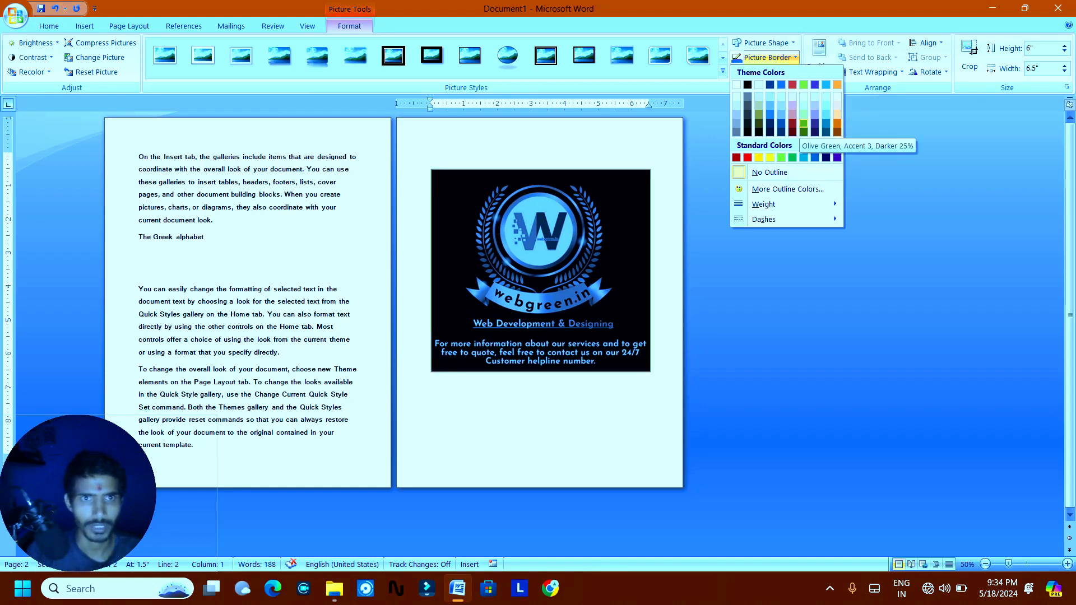
left_click(803, 124)
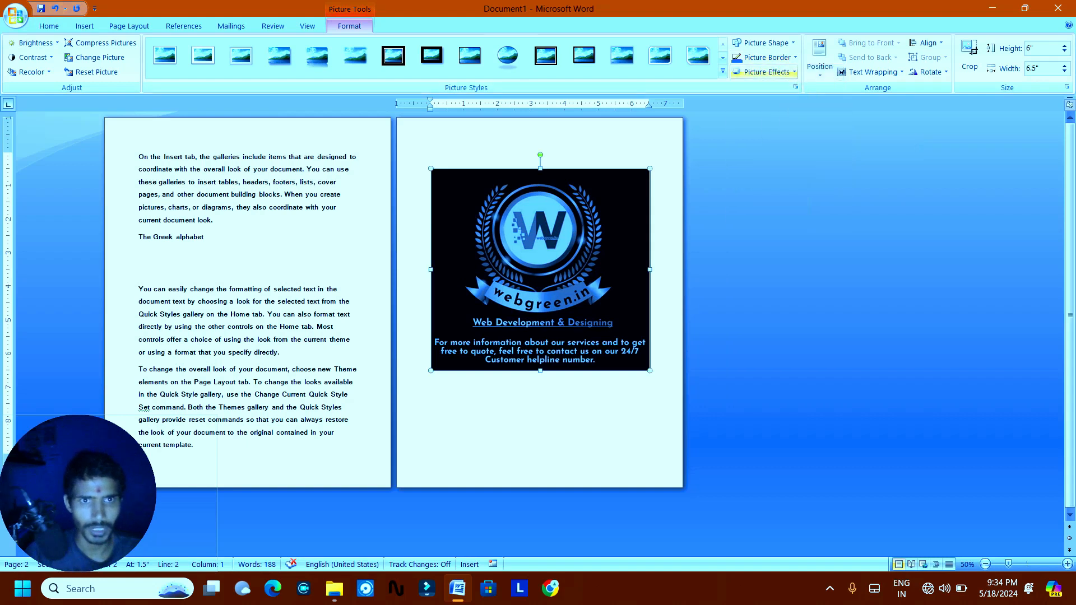
Look through the picture effects, including the preset, shadow and reflection galleries, and the picture position choices without applying any.
left_click(767, 72)
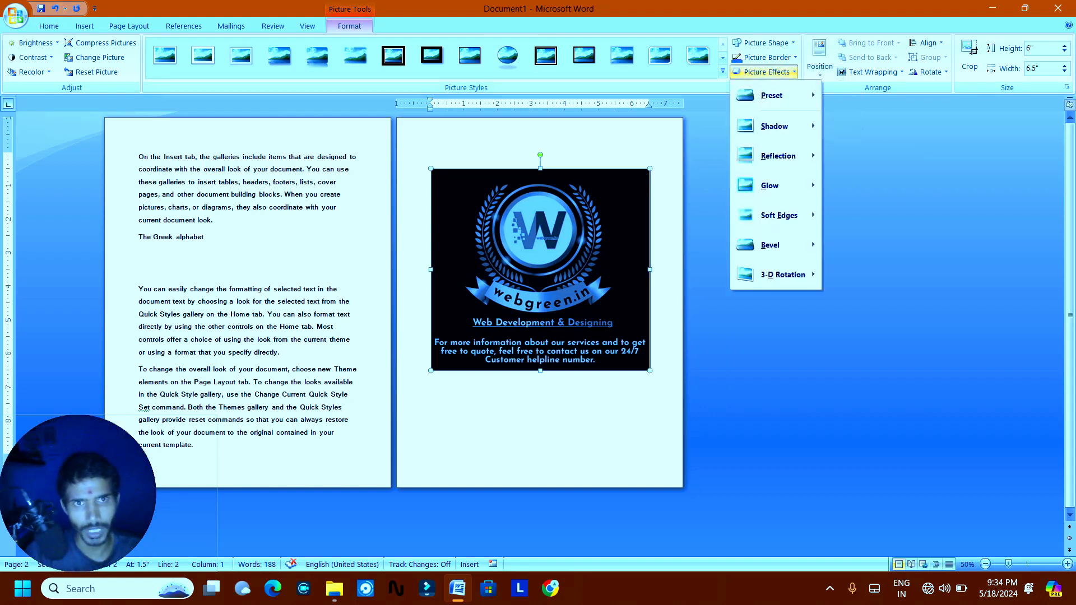
mouse_move(774, 95)
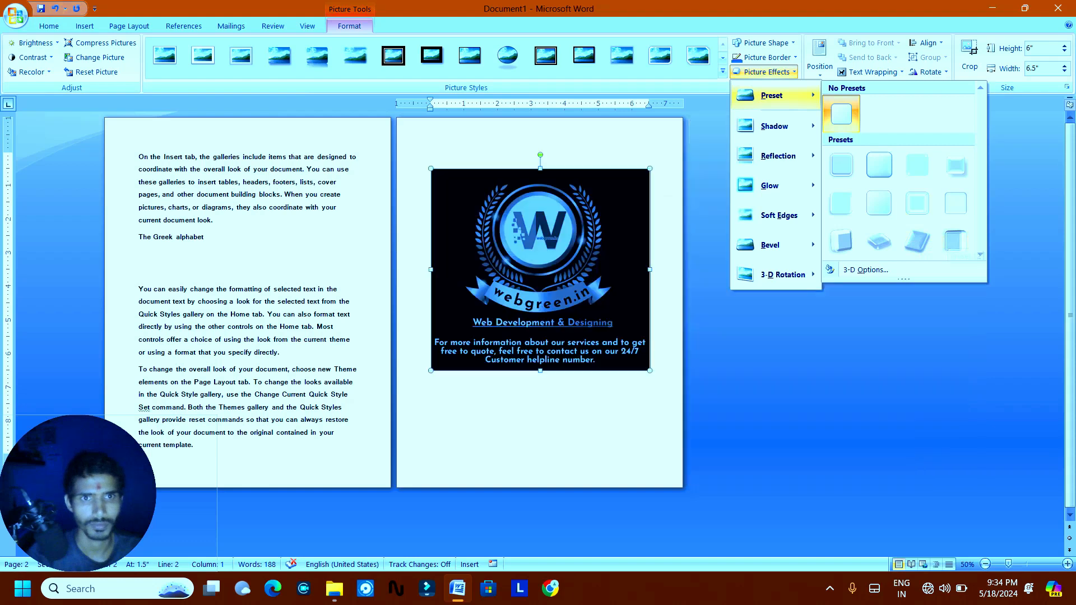
mouse_move(775, 126)
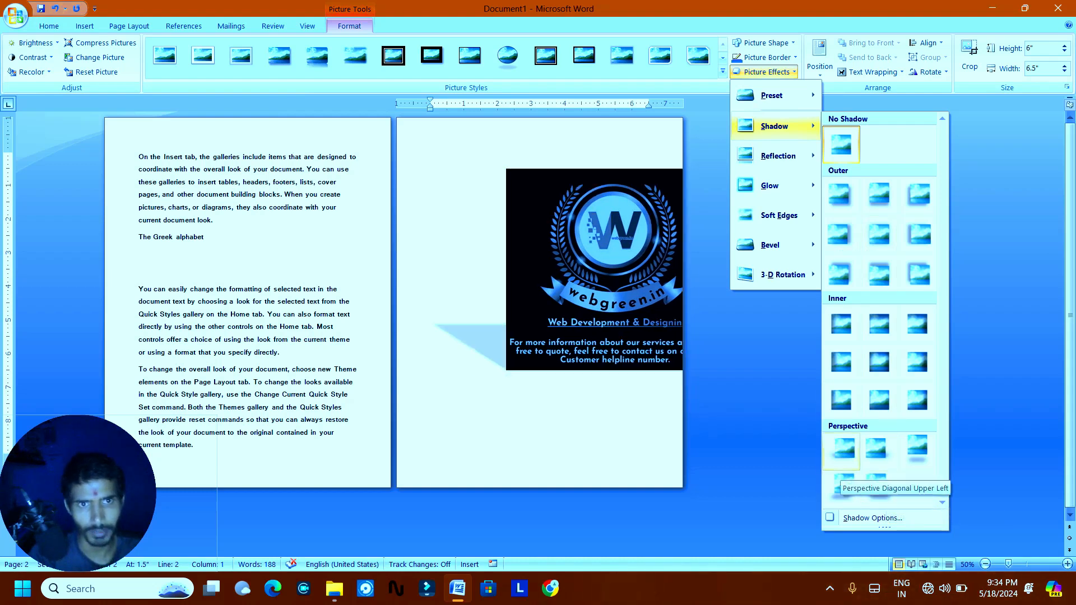
mouse_move(784, 157)
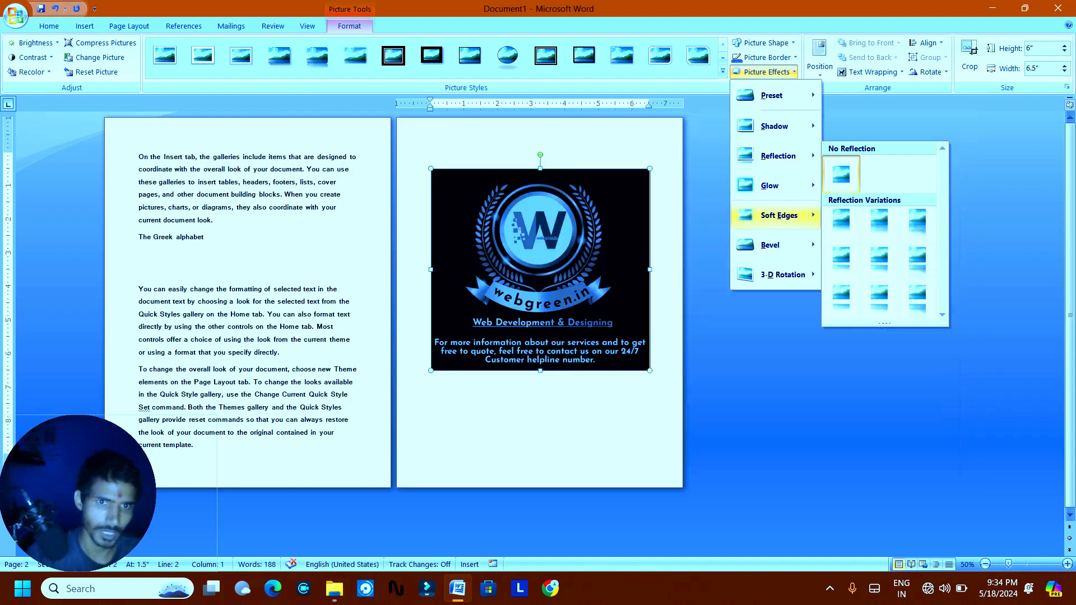
mouse_move(784, 247)
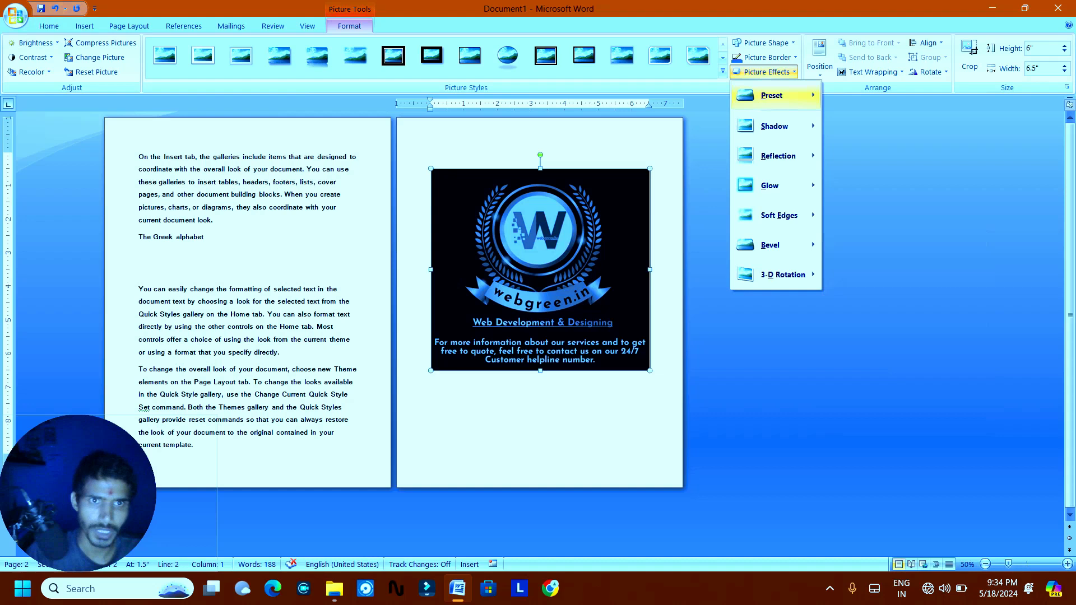
left_click(819, 58)
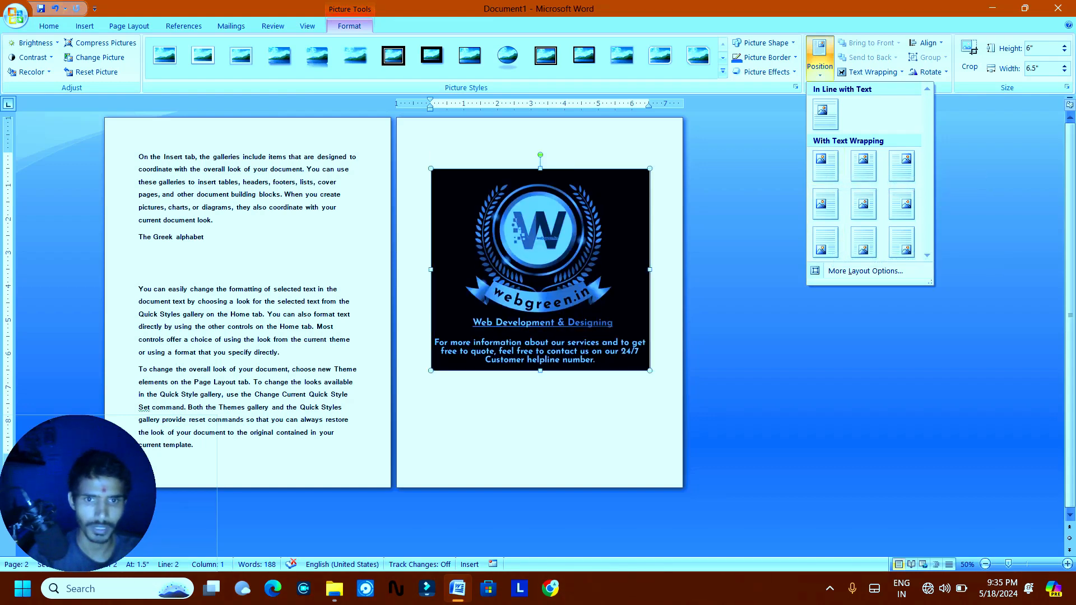
key("Escape")
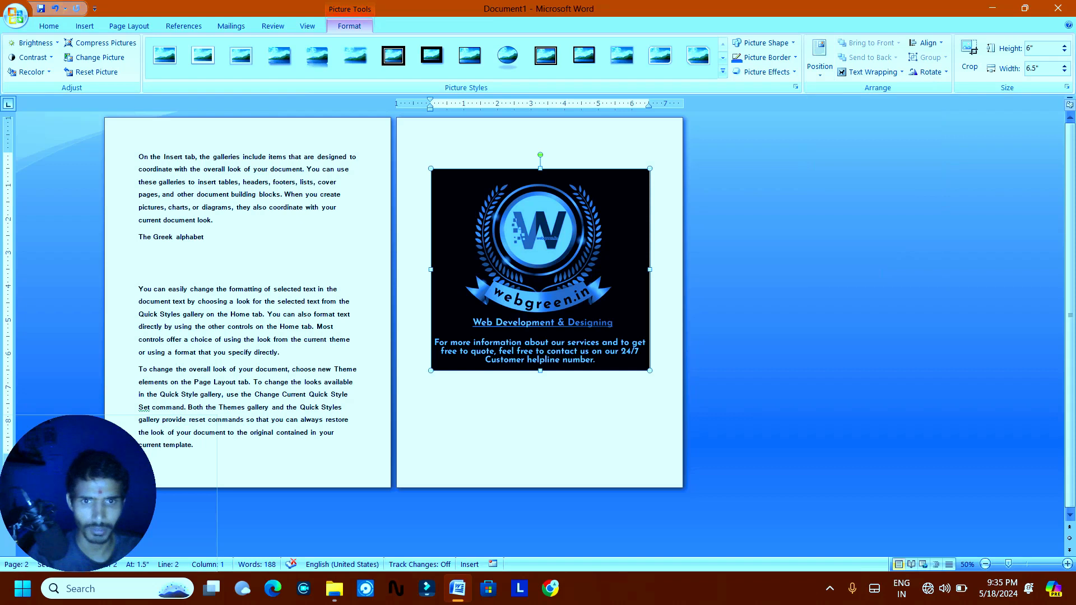
Shrink the picture to about 1.8" high by 1.95" wide, and look at its position and text wrapping choices.
left_click_drag(650, 370, 497, 229)
left_click(819, 61)
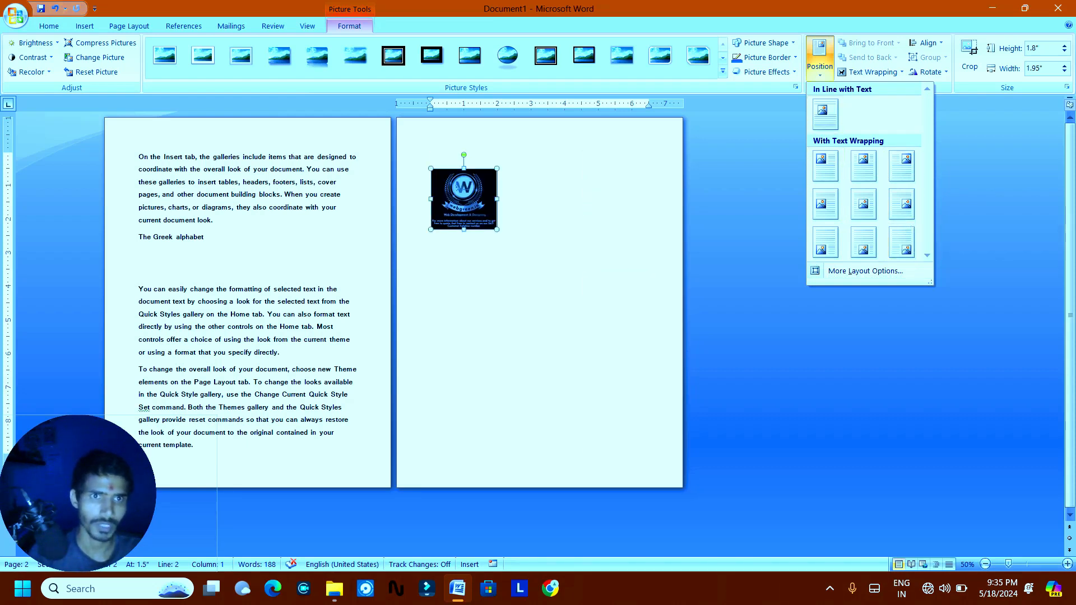
left_click(872, 72)
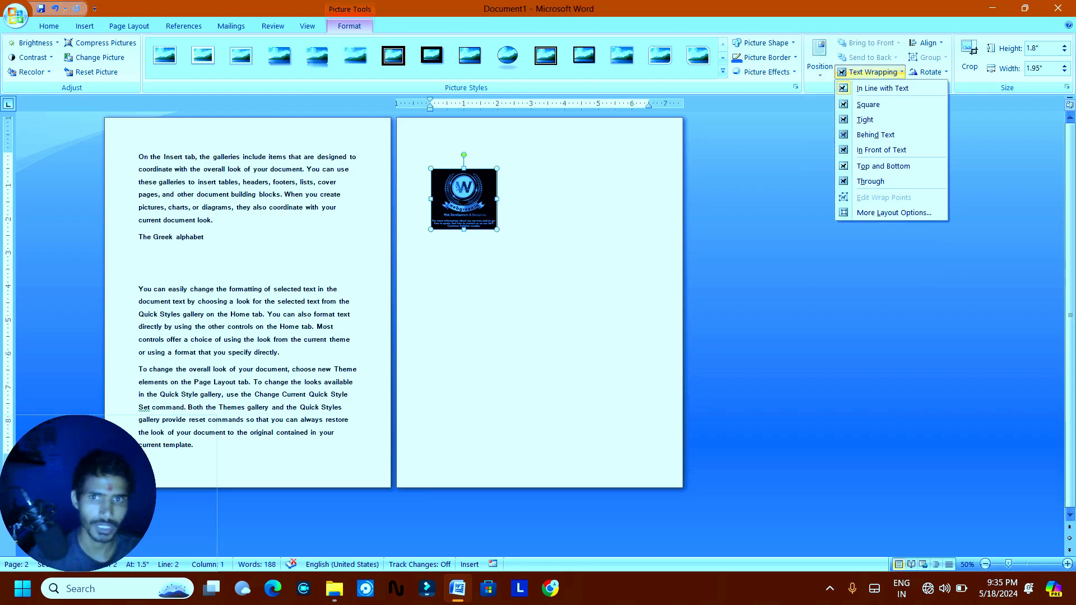
key("Escape")
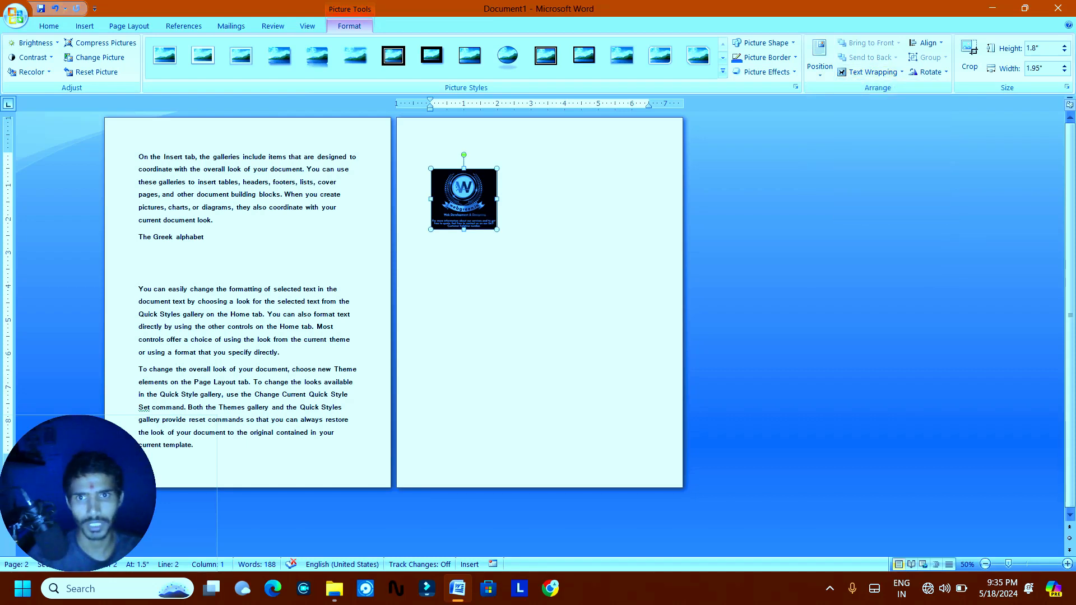
Move the picture into the first paragraph on page 1 and set its text wrapping to In Front of Text.
left_click_drag(464, 200, 243, 183)
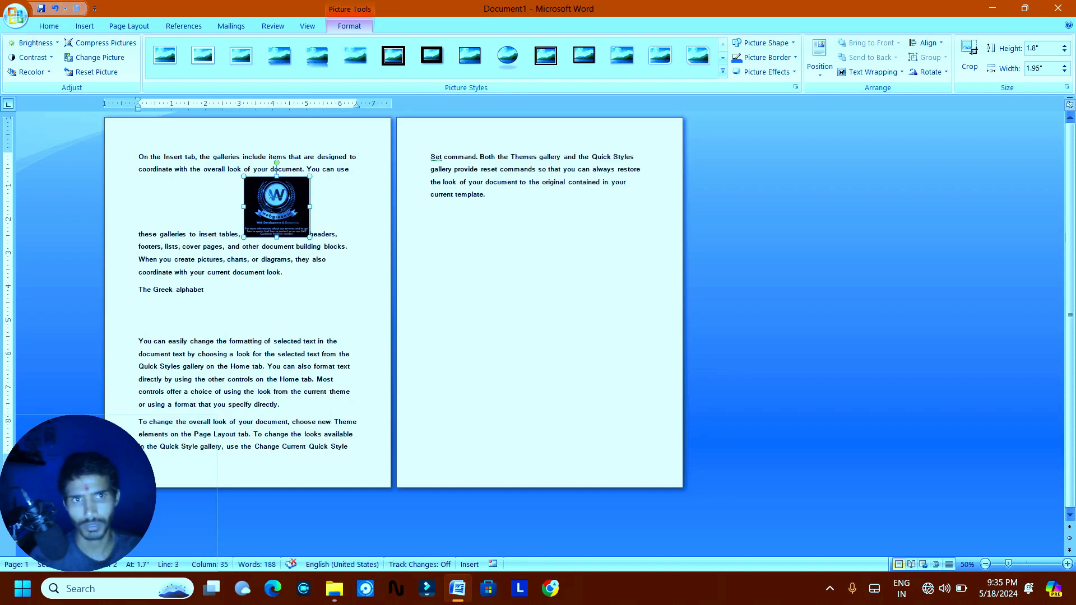
left_click_drag(277, 207, 319, 248)
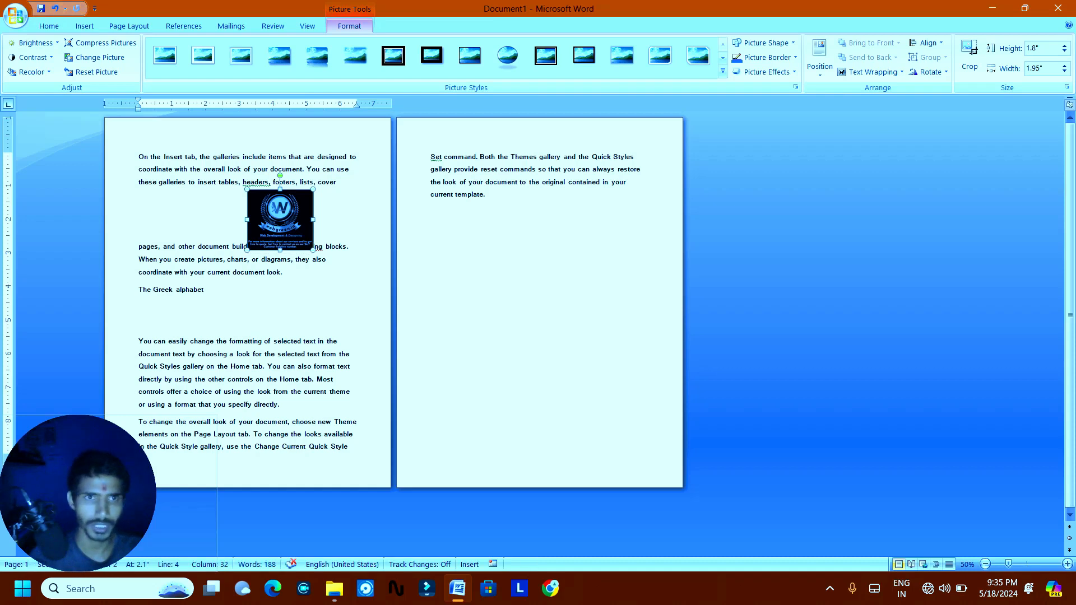
left_click(869, 71)
left_click(881, 149)
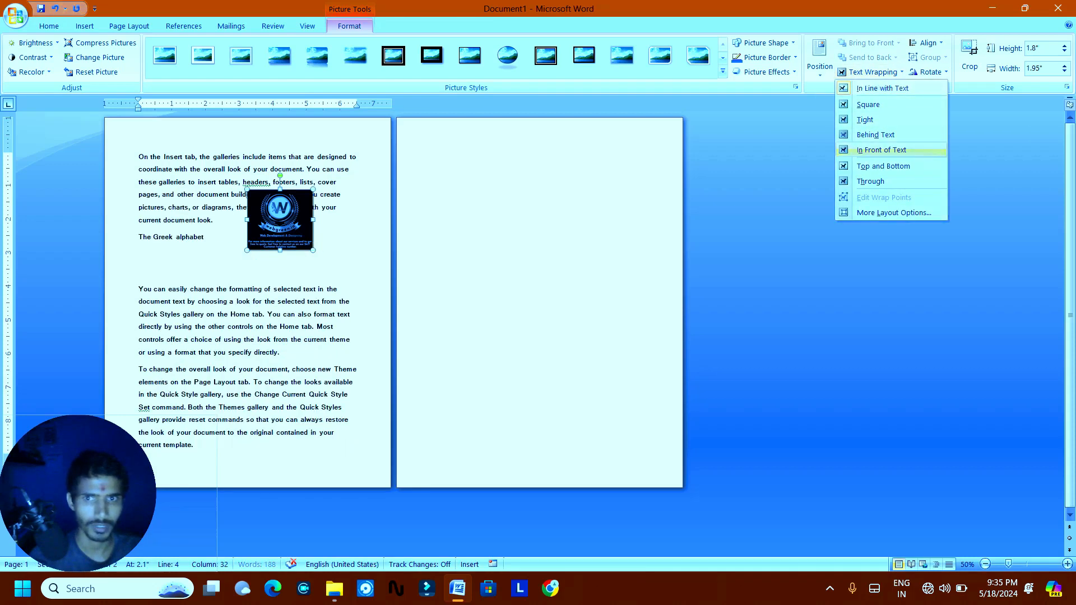
left_click_drag(279, 219, 302, 193)
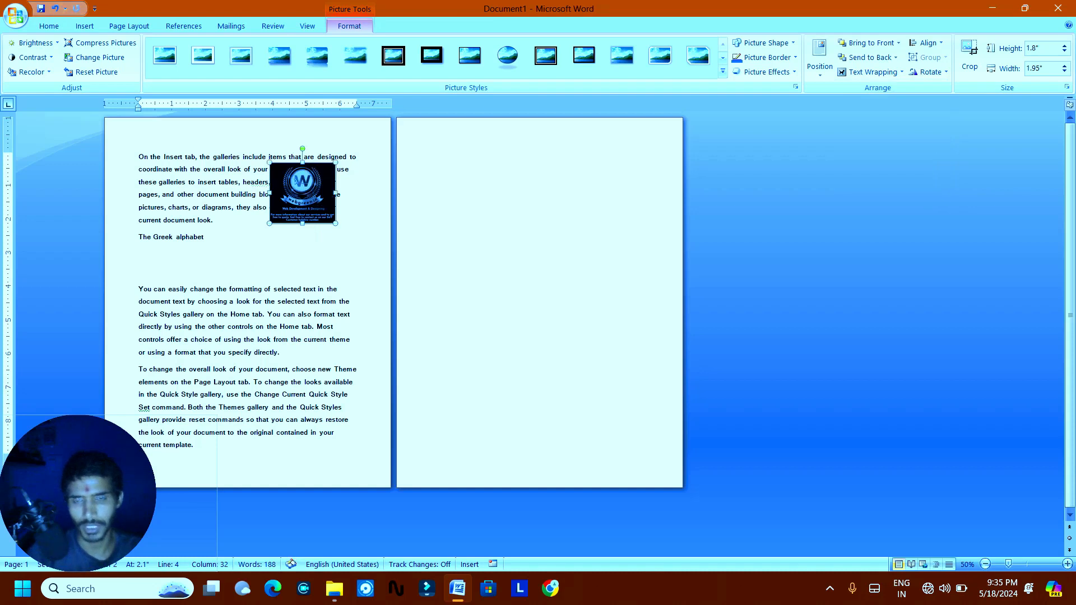
Try the Bring to Front and Send to Back ordering on the picture, moving it to the middle of the first paragraph.
left_click(870, 72)
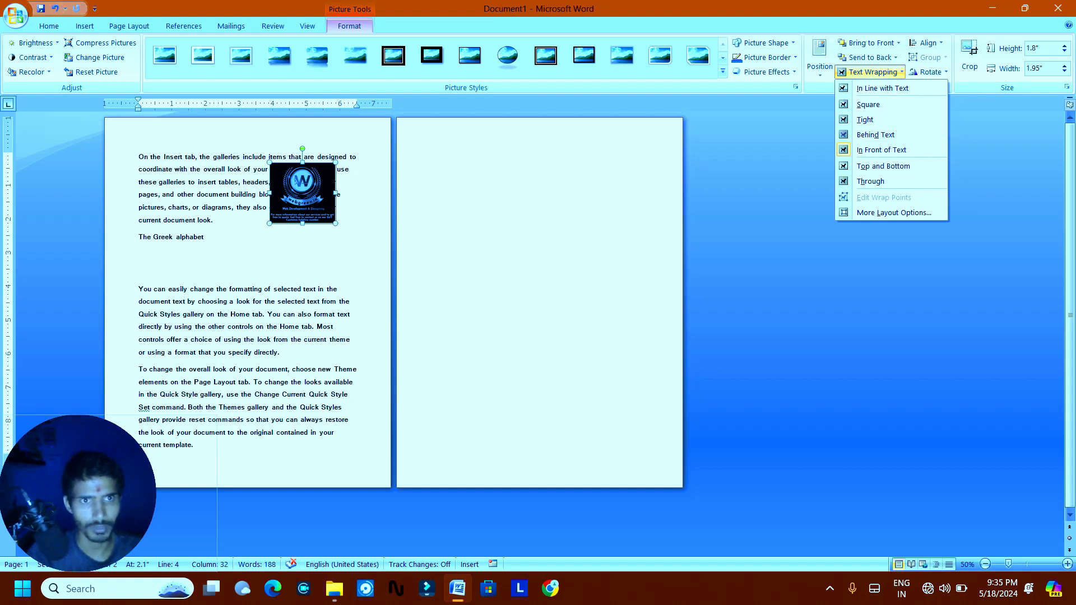
left_click(870, 43)
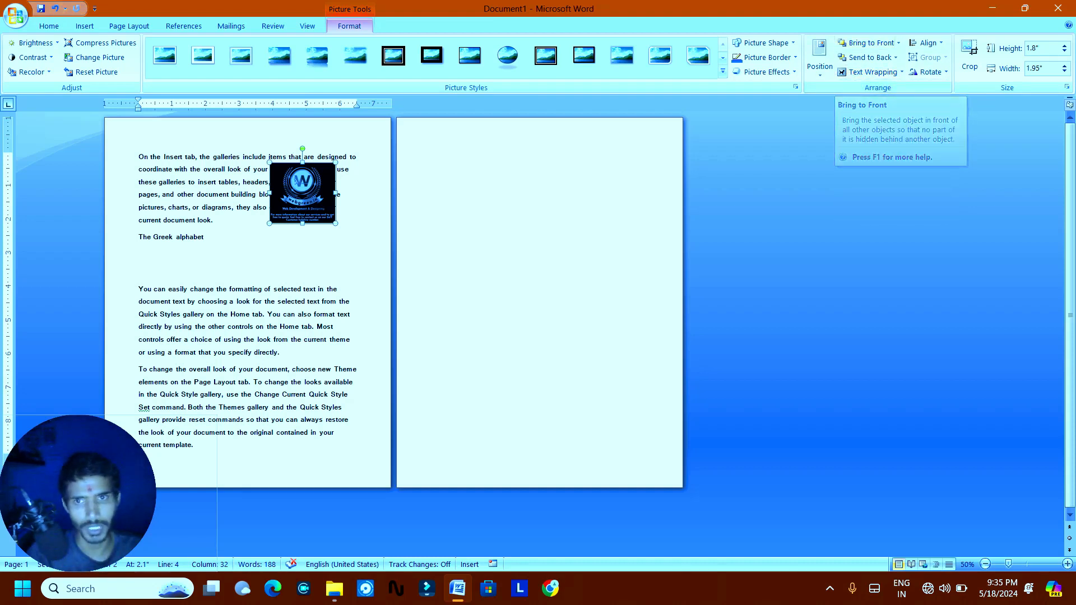
left_click_drag(302, 194, 254, 194)
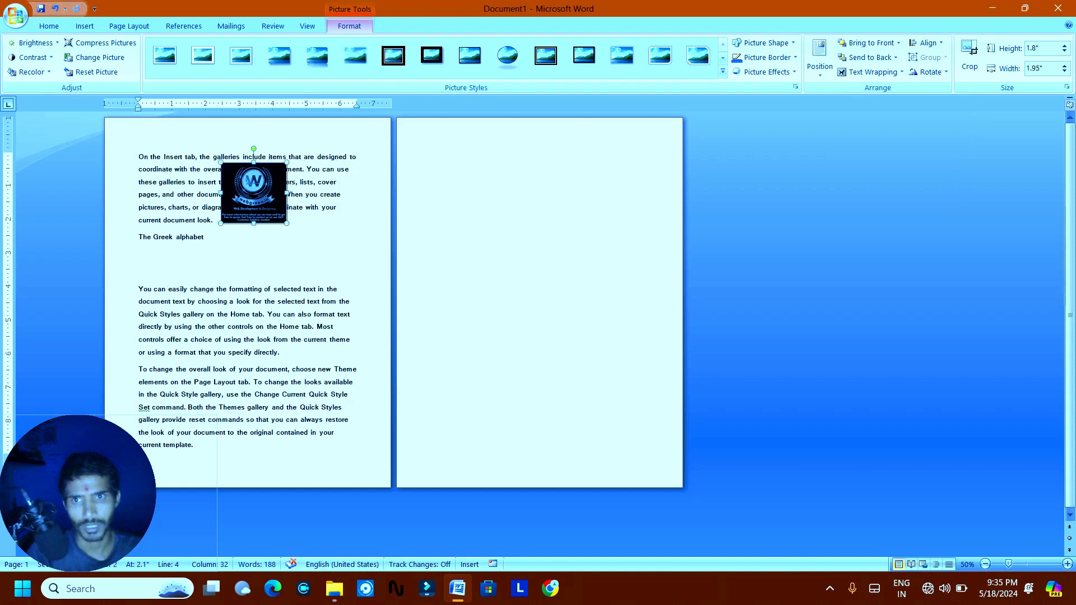
left_click(867, 57)
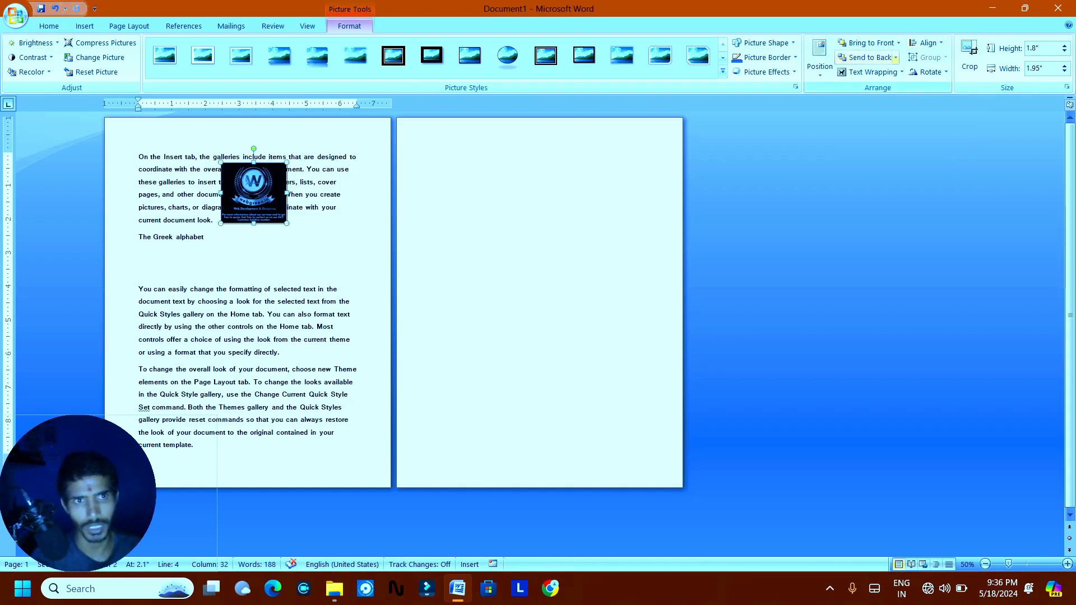
left_click(896, 58)
left_click(880, 74)
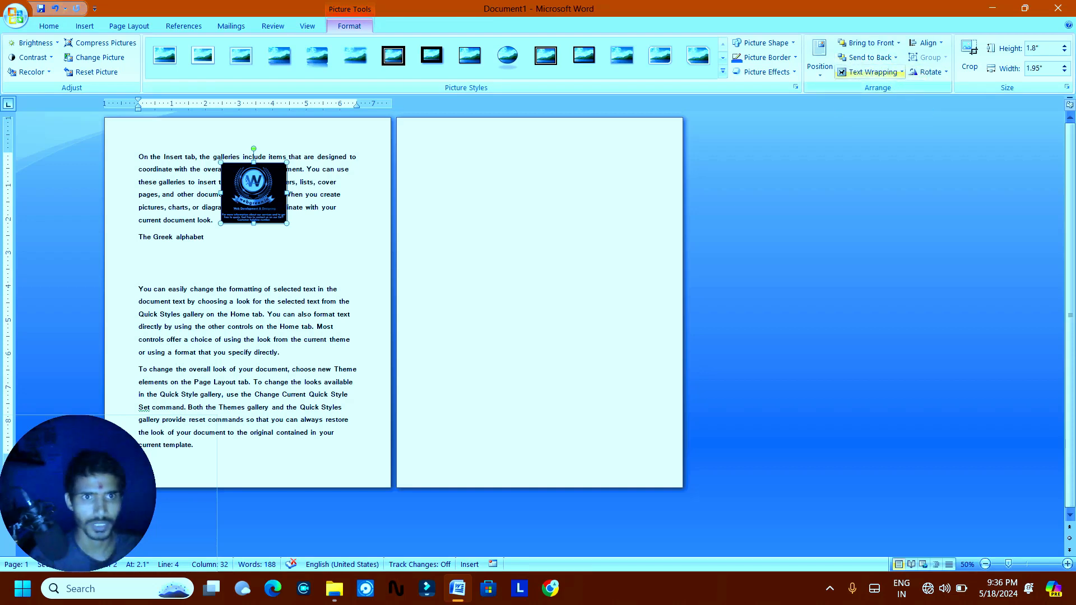
Set the picture's text wrapping to Through and move it to the right end of the first paragraph.
left_click(869, 72)
left_click(871, 181)
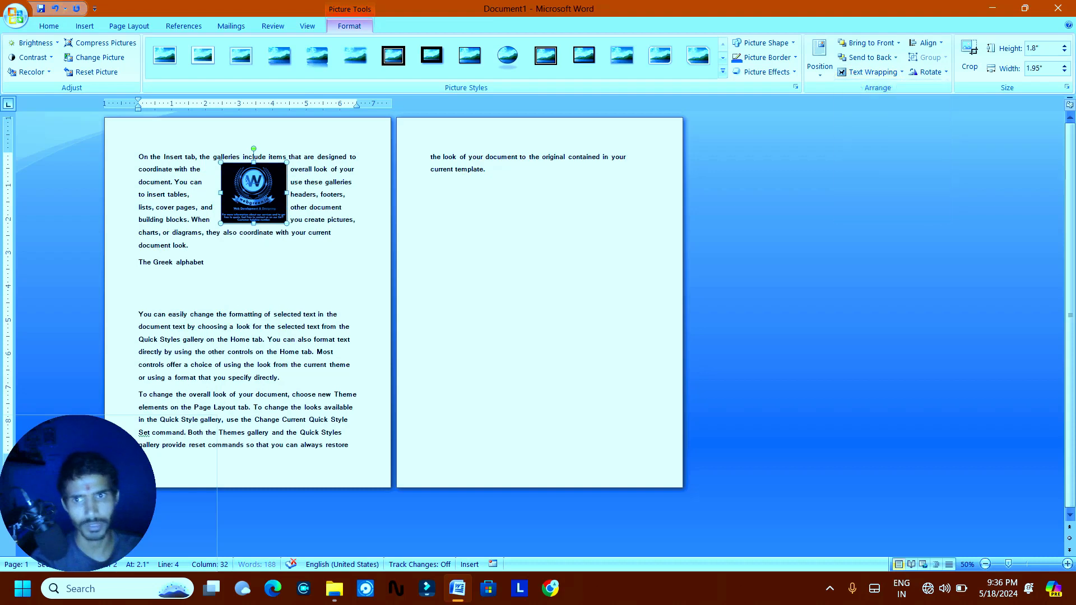
left_click_drag(254, 193, 336, 193)
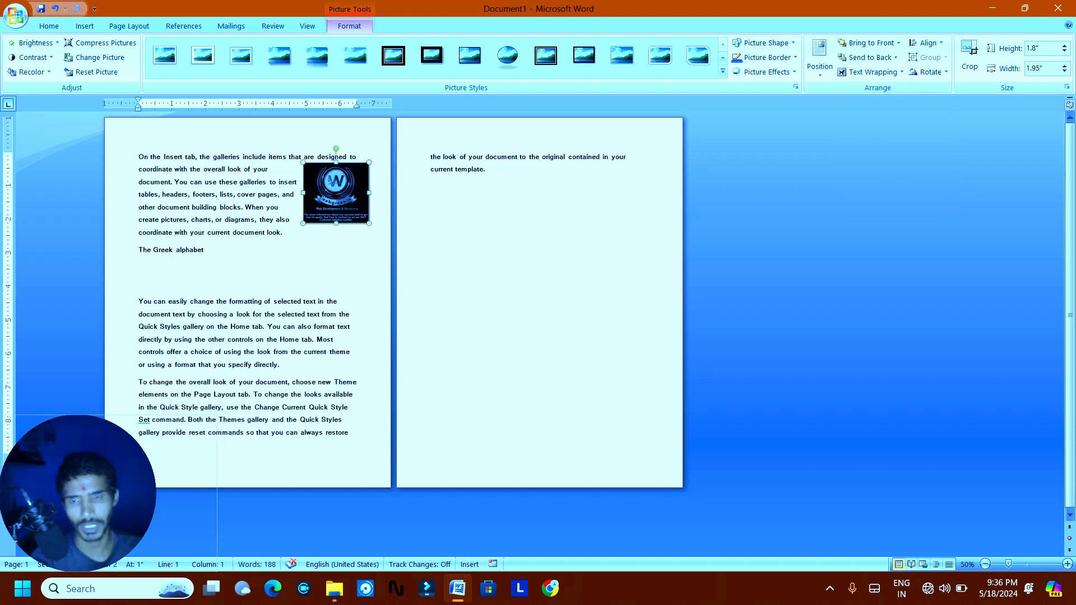
Justify the text from the start of the first paragraph through "The Greek alphabet".
left_click(205, 251)
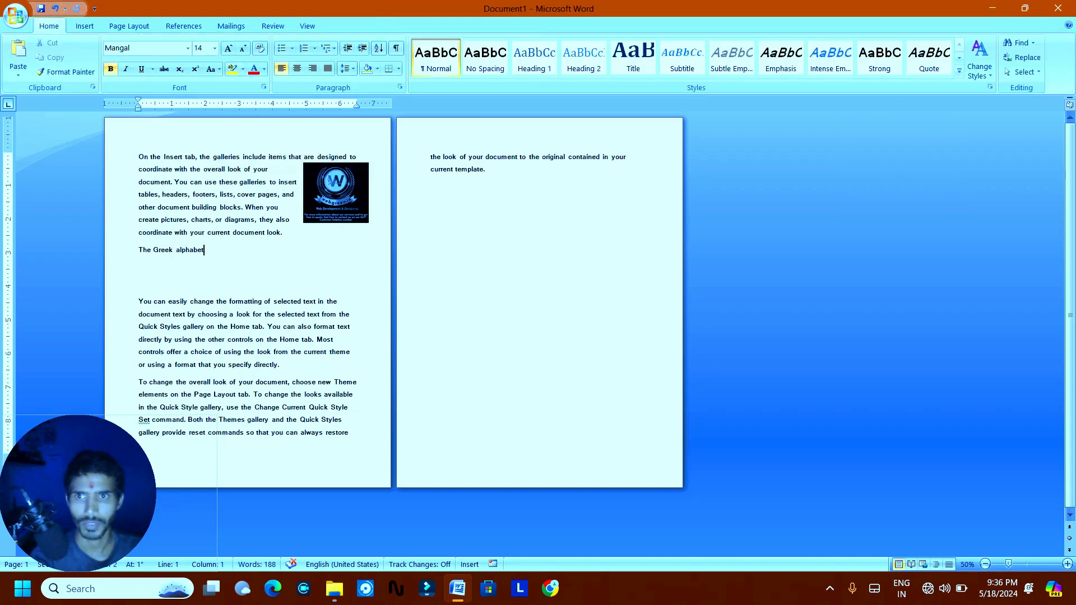
left_click_drag(205, 251, 139, 157)
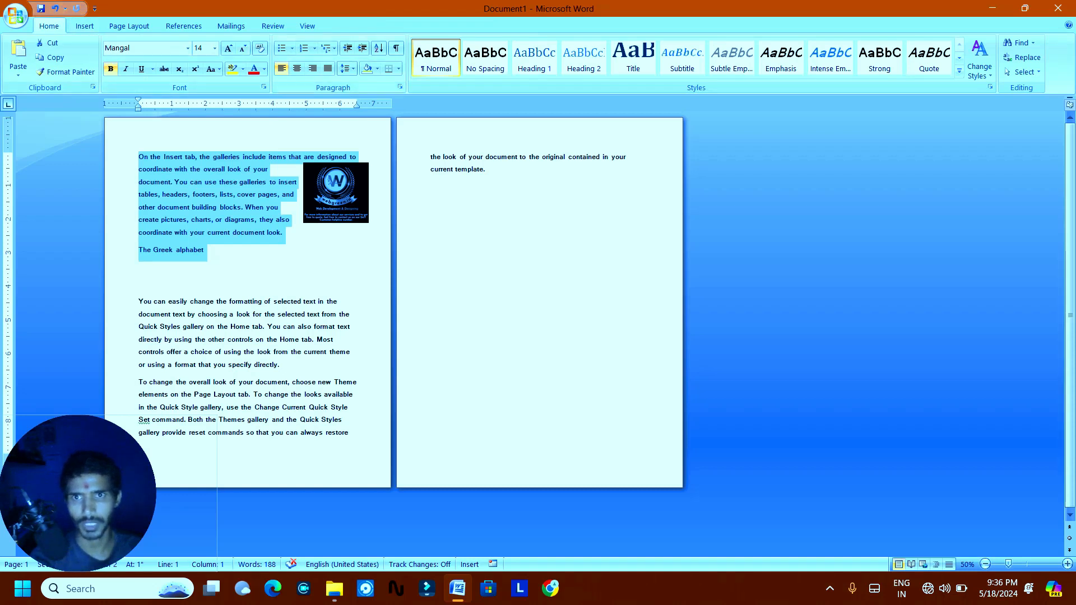
left_click(328, 68)
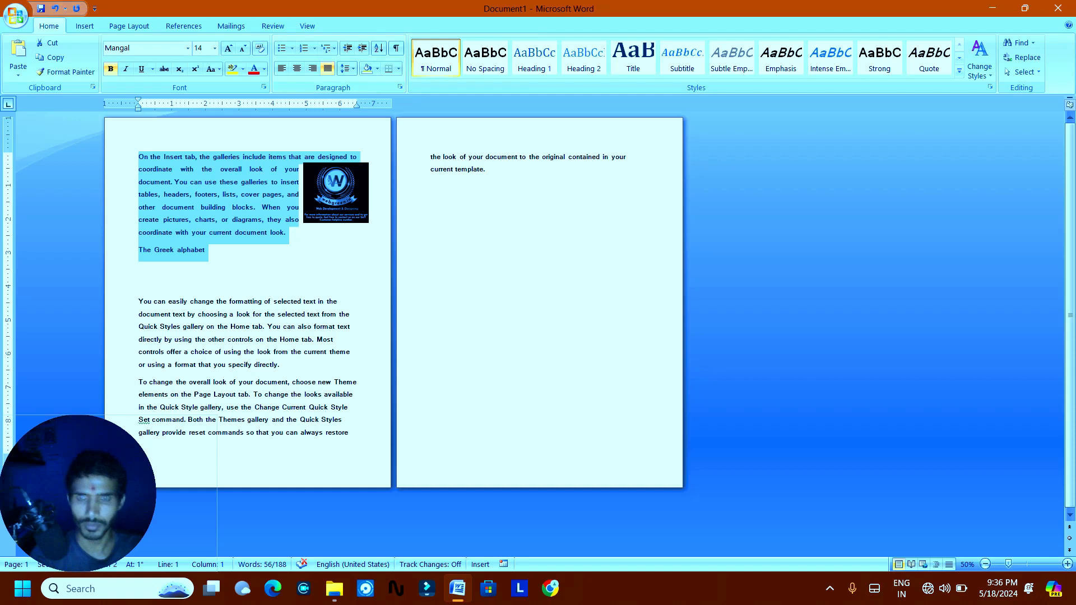
Look at the picture's alignment options, rotation options and Crop tool, leaving each one without changing the picture.
left_click(336, 192)
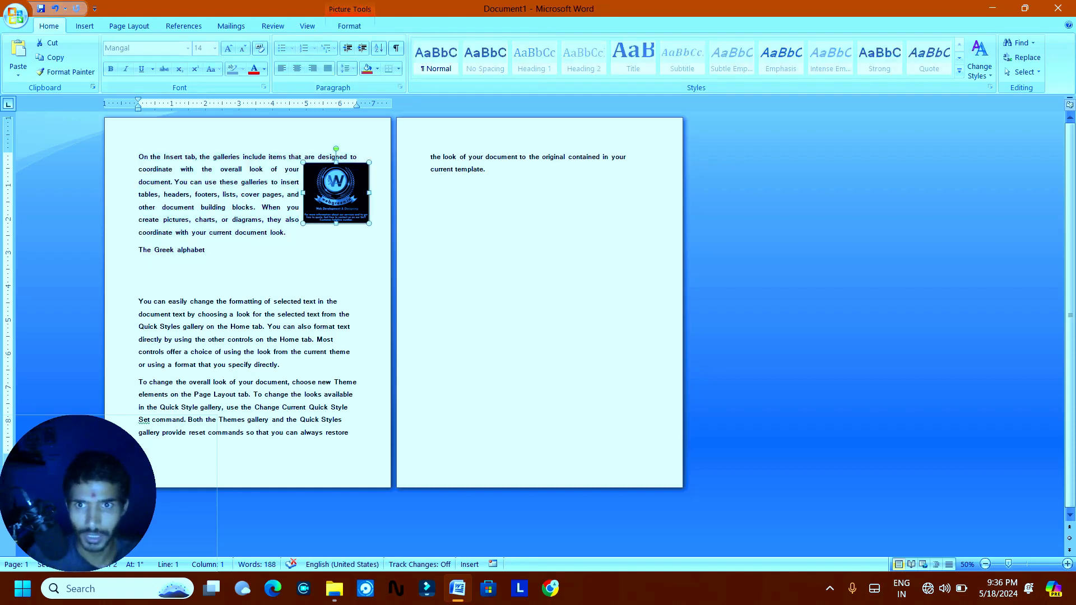
left_click(349, 26)
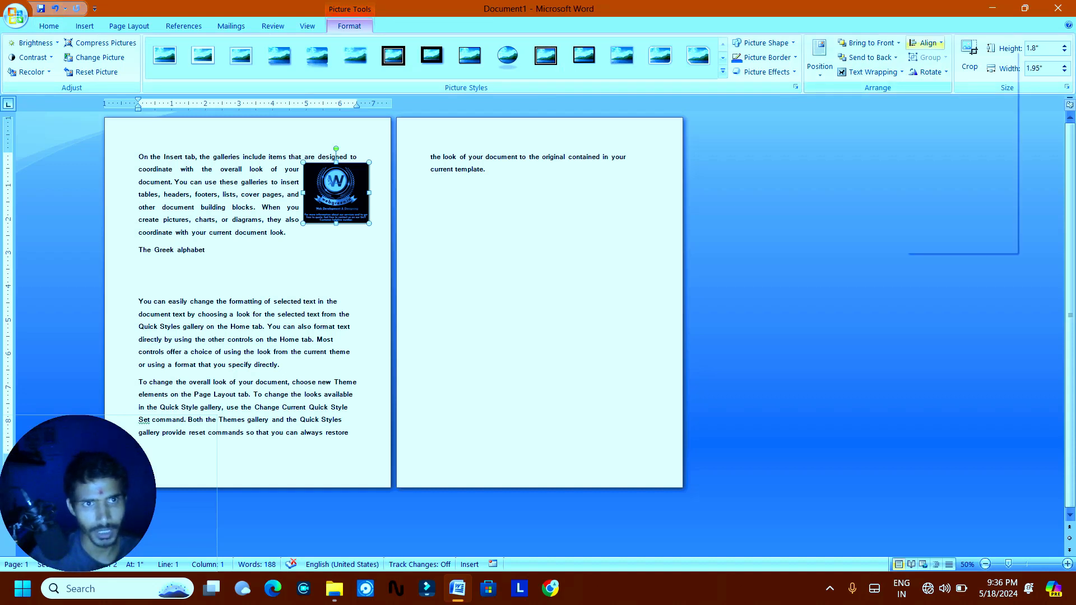
left_click(926, 42)
left_click(861, 145)
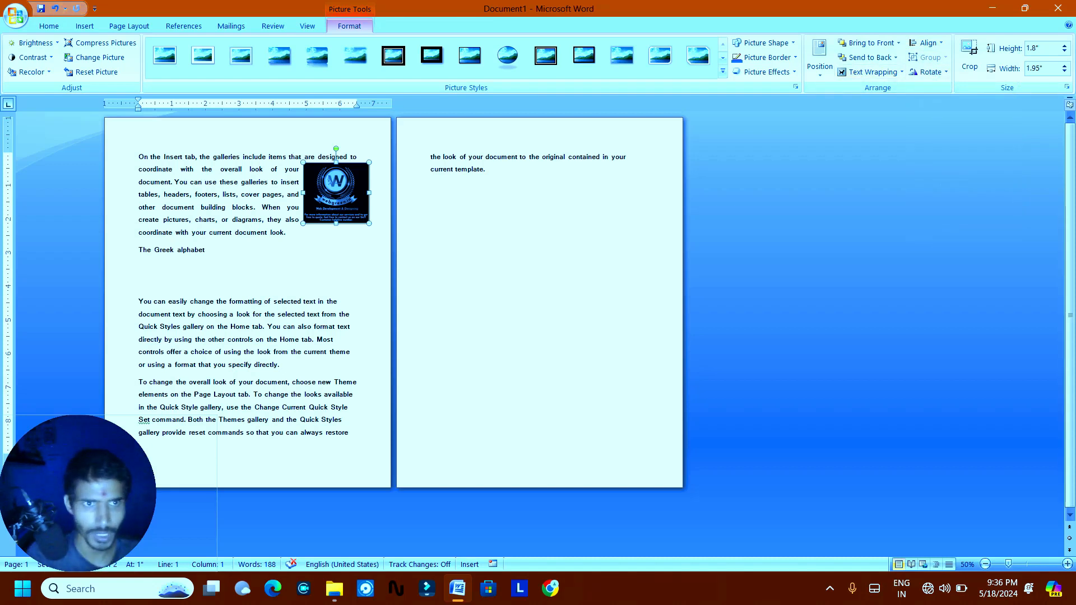
left_click(929, 71)
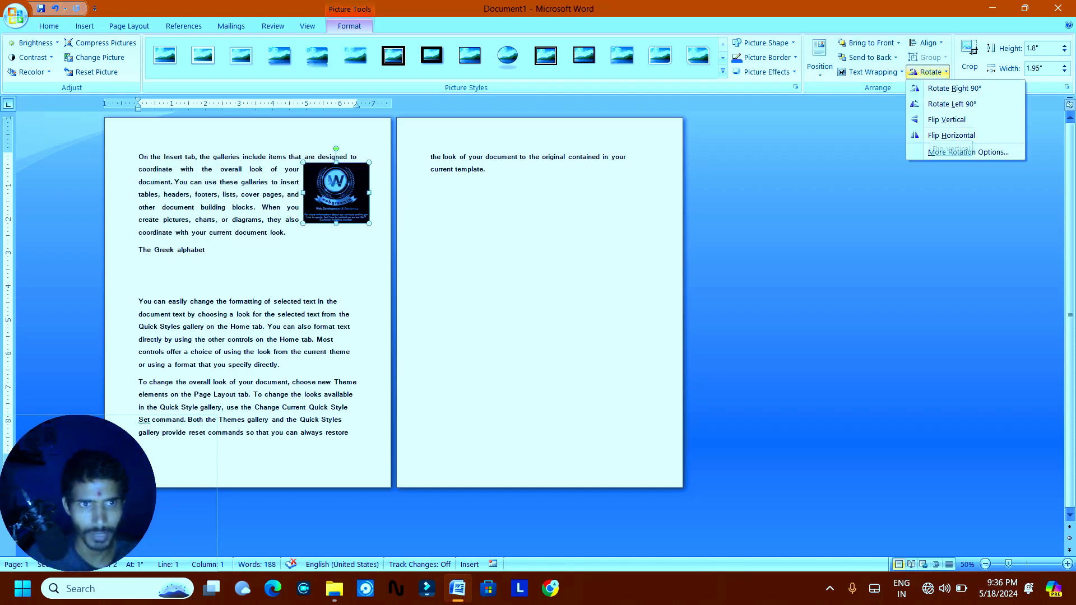
left_click(862, 152)
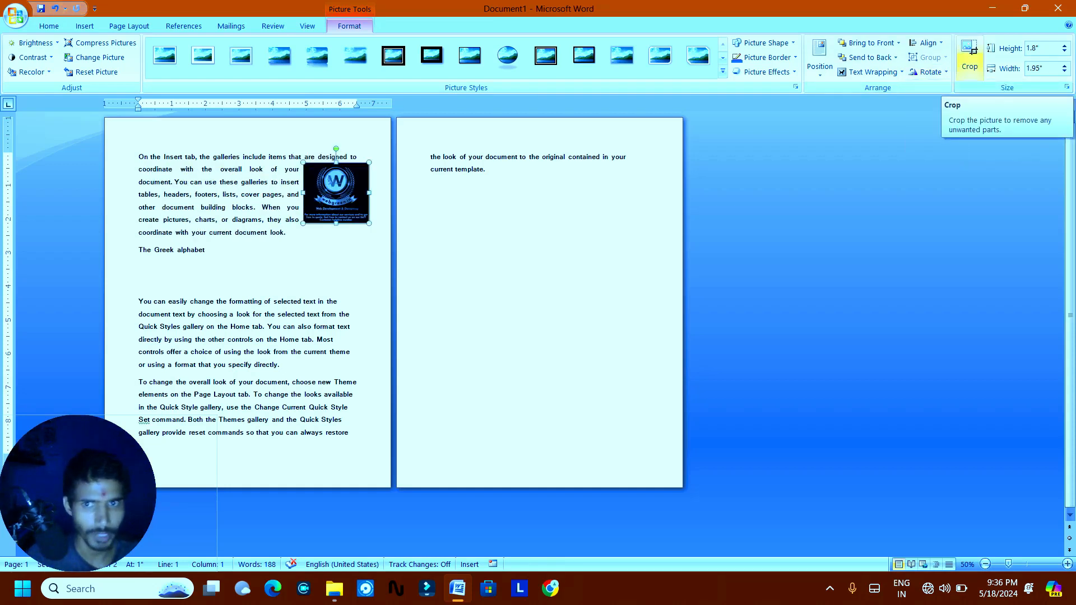
left_click(969, 59)
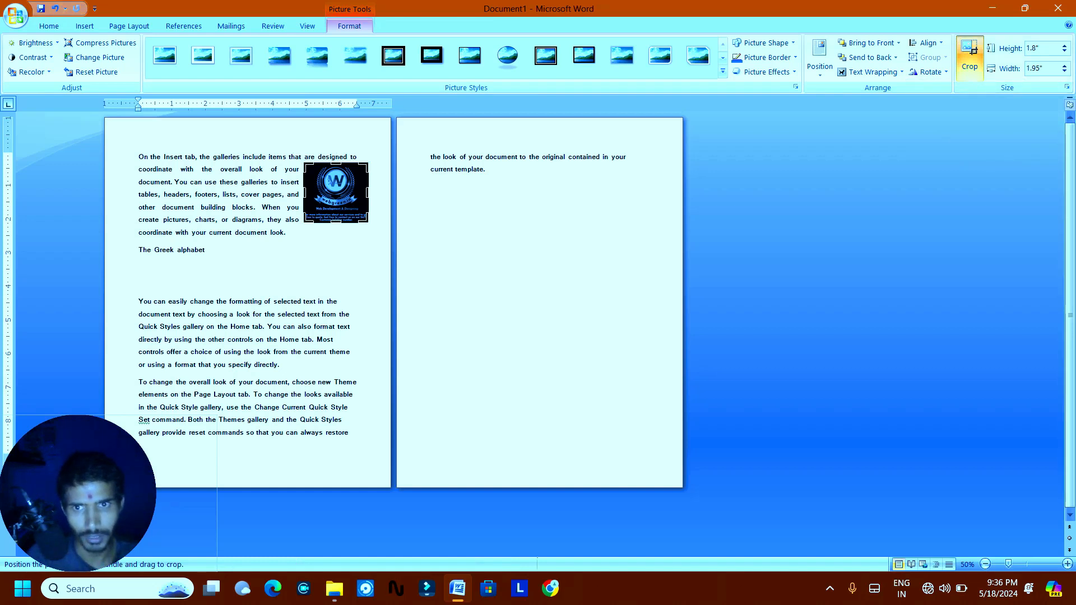
key("Escape")
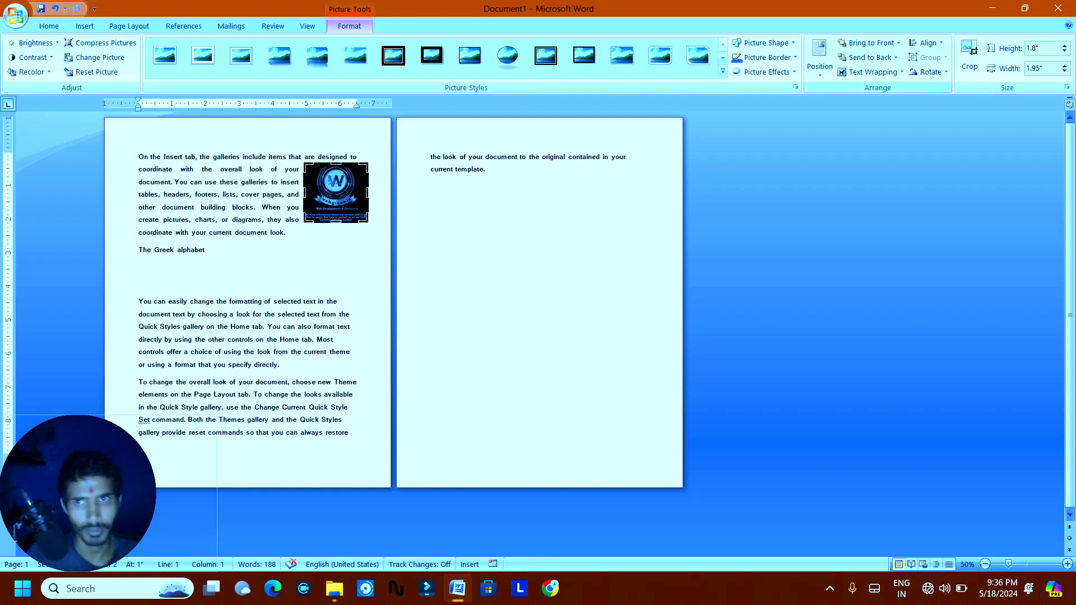
Move the picture out of the first paragraph to the upper part of page 2.
left_click(85, 26)
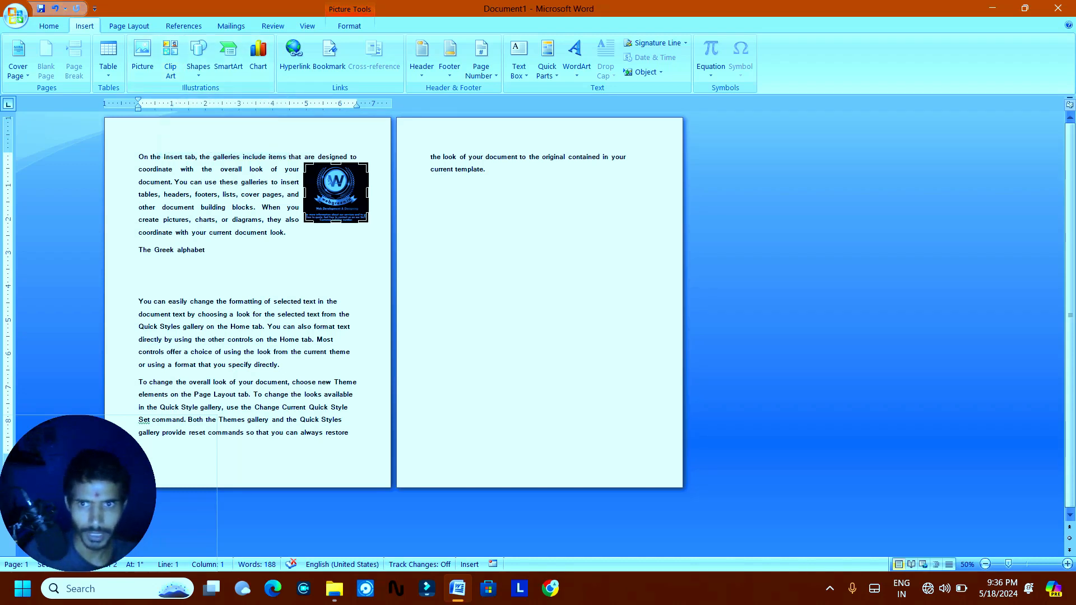
left_click(286, 233)
left_click_drag(337, 193, 476, 227)
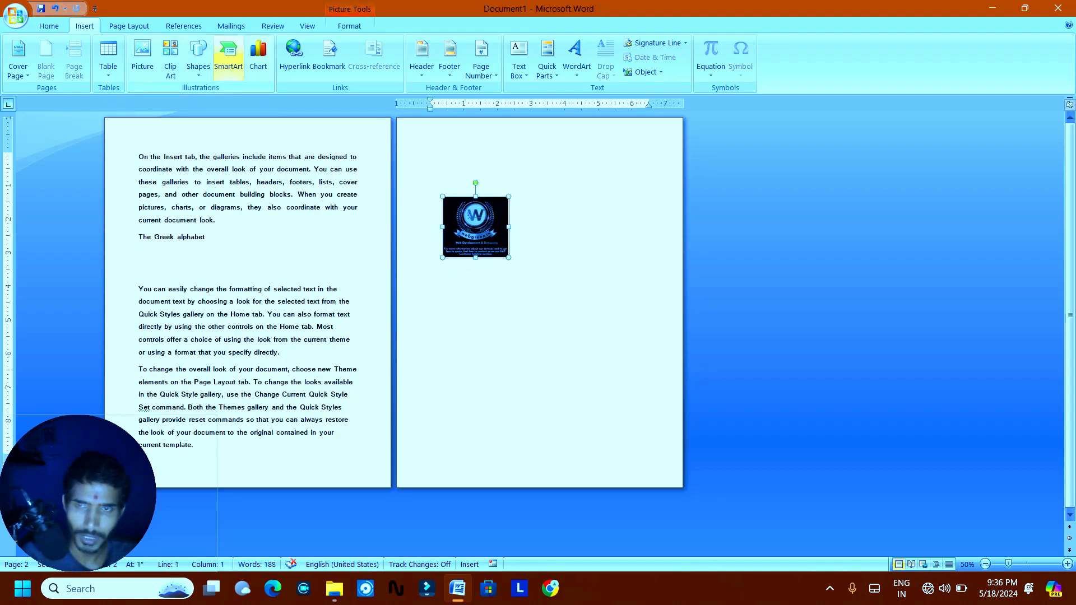
Insert a Detailed Process SmartArt graphic on page 2, then select its middle box and show the SmartArt formatting options.
left_click(228, 56)
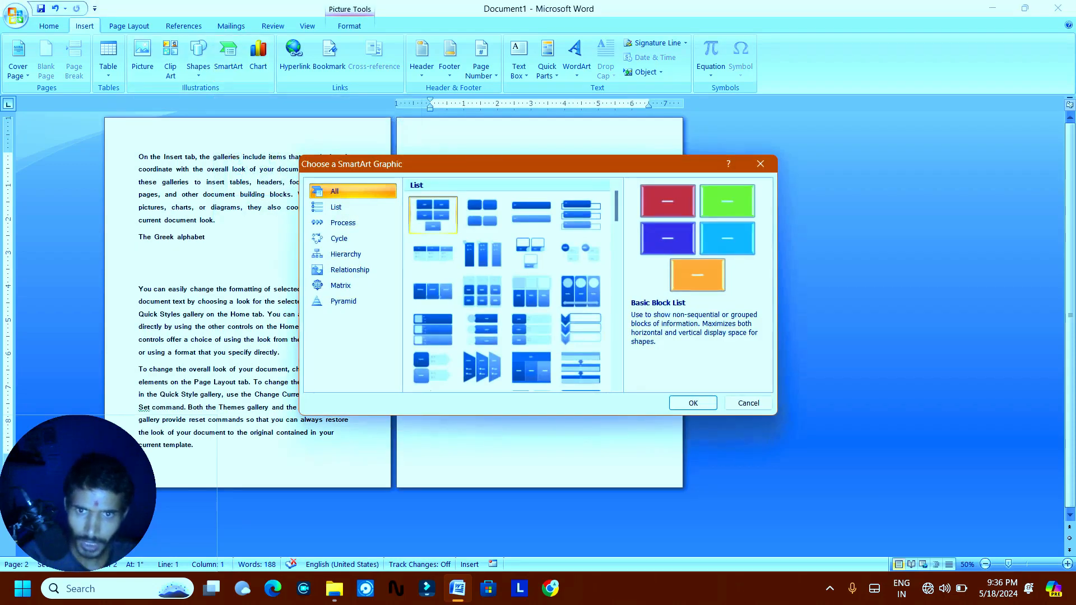
left_click(432, 291)
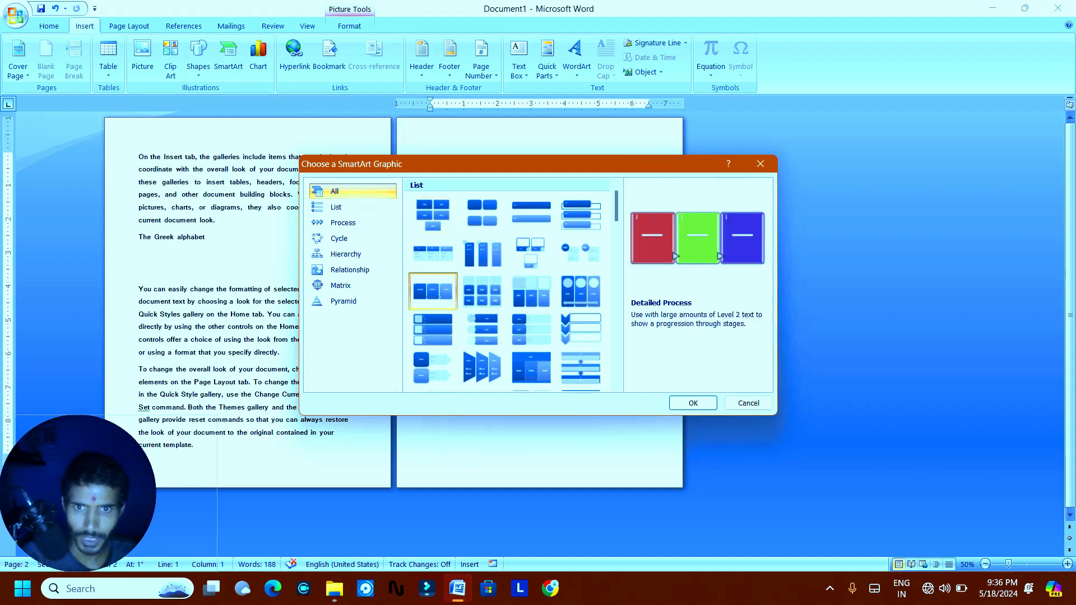
left_click(694, 403)
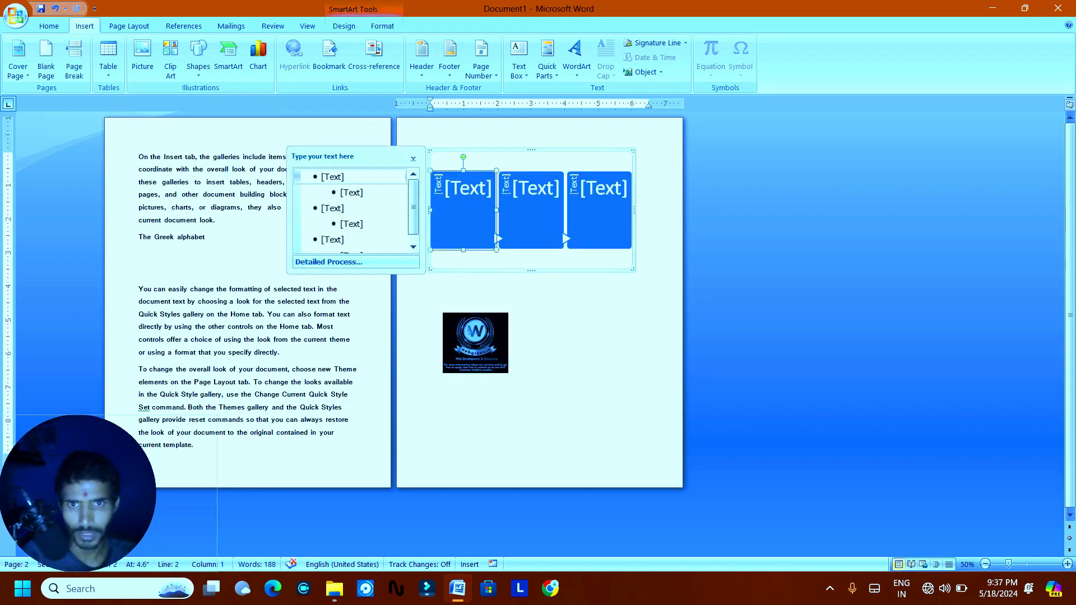
left_click(536, 193)
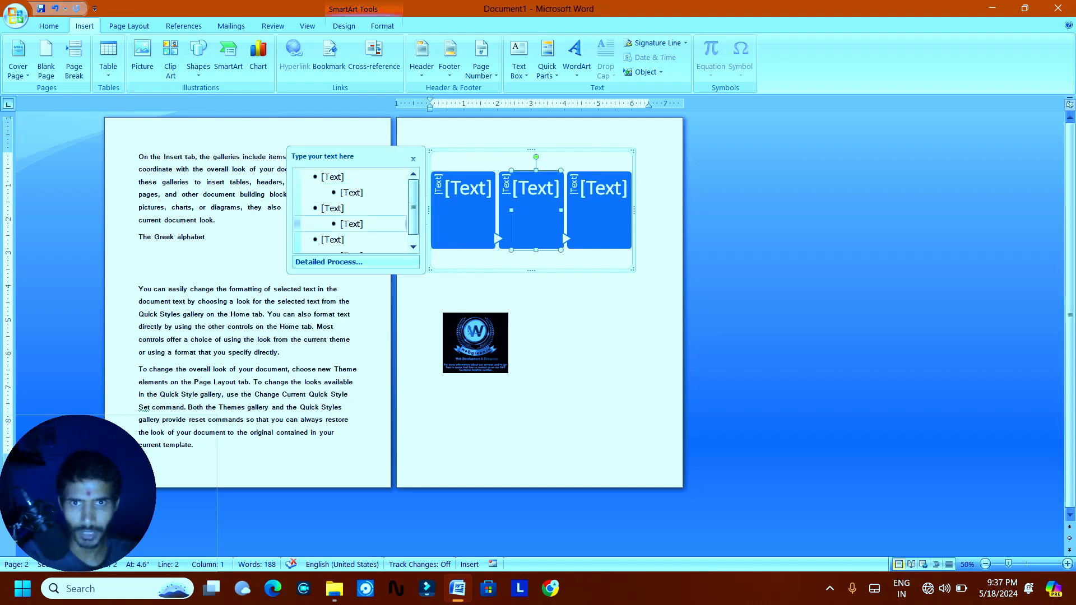
left_click(382, 26)
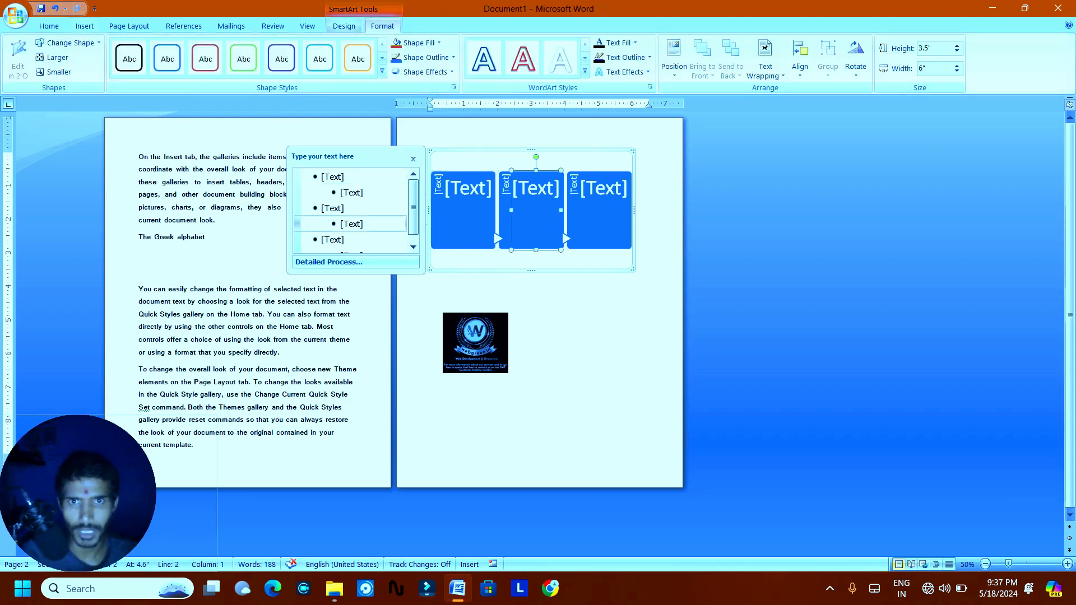
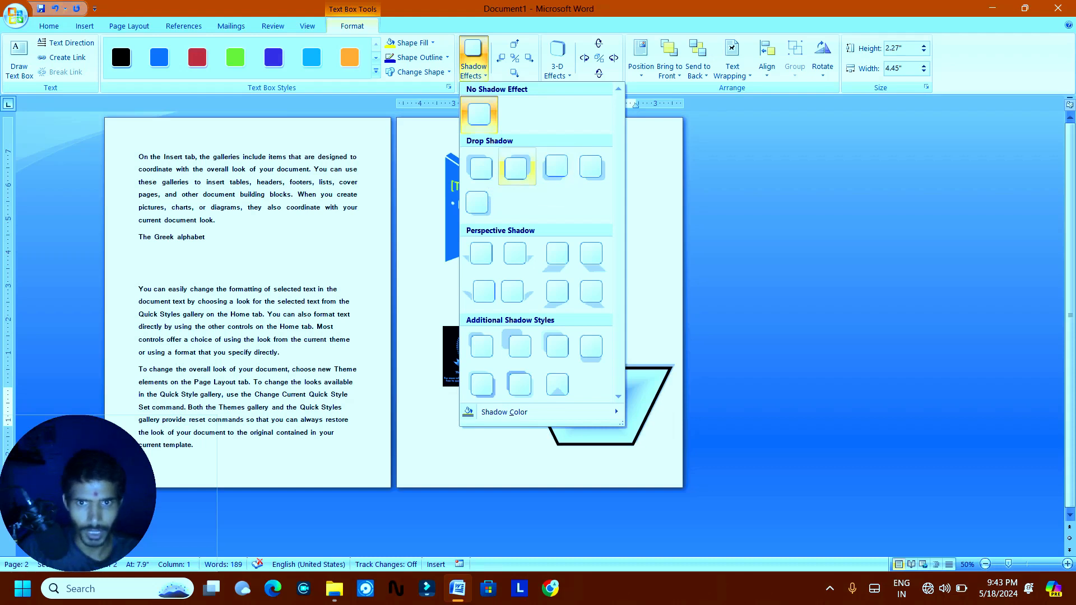
Give the trapezoid text box the second Drop Shadow style, followed by the second Rotate in Perspective 3-D effect.
left_click(516, 167)
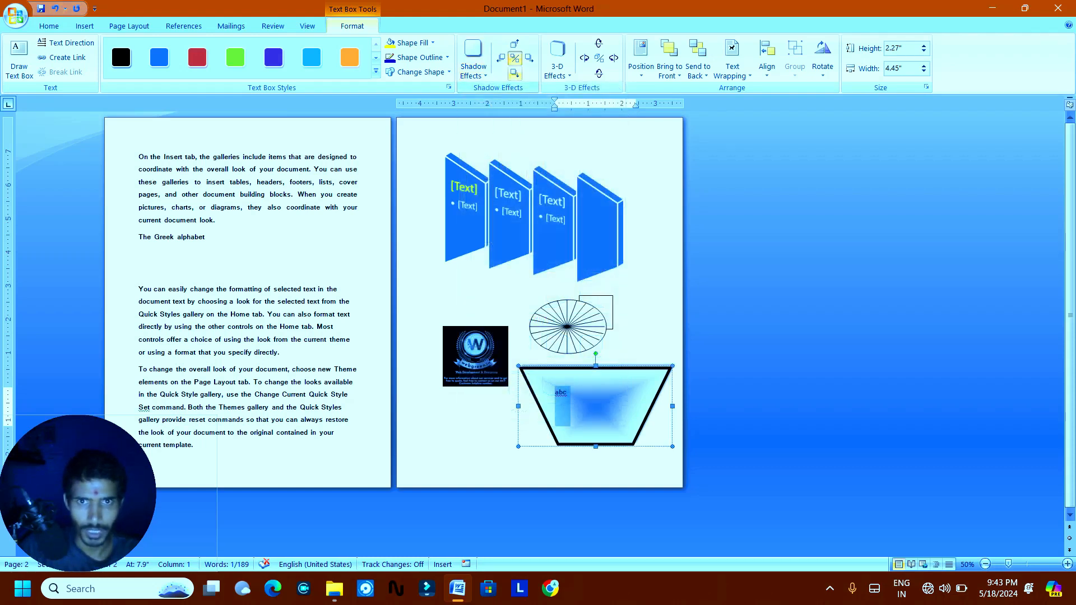
left_click(558, 61)
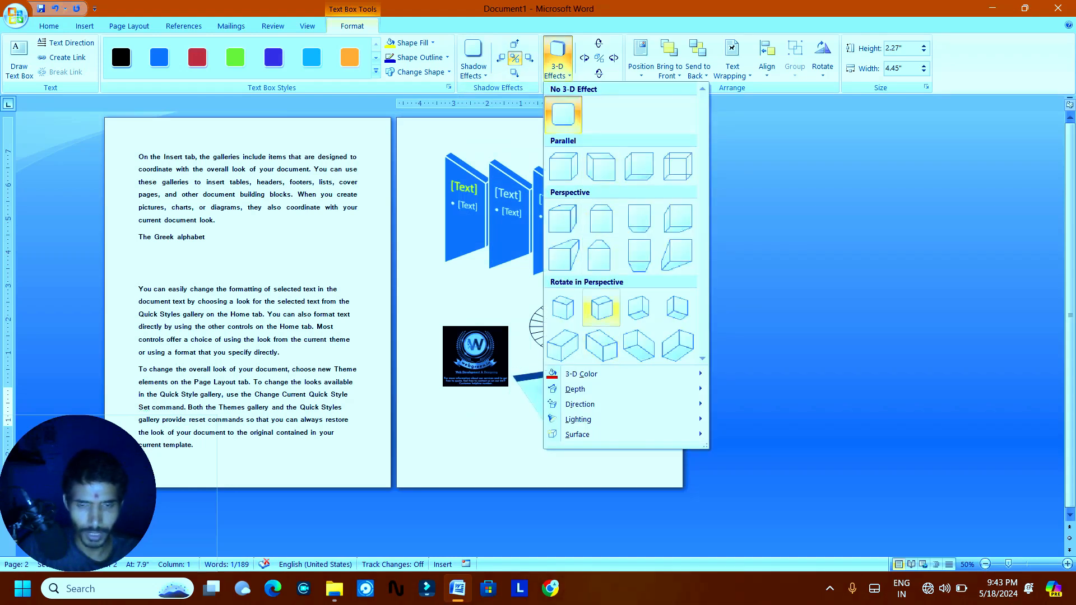
left_click(601, 307)
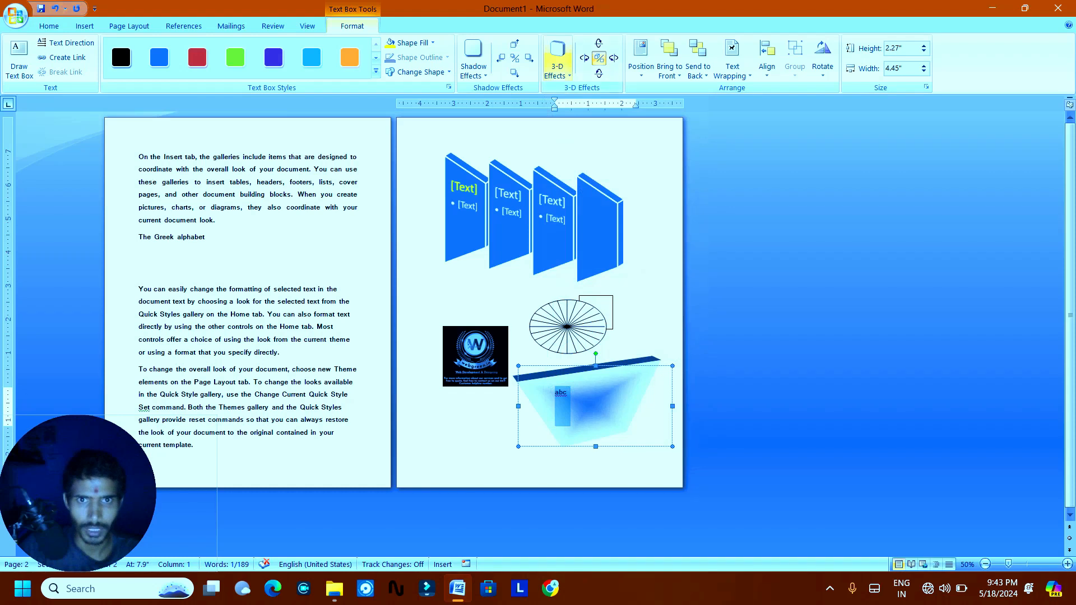
Look at the position and text wrapping options for the trapezoid text box without choosing any.
left_click(640, 62)
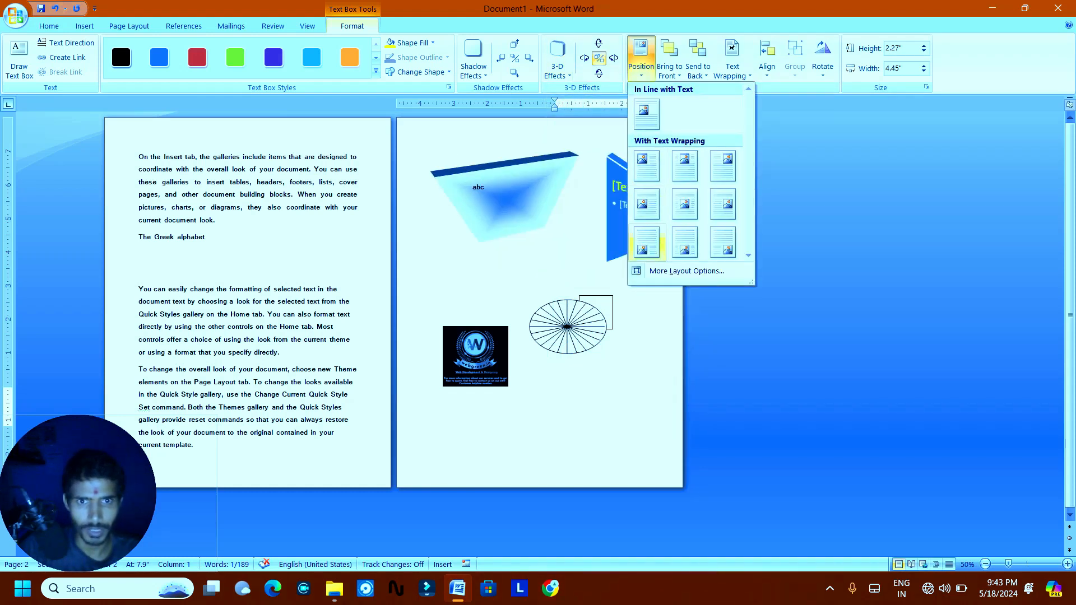
left_click(732, 66)
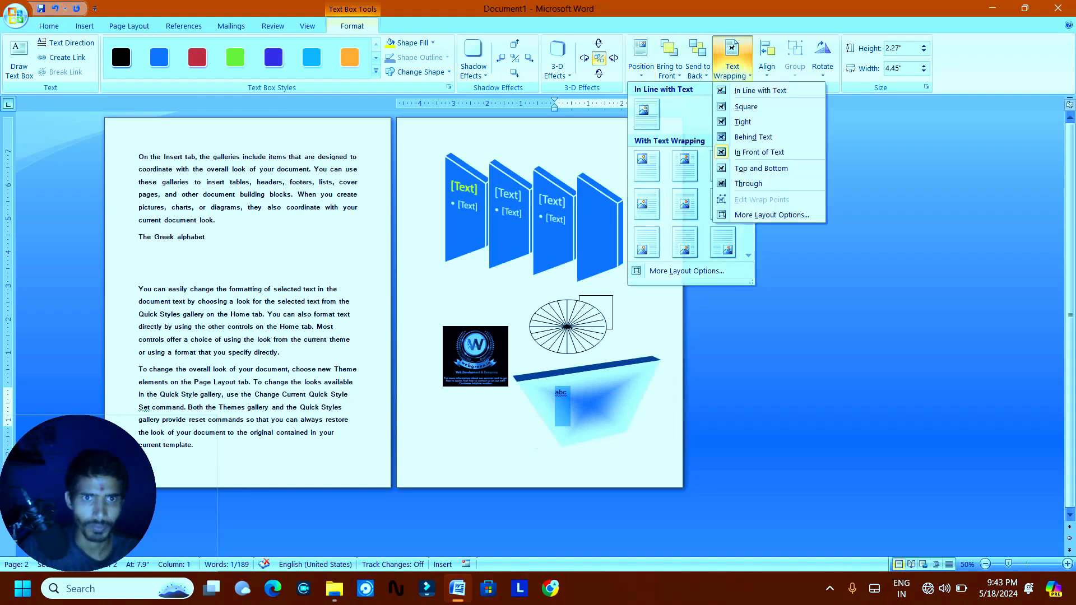
left_click(563, 406)
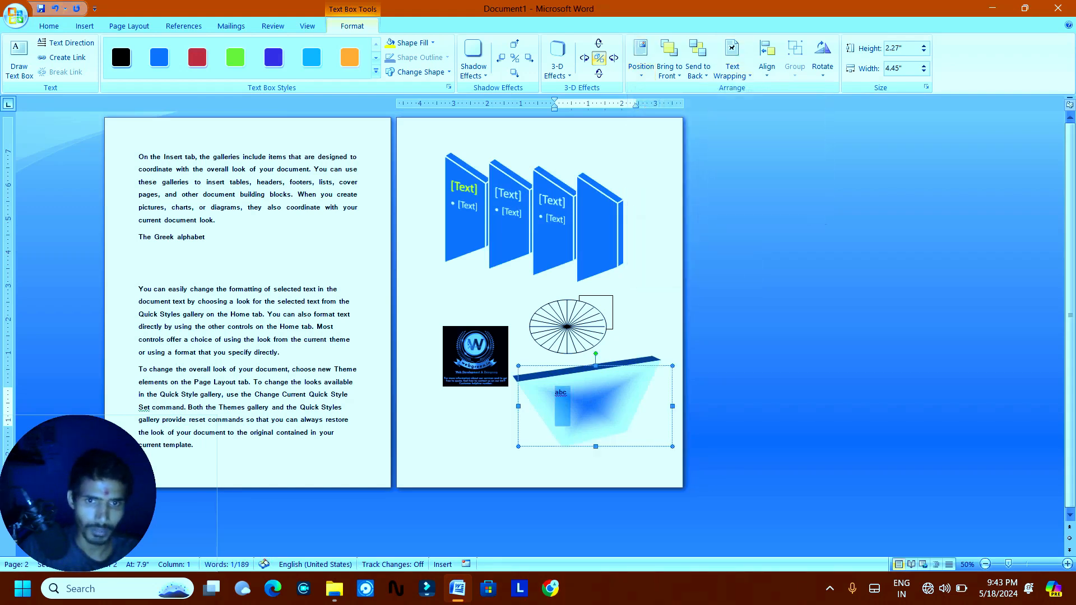
Move the text "abc" out of the trapezoid into the paragraph starting "You can easily", right after the word "format".
left_click_drag(563, 406, 337, 315)
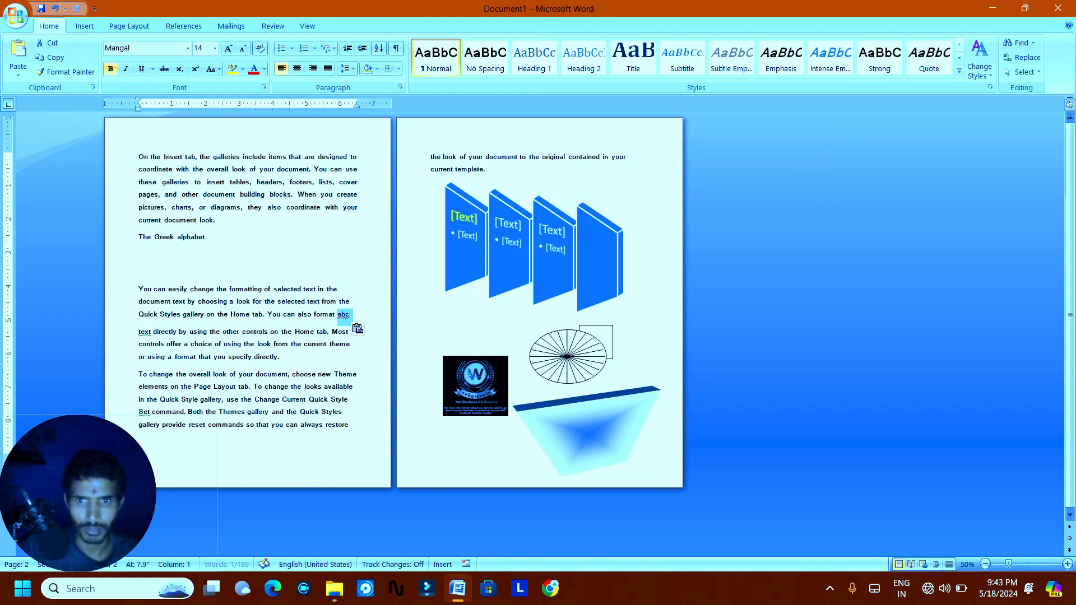
left_click(555, 421)
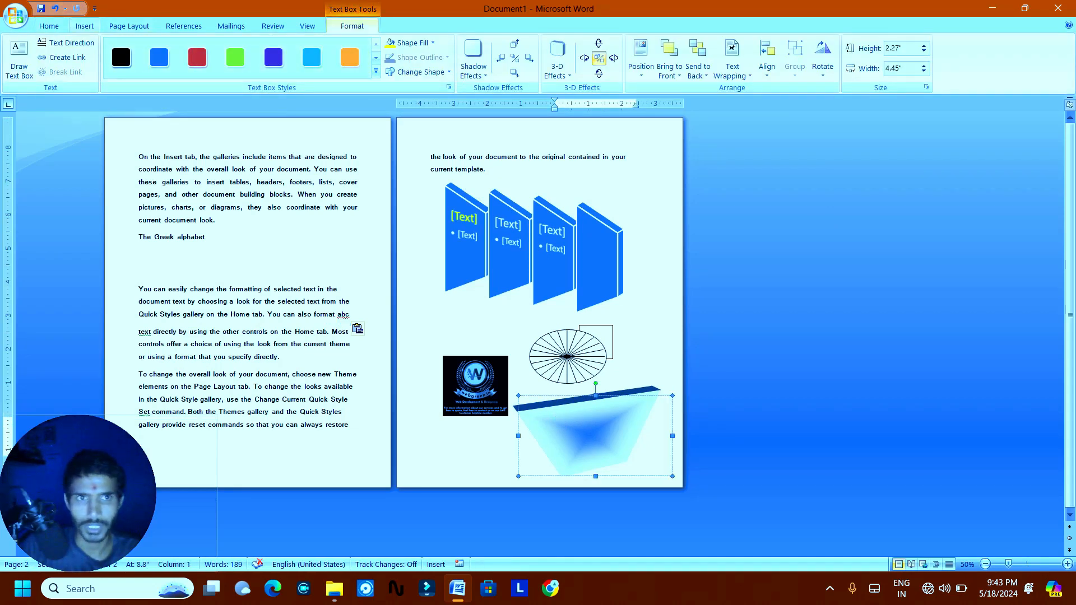
Search the clip art for "computer".
left_click(85, 26)
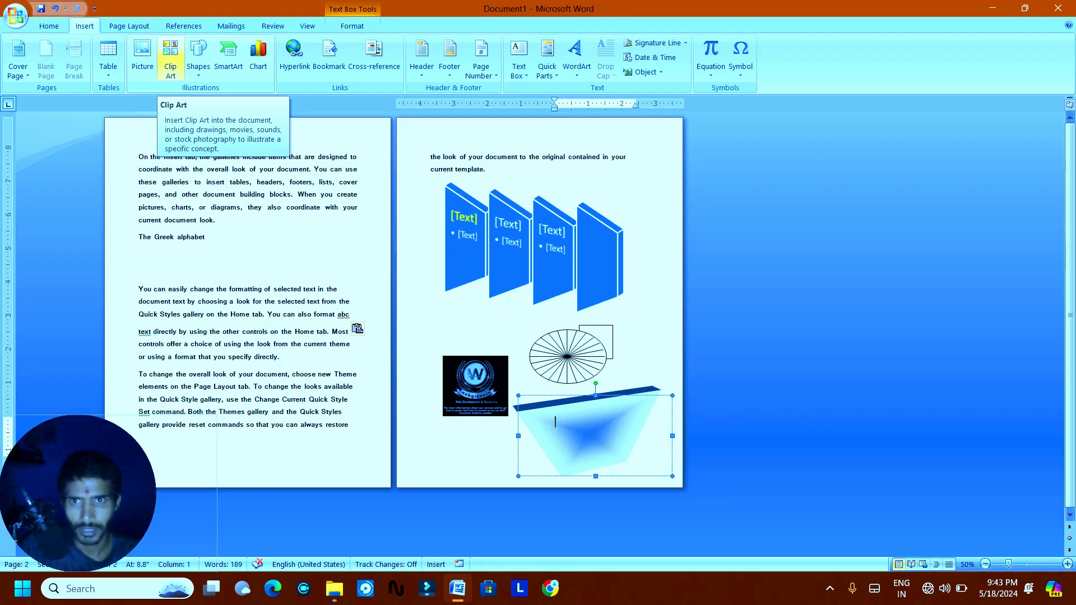
left_click(170, 59)
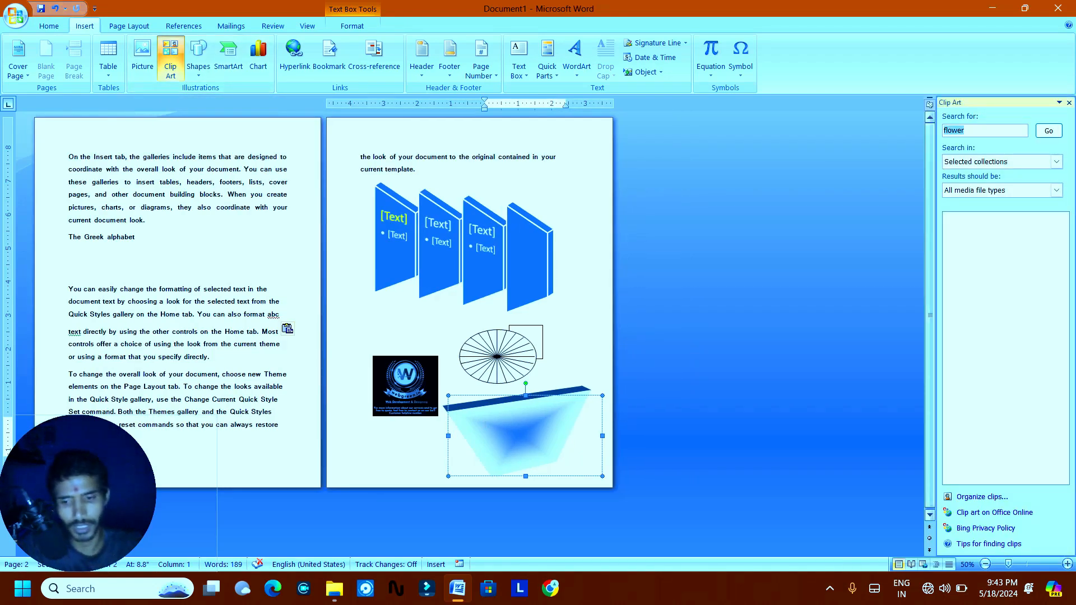
type("compu")
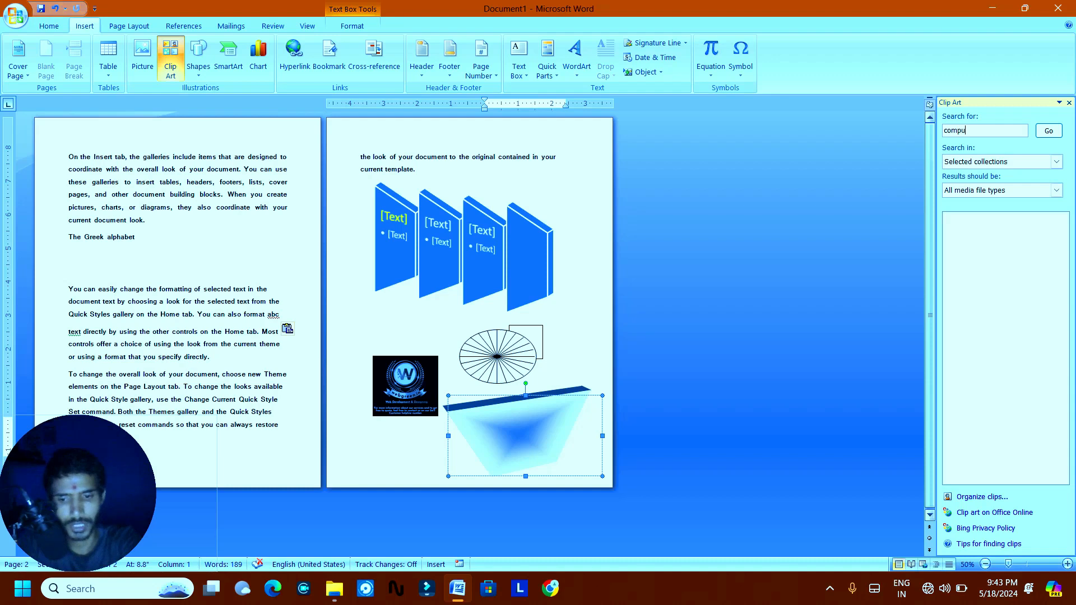
type("terr")
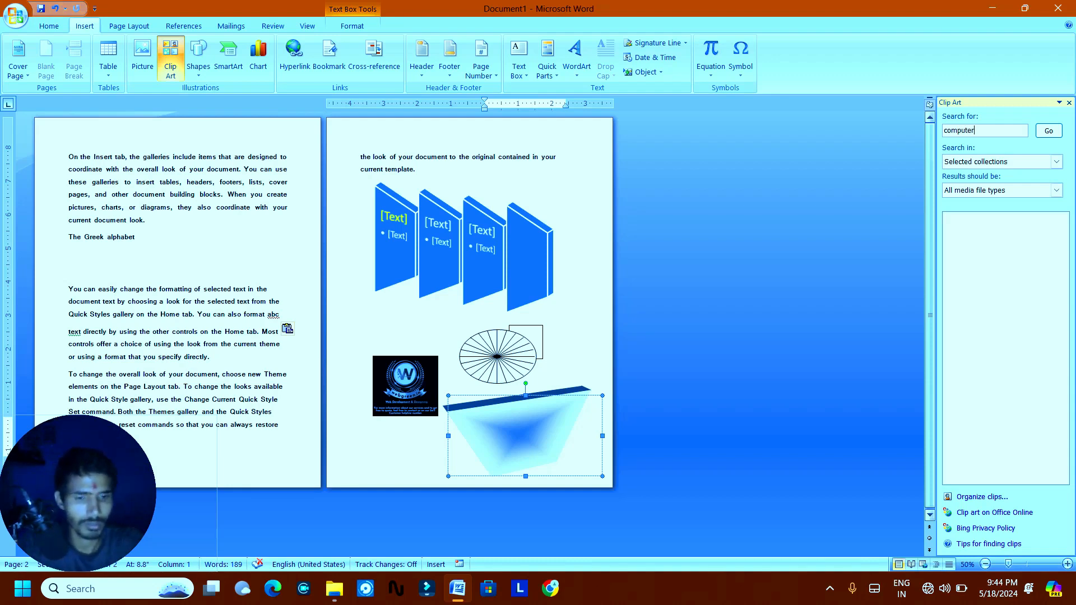
key("BackSpace")
type("er")
key("Return")
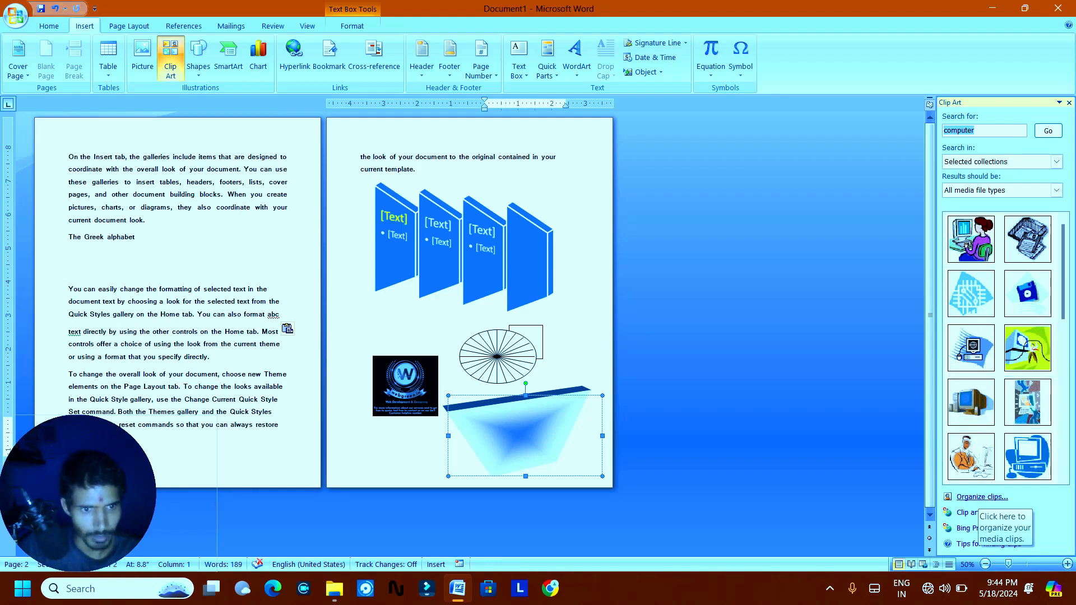
Browse the Office Collections in the Clip Organizer, then close the organizer and the clip art search without inserting anything.
left_click(982, 497)
left_click(410, 257)
left_click(398, 269)
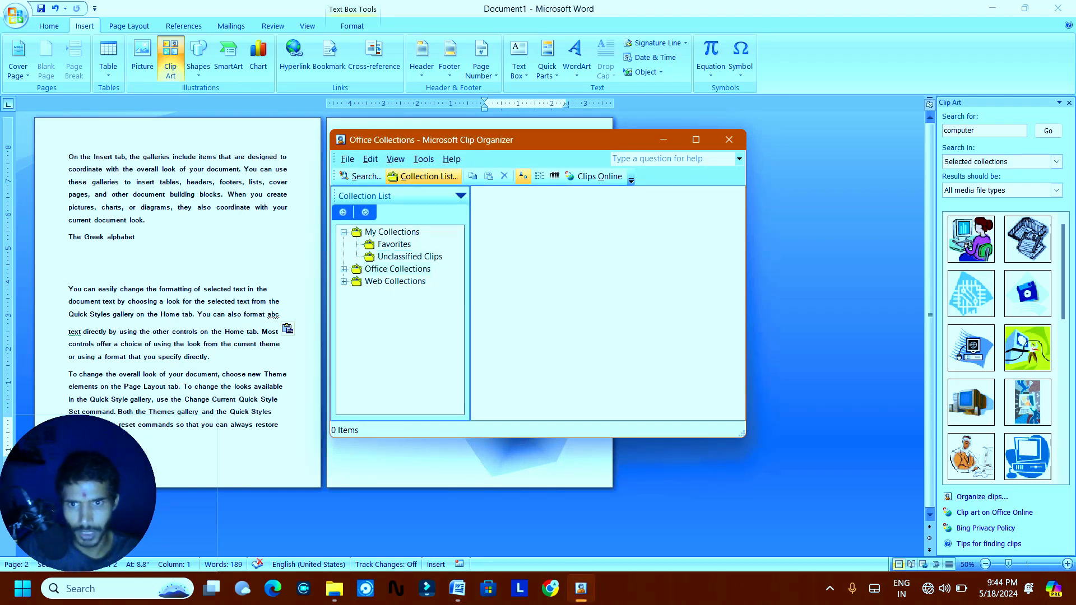
left_click(343, 269)
left_click(356, 269)
left_click(408, 281)
left_click(399, 293)
left_click(400, 318)
left_click(394, 343)
left_click(415, 367)
left_click(407, 380)
left_click(729, 140)
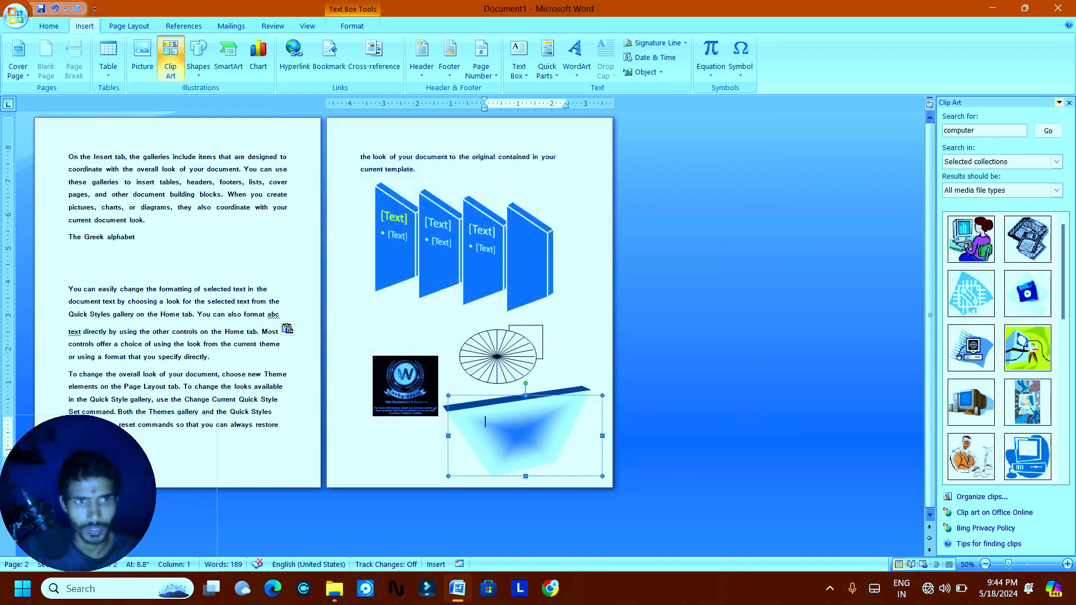
left_click(1069, 103)
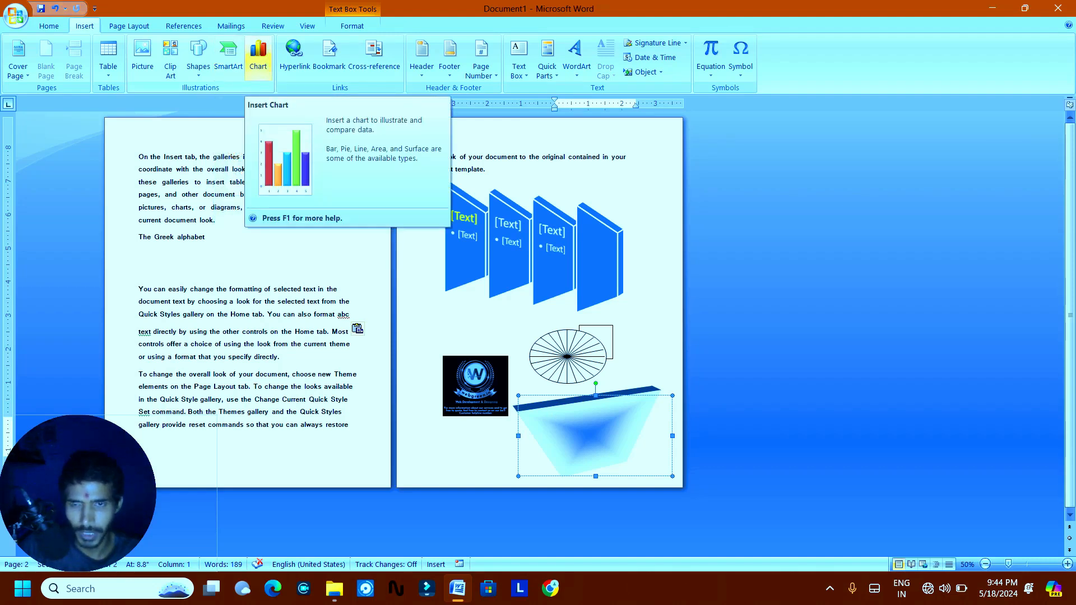
Insert a stacked cylinder column chart with the sample data inside the trapezoid and close its Excel data sheet.
left_click(258, 56)
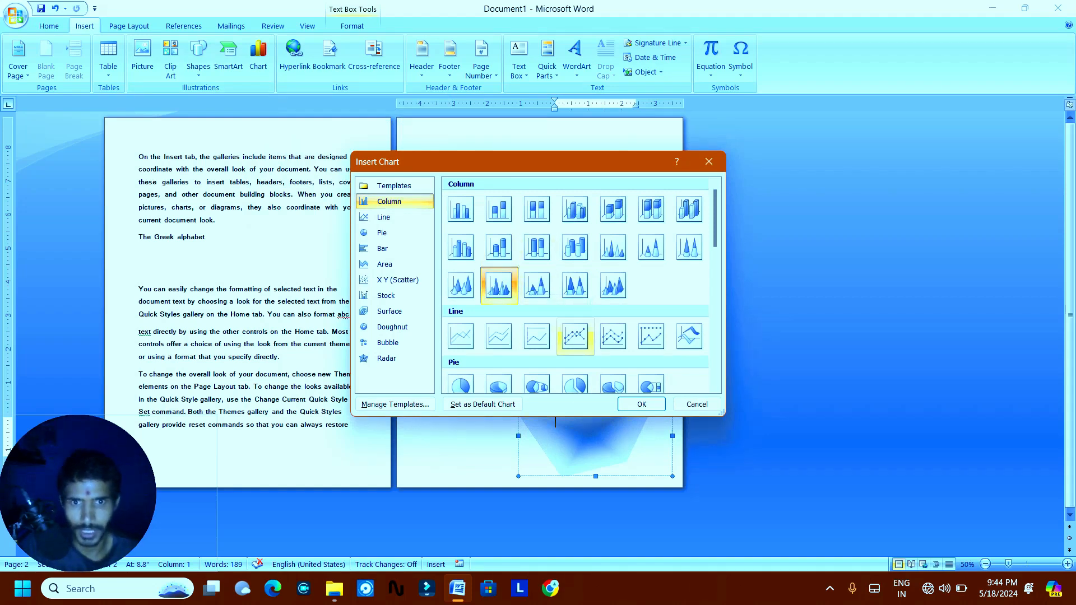
left_click(499, 247)
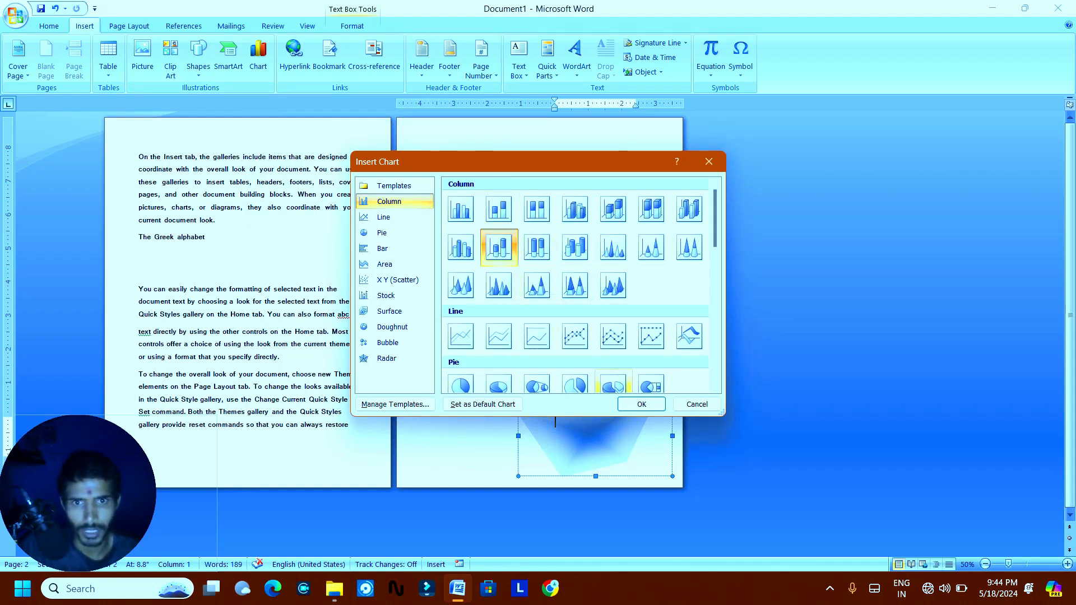
left_click(642, 404)
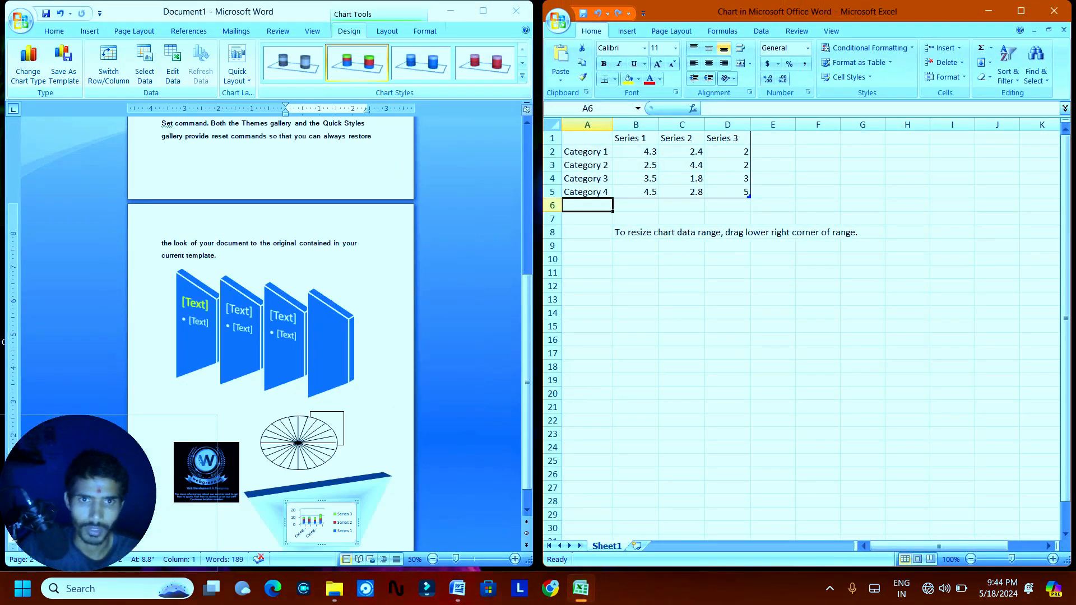
left_click(1054, 11)
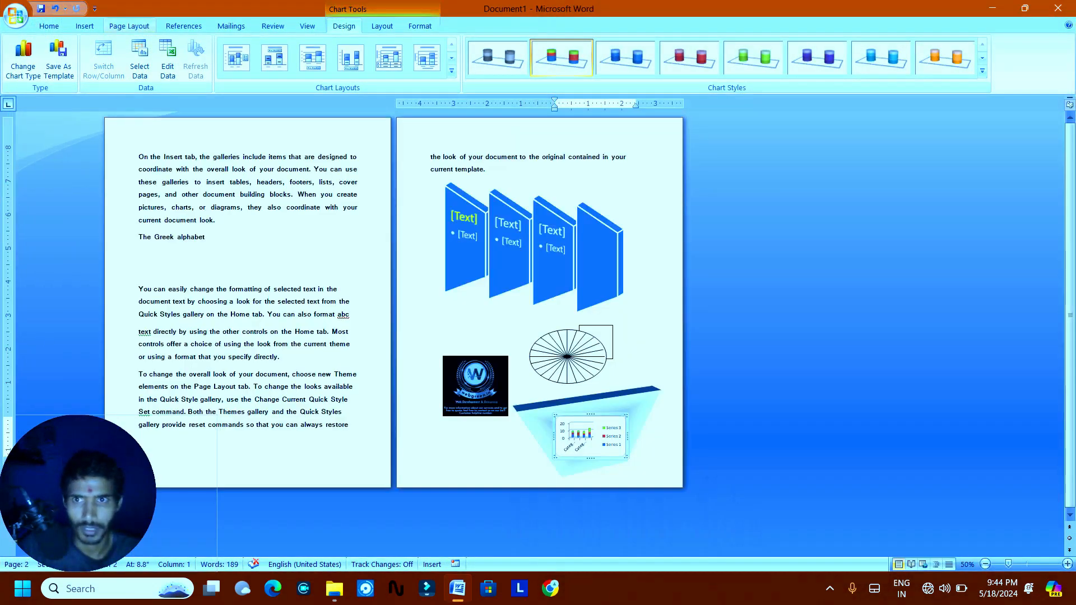
Look at the Insert Hyperlink options for the word "coordinate" in the first paragraph without adding a link.
left_click(84, 26)
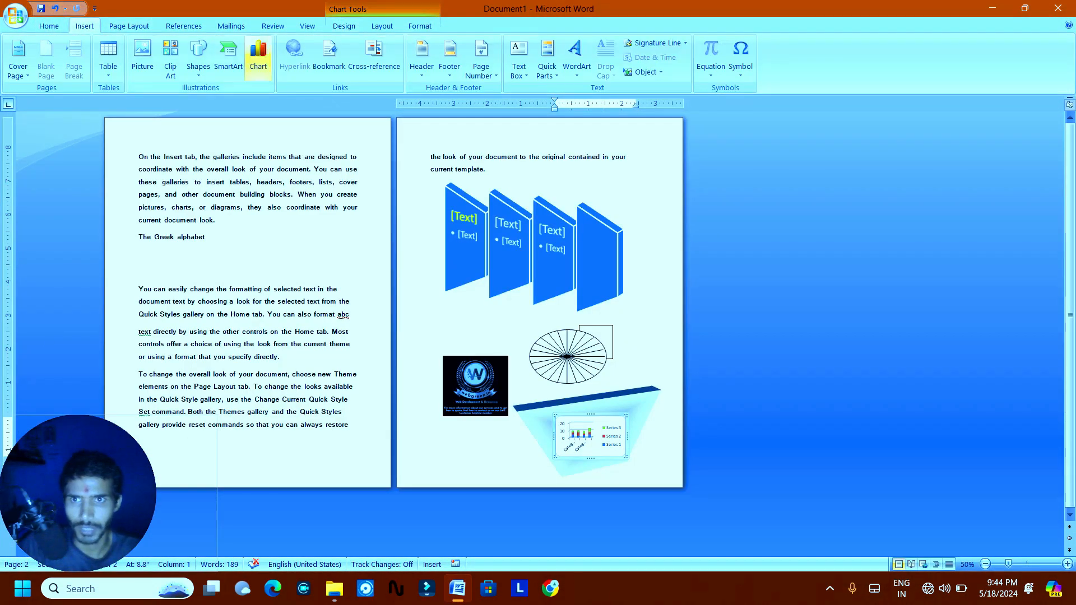
left_click_drag(286, 207, 321, 207)
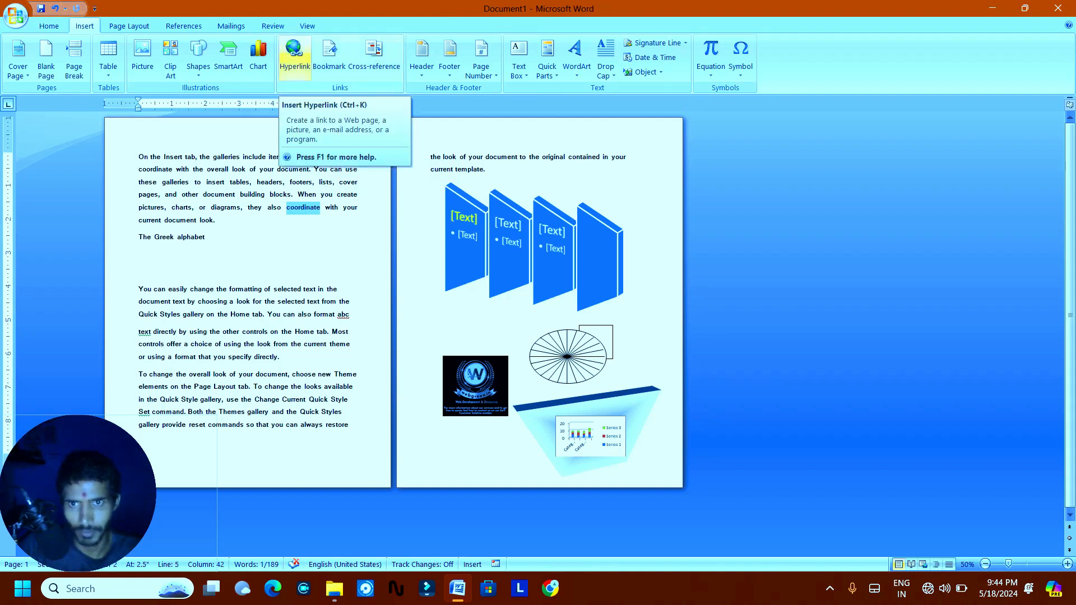
left_click(295, 56)
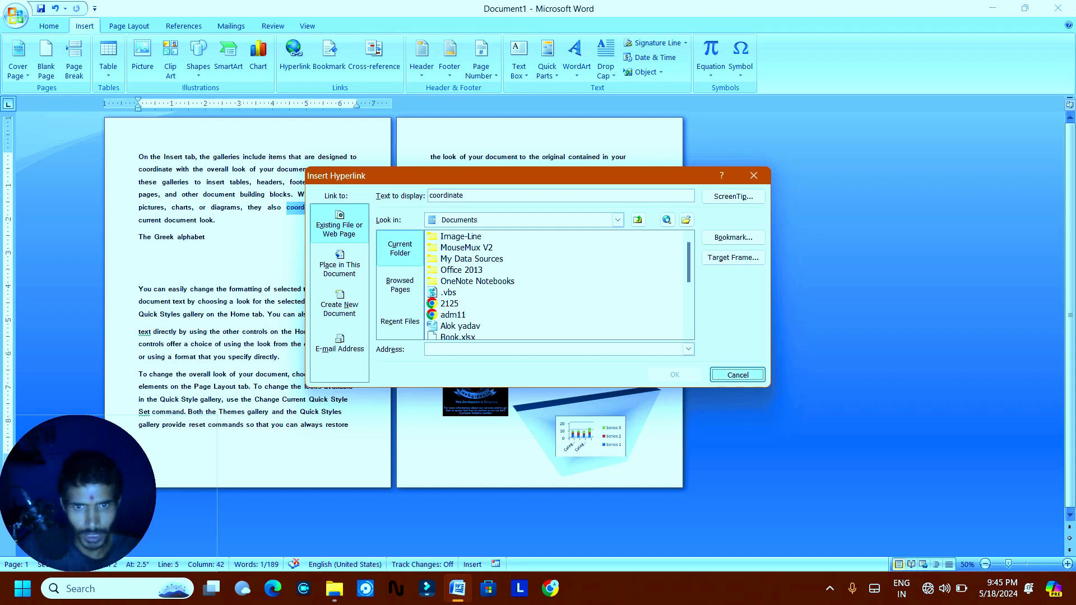
left_click(737, 374)
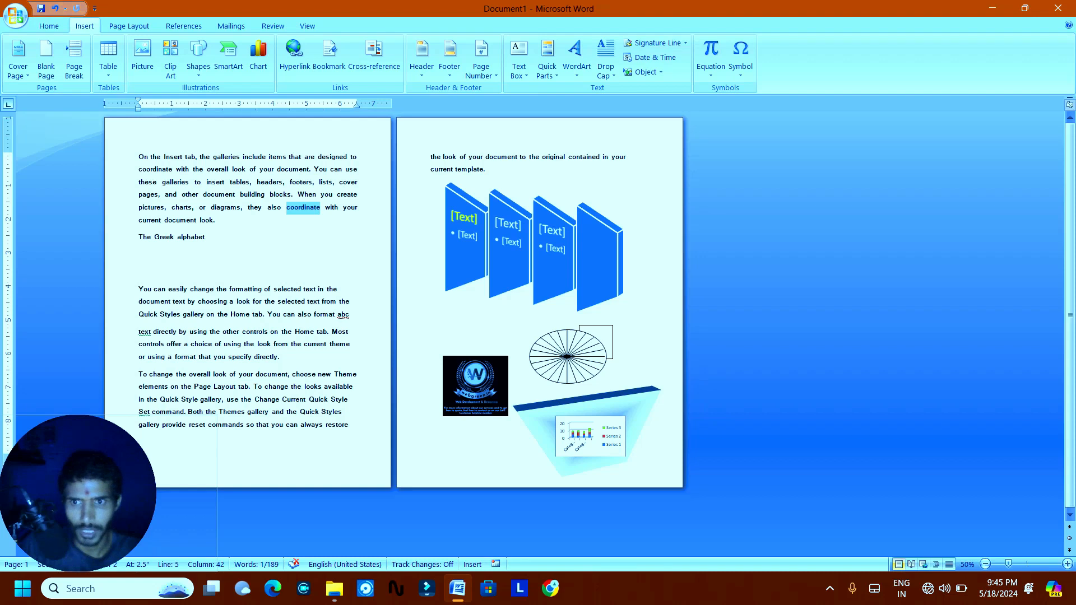
Try to bookmark the words "You can easily" opening the second paragraph, reusing the copied words as the bookmark name.
left_click_drag(138, 289, 283, 360)
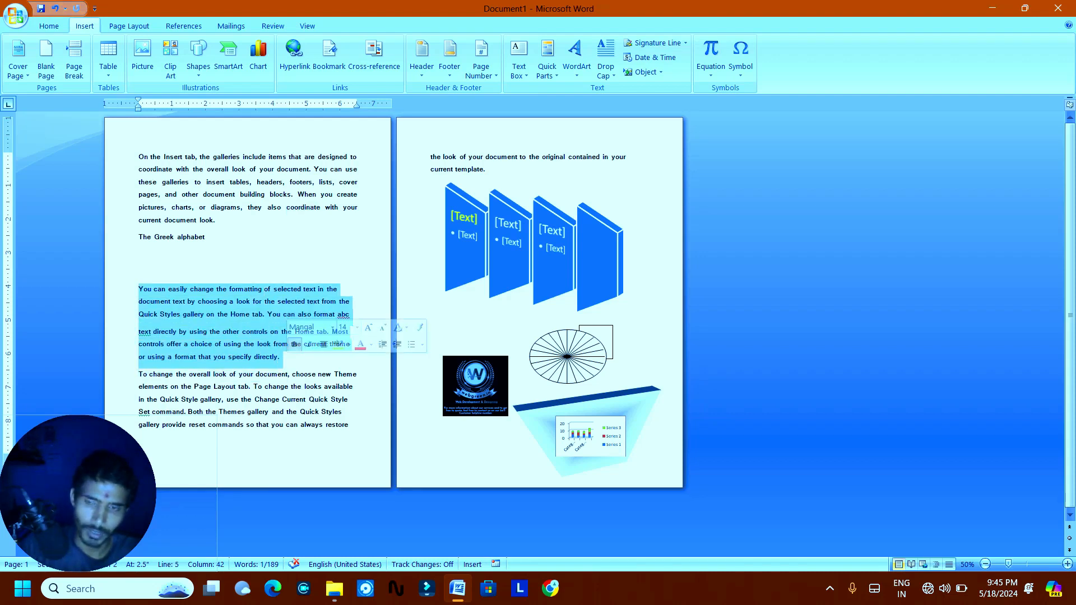
left_click(171, 301)
left_click_drag(139, 289, 183, 289)
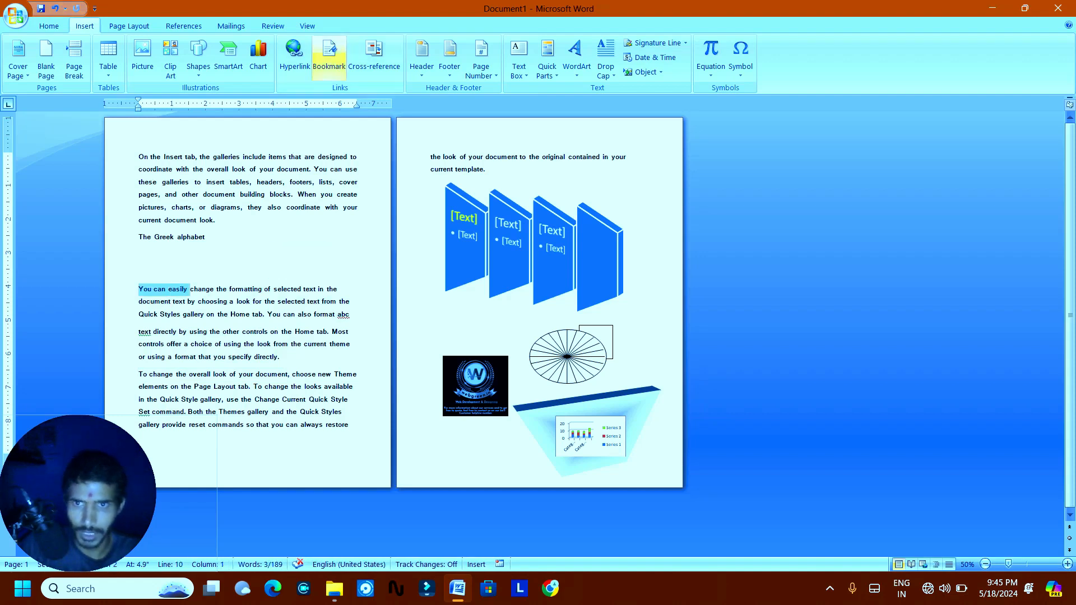
left_click(329, 56)
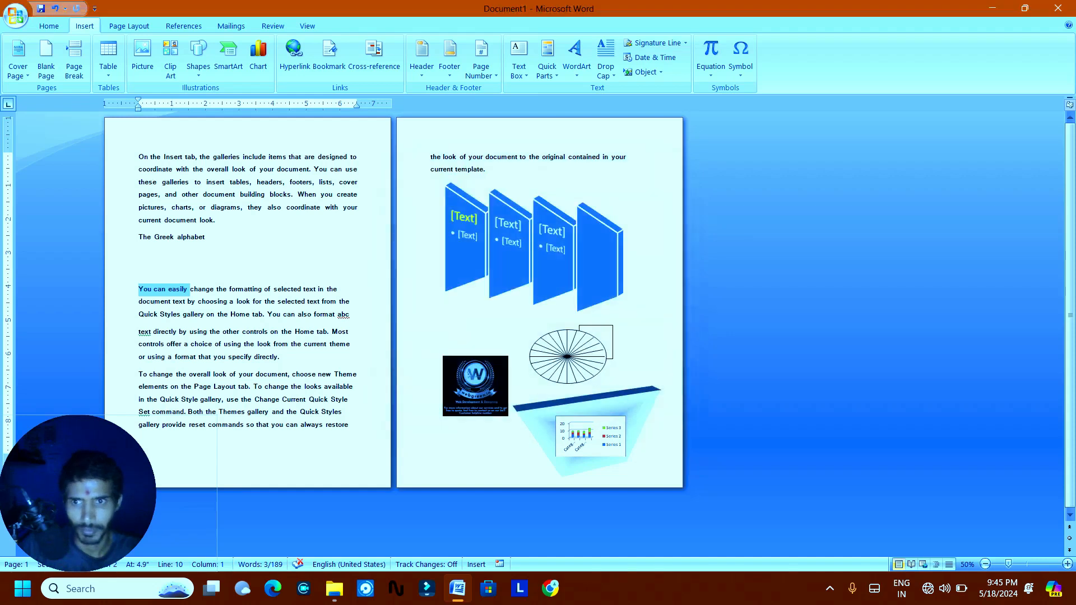
right_click(159, 289)
left_click(189, 315)
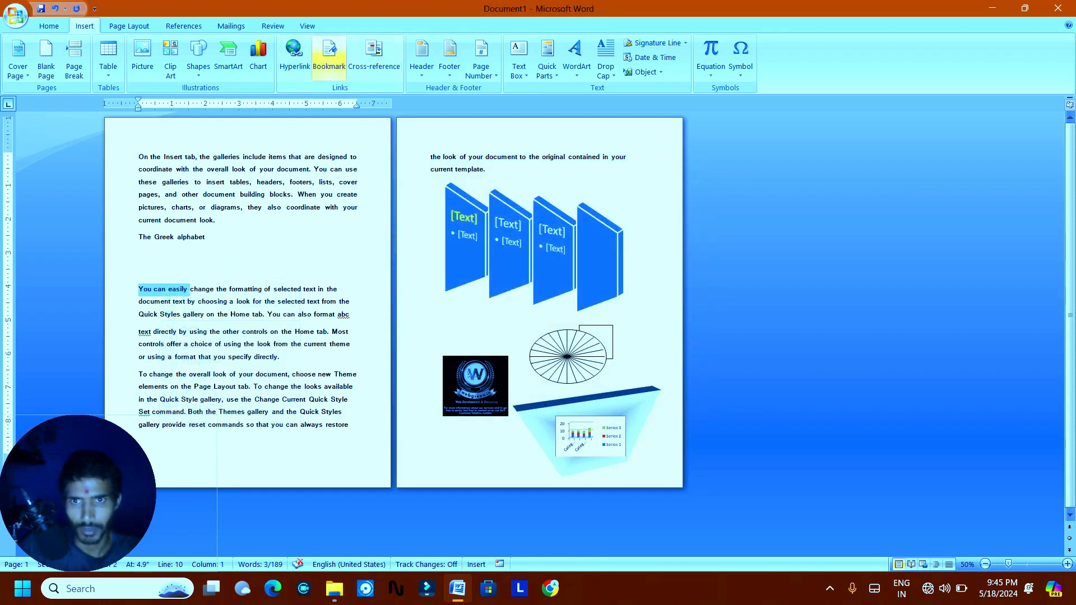
left_click(329, 53)
right_click(439, 202)
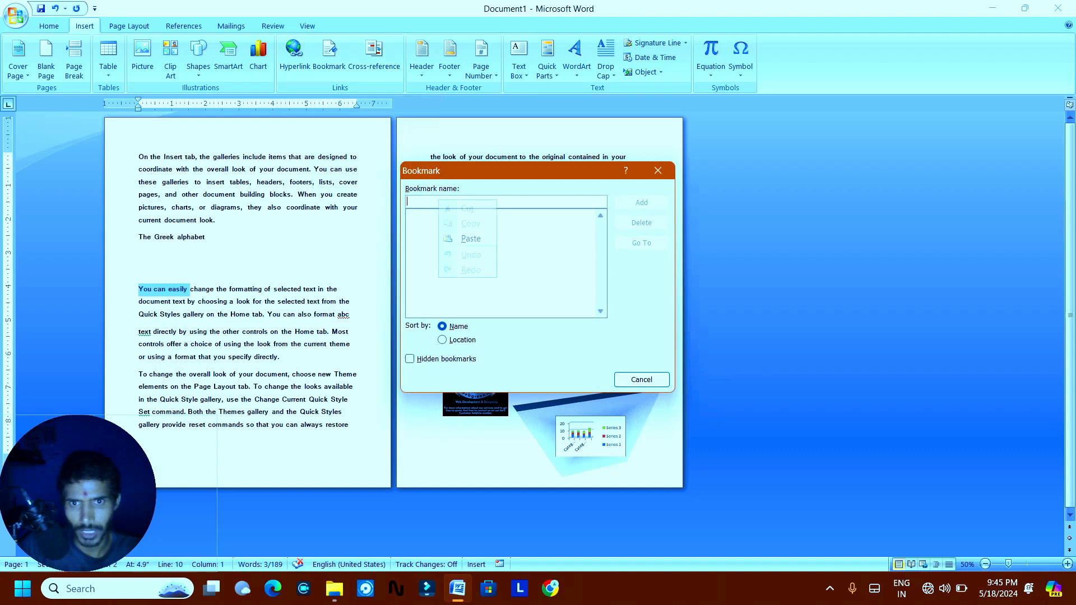
left_click(469, 238)
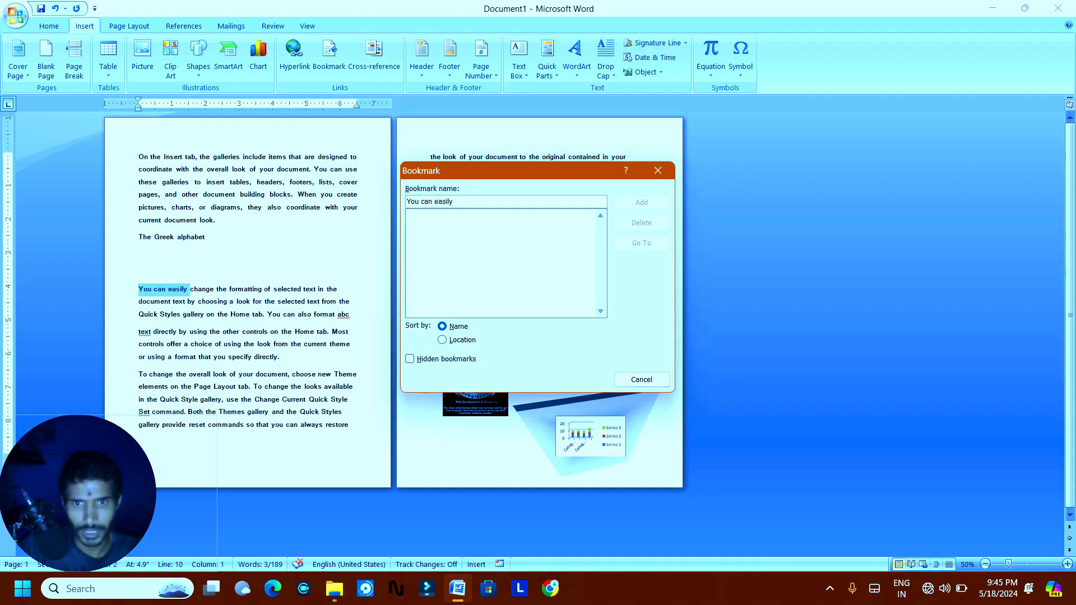
Check the bookmark sorting options by location and by name, then leave the bookmark settings without adding one.
left_click(442, 340)
left_click(442, 326)
left_click(455, 202)
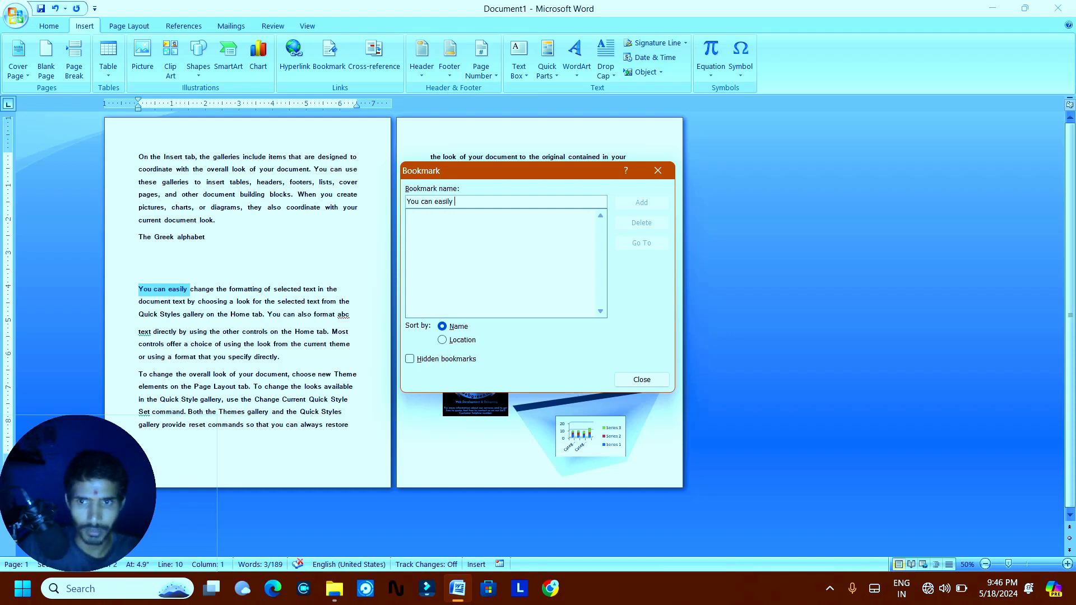
left_click(642, 380)
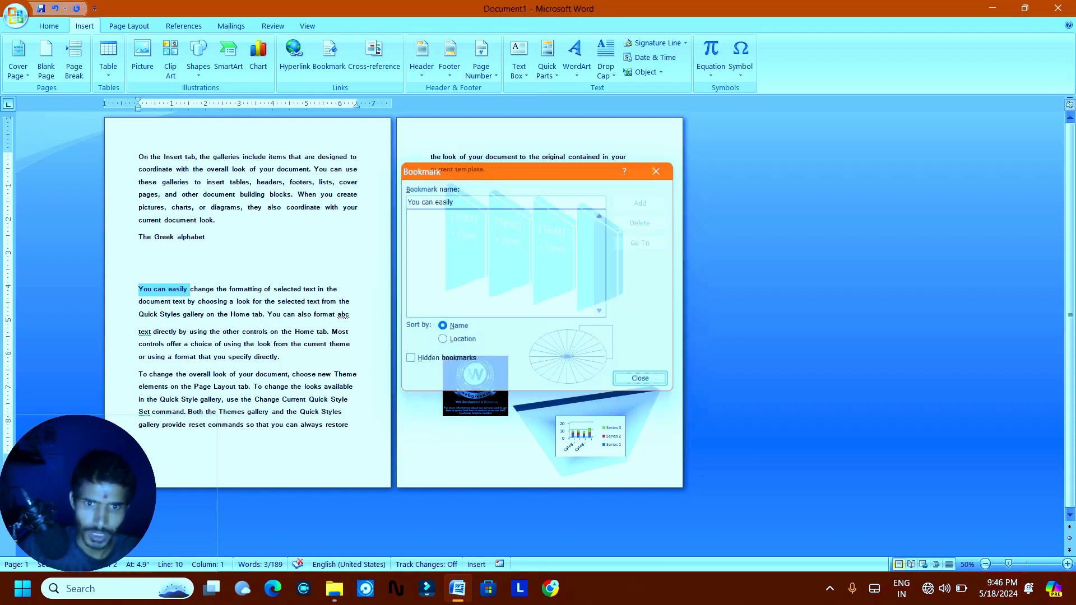
left_click(157, 289)
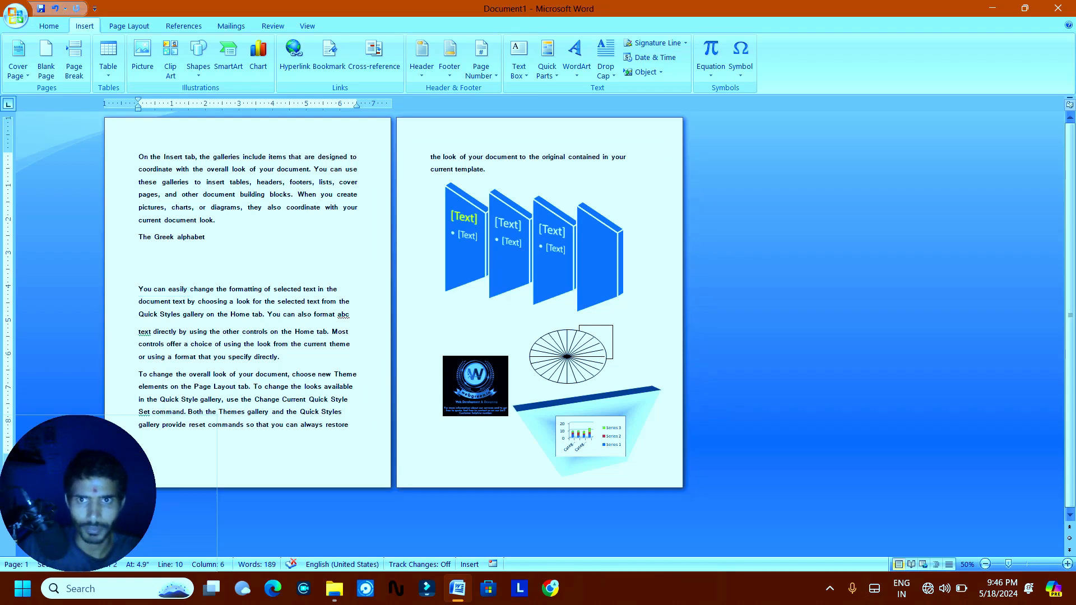
Look at the cross-reference types, choose Bookmark as the reference type, then cancel without inserting a reference.
left_click(374, 59)
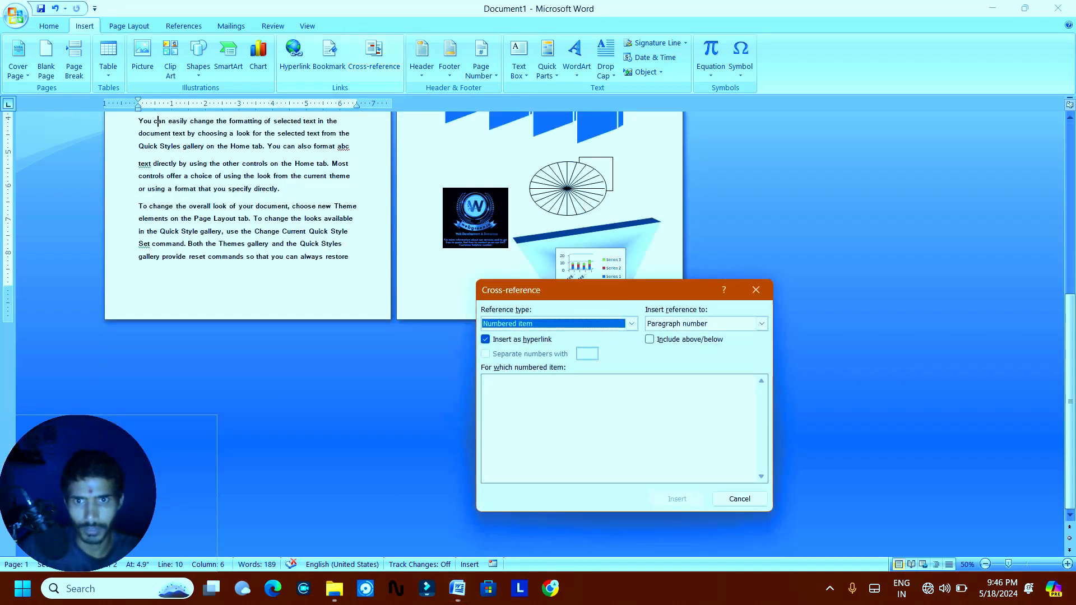
left_click(632, 324)
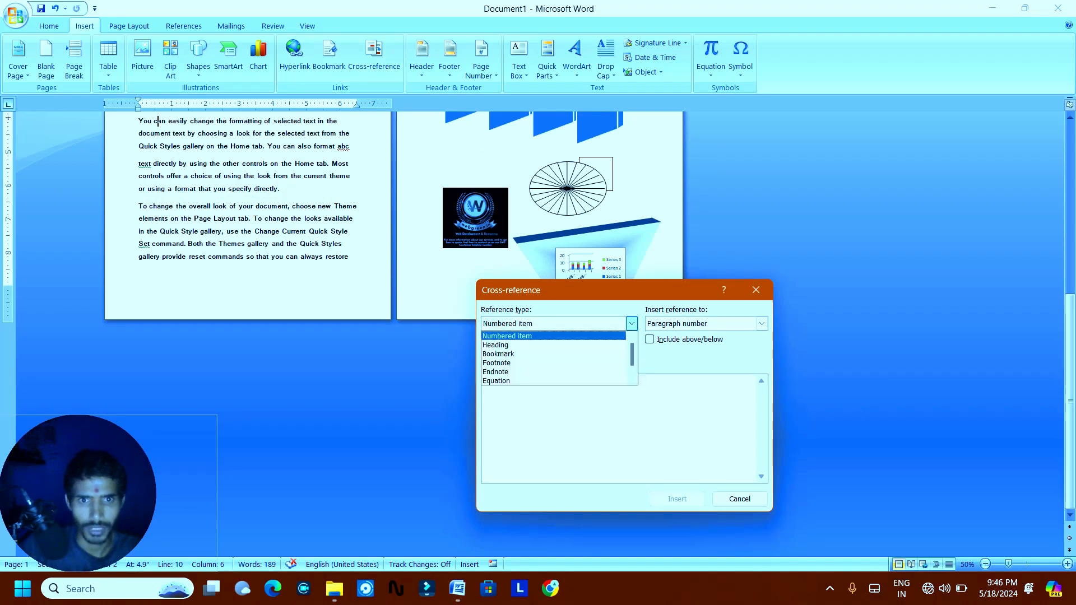
key("Down")
key("Down")
key("Return")
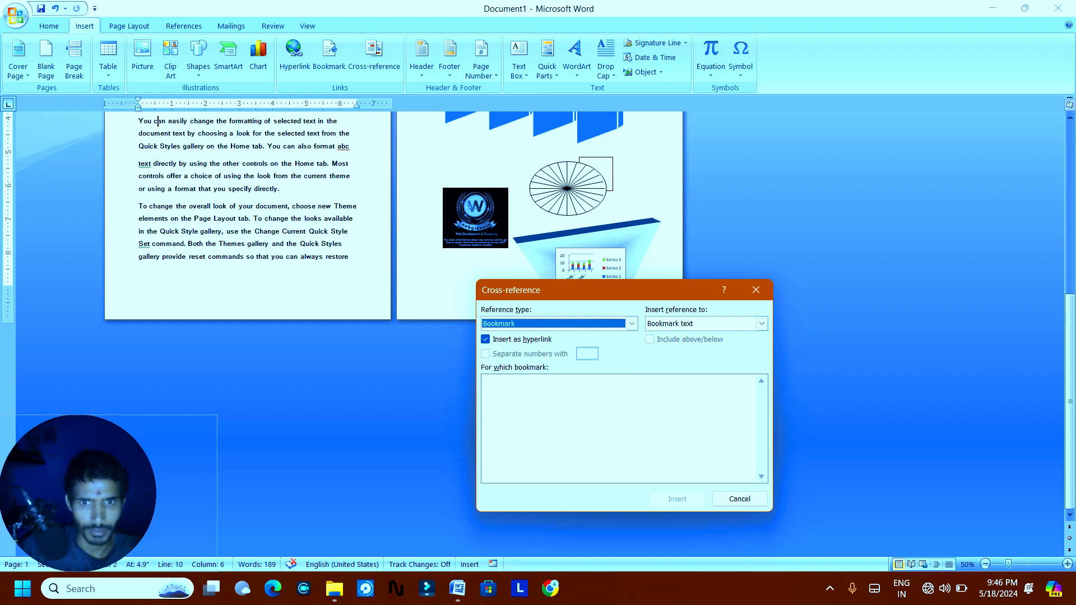
left_click(740, 499)
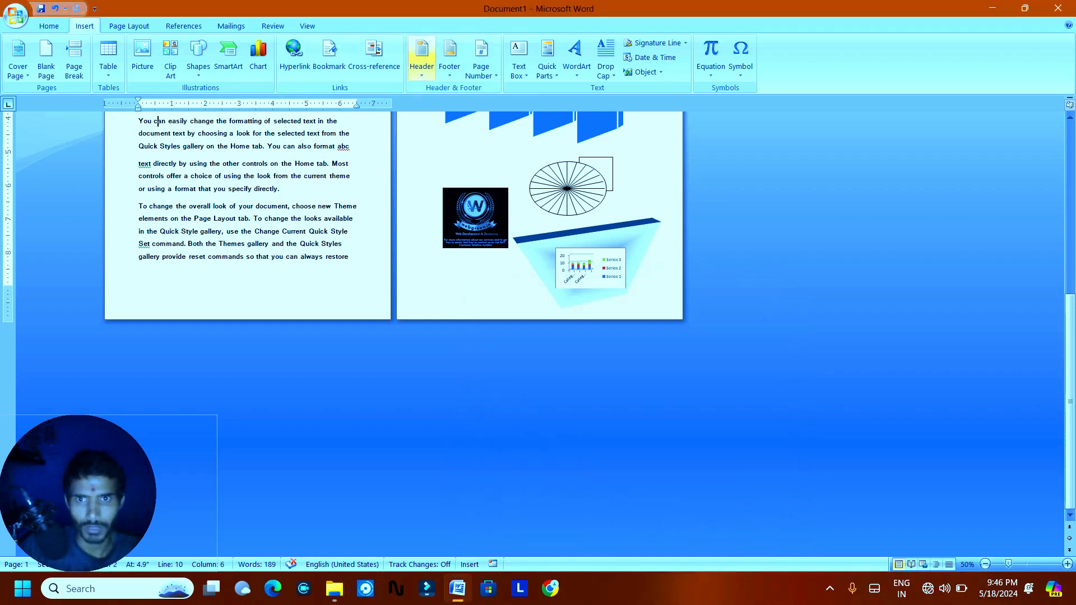
scroll(414, 291, "up", 5)
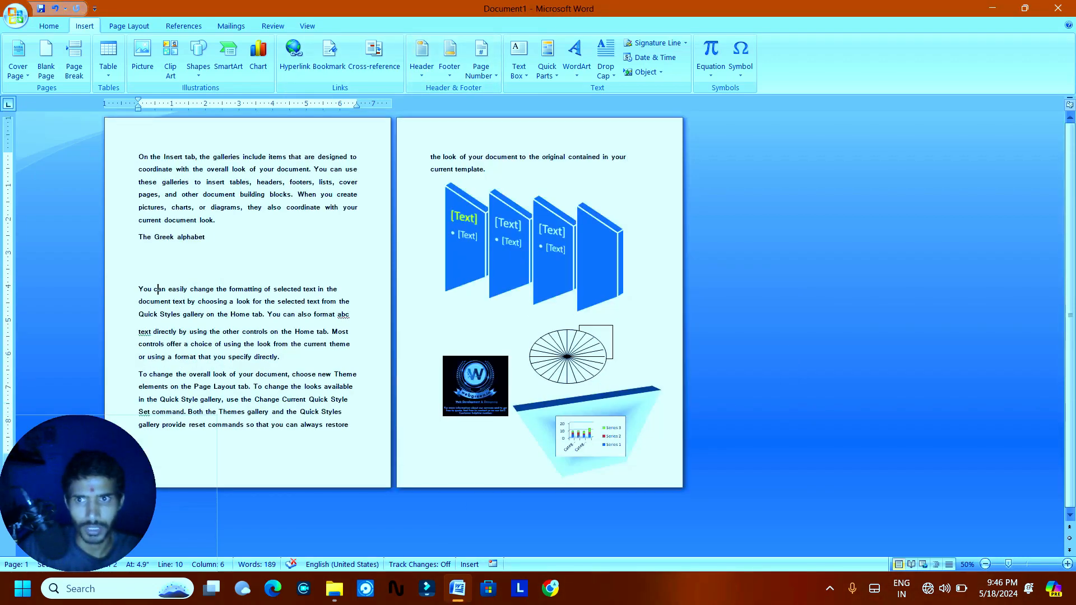
Insert the built-in Alphabet header with the document title "sxzxzxdfs", and bring up the built-in footer designs.
left_click(421, 56)
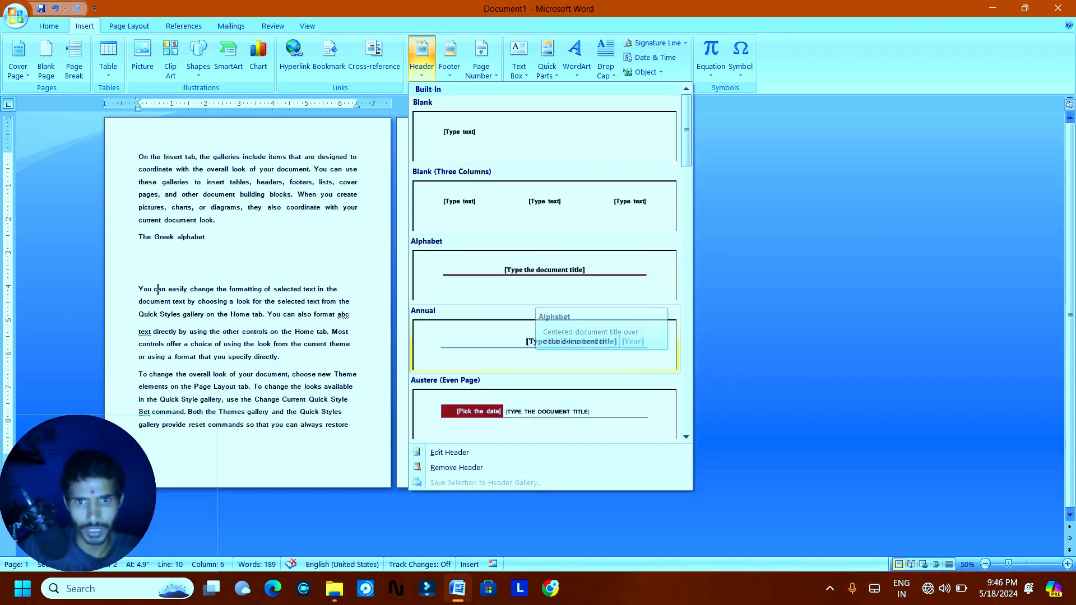
left_click(541, 288)
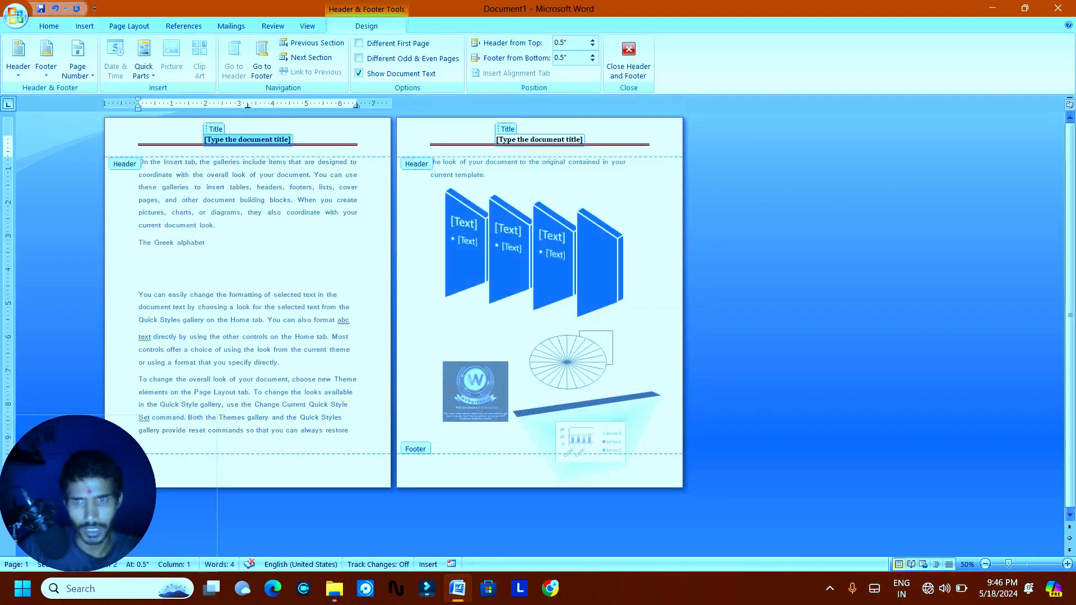
type("sxzxzxdfs")
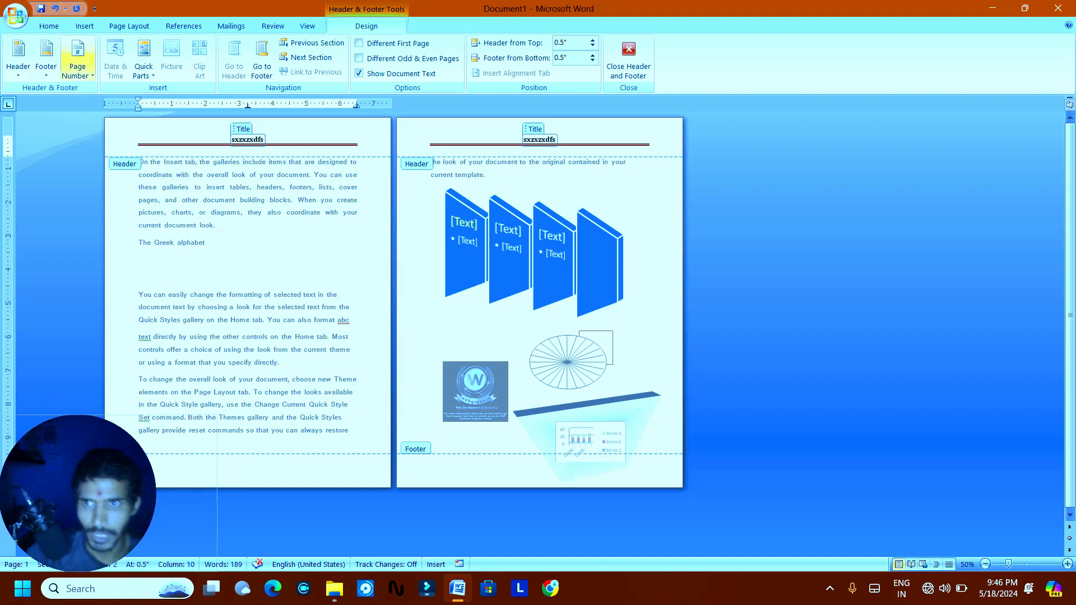
left_click(84, 25)
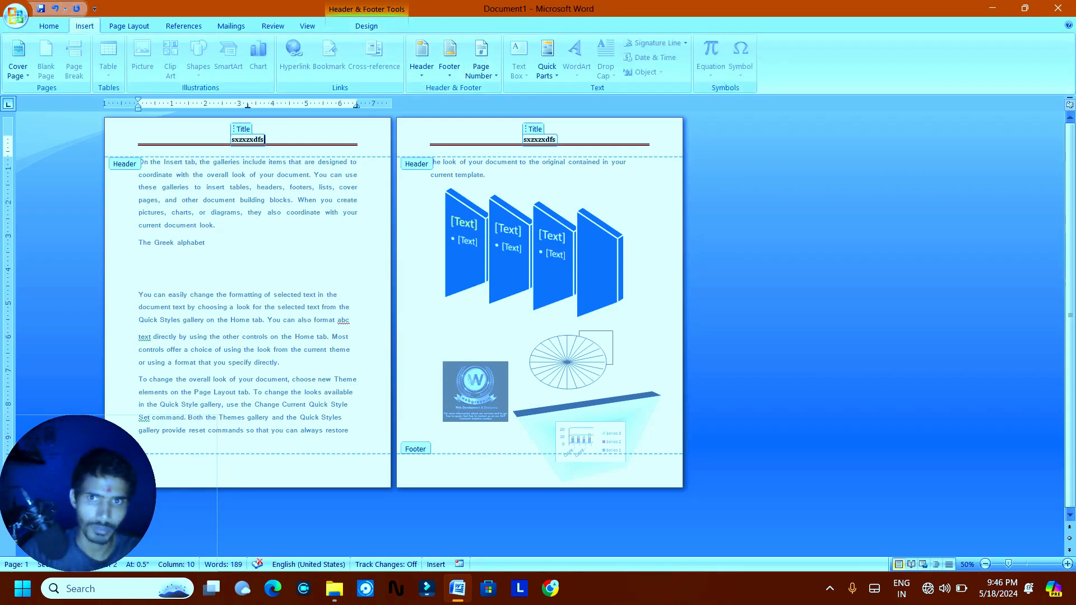
left_click(450, 59)
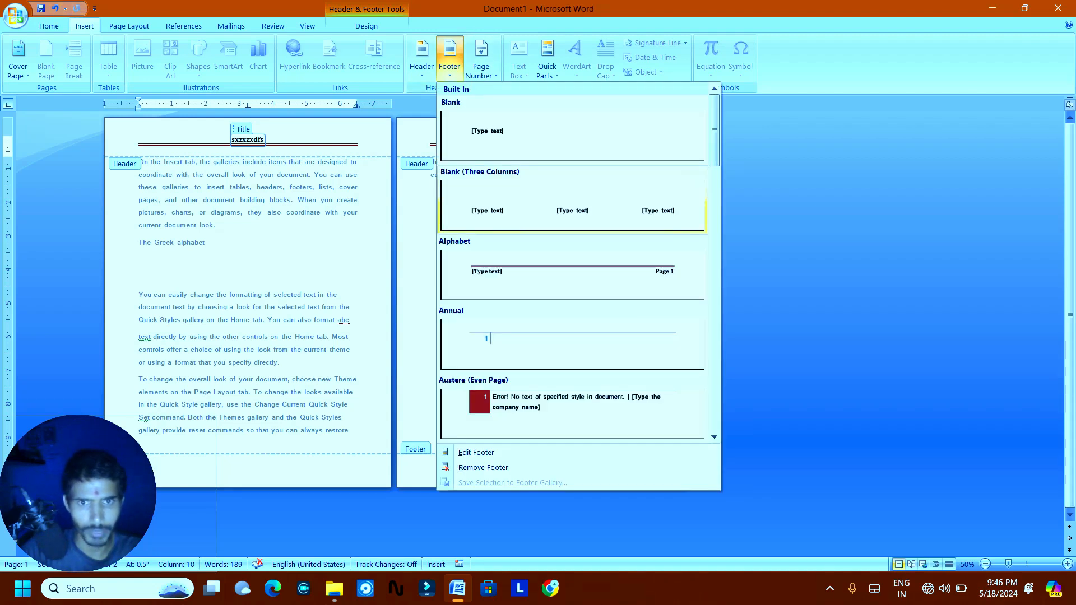
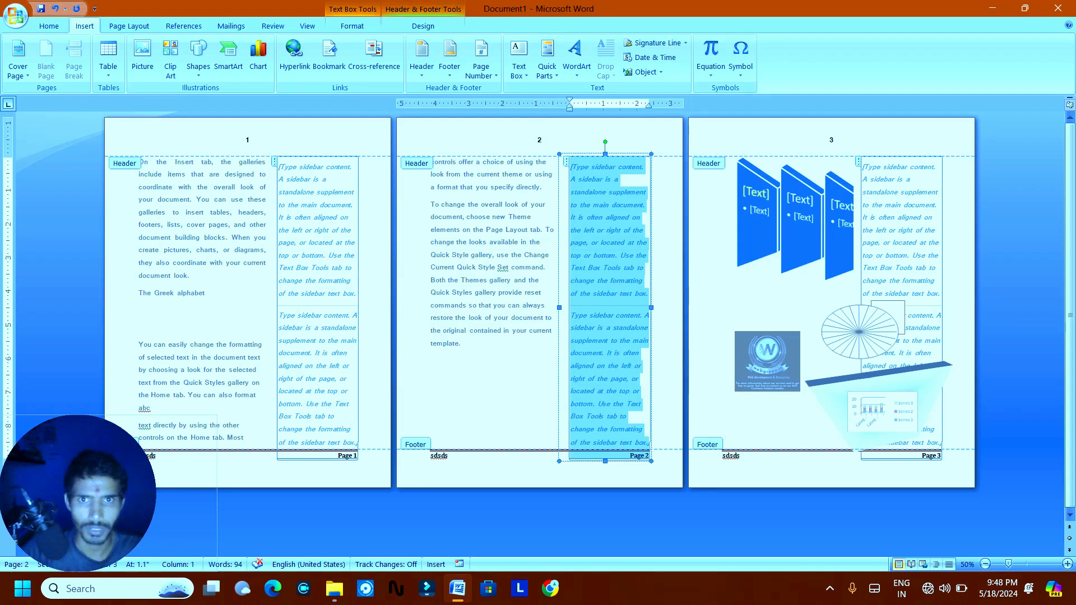
Look through the Quick Parts document properties, such as Author, with the page 2 sidebar text selected.
left_click(547, 62)
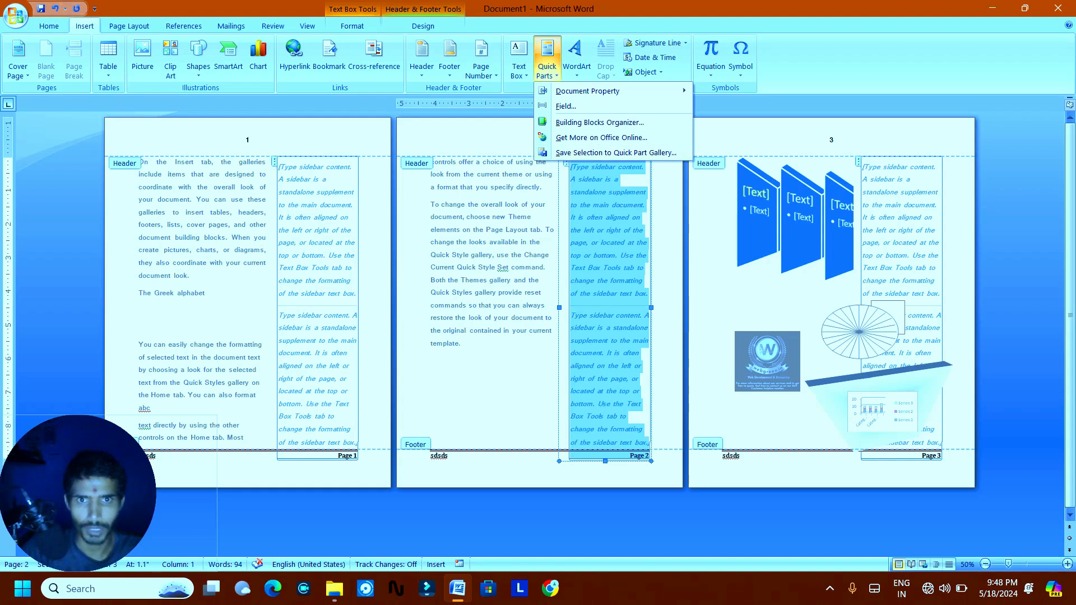
mouse_move(588, 91)
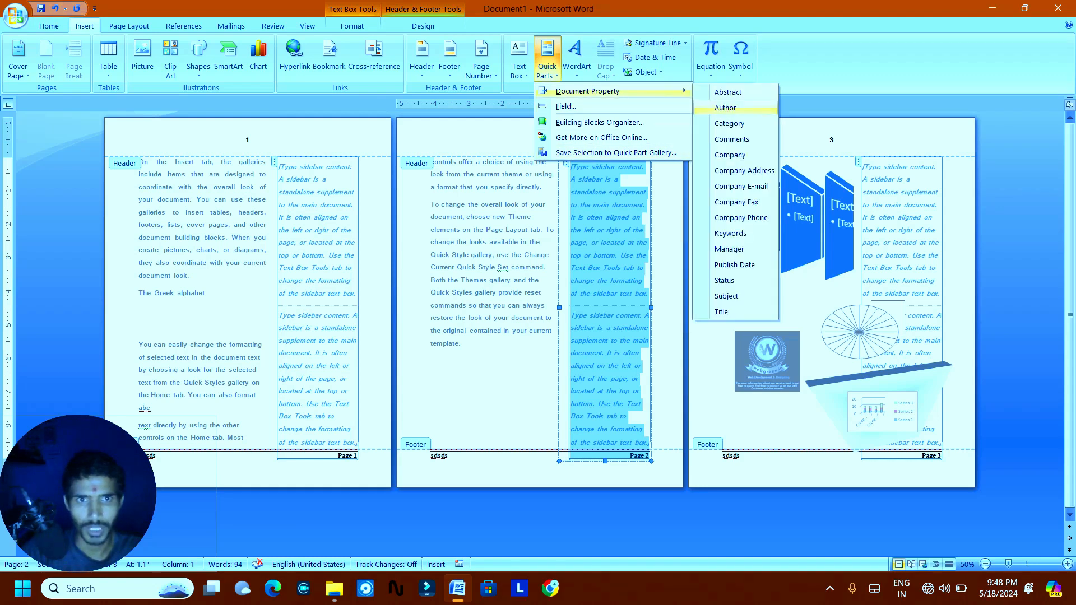
left_click(729, 108)
key("Return")
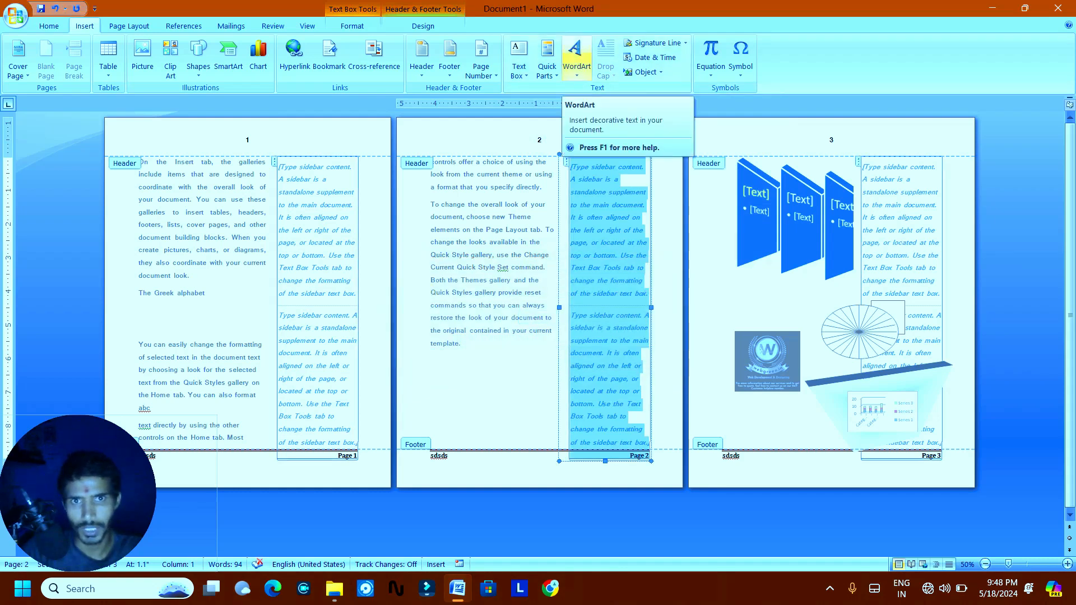
Turn the selected page 2 sidebar text into WordArt with the purple slanted style, in Impact size 36.
left_click(577, 59)
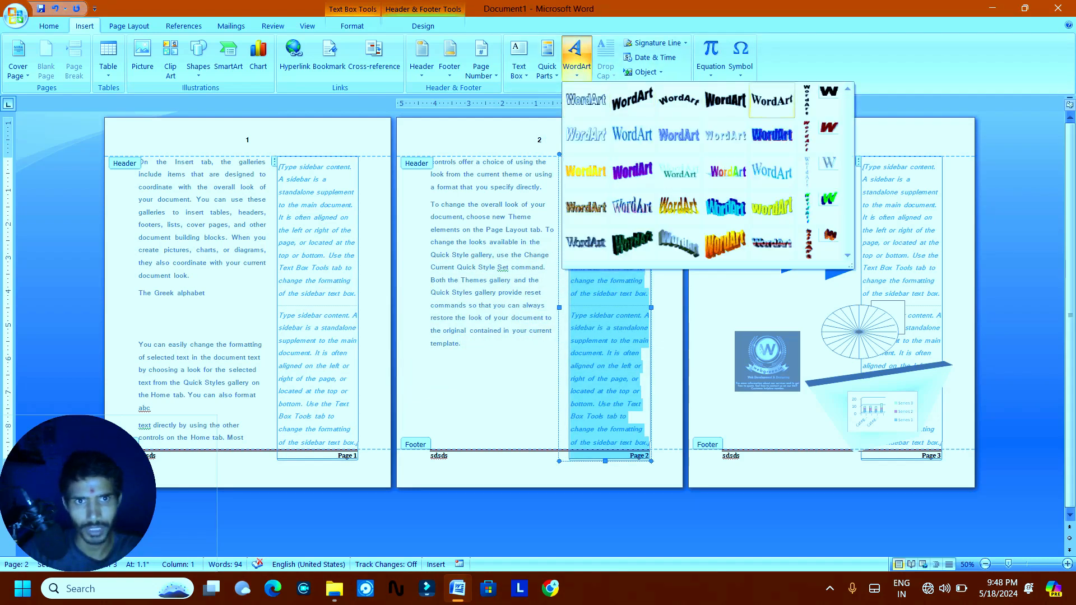
left_click(632, 172)
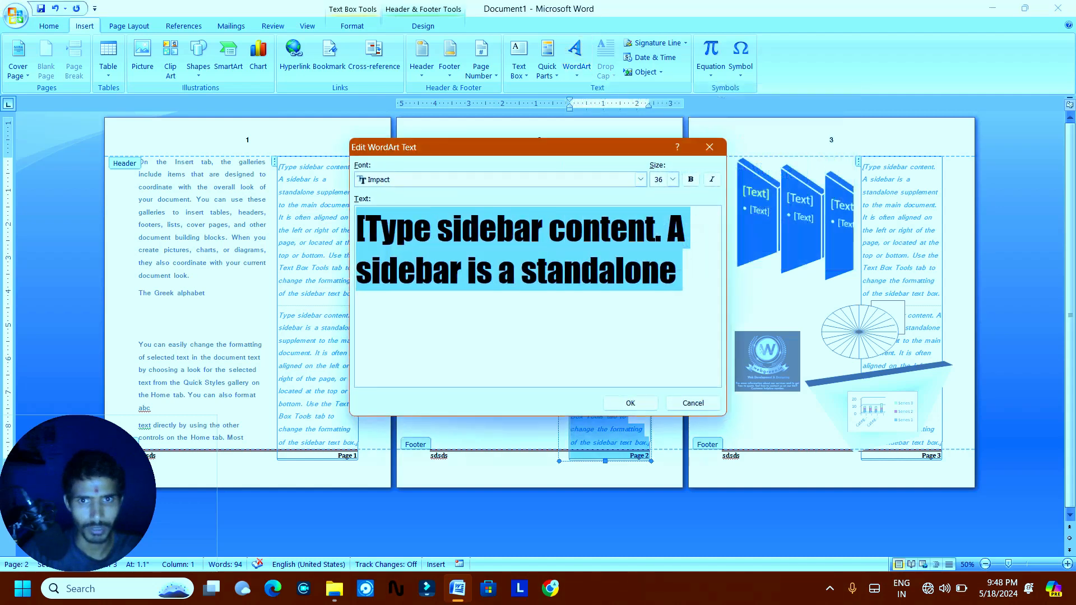
left_click(630, 402)
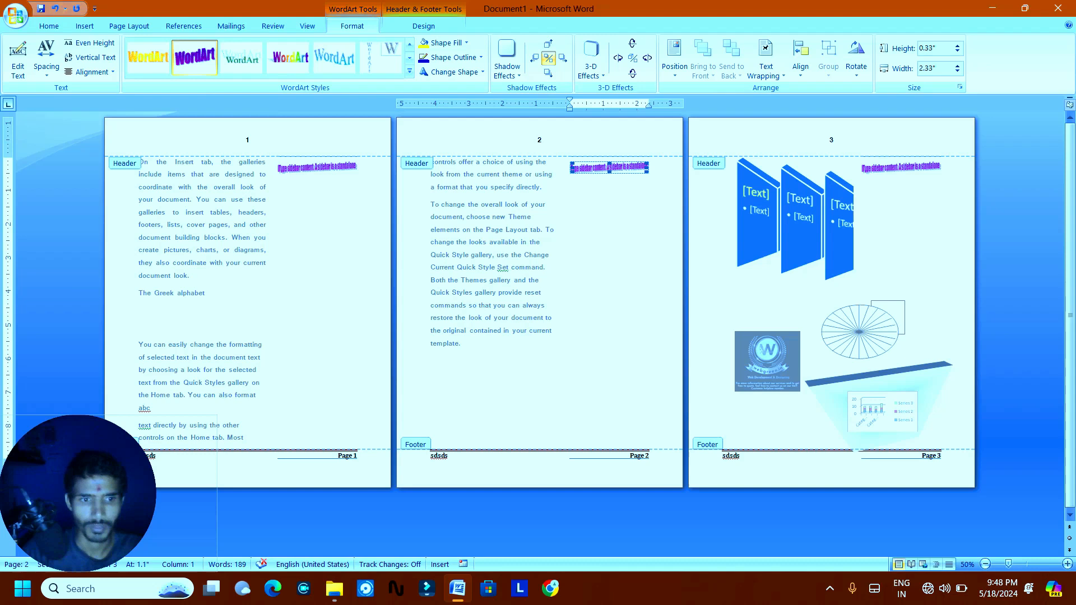
Examine the new WordArt up close at 167% zoom and look at its Shape Fill colour options.
left_click(1023, 564)
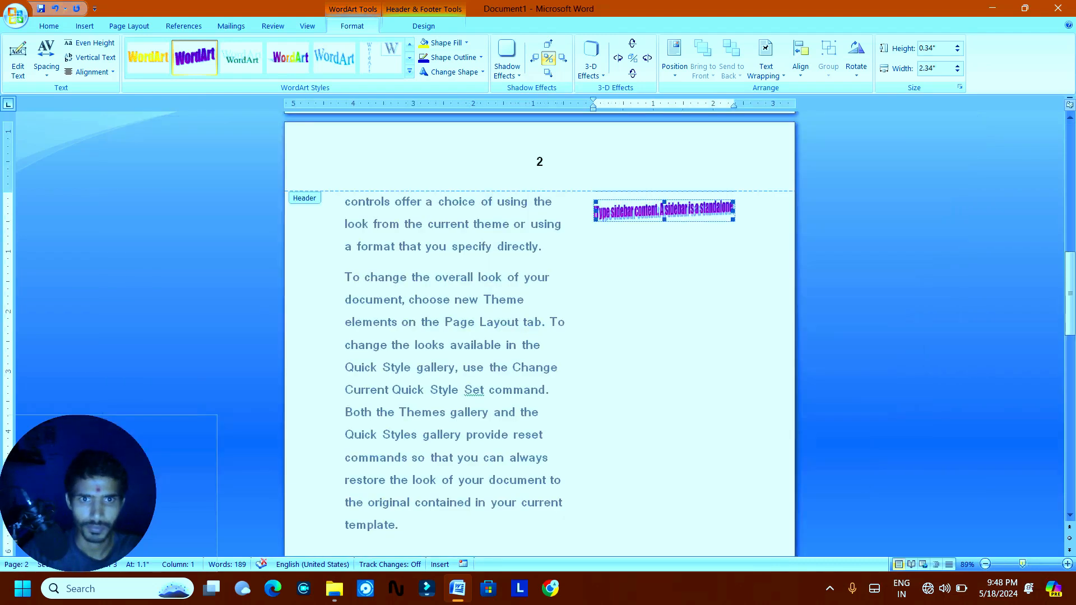
left_click(1031, 565)
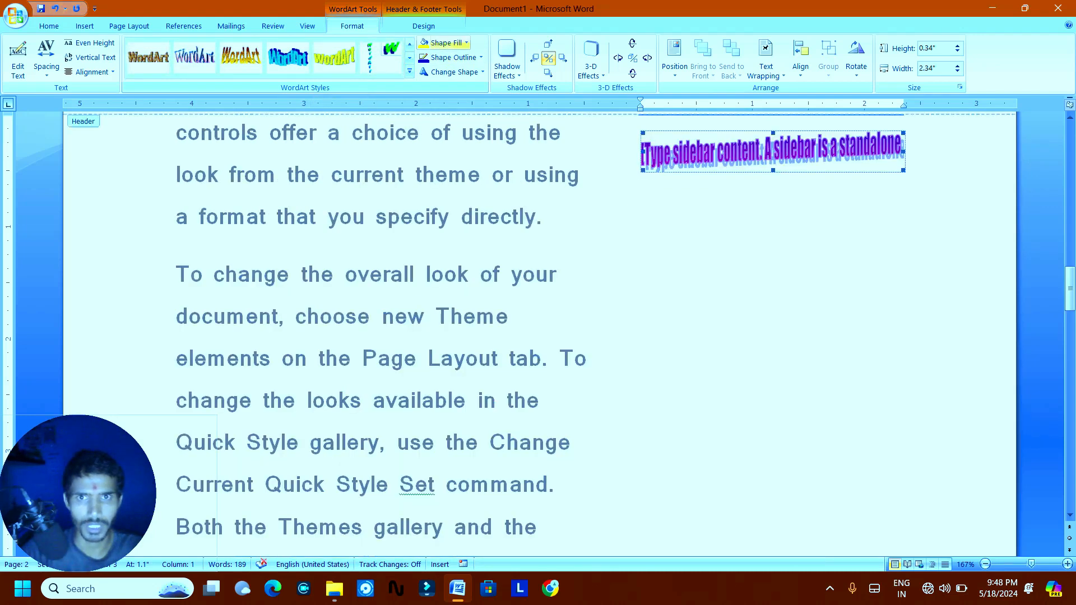
left_click(445, 43)
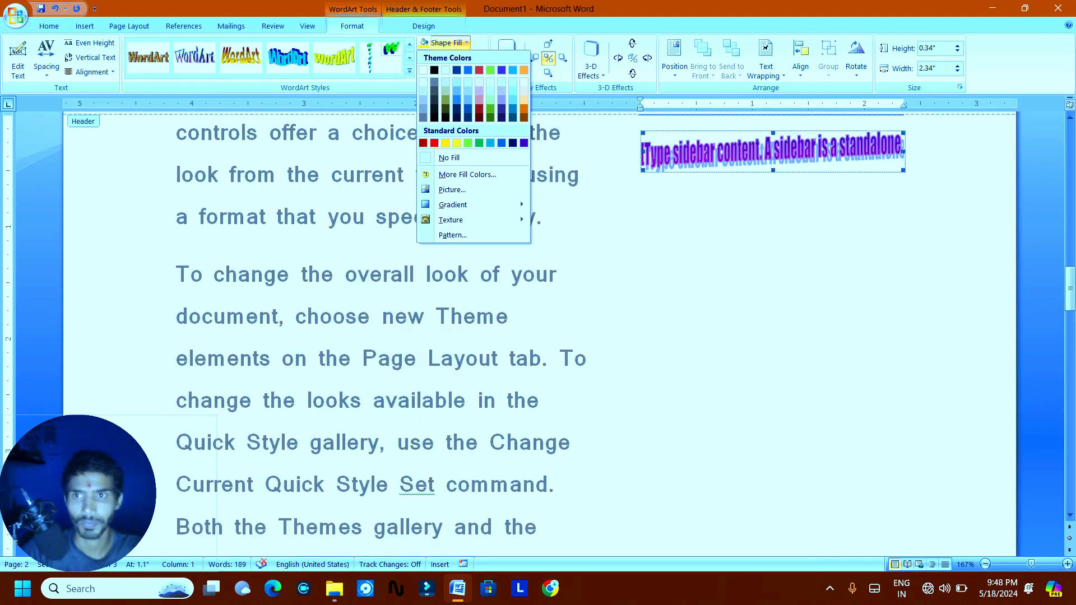
Try to embed a new Microsoft Office PowerPoint Macro-Enabled Presentation object in the document, with the page 2 sidebar WordArt selected.
left_click(84, 26)
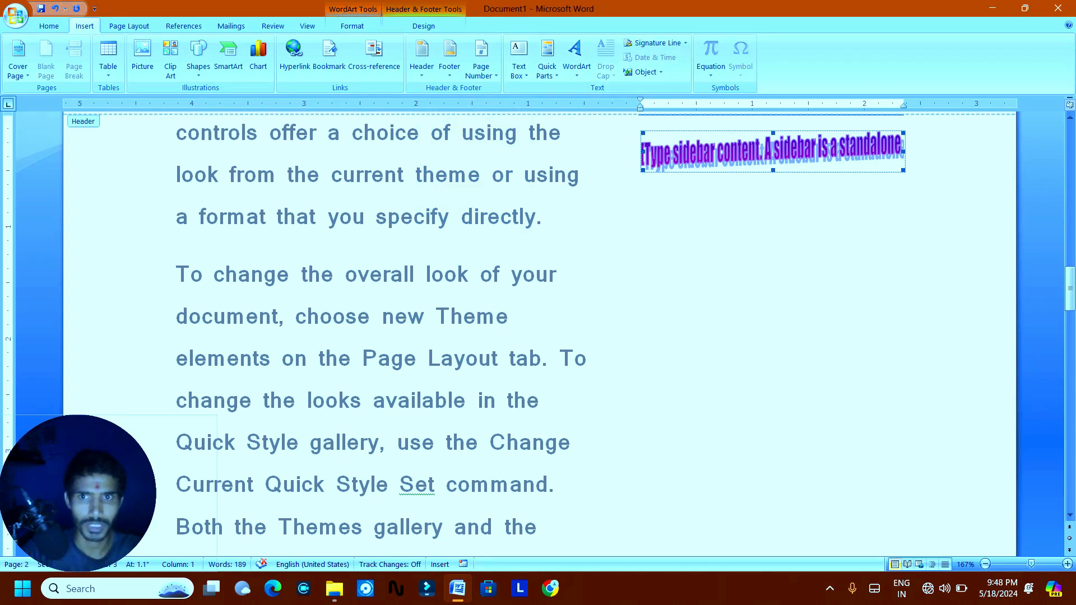
scroll(538, 331, "down", 15)
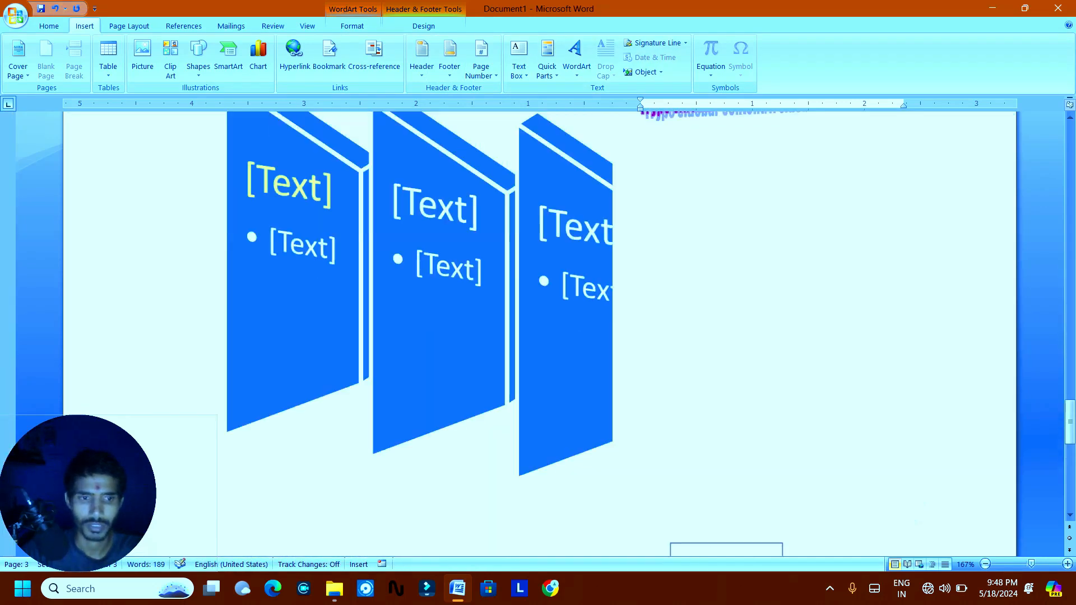
left_click_drag(1031, 564, 1014, 565)
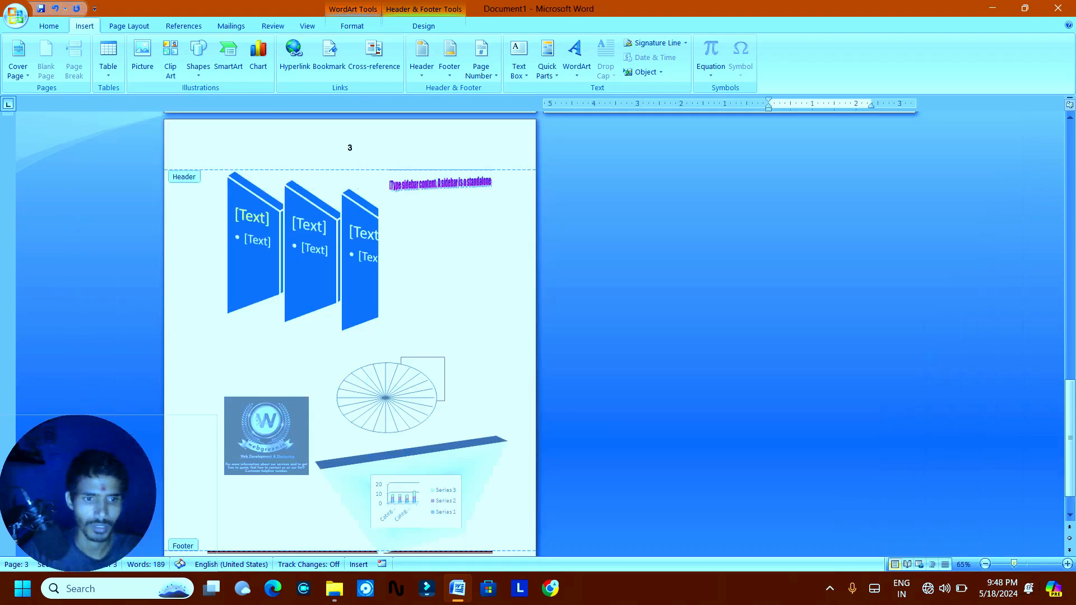
scroll(538, 330, "up", 10)
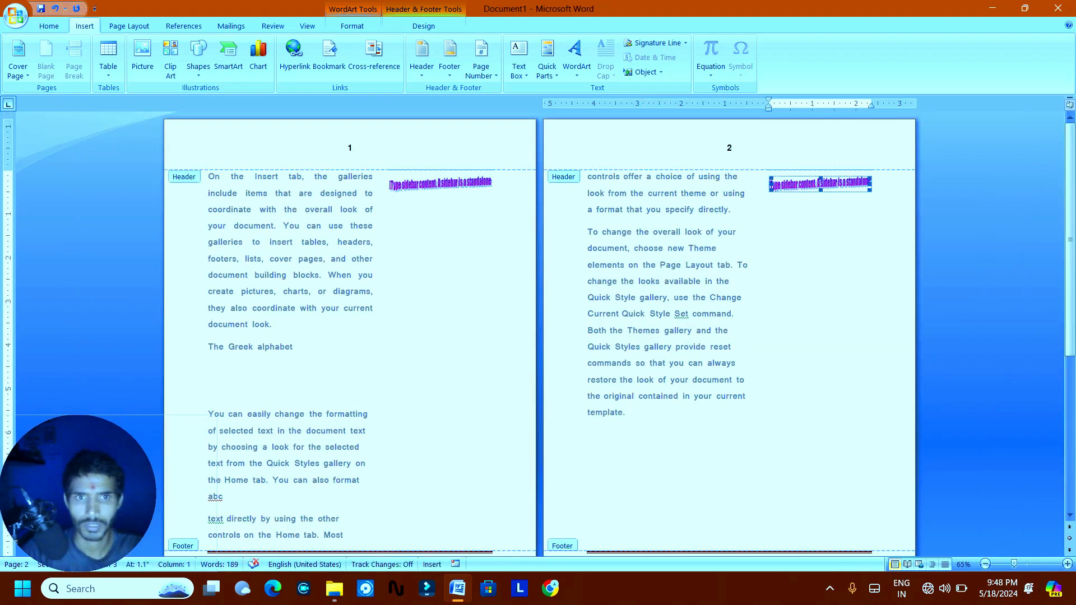
left_click(639, 71)
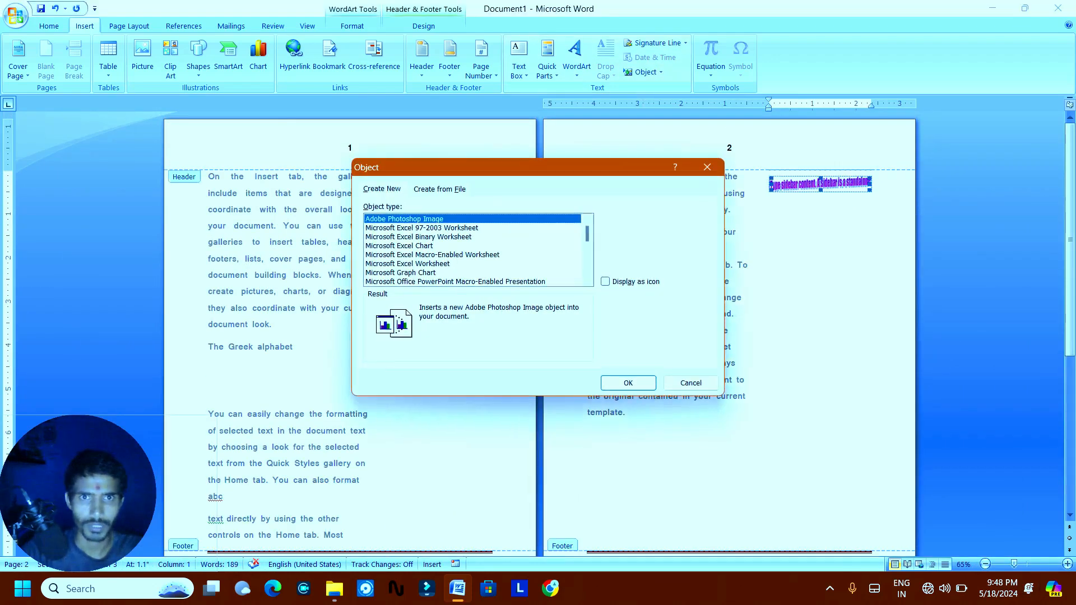
left_click(399, 246)
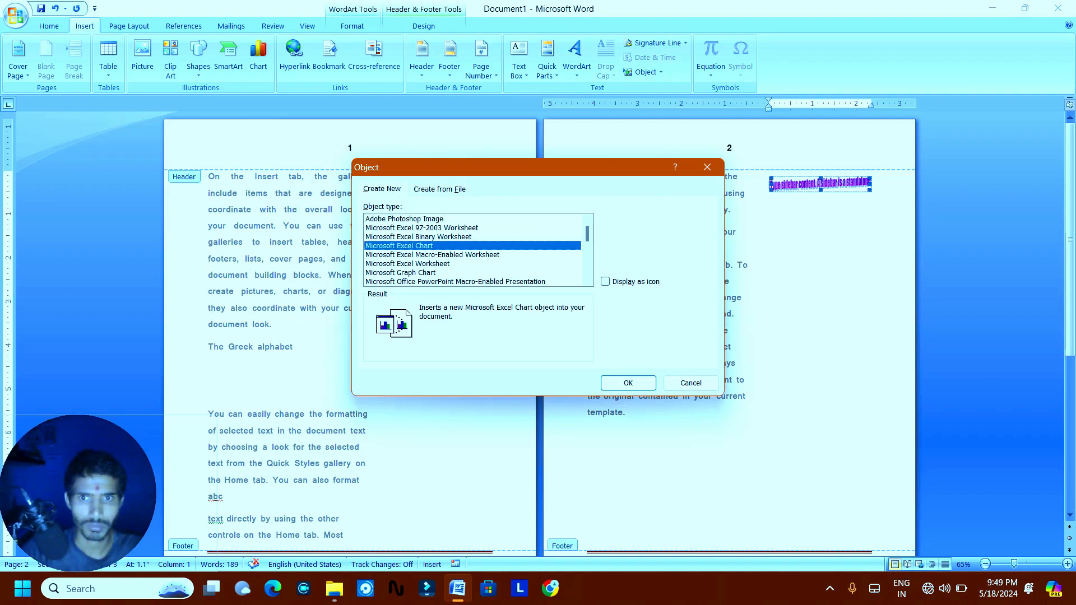
left_click(408, 264)
left_click(455, 282)
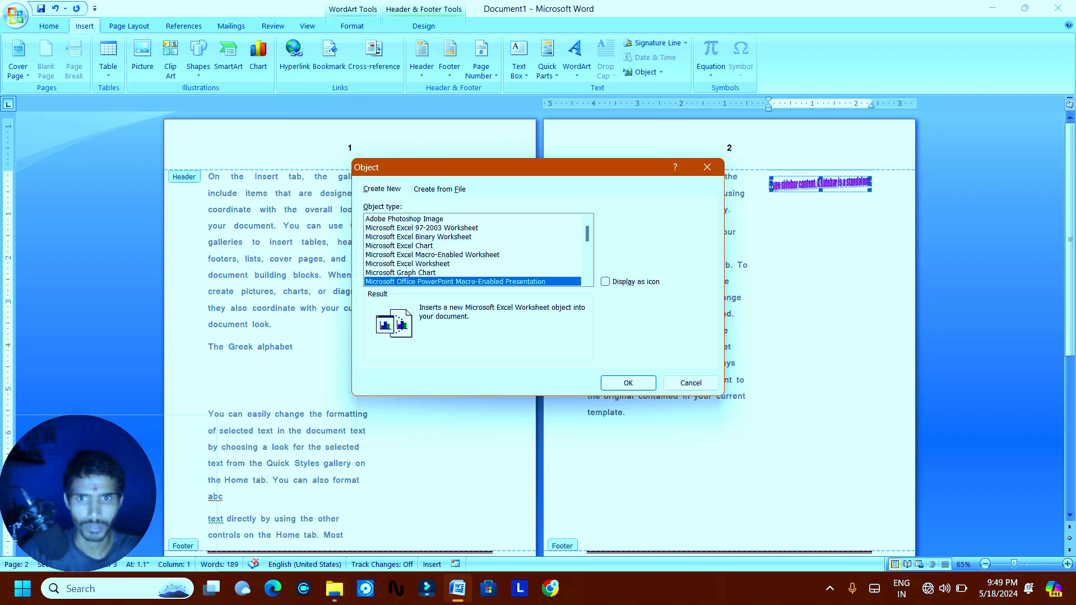
key("Return")
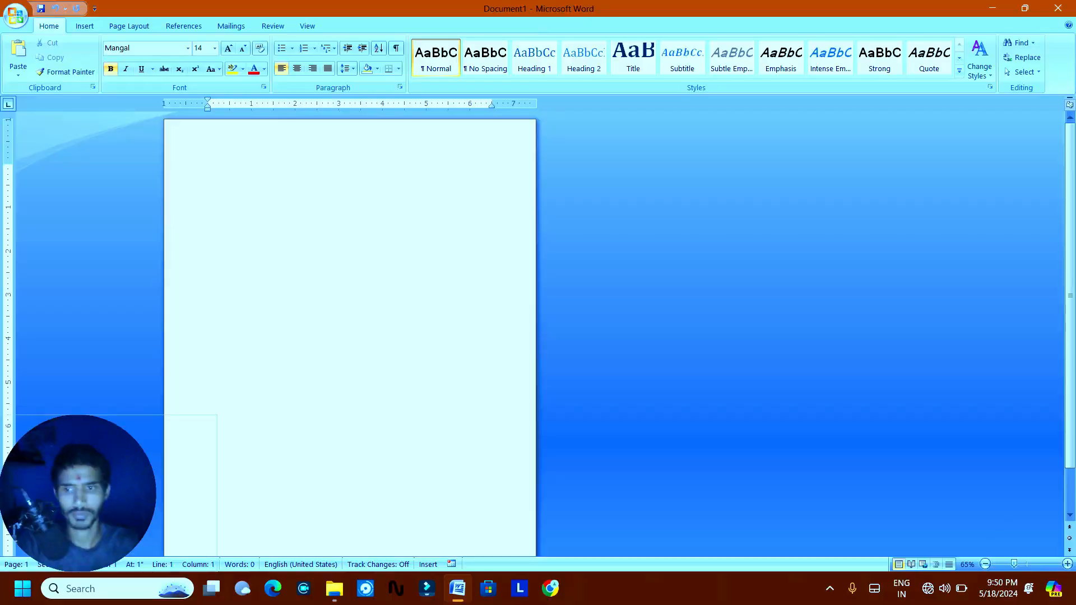
Add a Microsoft Office signature line with the default setup to the blank document, followed by the current date in 5/18/2024 format.
left_click(84, 26)
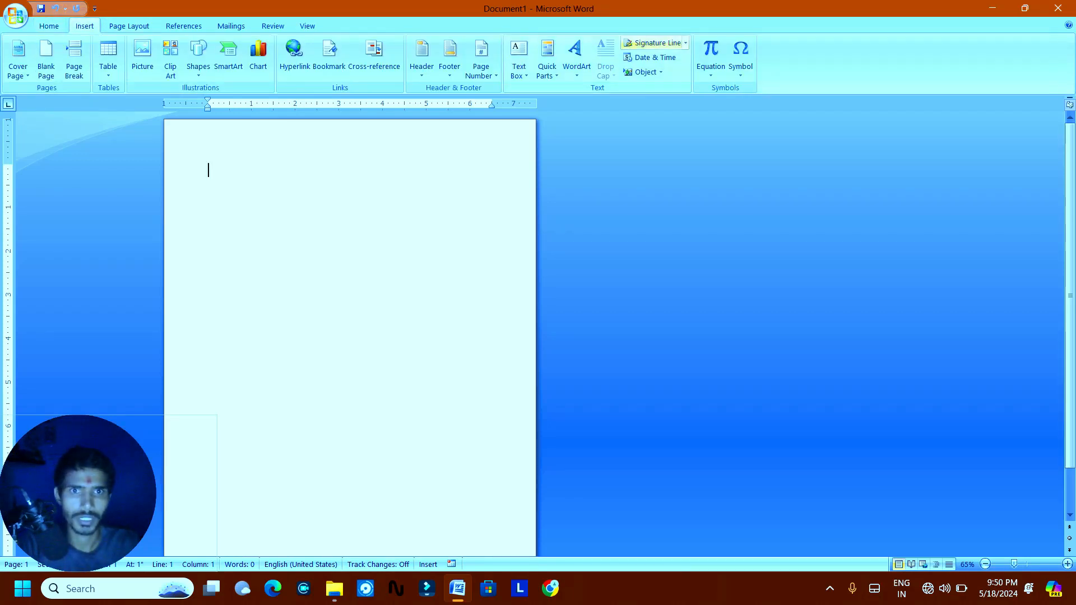
scroll(350, 336, "down", 3)
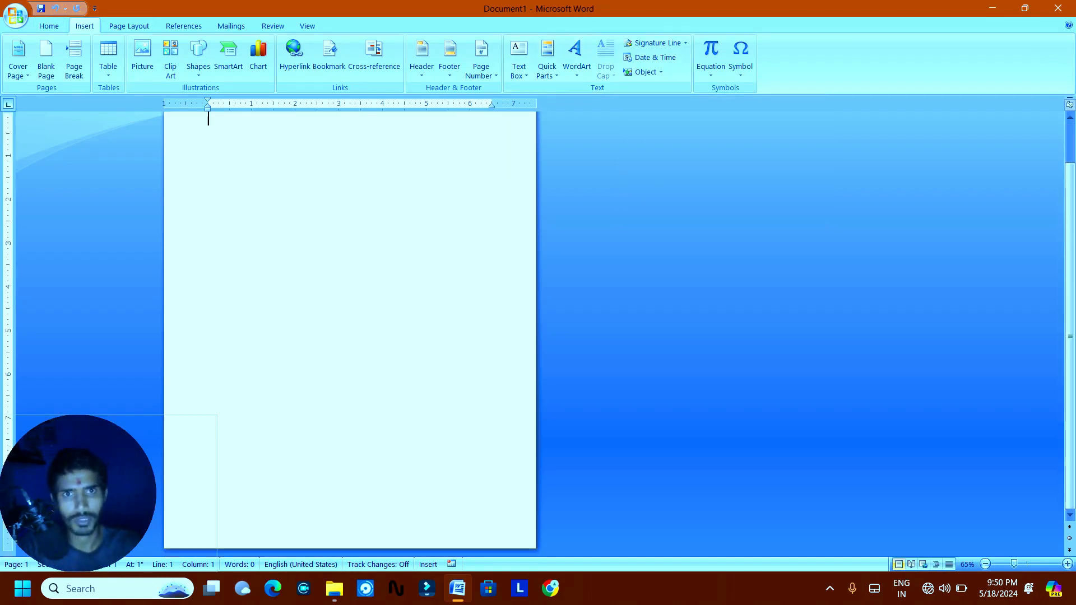
left_click(685, 43)
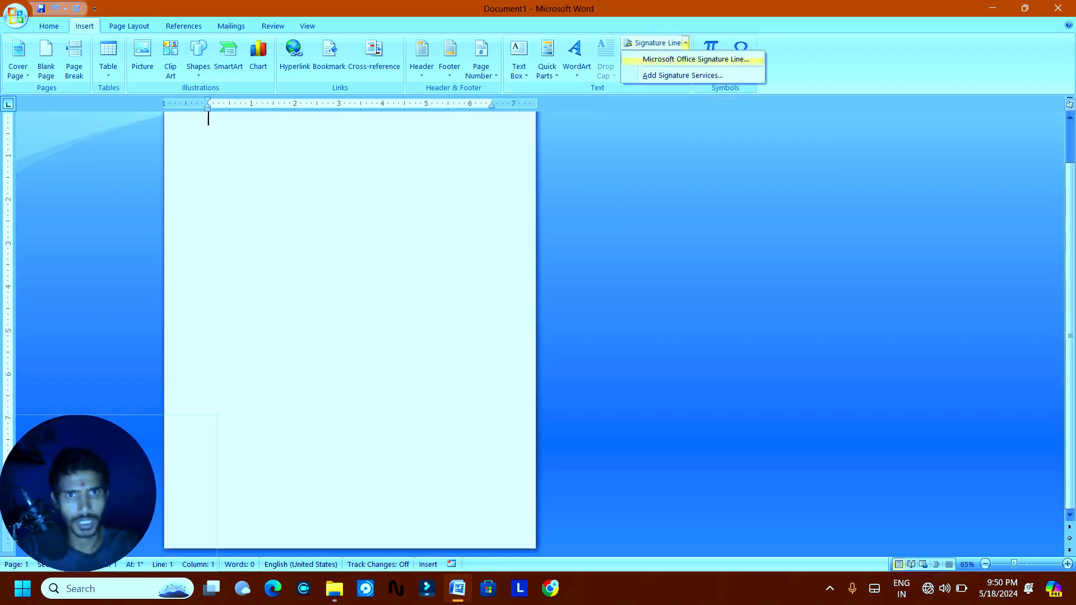
left_click(695, 59)
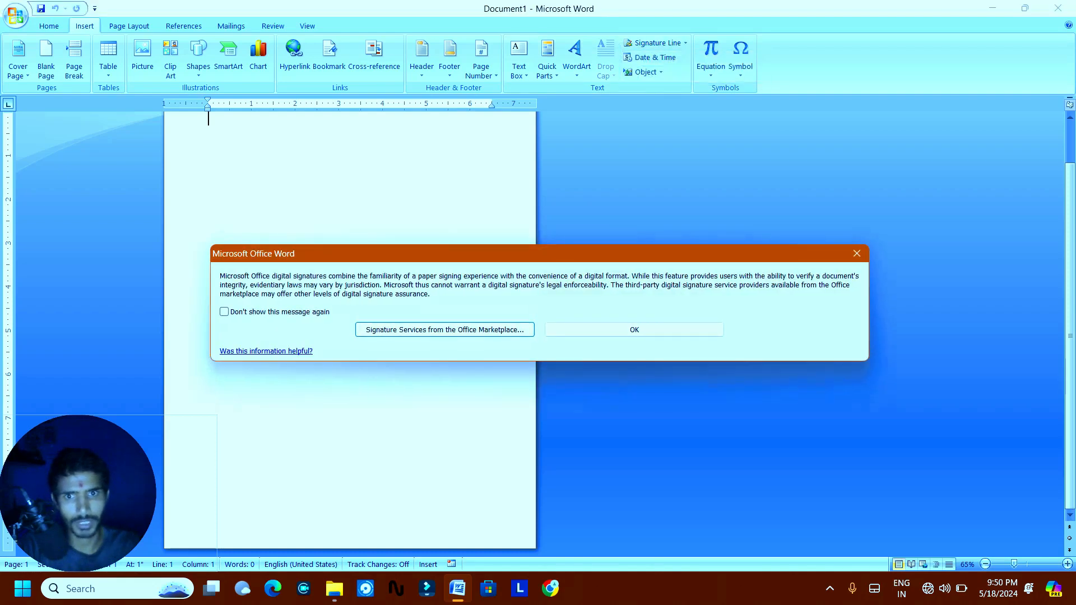
left_click(634, 329)
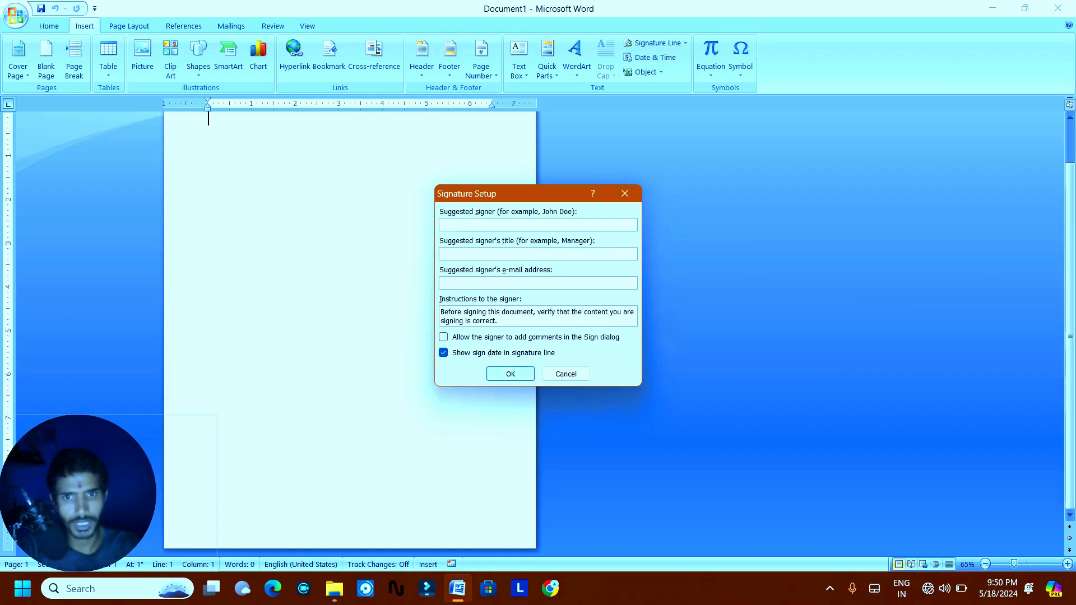
key("Return")
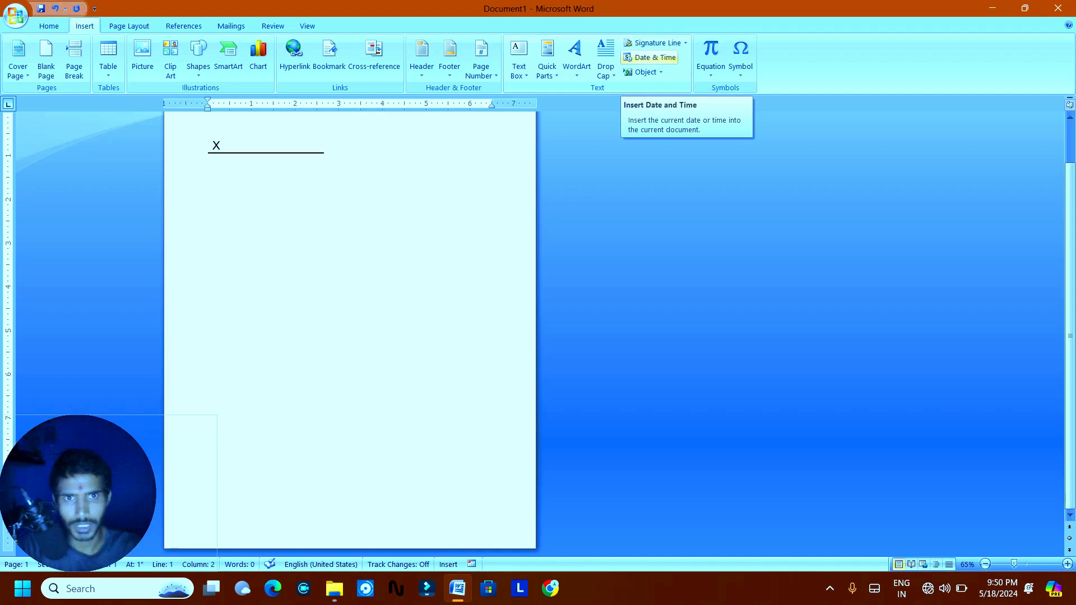
left_click(653, 57)
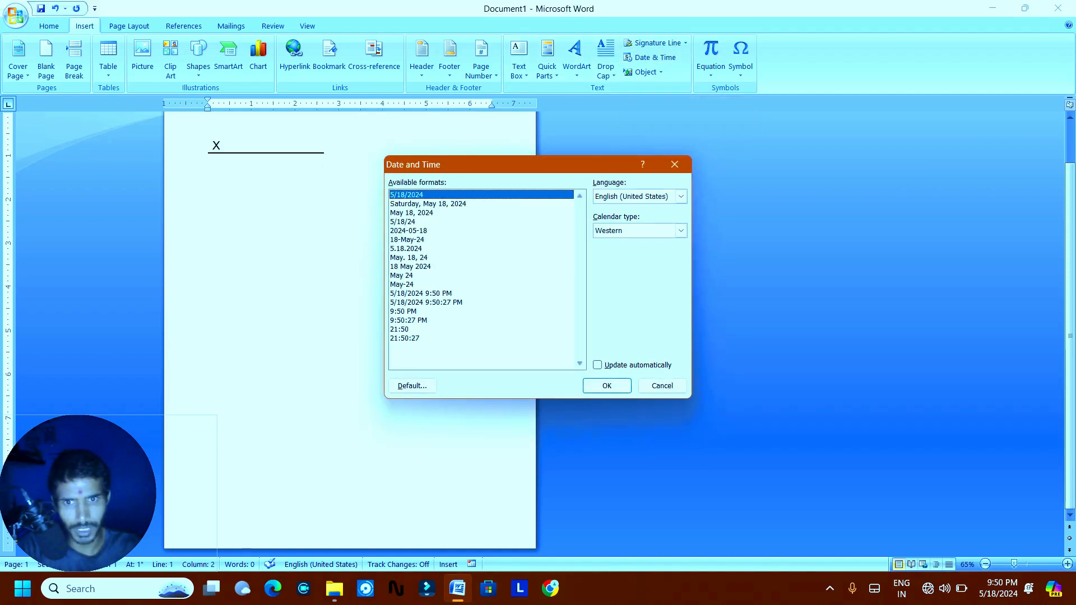
left_click(607, 385)
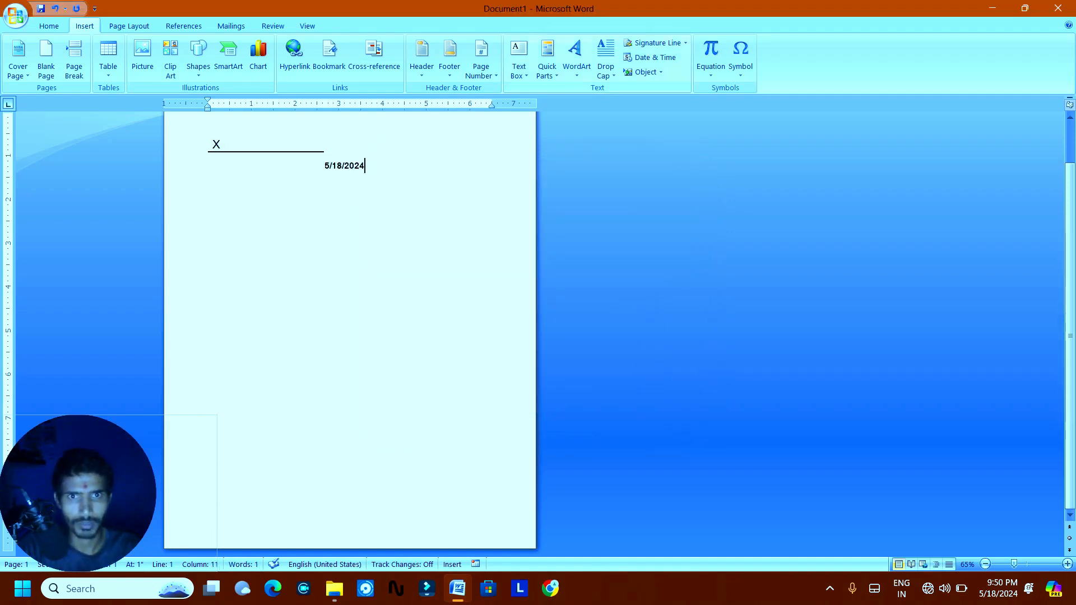
Look through the Excel object types available for embedding, such as the chart, 97-2003 worksheet and macro-enabled worksheet, without inserting one.
left_click(661, 71)
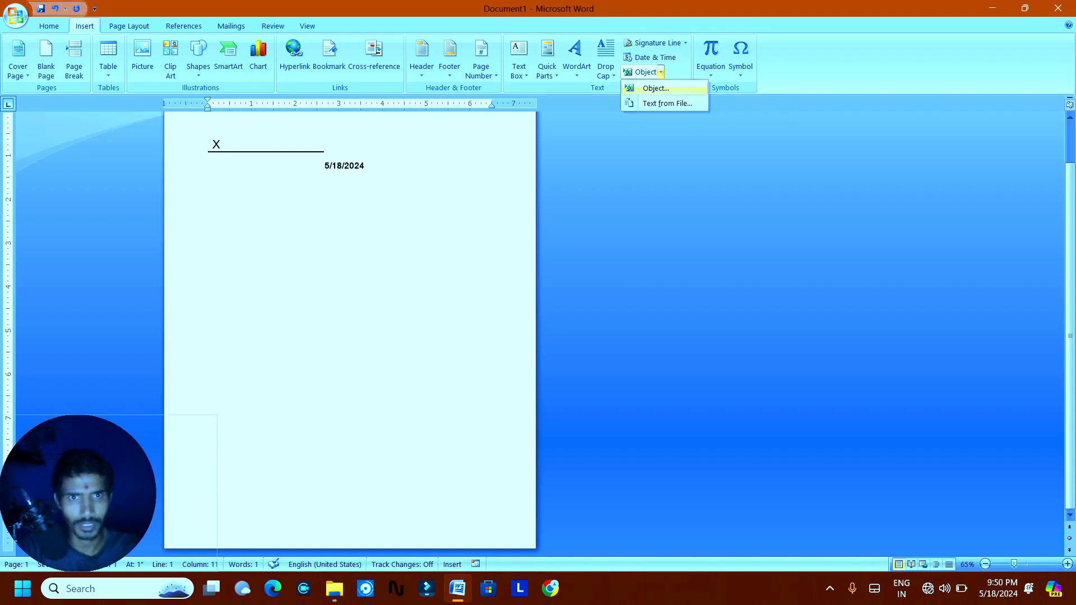
left_click(656, 88)
left_click(437, 246)
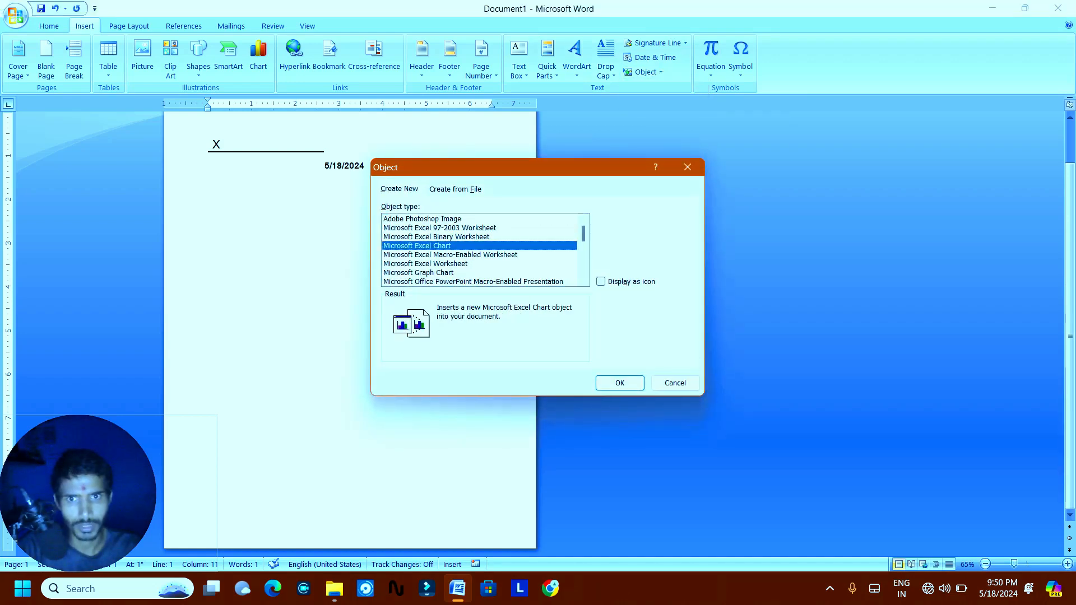
left_click(440, 228)
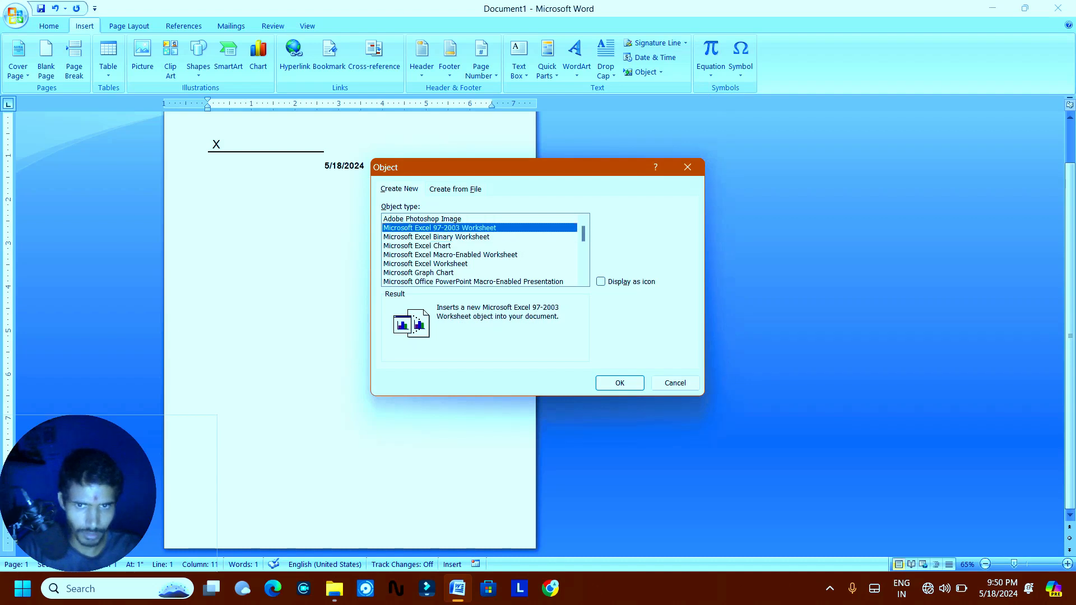
left_click(438, 264)
left_click(442, 255)
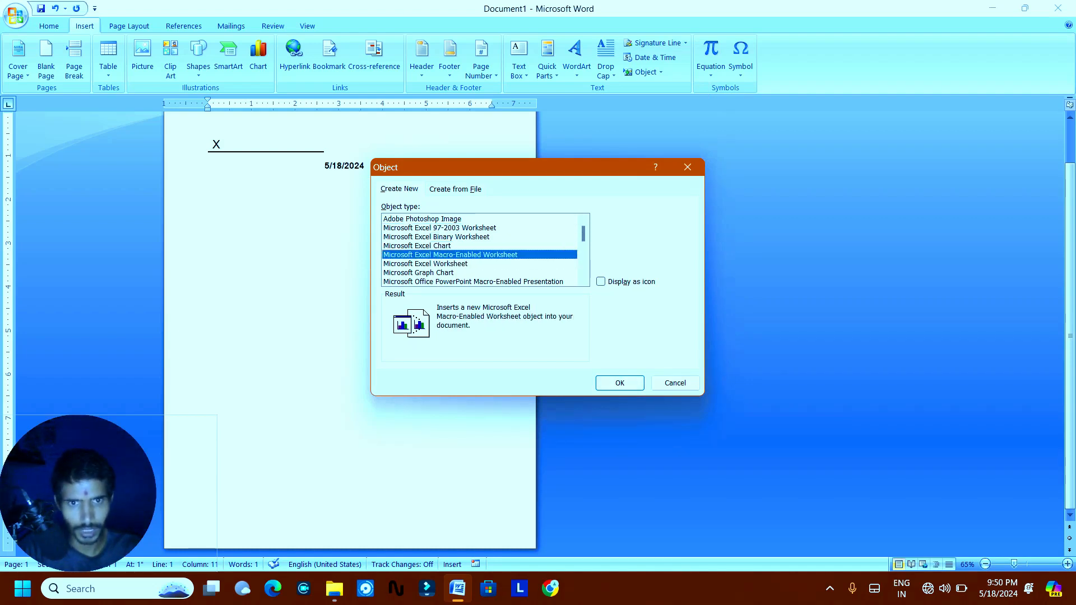
left_click(675, 384)
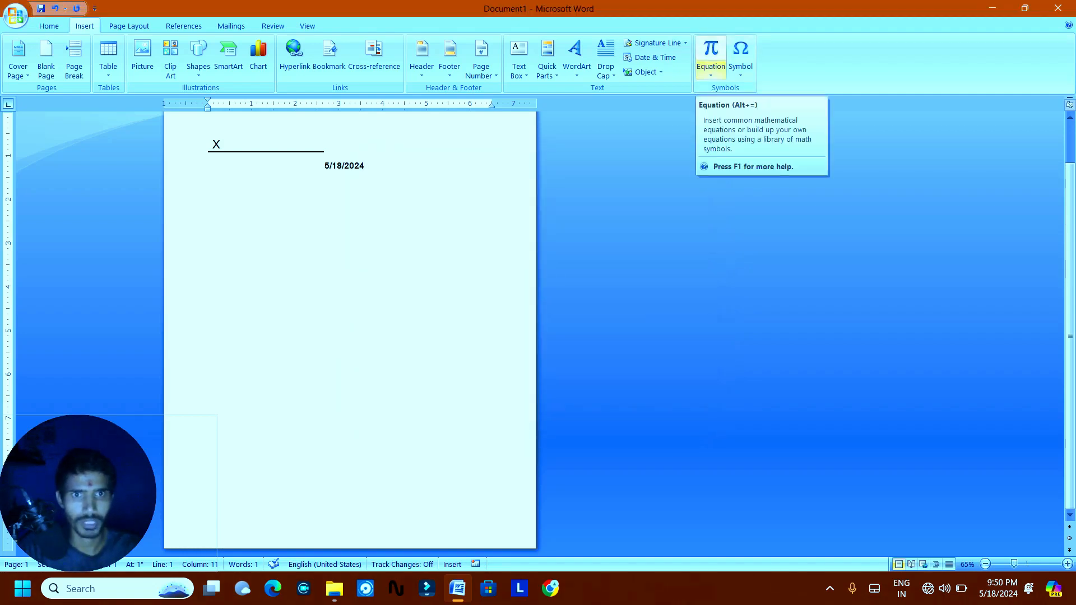
Insert the built-in Fourier Series equation after the date.
left_click(711, 74)
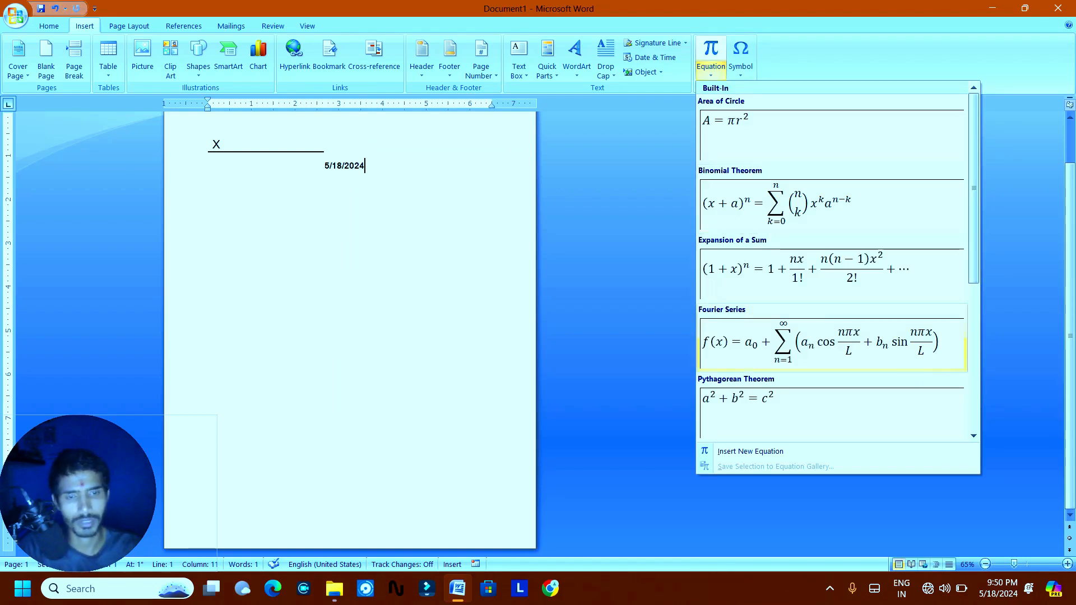
left_click(818, 339)
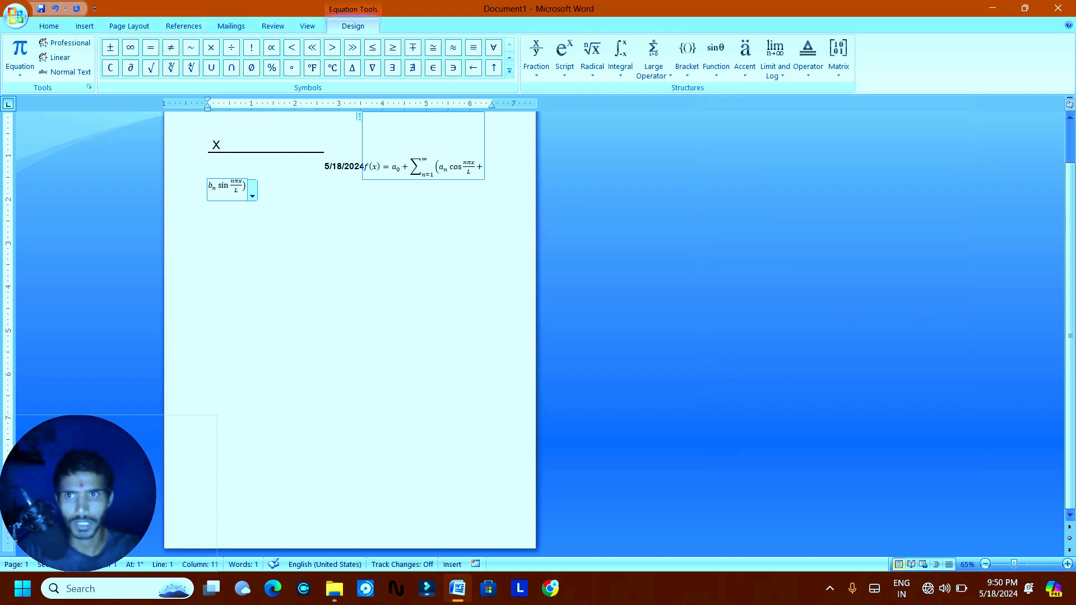
Assign Alt+X to the Wingdings skull-and-crossbones symbol, code 78, saved in Normal, and insert the symbol between the date and the equation.
left_click(84, 26)
left_click(740, 59)
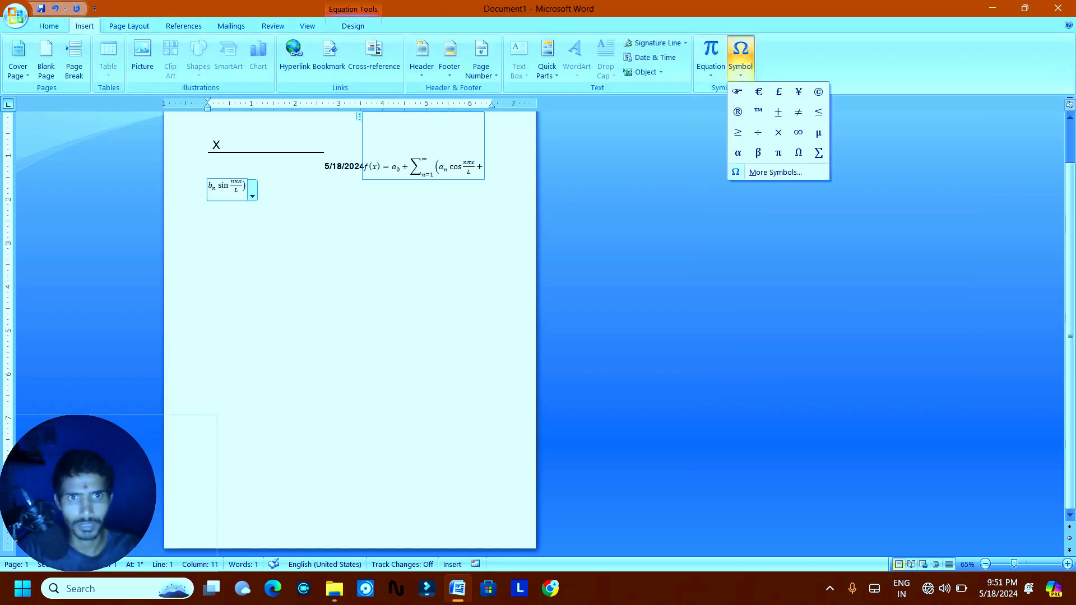
left_click(775, 172)
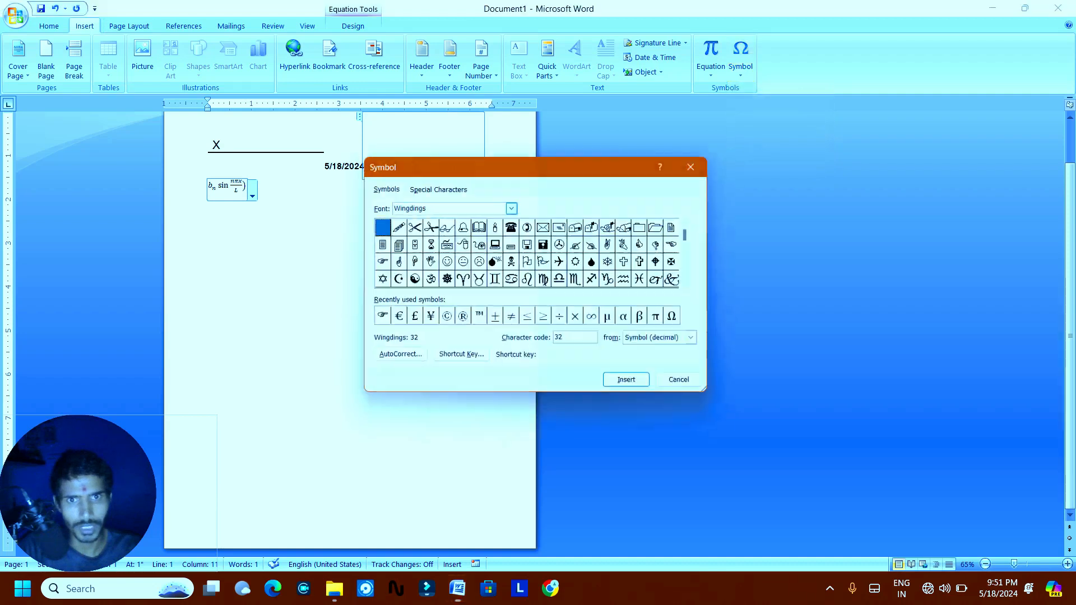
left_click(512, 262)
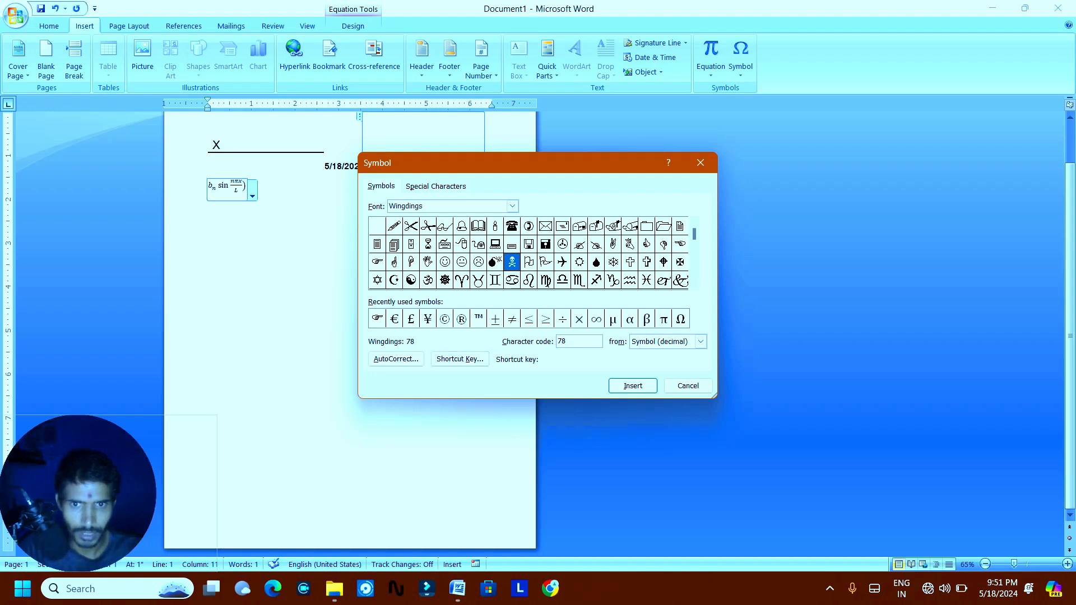
left_click(459, 358)
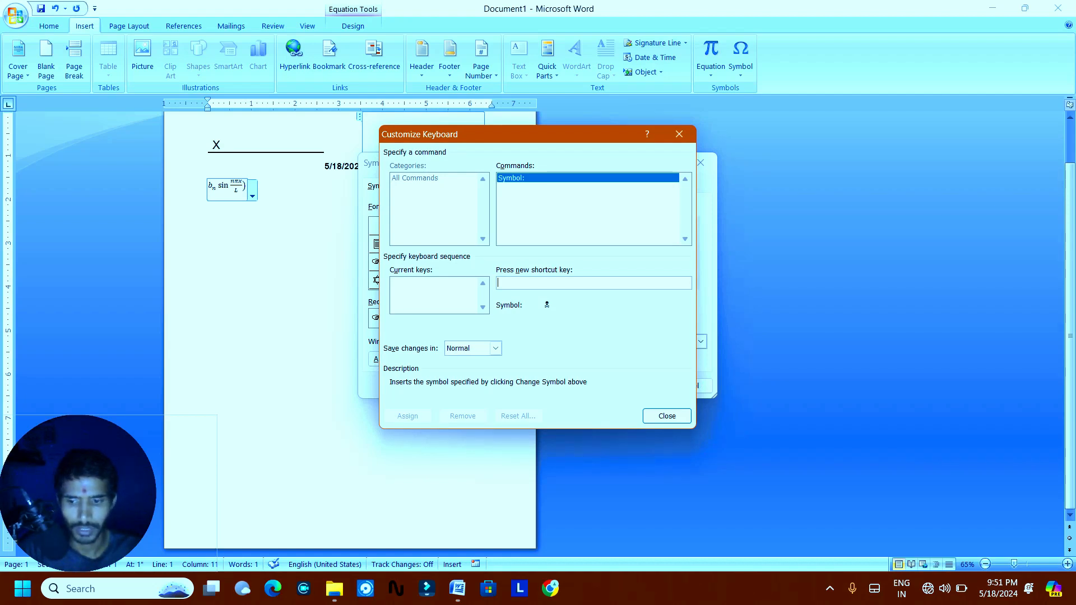
key("alt+x")
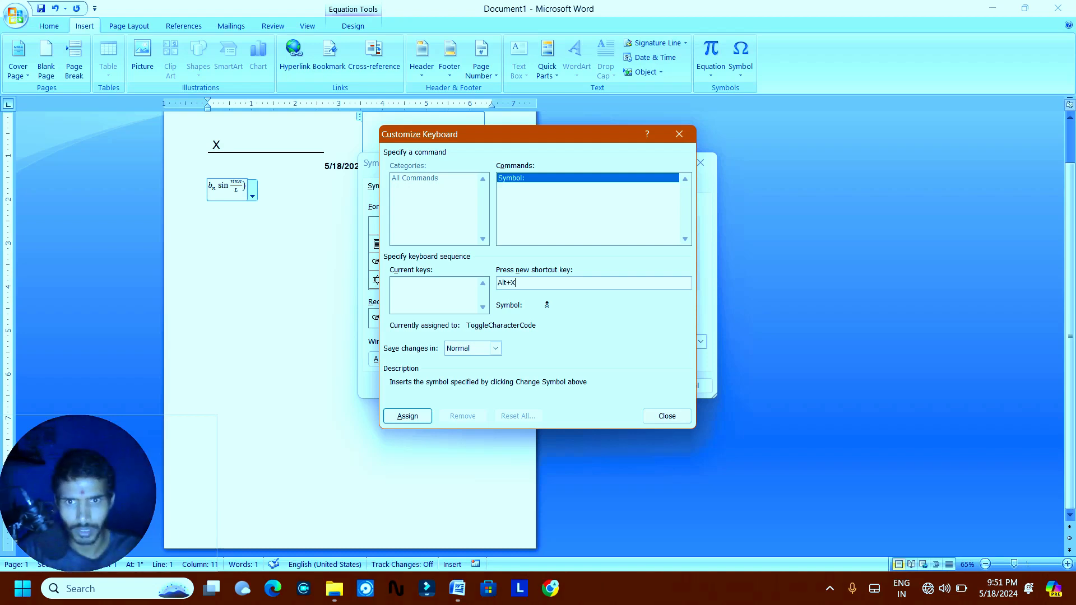
left_click(435, 293)
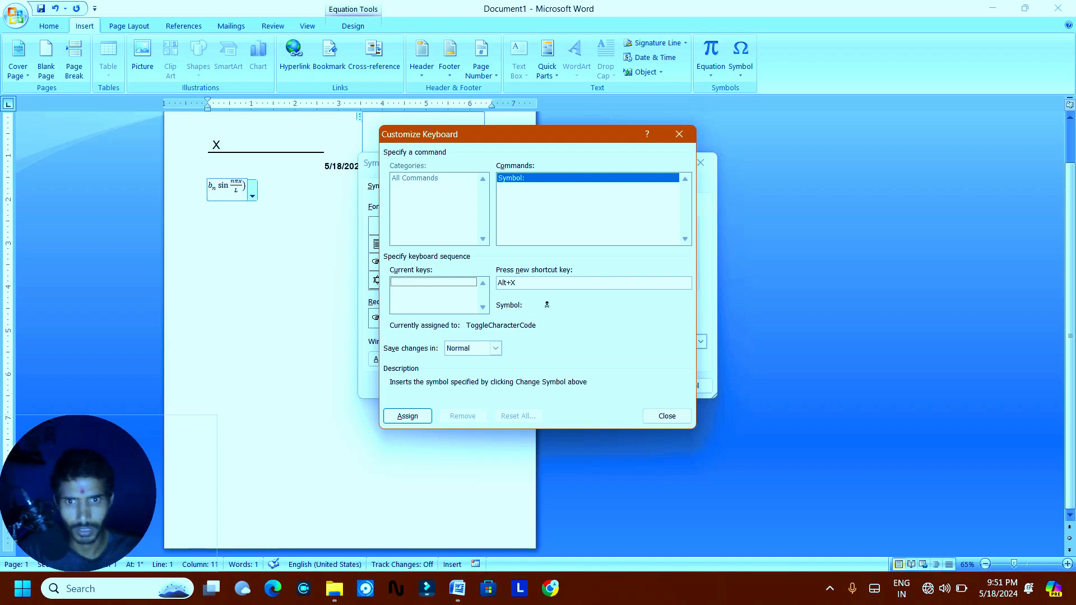
left_click(495, 349)
left_click(469, 359)
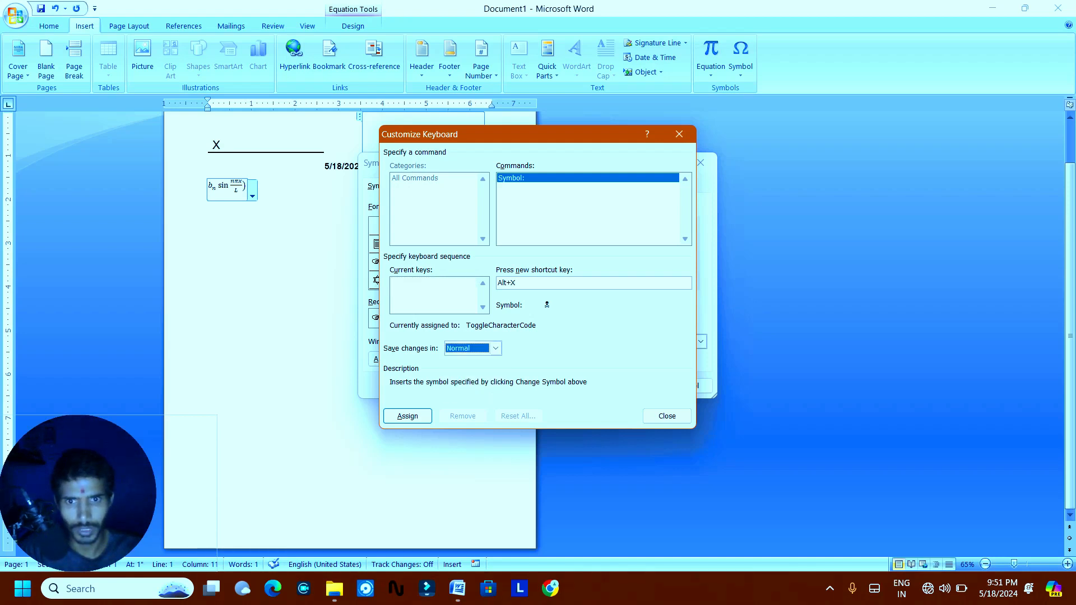
left_click(407, 416)
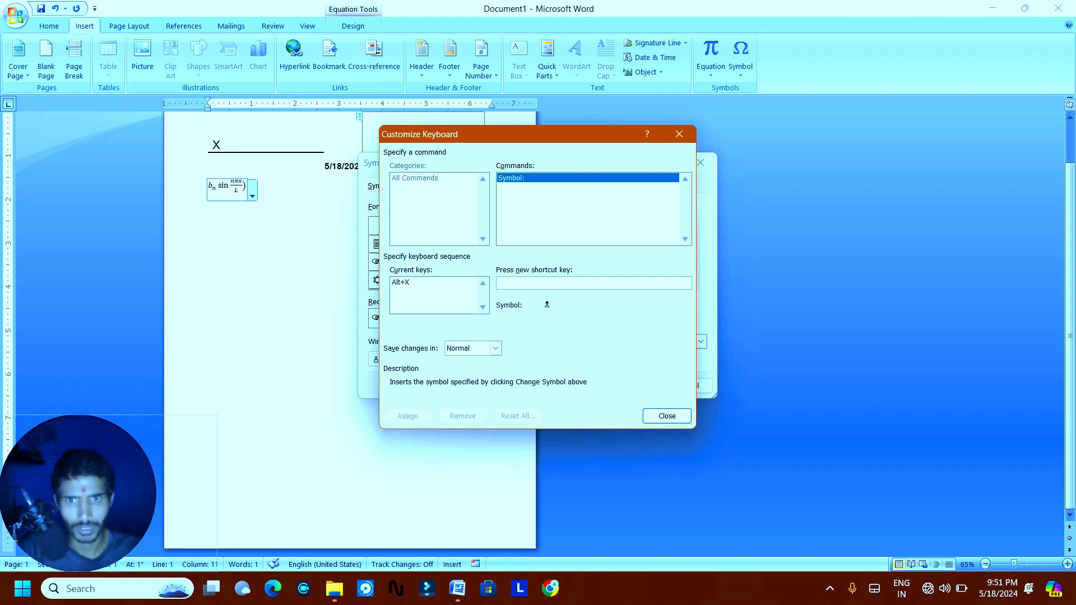
left_click(667, 416)
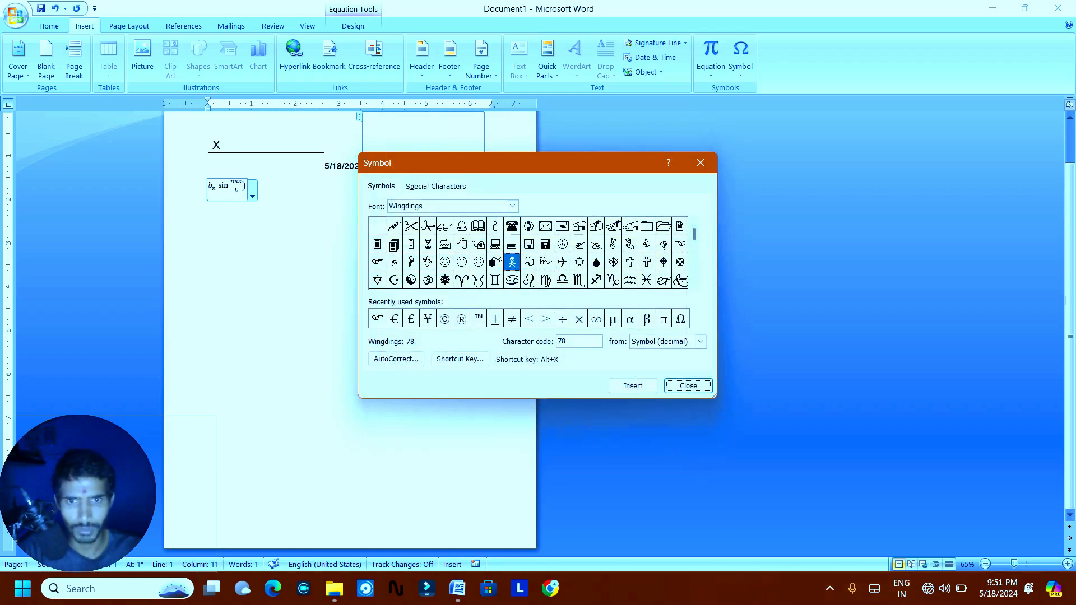
left_click(632, 386)
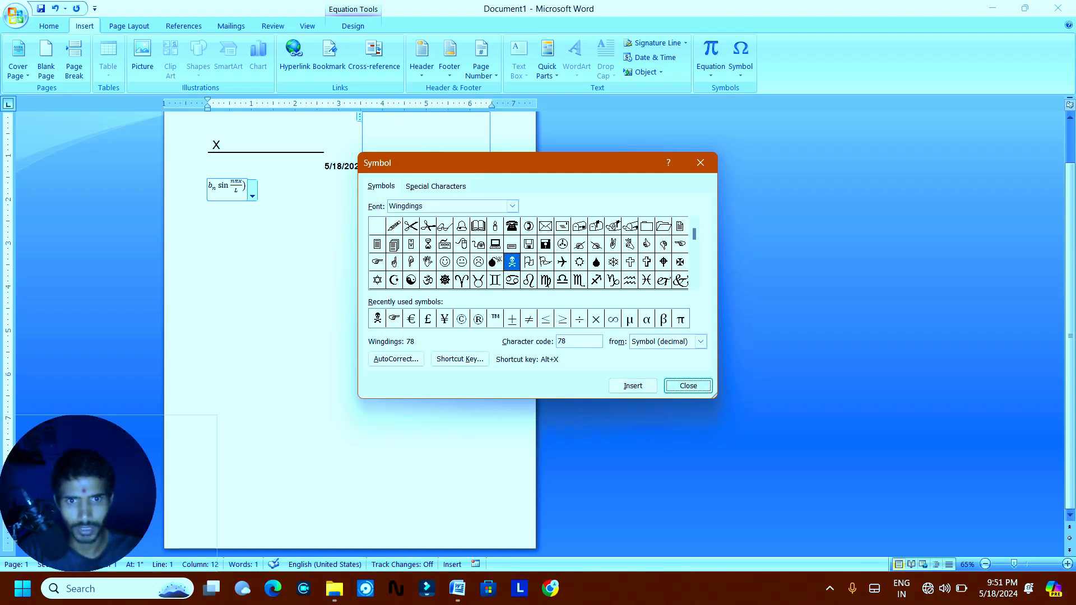
left_click(689, 385)
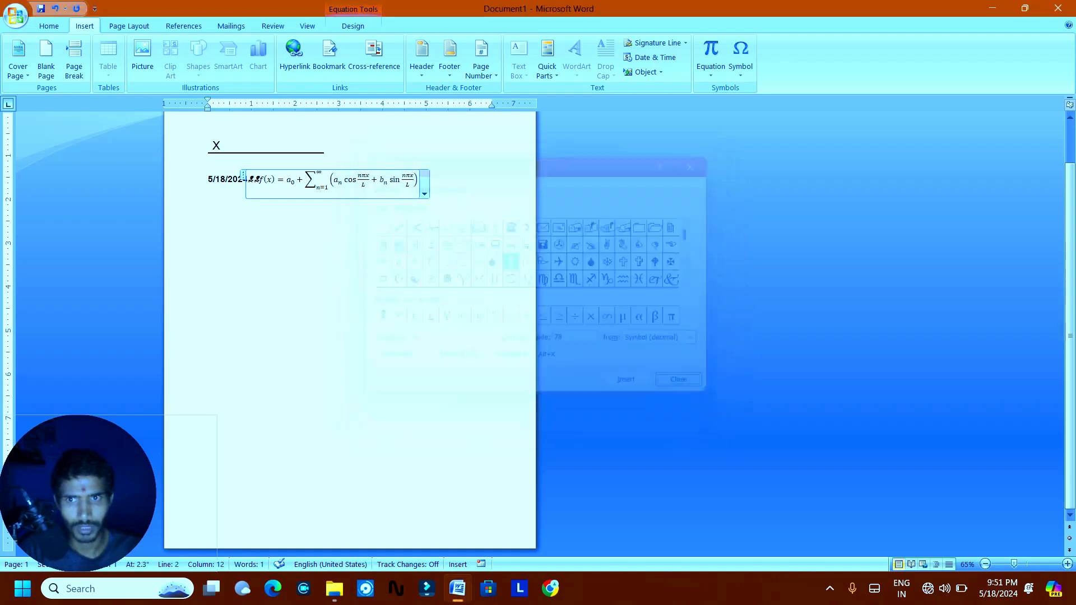
Add the text 78 after the Fourier equation, followed by the skull-and-crossbones symbol and the pointing-hand symbol.
left_click(424, 180)
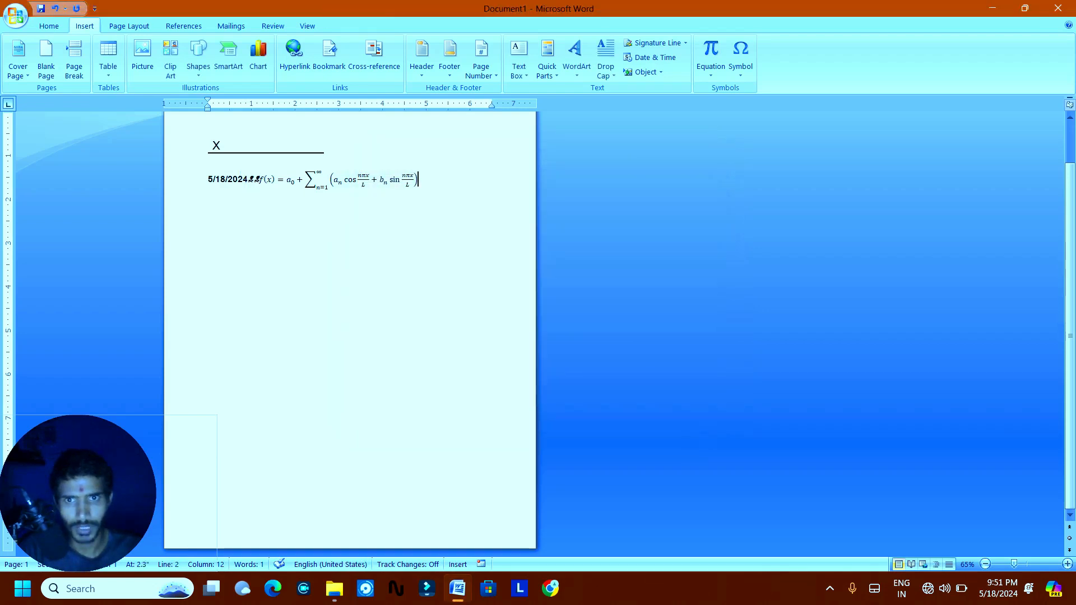
type("78")
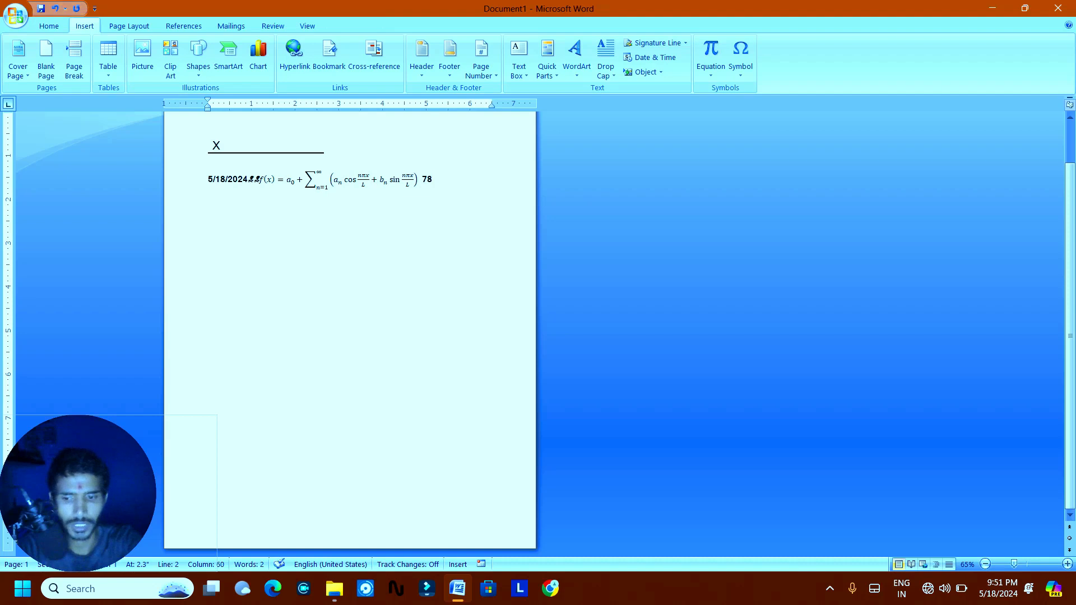
key("ctrl+8")
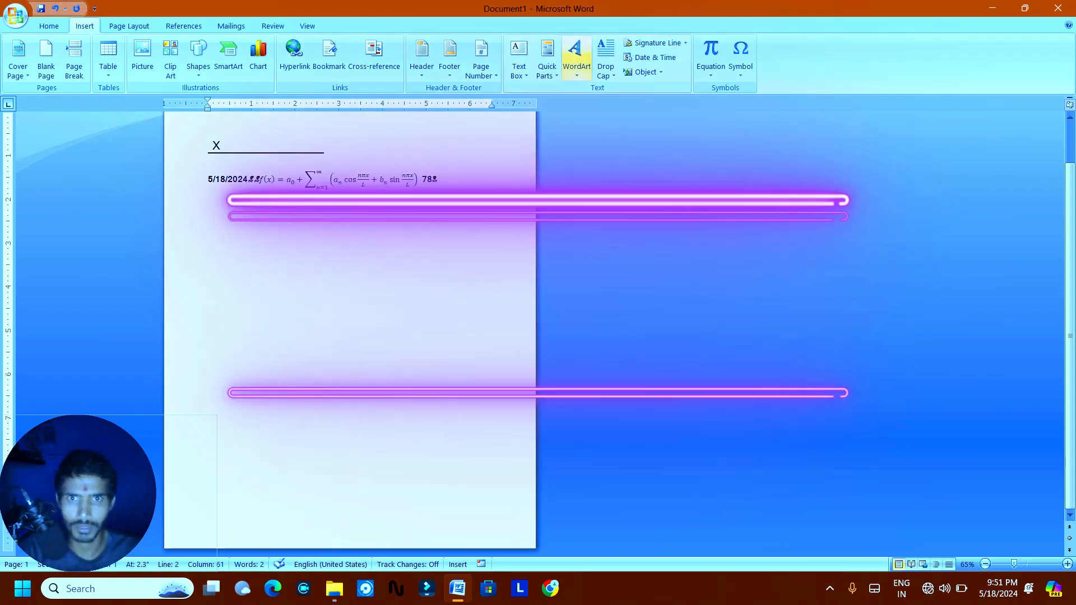
left_click(741, 62)
left_click(757, 93)
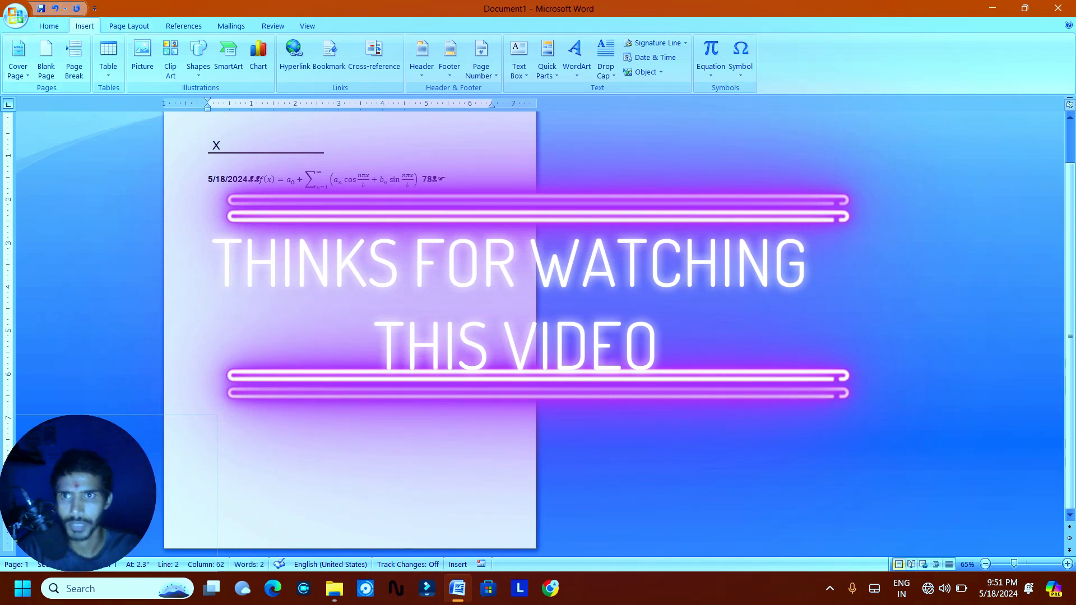